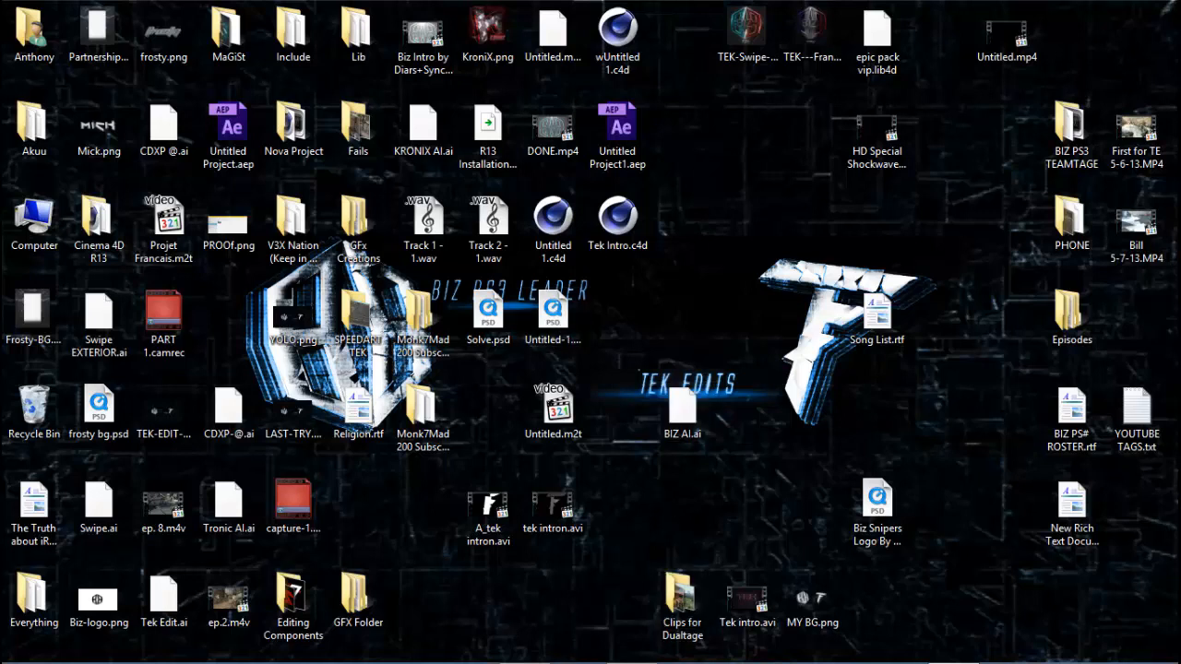
# - Launch Vegas Pro from the desktop
pyautogui.moveTo(670, 662)
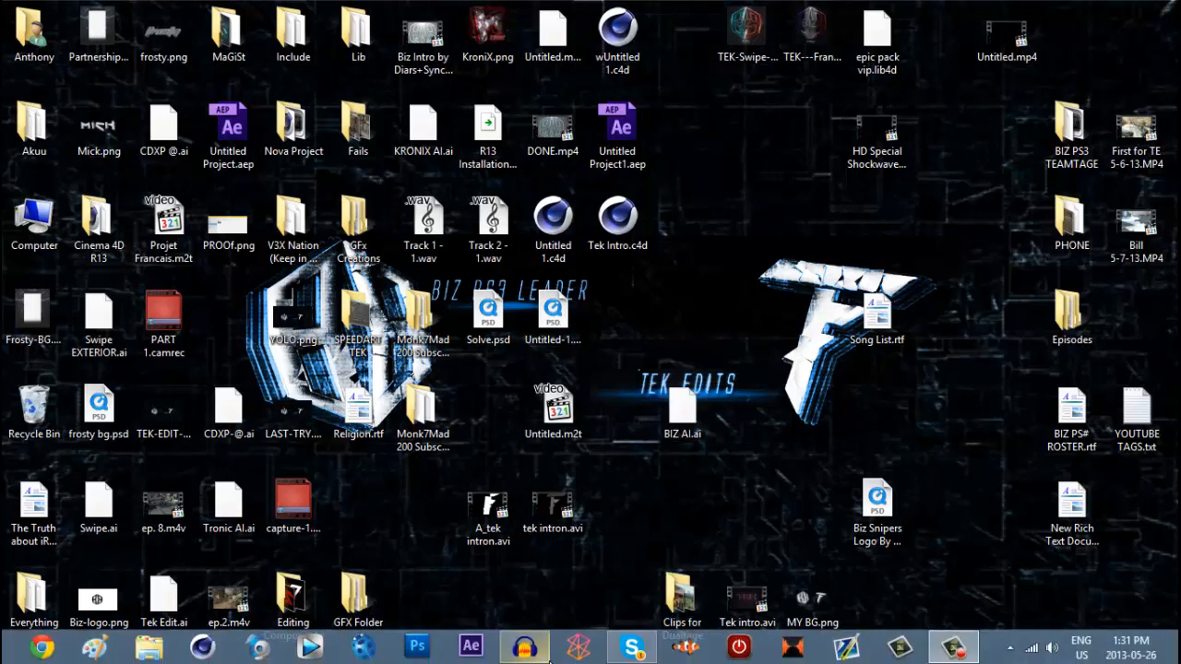
pyautogui.click(311, 648)
pyautogui.moveTo(337, 635)
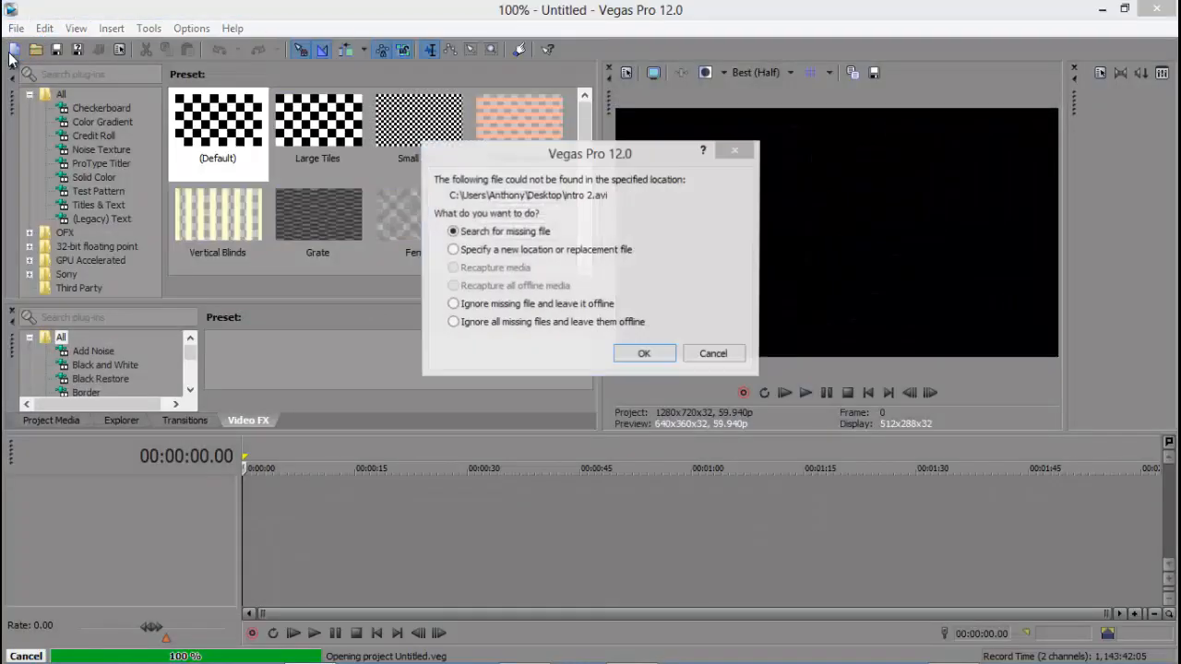
# - Ignore all missing files and leave them offline, and cancel the background operation to close the old project
pyautogui.click(541, 322)
pyautogui.click(643, 354)
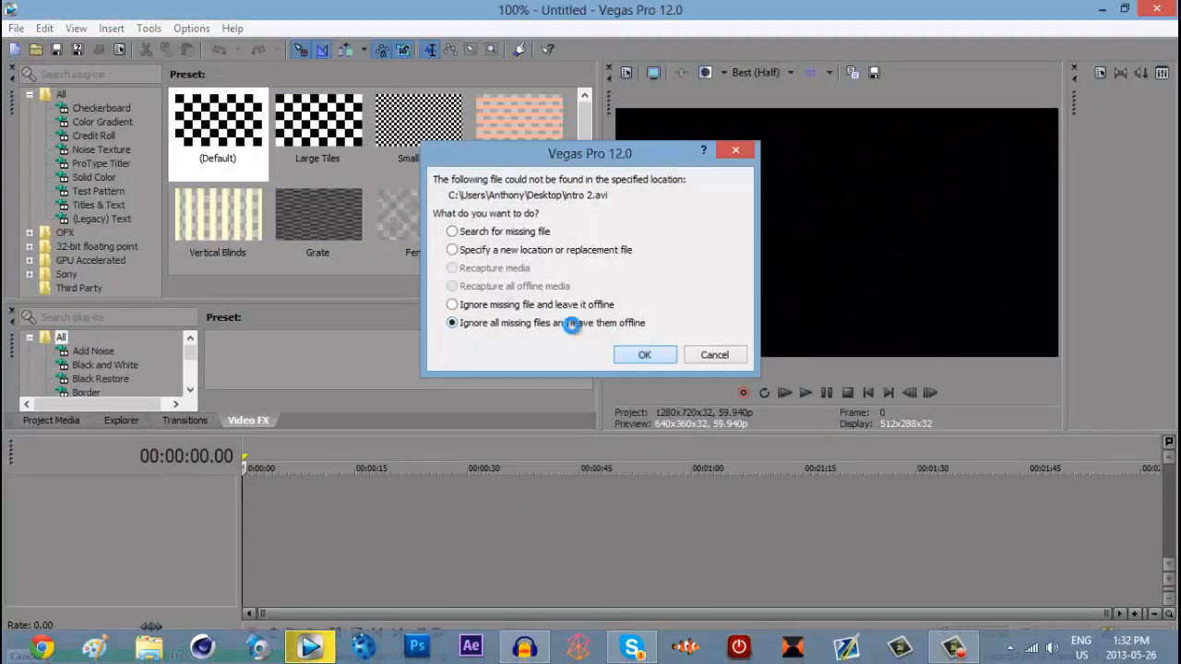
pyautogui.hotkey('alt', 'F4')
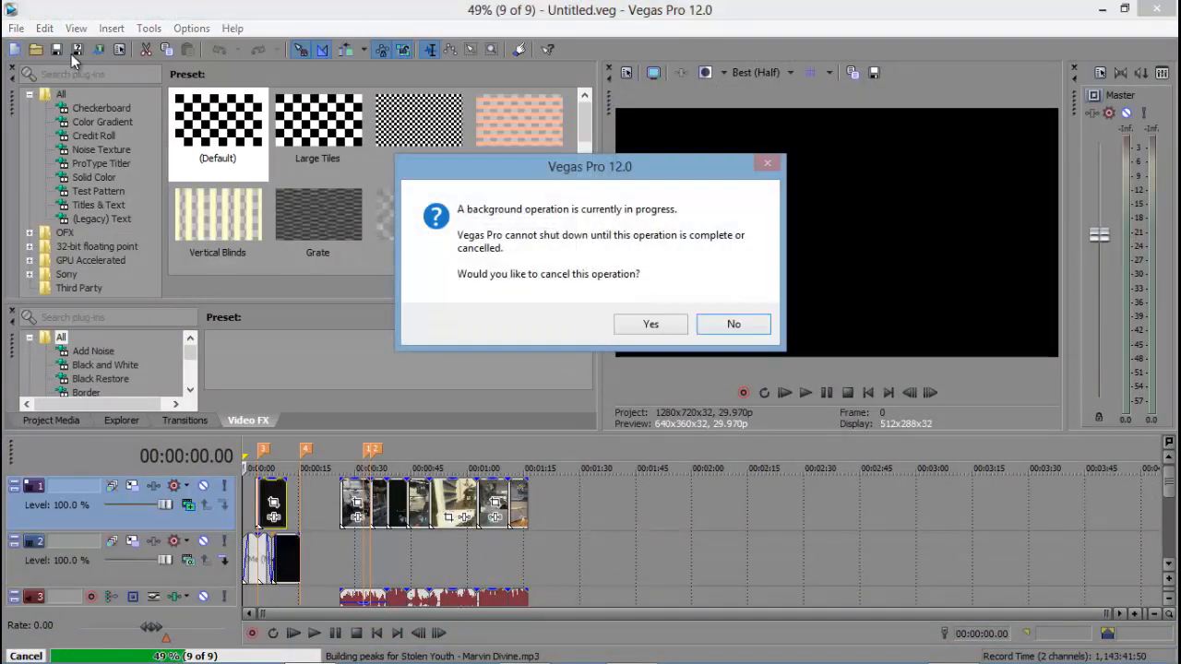
pyautogui.click(651, 326)
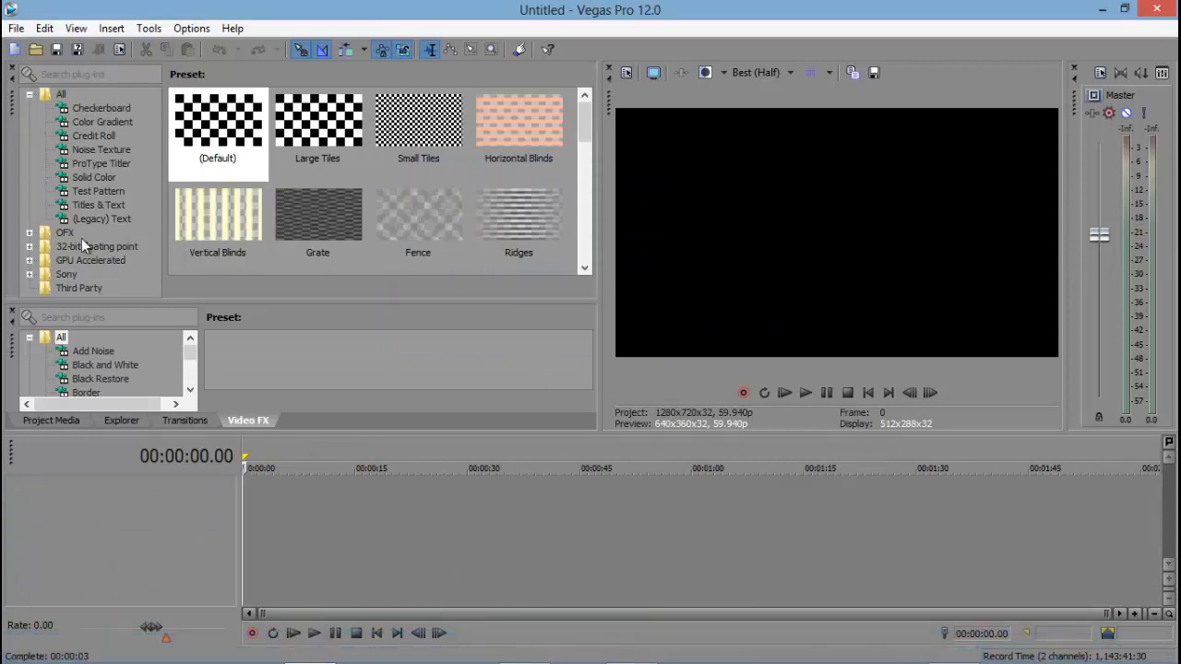
# - Close the media generators window and enlarge the timeline area by moving its upper border
pyautogui.click(12, 67)
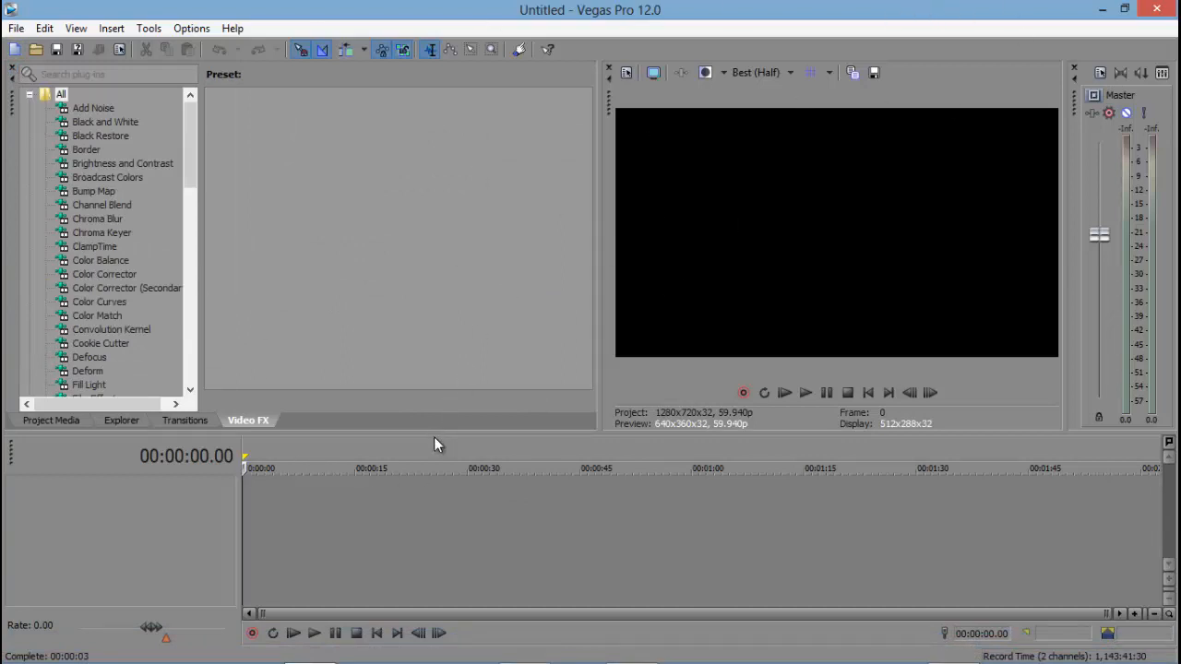
pyautogui.moveTo(420, 435); pyautogui.dragTo(413, 397)
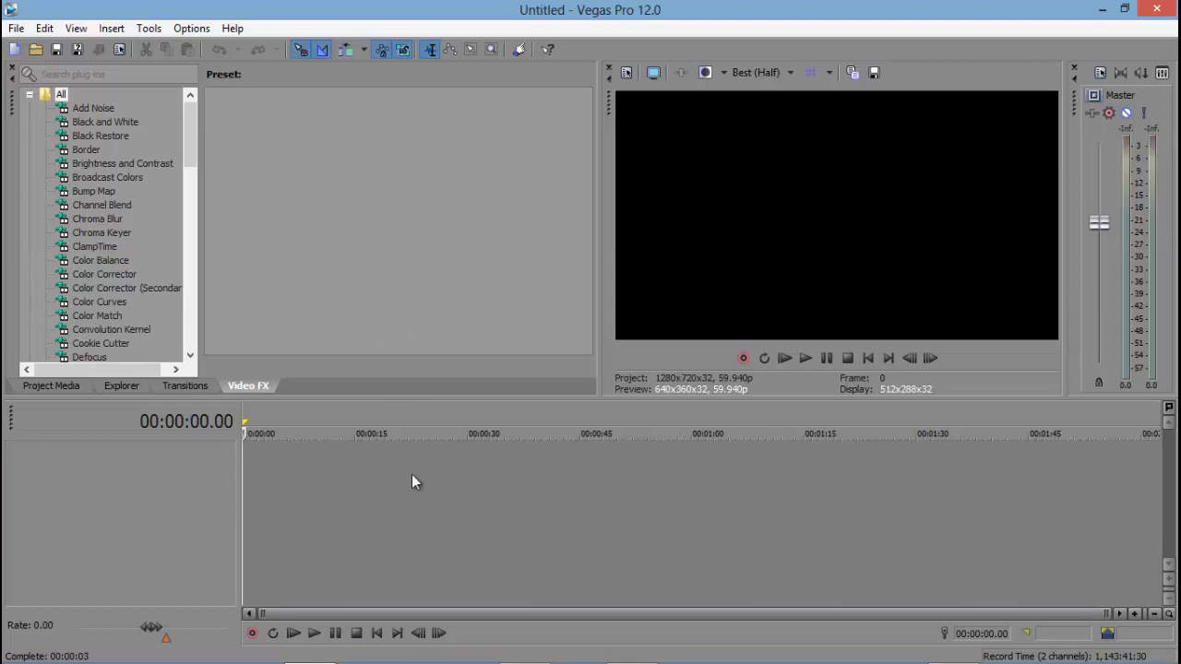
# - Play the empty timeline briefly, place the playhead at various times, and return it to the start
pyautogui.press('space')
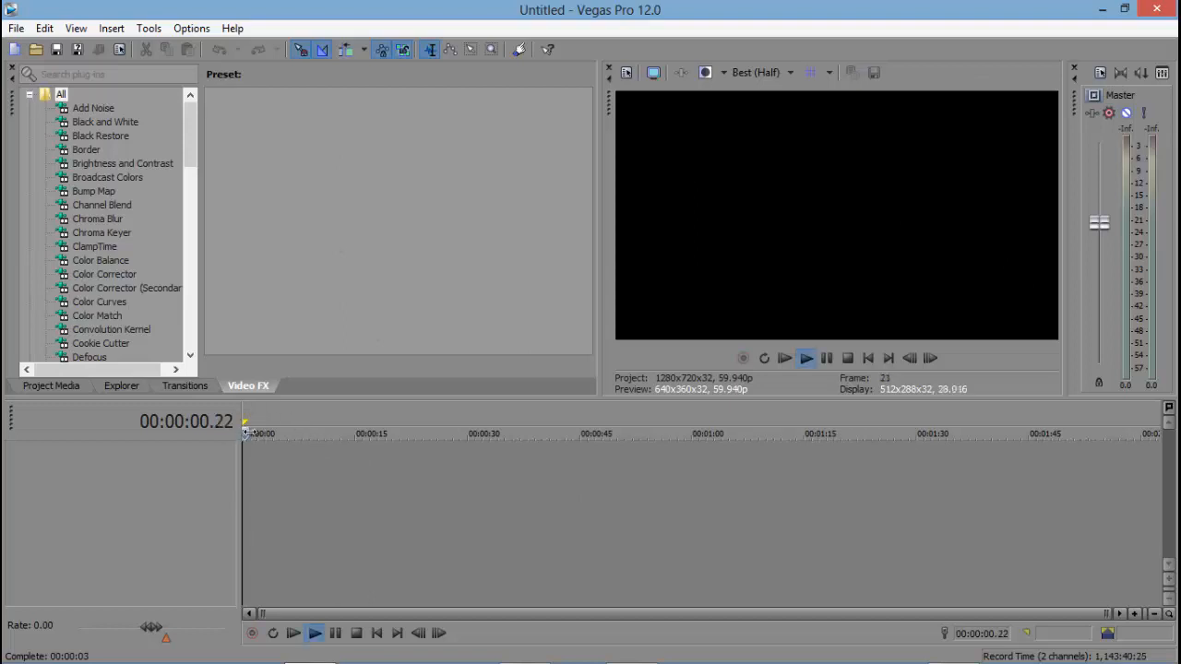
pyautogui.click(316, 508)
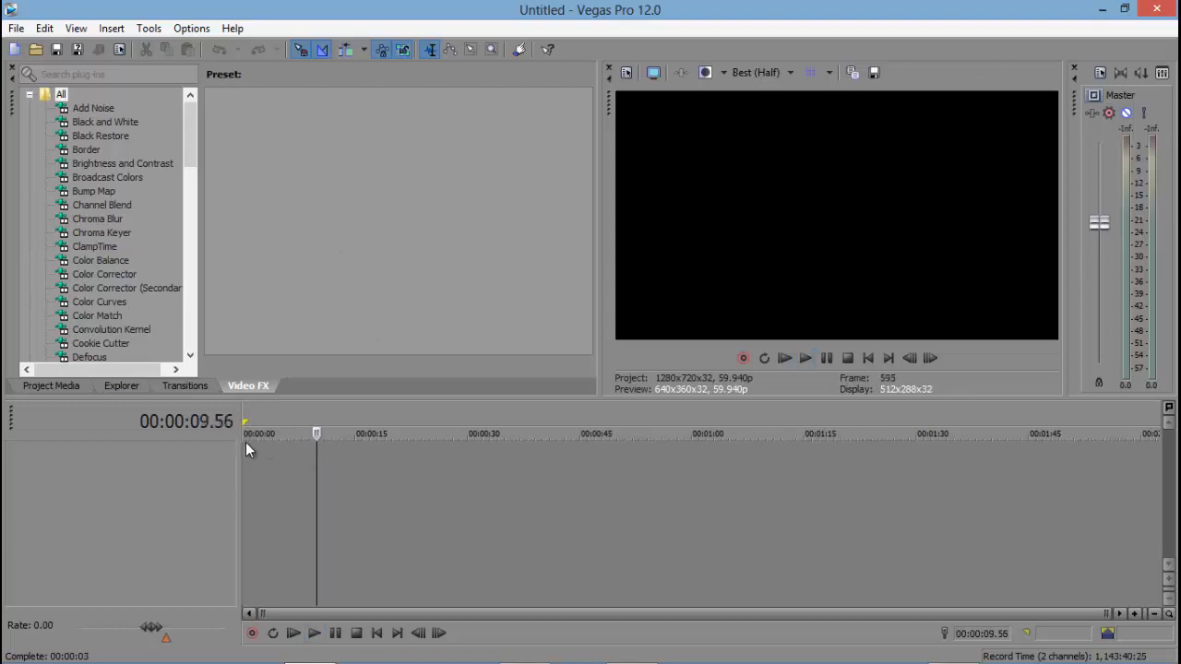
pyautogui.press('space')
pyautogui.moveTo(307, 433)
pyautogui.mouseDown()
pyautogui.moveTo(172, 457)
pyautogui.moveTo(234, 437)
pyautogui.moveTo(227, 449)
pyautogui.mouseUp()
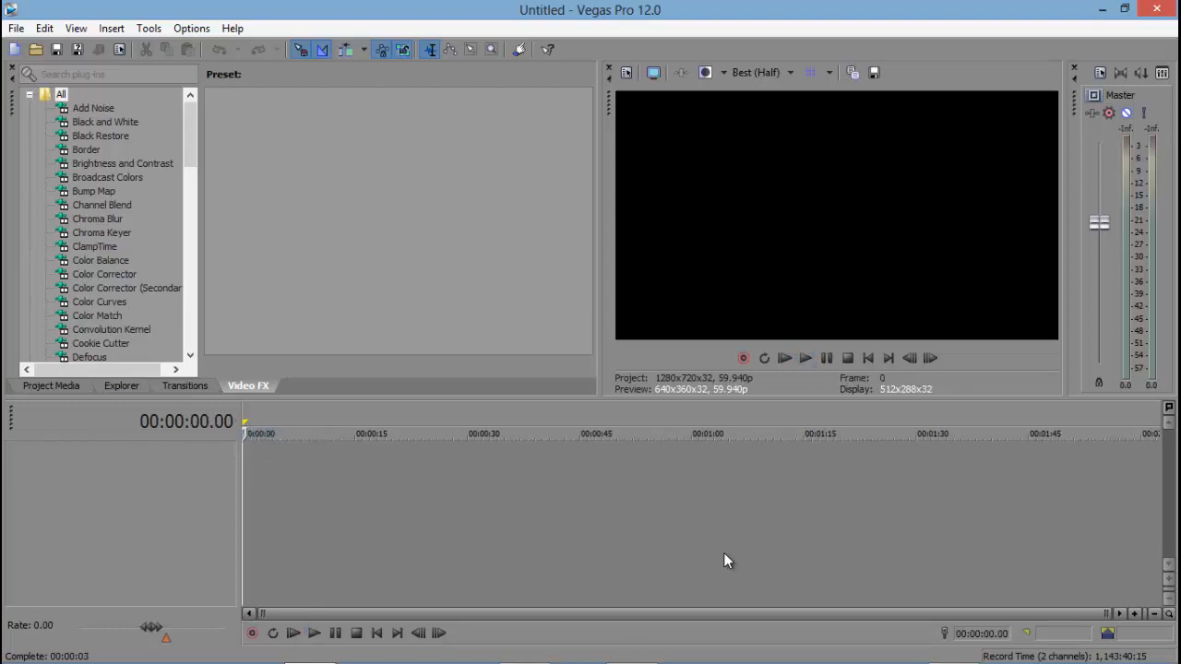
pyautogui.click(454, 505)
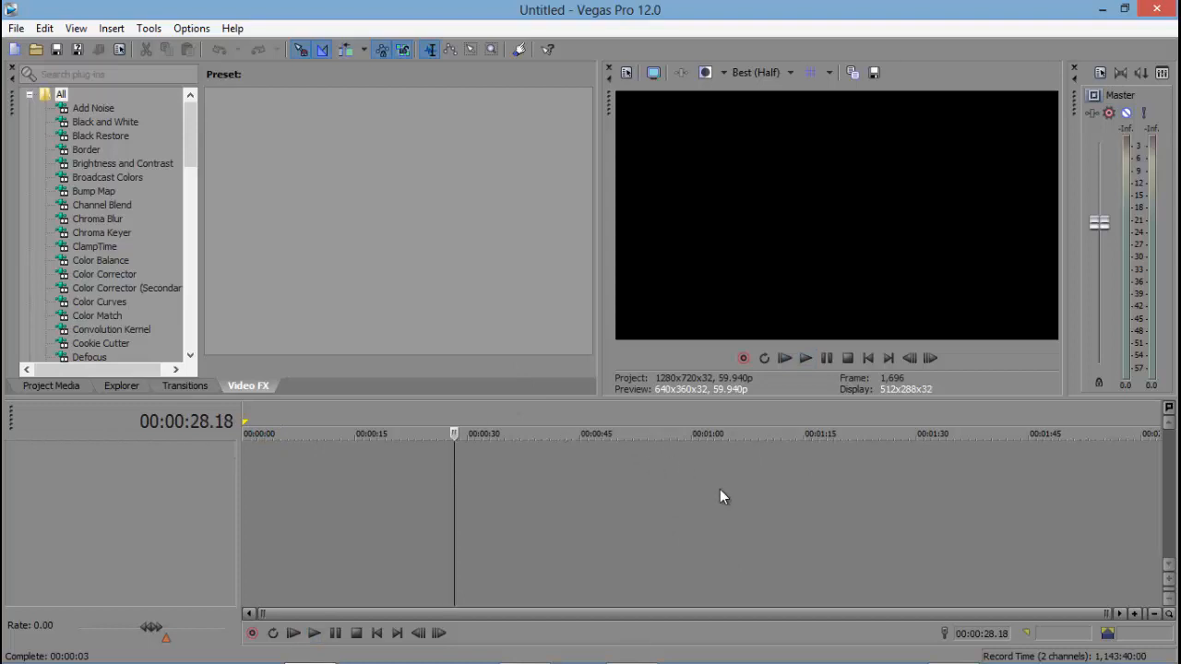
pyautogui.click(243, 448)
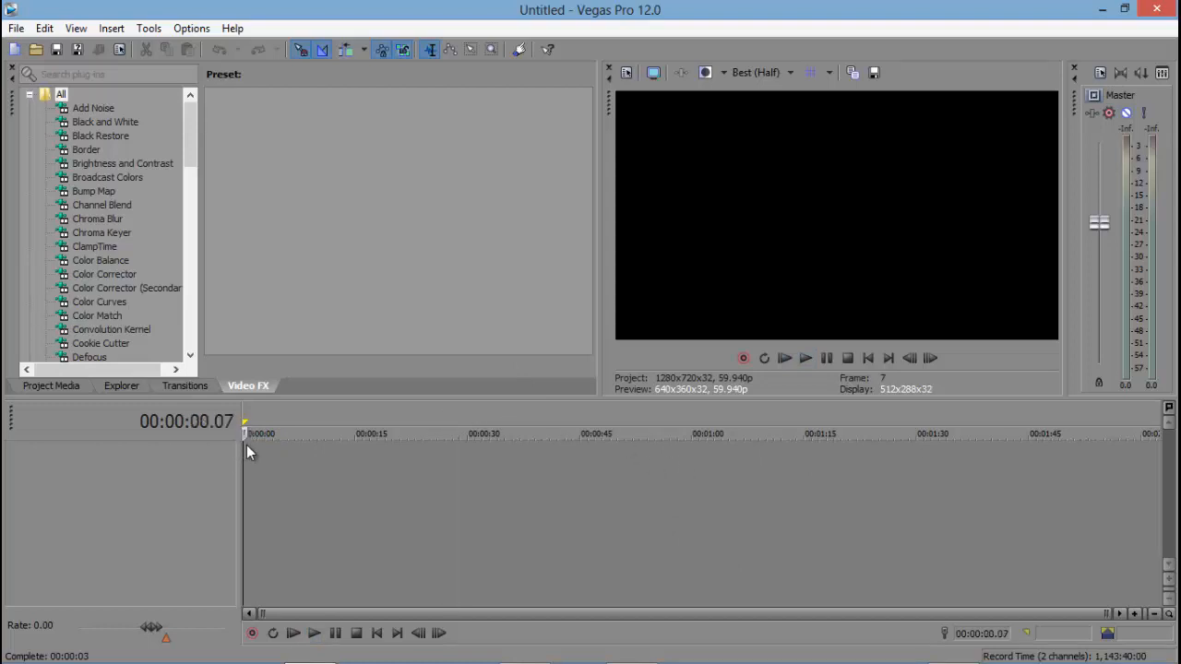
pyautogui.click(244, 432)
# - Browse the video effects list and examine the presets of Channel Blend and TwixtorPRO
pyautogui.click(129, 115)
pyautogui.click(117, 205)
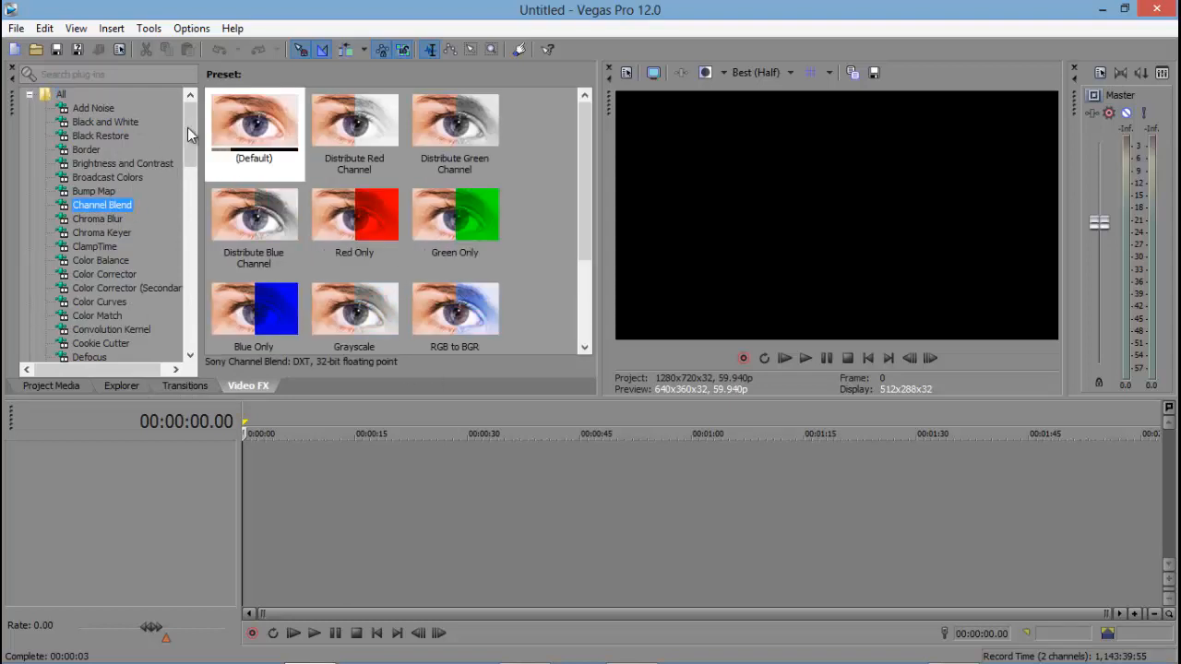
pyautogui.moveTo(187, 128); pyautogui.dragTo(192, 173)
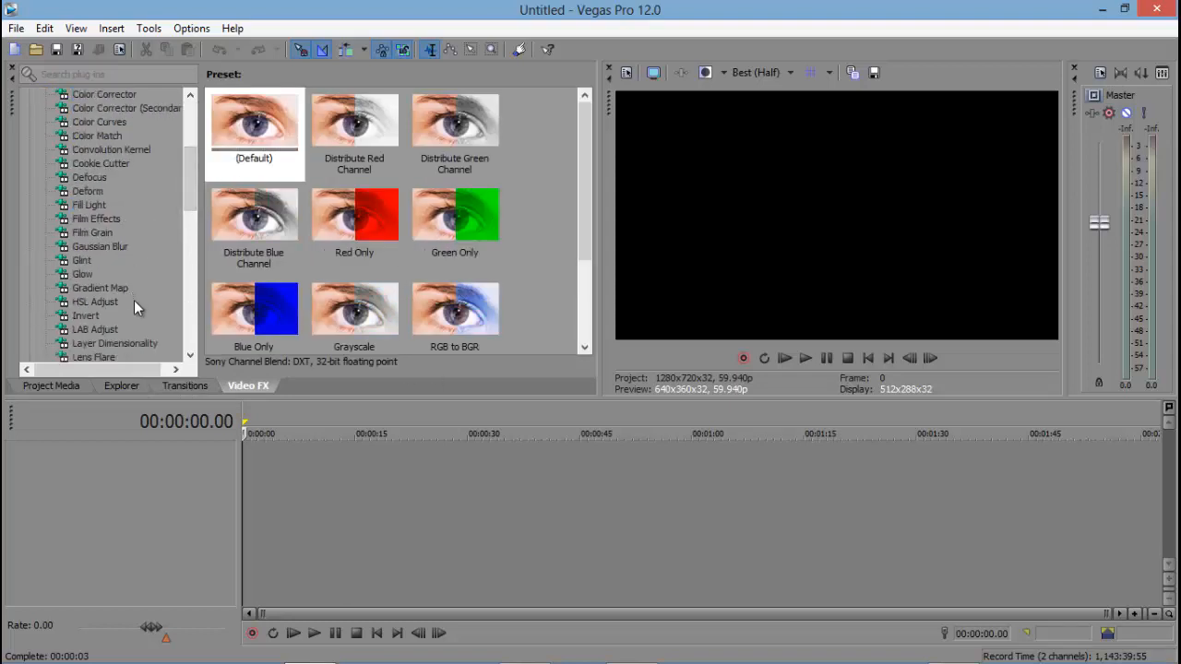
pyautogui.moveTo(186, 165); pyautogui.dragTo(162, 300)
pyautogui.click(138, 261)
pyautogui.click(78, 300)
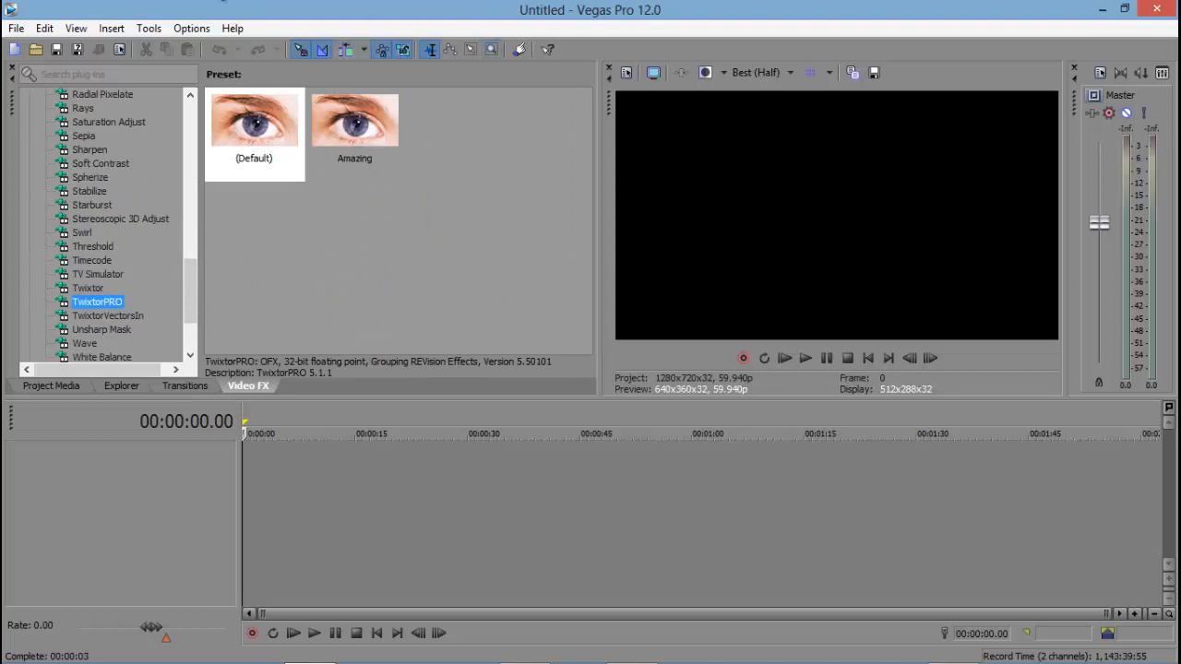
pyautogui.moveTo(194, 280)
pyautogui.mouseDown()
pyautogui.moveTo(191, 169)
pyautogui.moveTo(186, 288)
pyautogui.mouseUp()
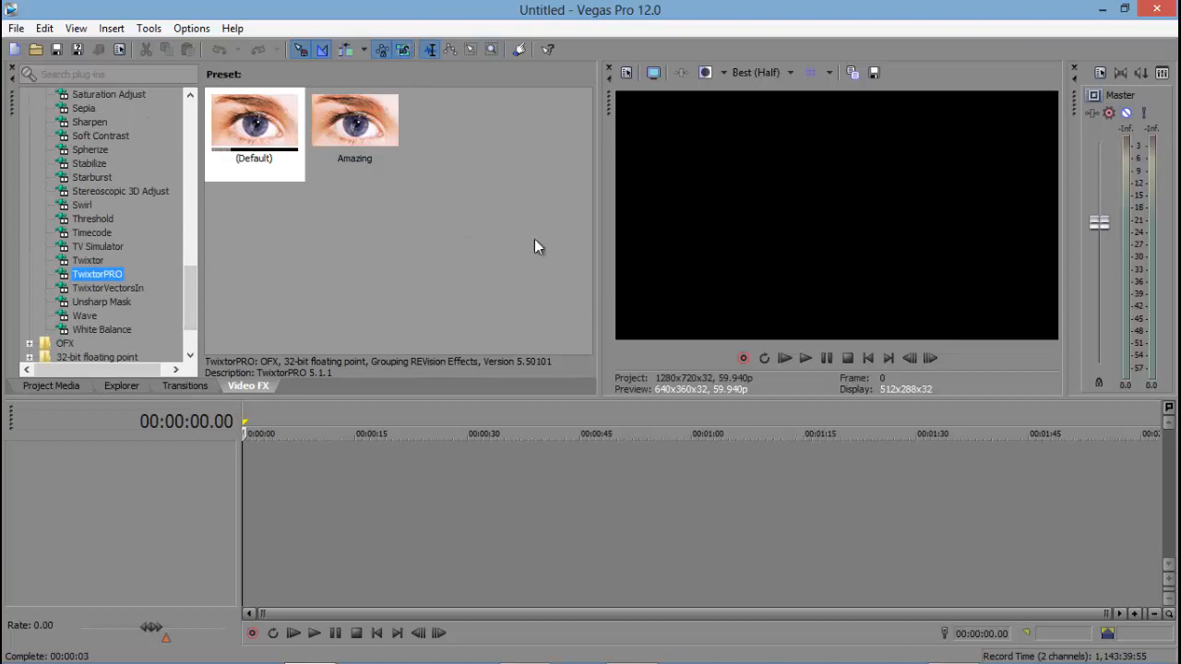
# - Examine the 3D Shuffle and Cross Effect transition presets, and look at the file explorer and the project media
pyautogui.click(404, 412)
pyautogui.click(184, 385)
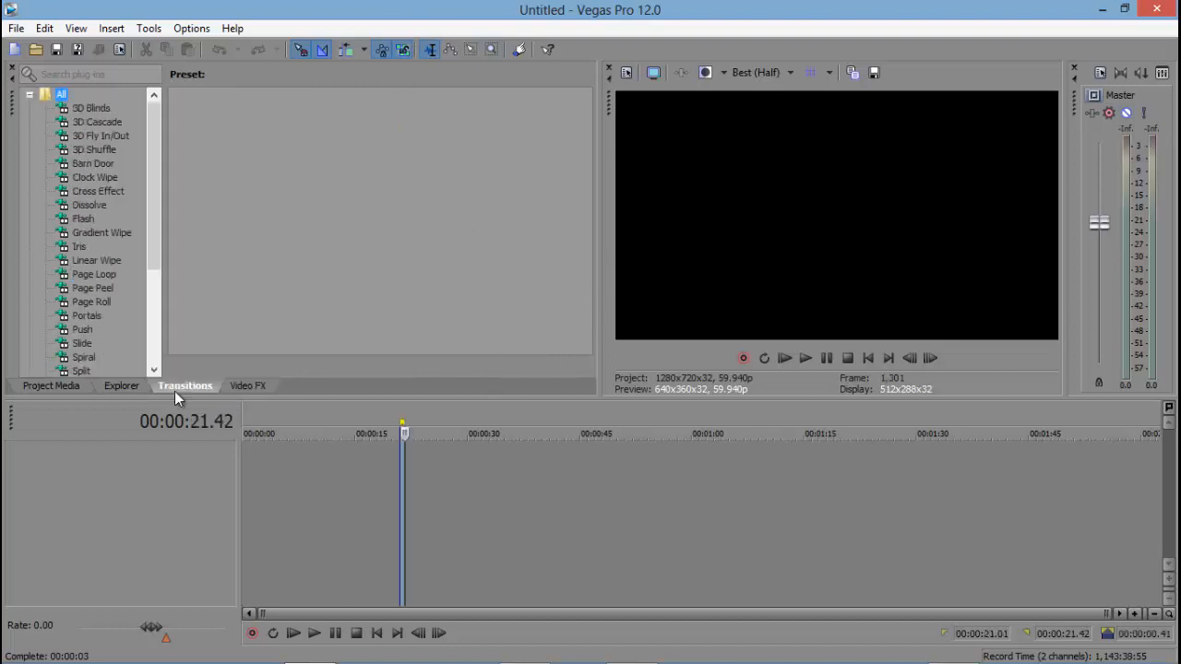
pyautogui.click(99, 149)
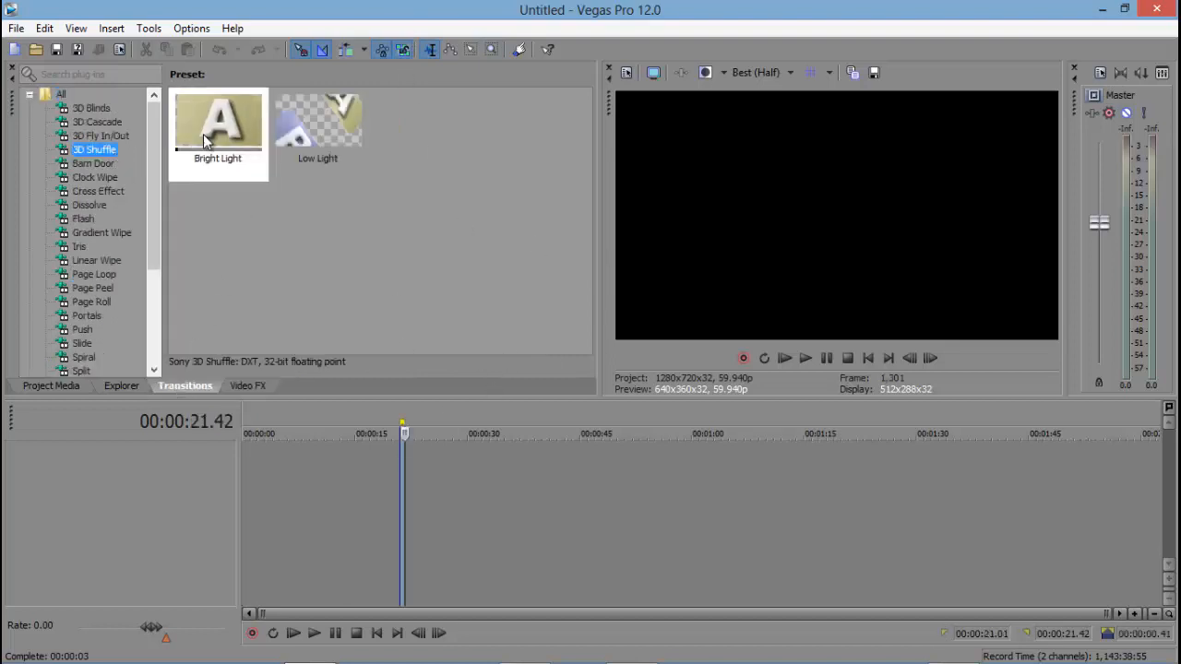
pyautogui.click(114, 191)
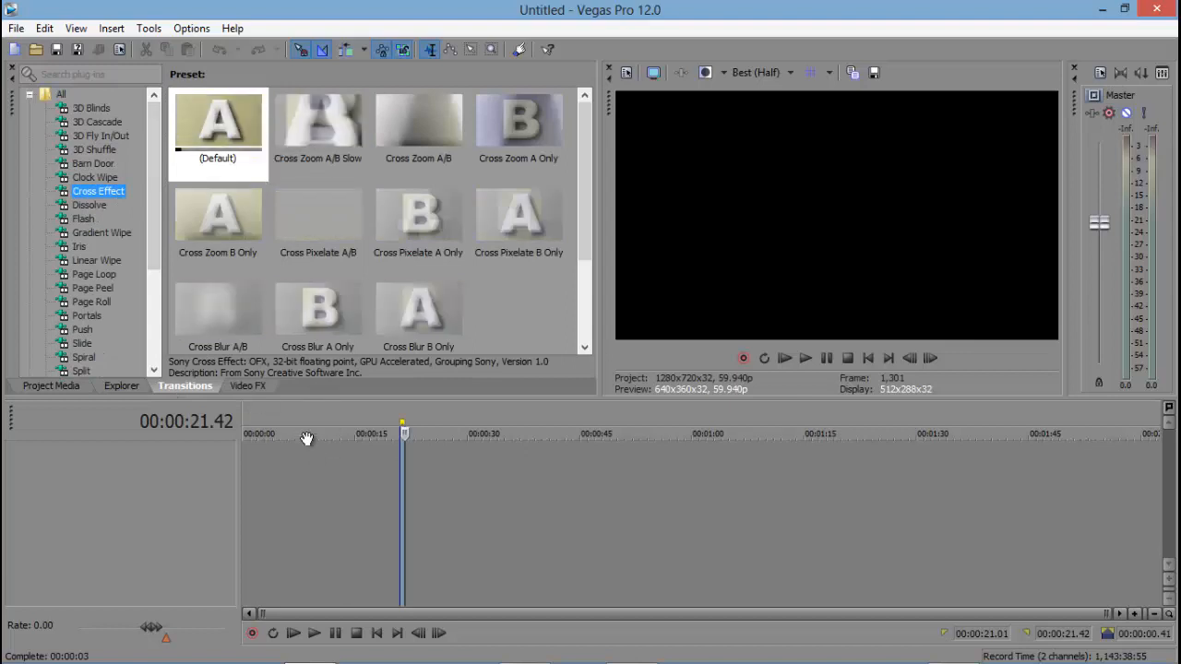
pyautogui.click(122, 385)
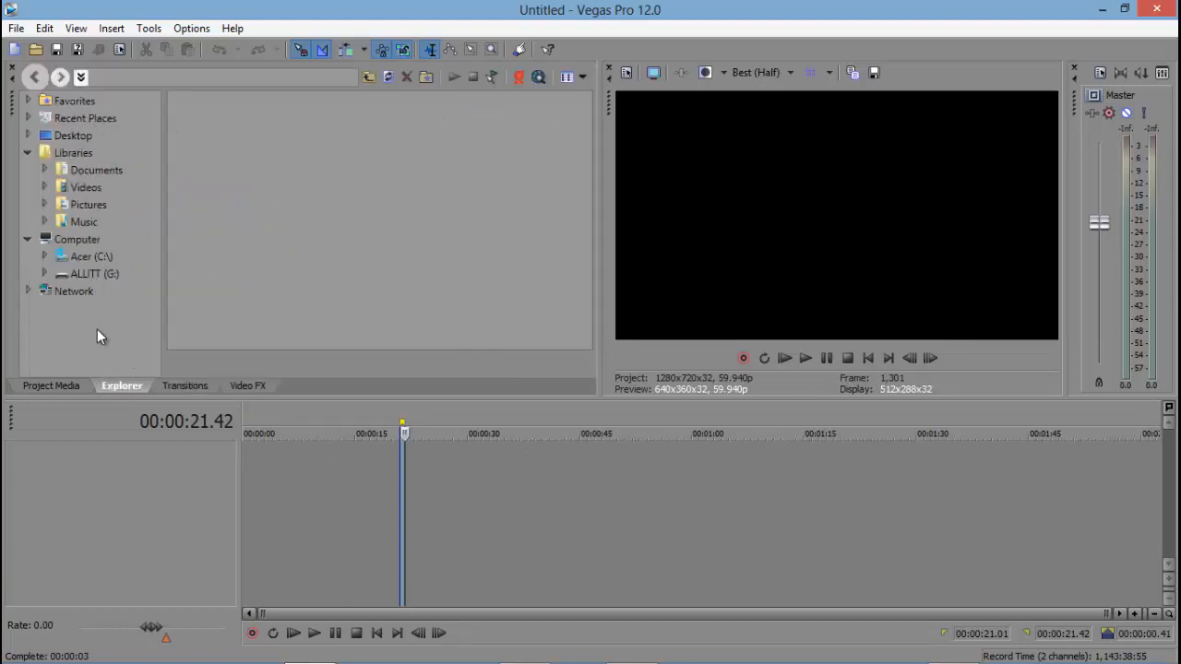
pyautogui.click(69, 390)
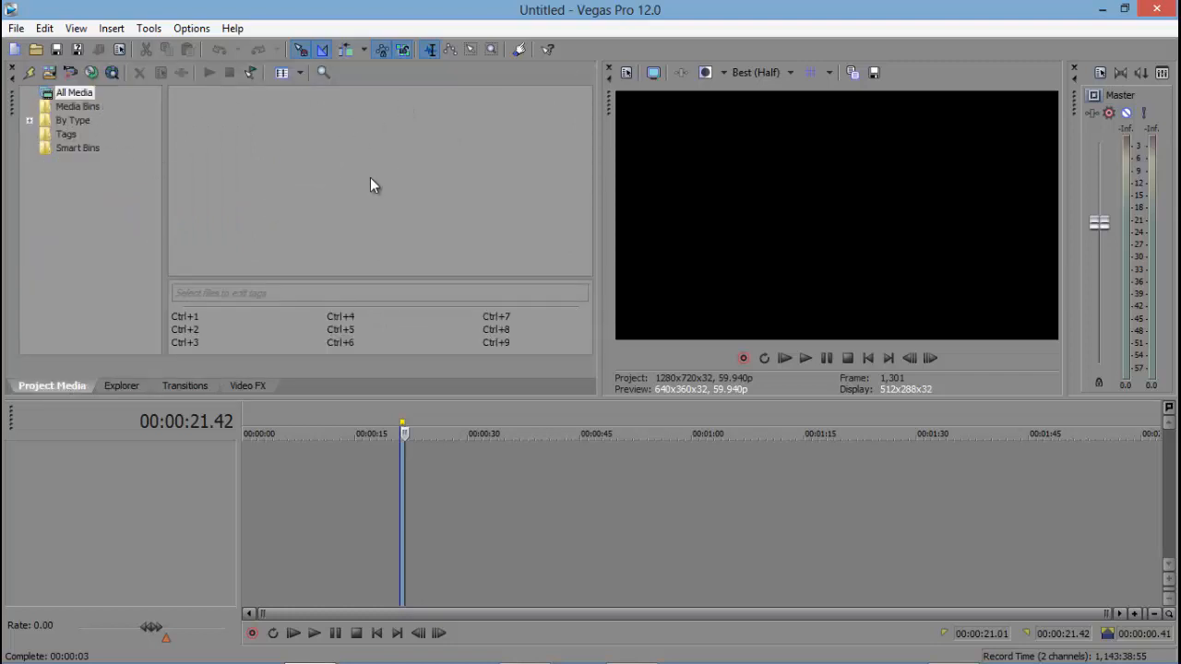
# - Import the clip 2012_8_30_21_59_56_2.asf from the desktop folder Episodes\Sourz at the very start of the timeline
pyautogui.click(247, 456)
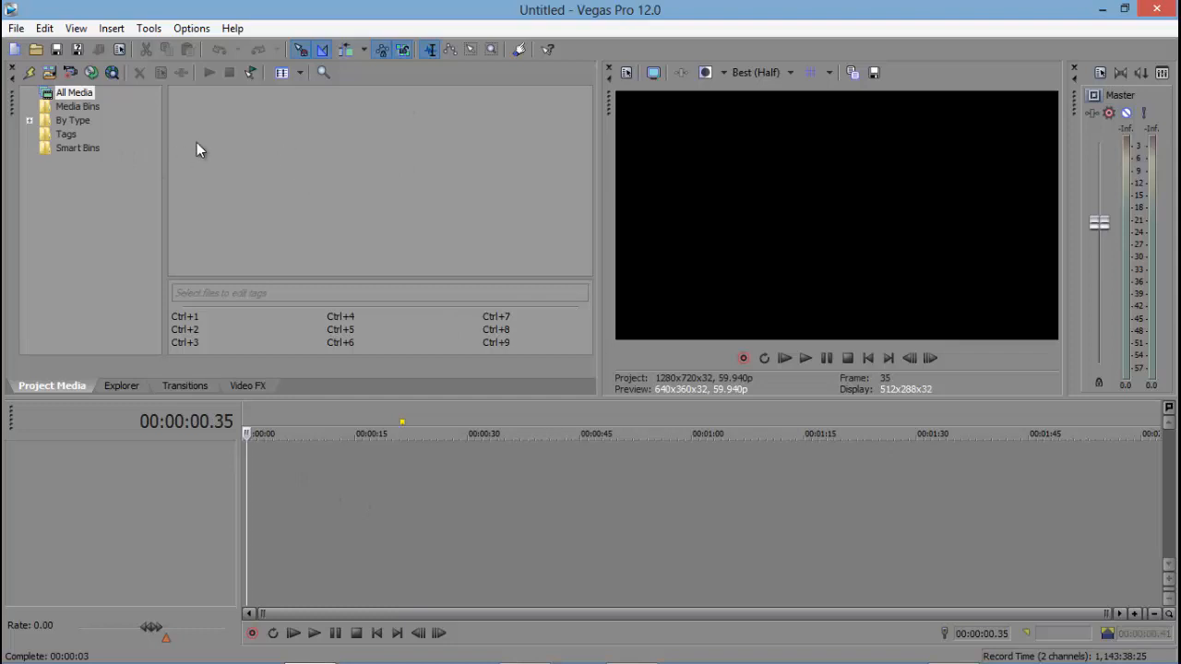
pyautogui.moveTo(249, 430); pyautogui.dragTo(221, 419)
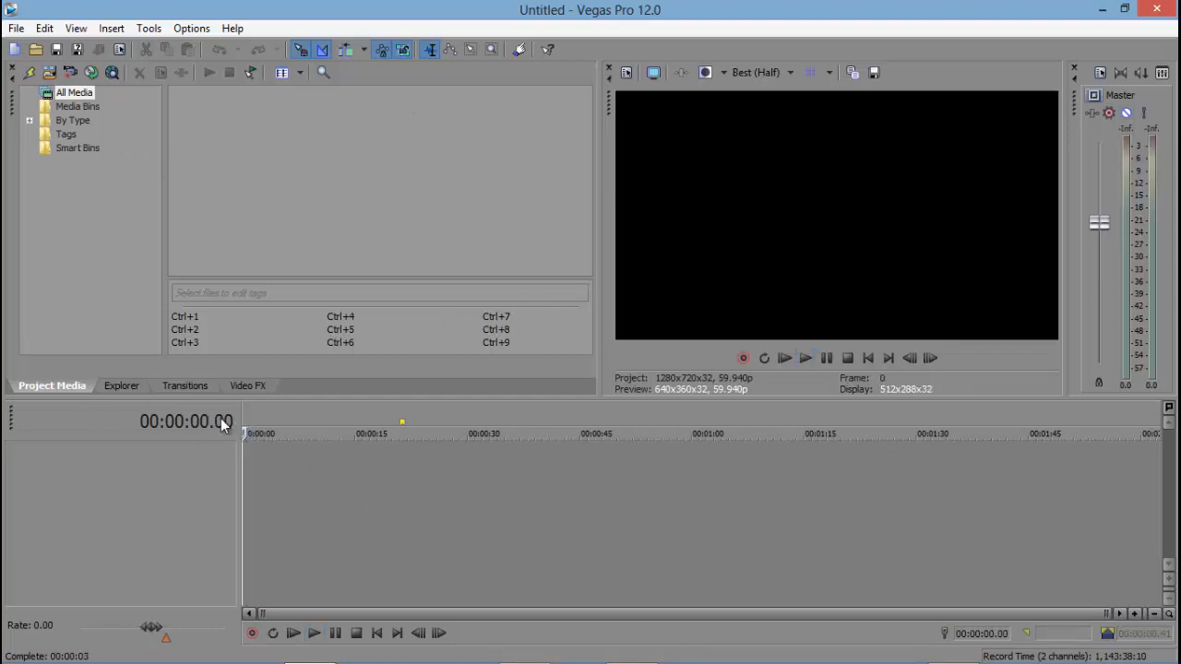
pyautogui.click(37, 50)
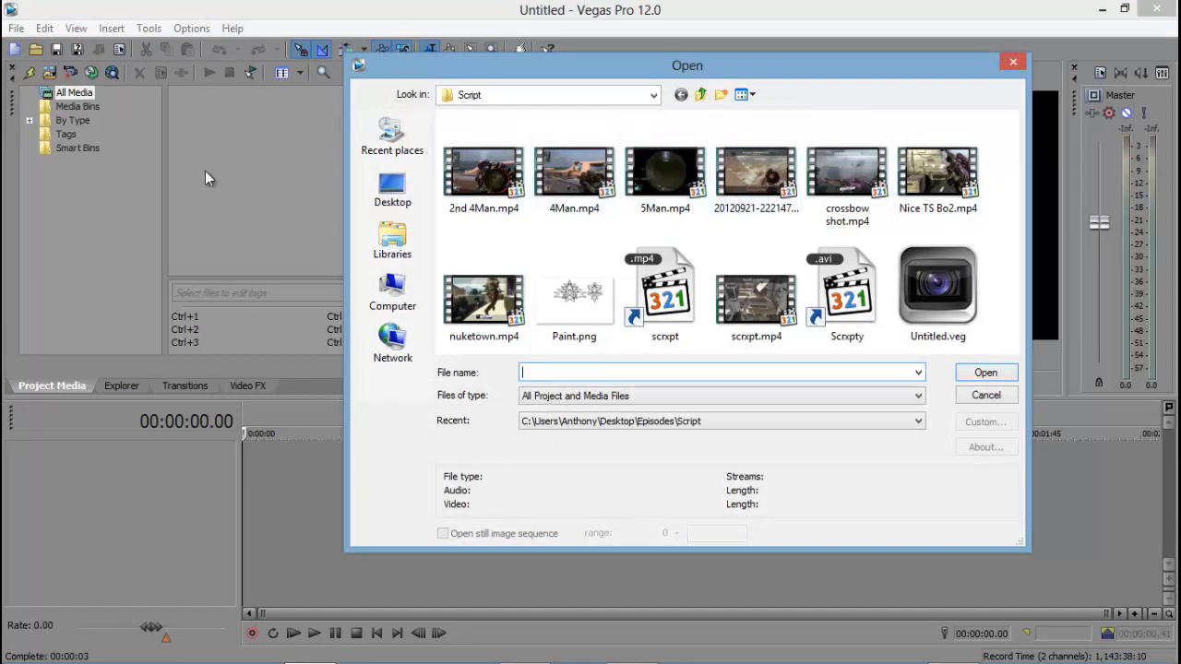
pyautogui.click(378, 188)
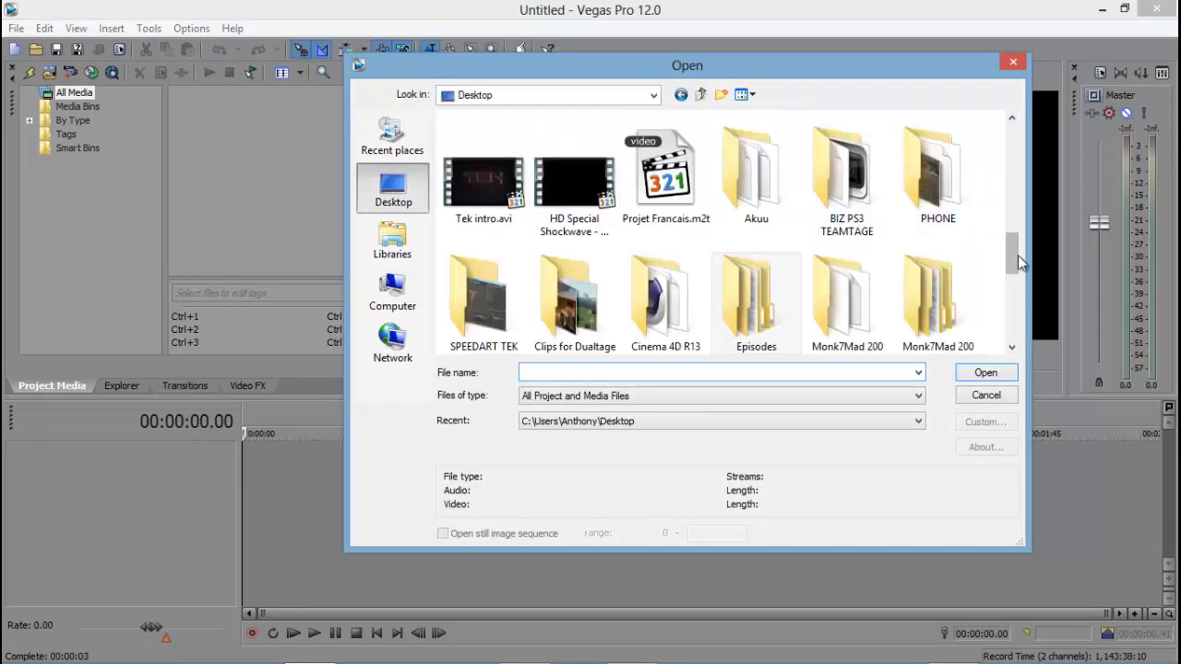
pyautogui.moveTo(1017, 255); pyautogui.dragTo(1024, 269)
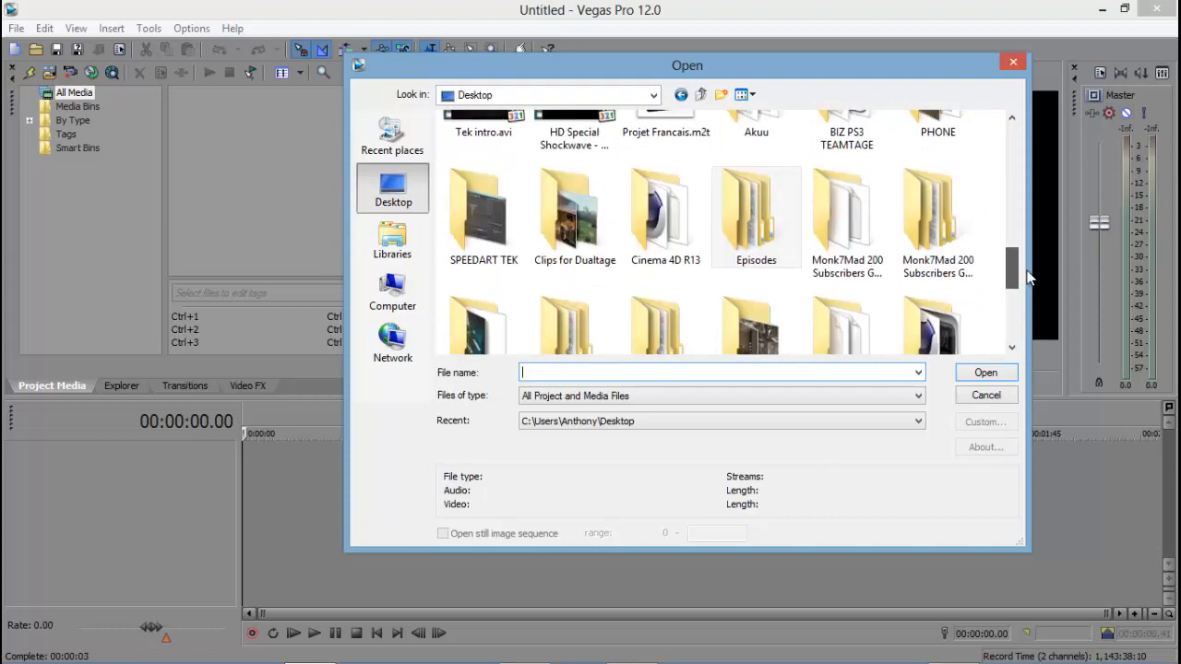
pyautogui.doubleClick(743, 232)
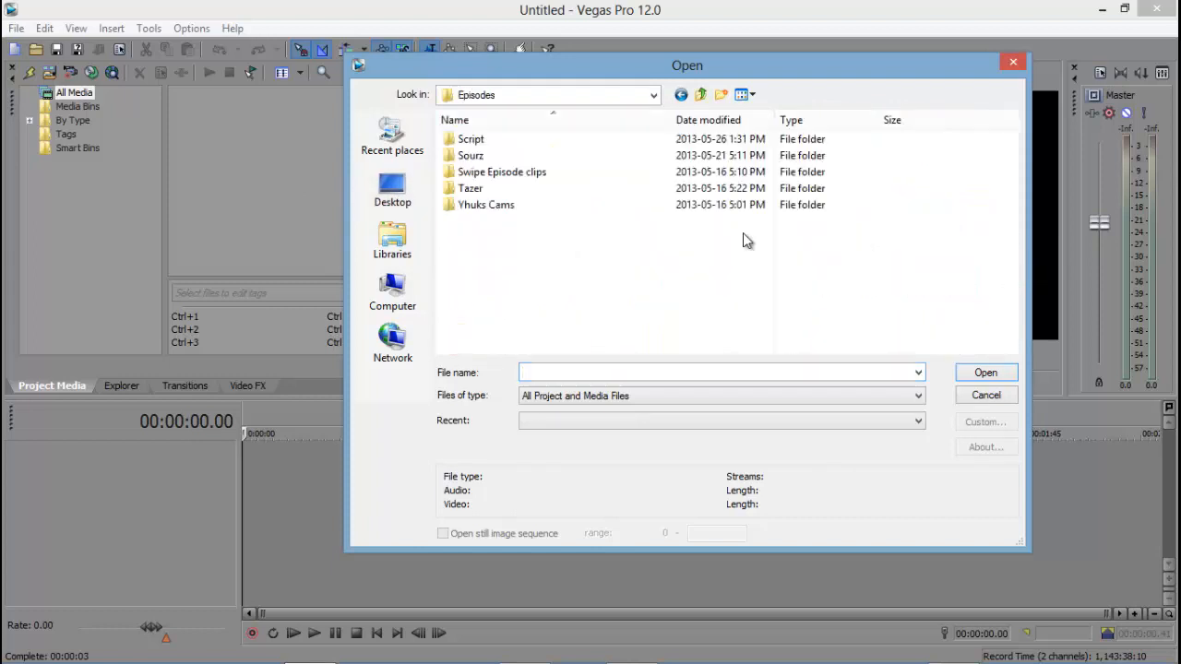
pyautogui.doubleClick(472, 157)
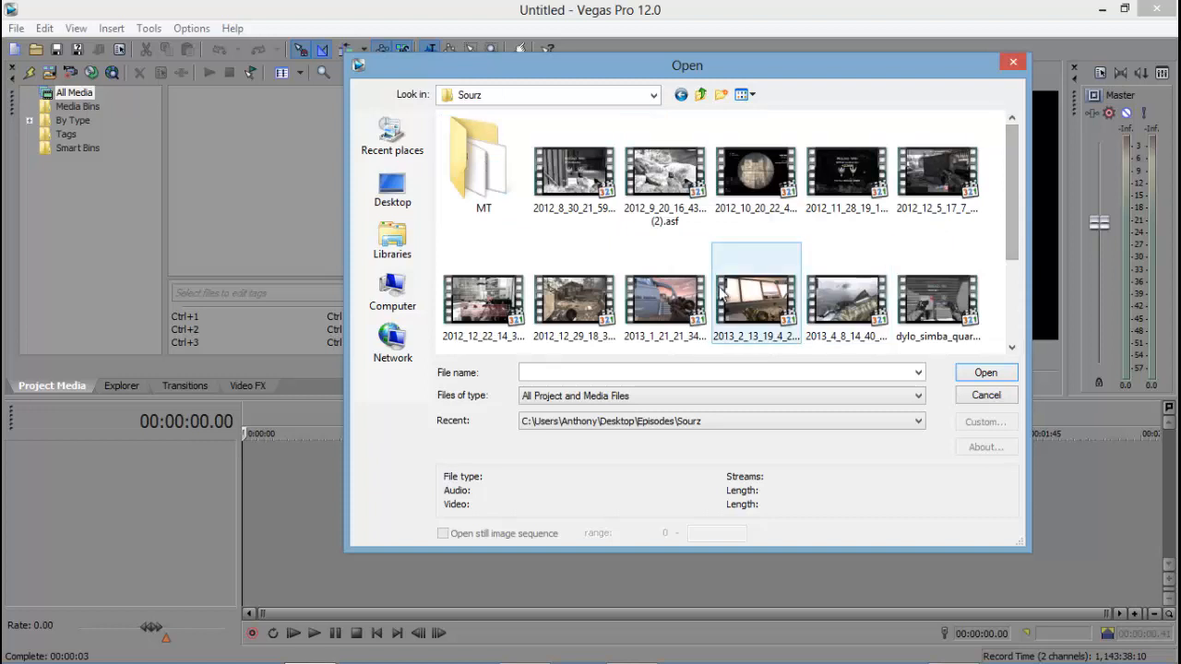
pyautogui.scroll(-1, 892, 270)
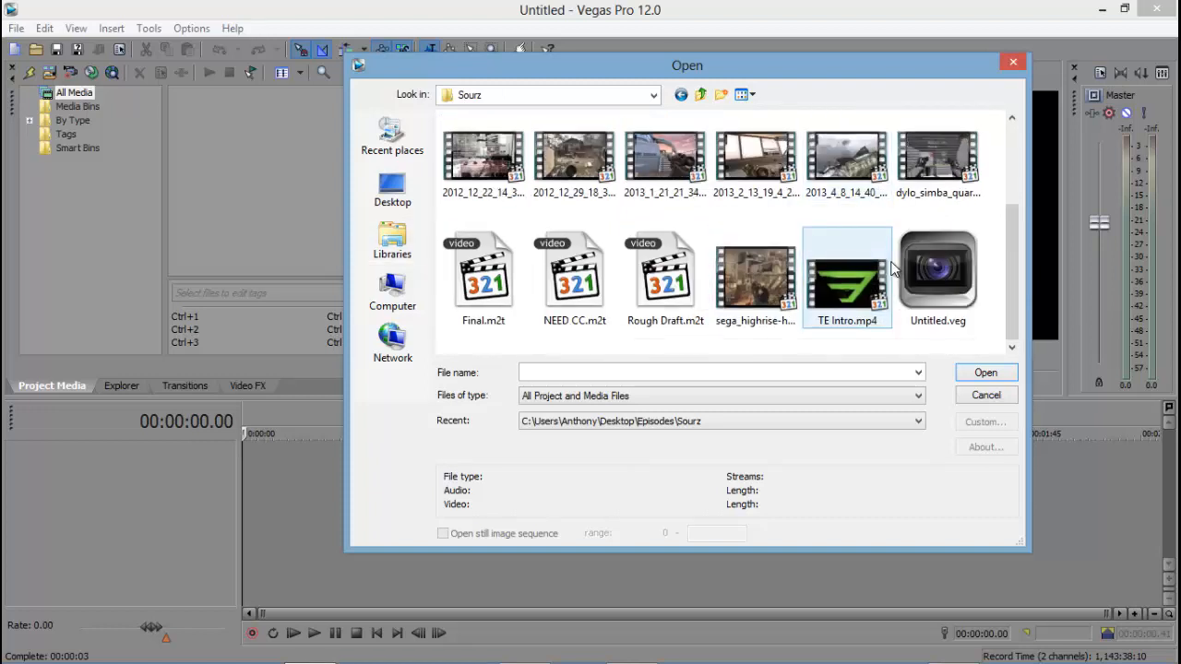
pyautogui.scroll(1, 892, 268)
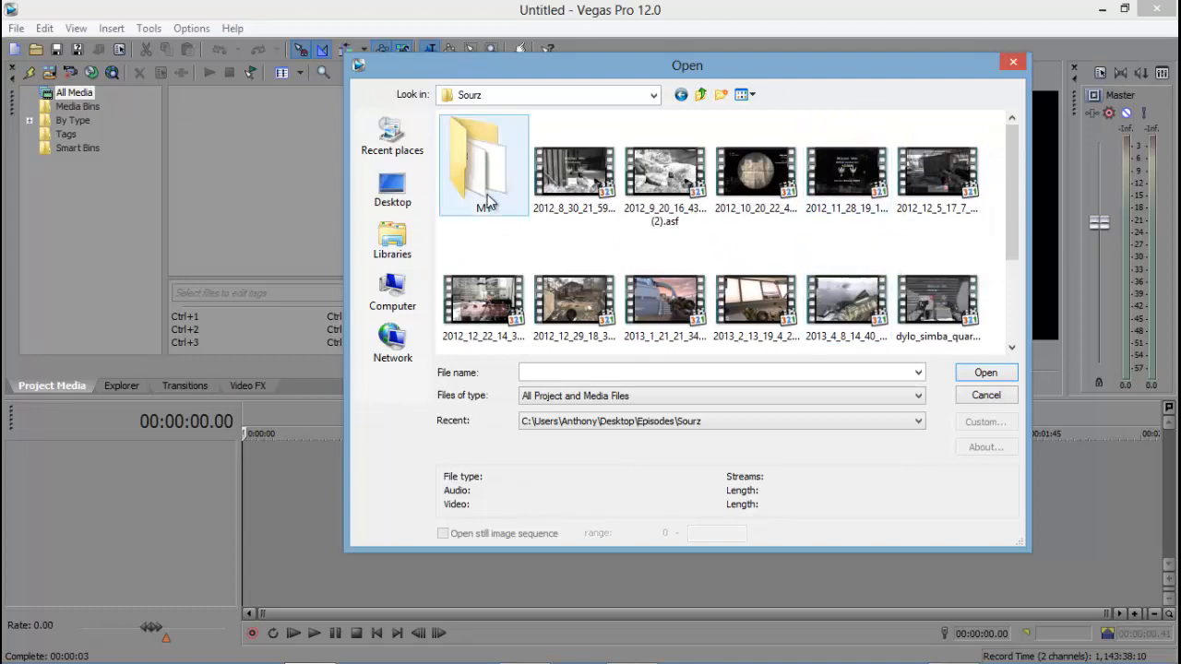
pyautogui.doubleClick(562, 175)
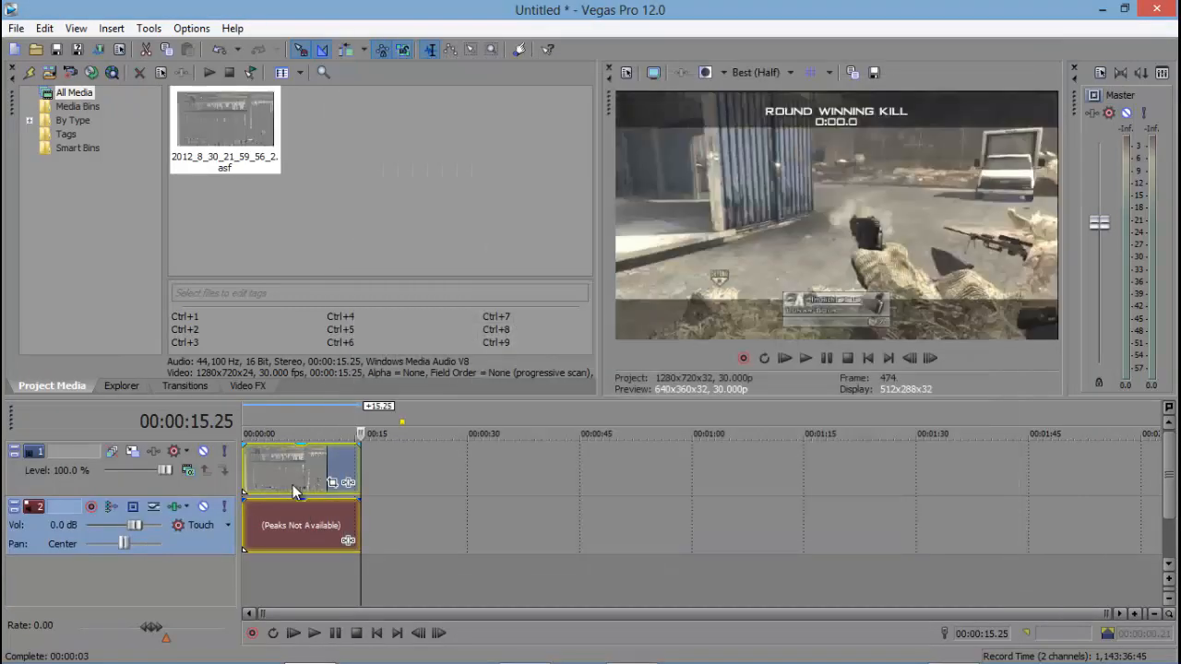
# - Zoom in on the imported clip in the timeline and preview its opening from the start, pausing shortly after
pyautogui.click(248, 469)
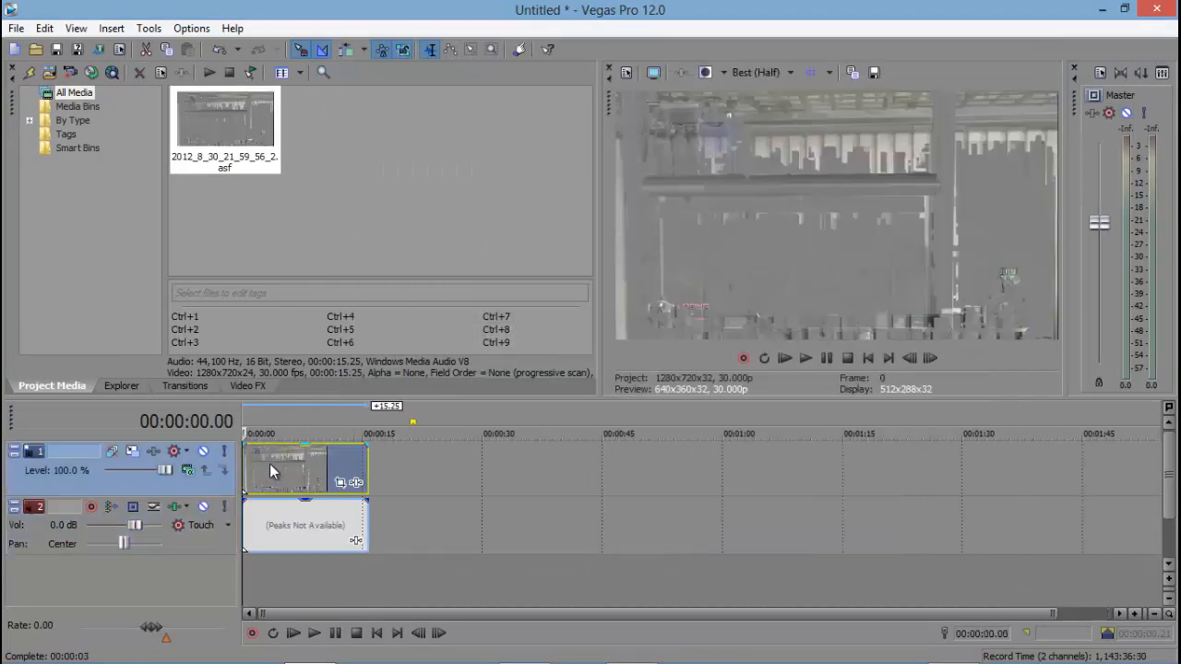
pyautogui.scroll(3, 270, 463)
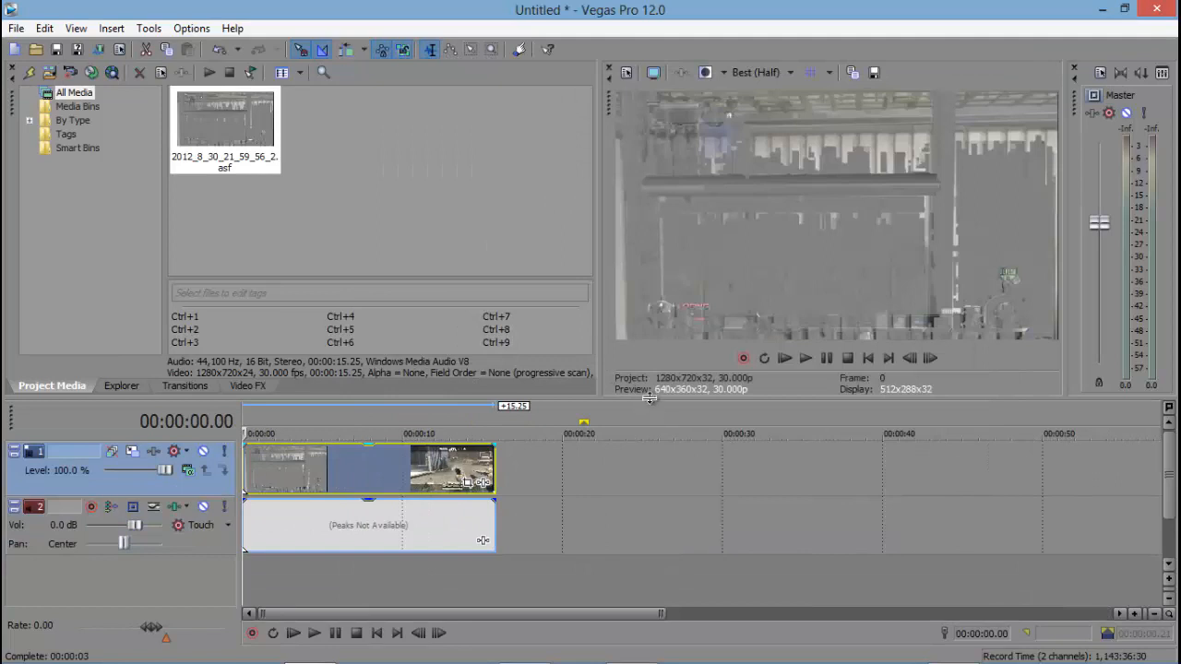
pyautogui.press('space')
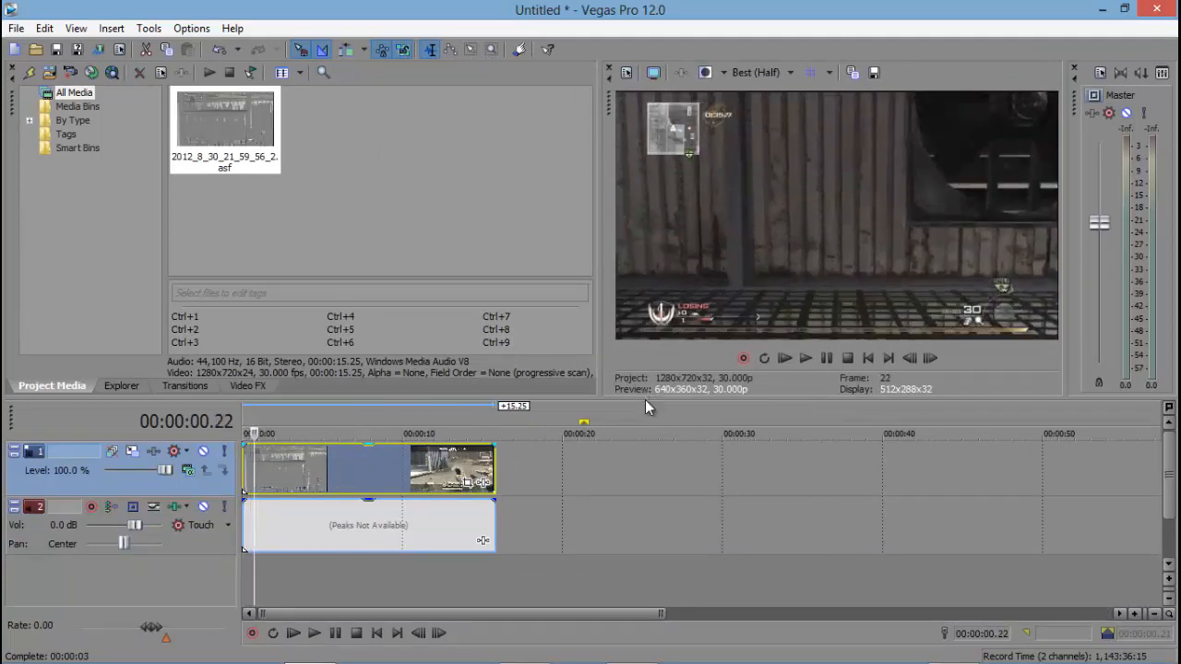
pyautogui.press('Return')
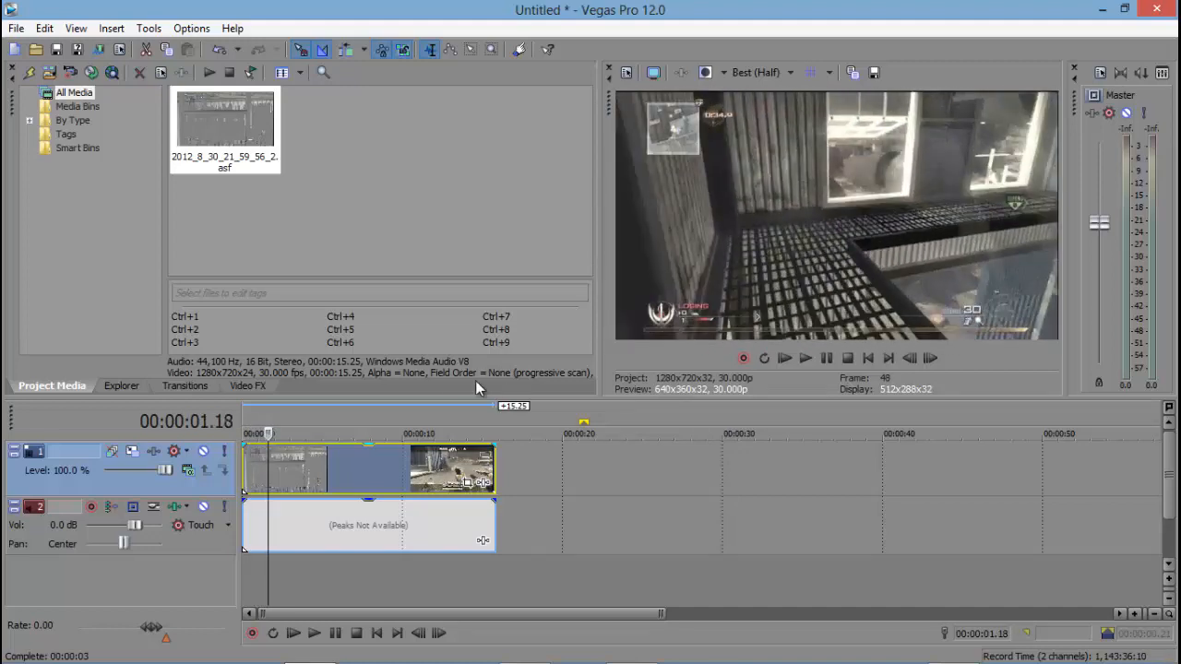
# - Delete the gameplay clip's video and audio events from the timeline
pyautogui.rightClick(429, 468)
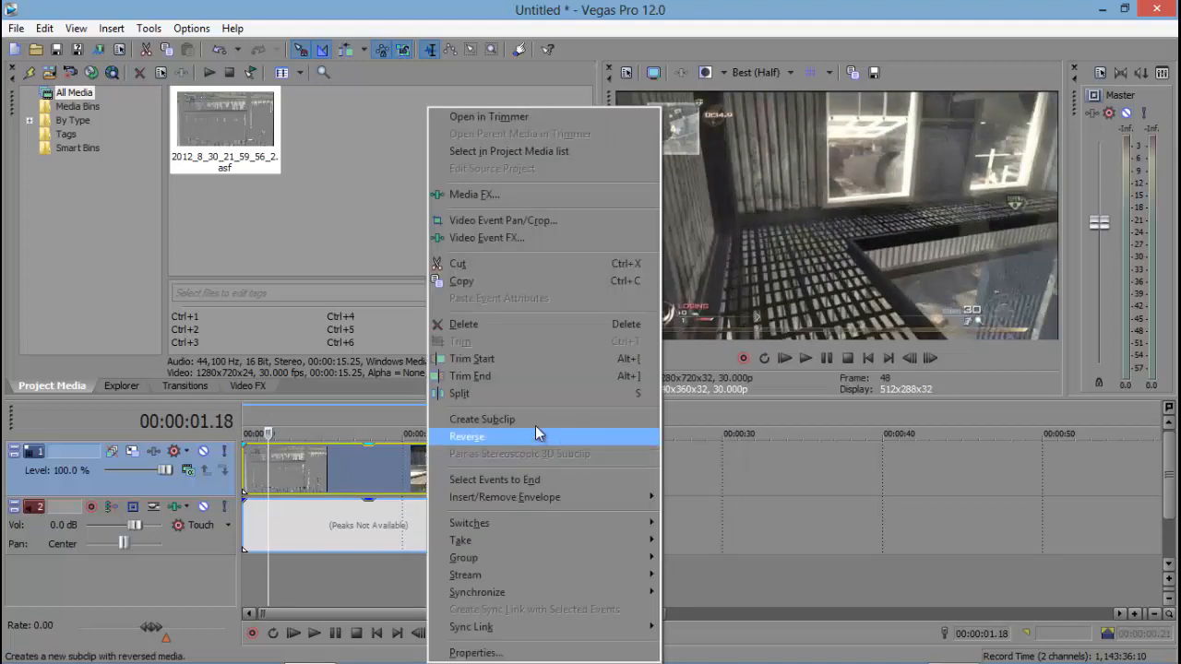
pyautogui.click(476, 325)
pyautogui.rightClick(398, 535)
pyautogui.click(443, 339)
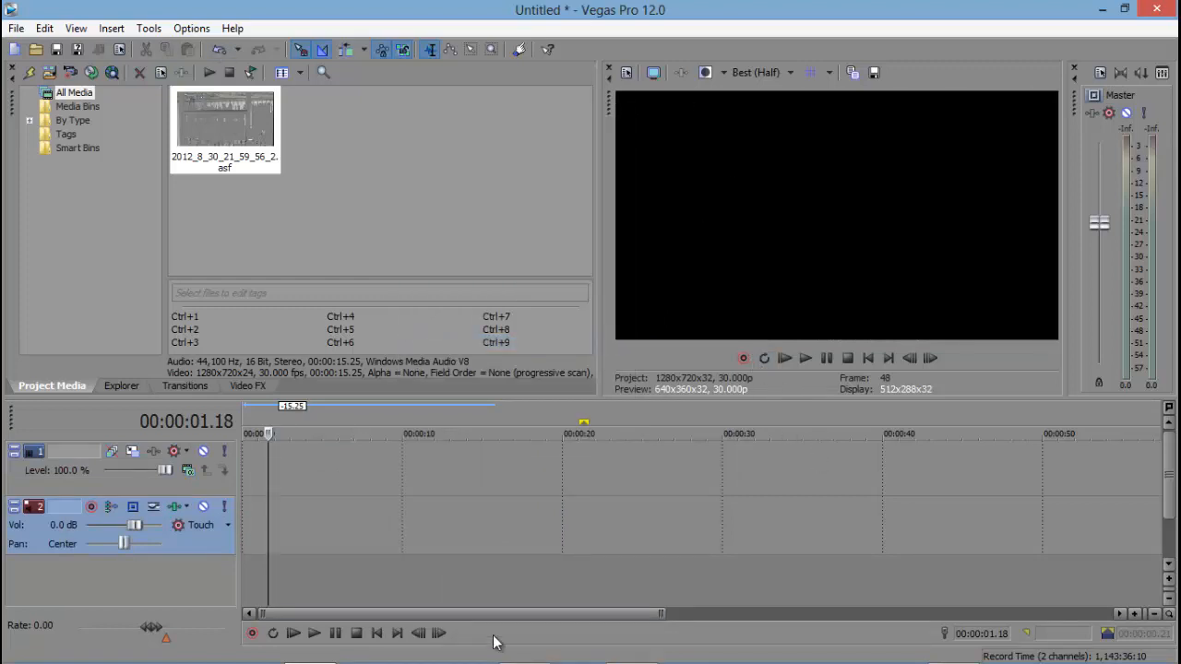
# - Set the project's video template to HD 720-60p (1280x720, 59.940 fps) and apply it
pyautogui.click(630, 71)
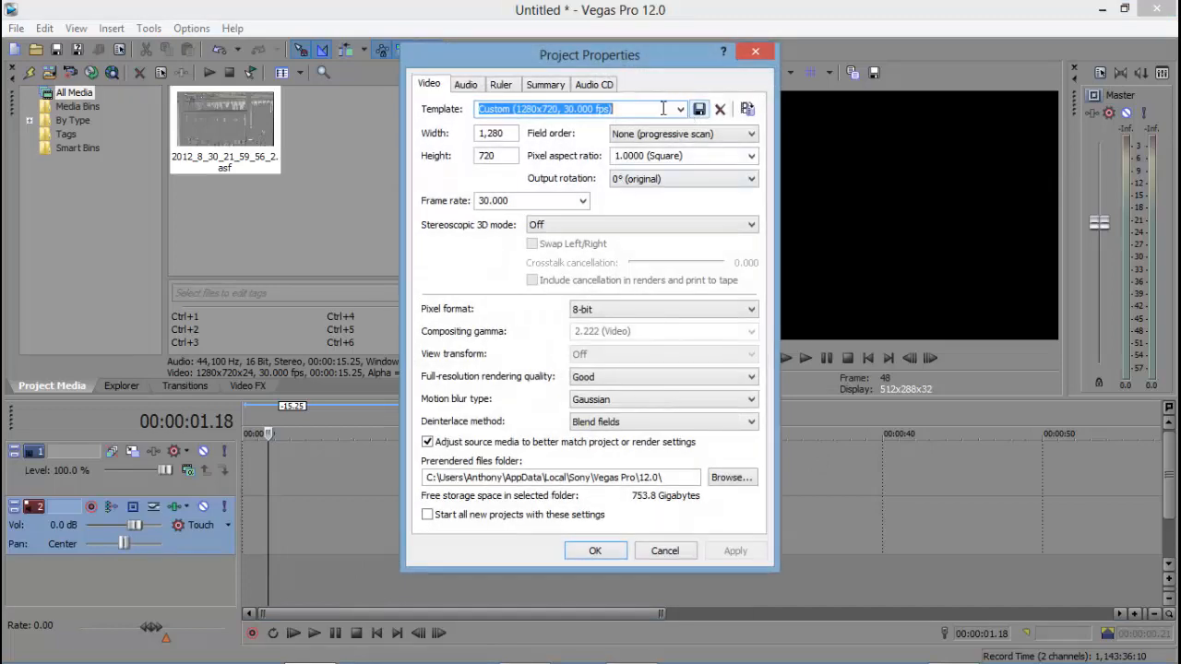
pyautogui.click(753, 51)
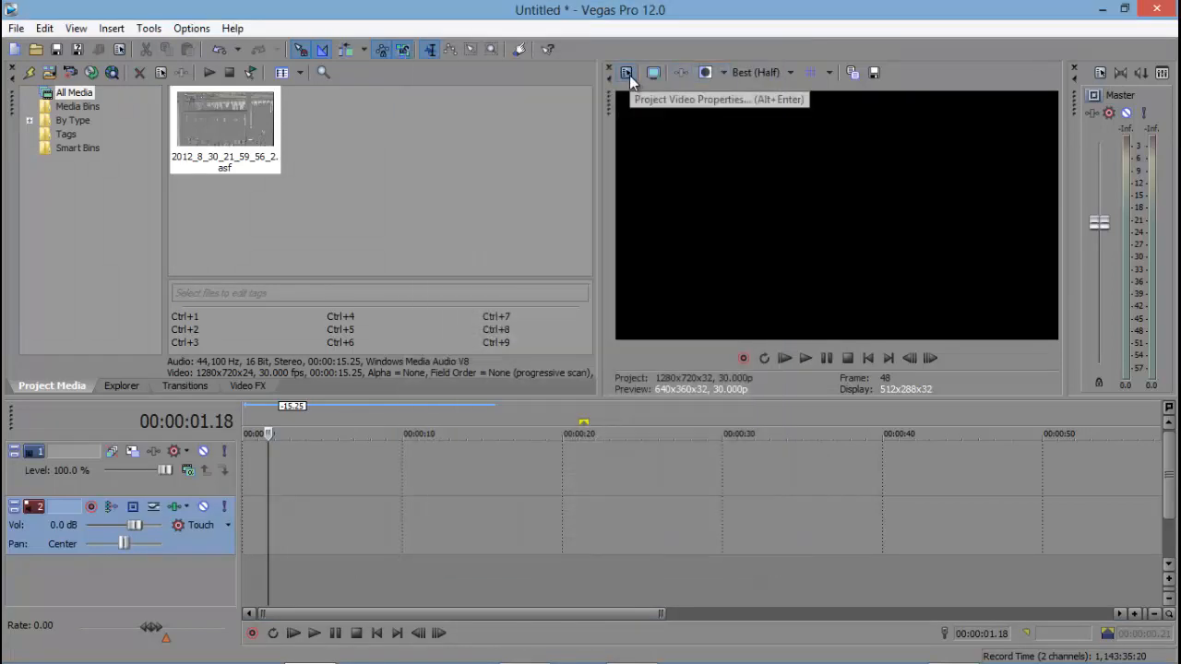
pyautogui.click(629, 75)
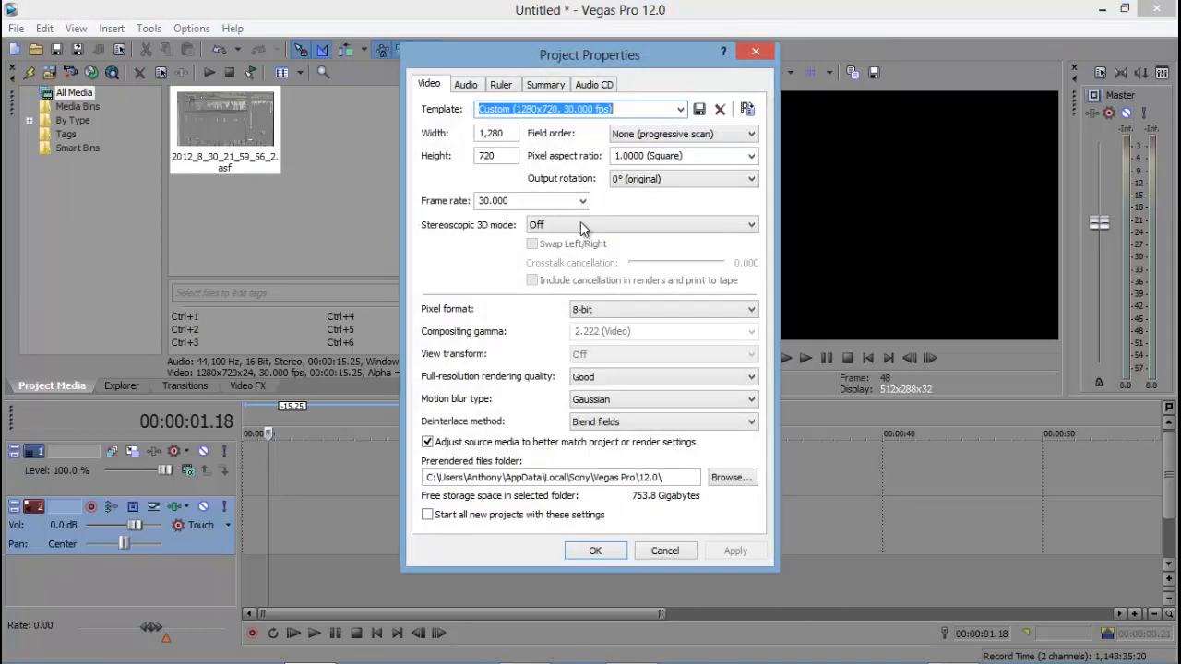
pyautogui.click(680, 109)
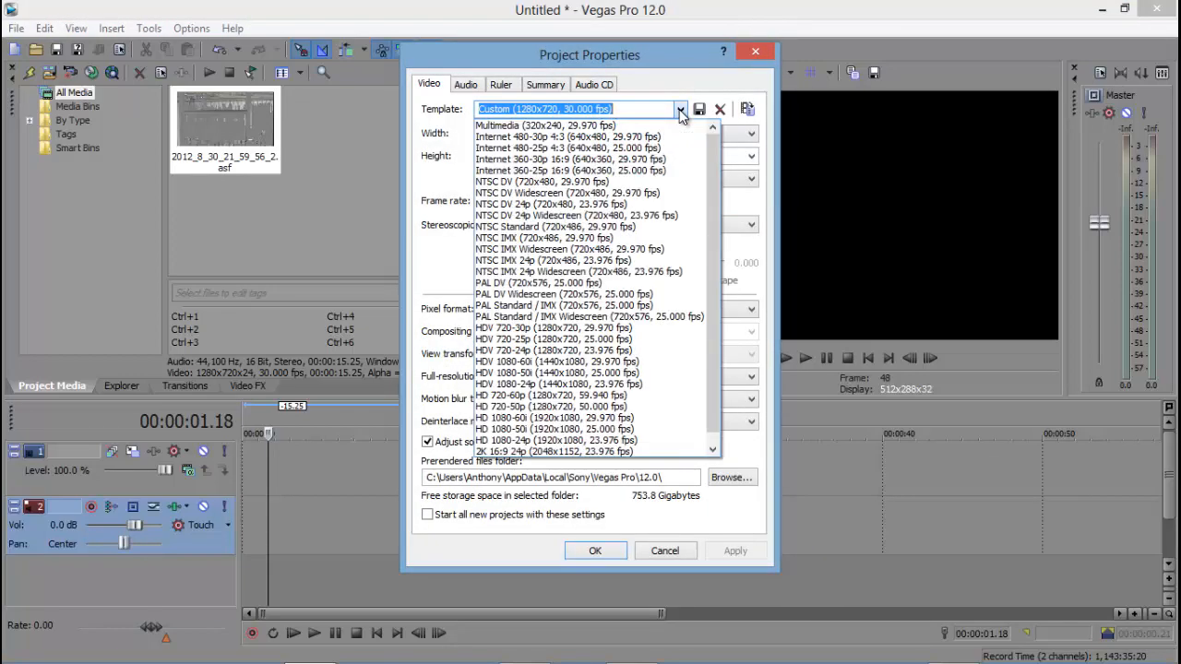
pyautogui.click(680, 110)
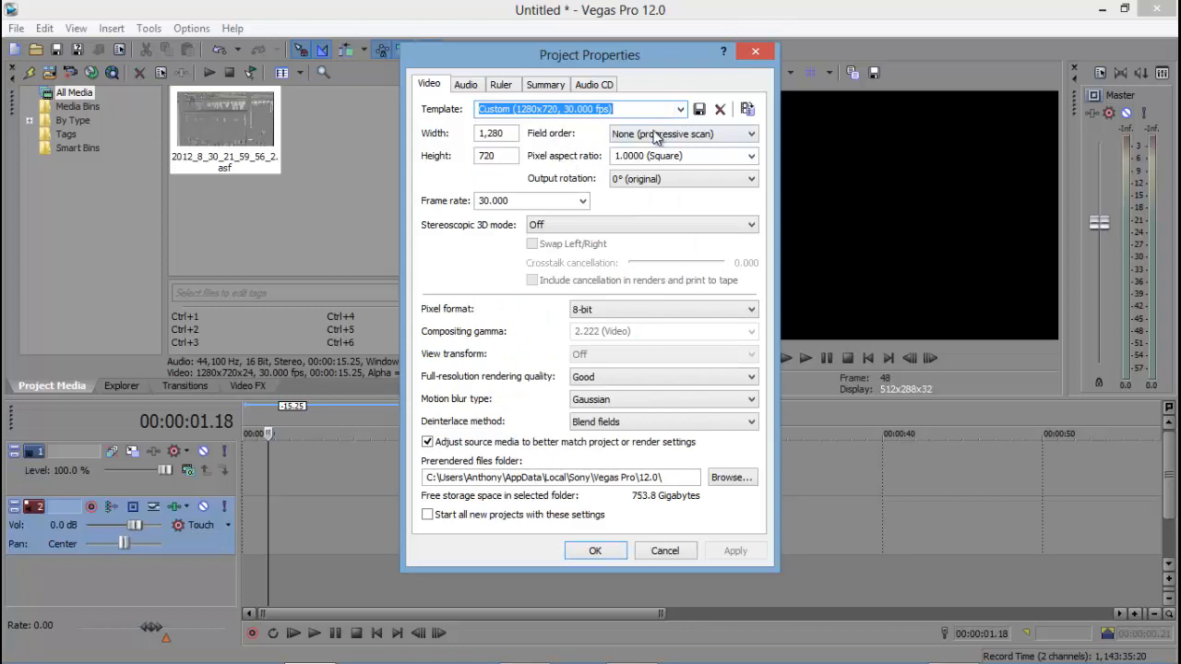
pyautogui.click(680, 110)
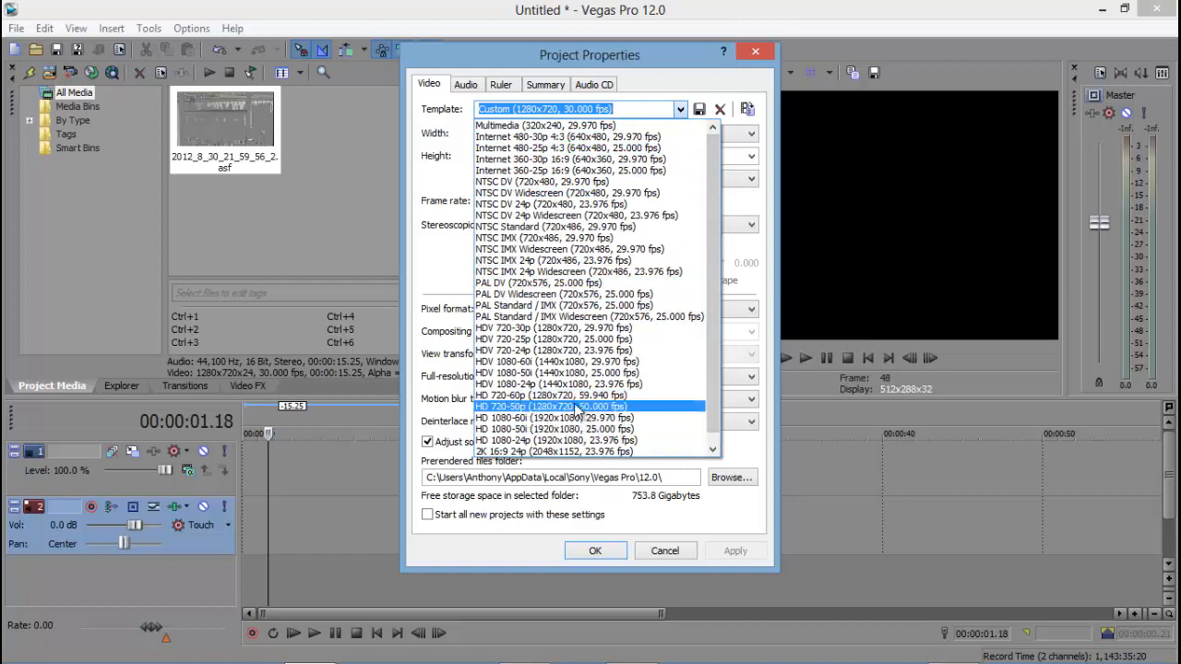
pyautogui.click(510, 397)
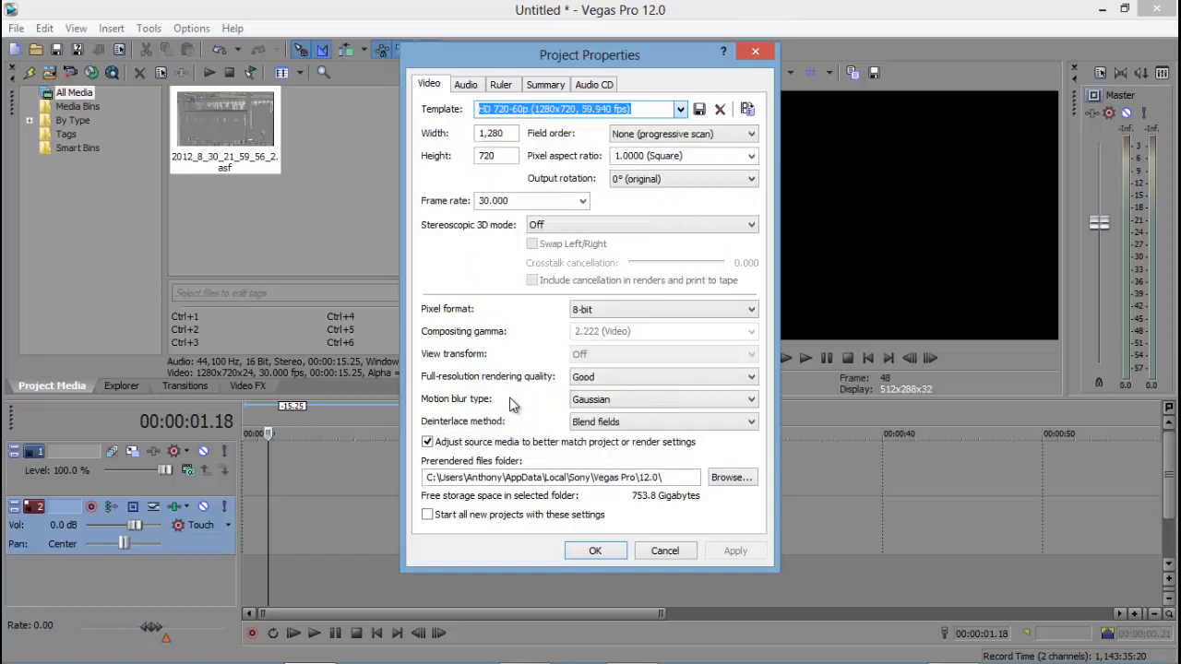
pyautogui.click(731, 550)
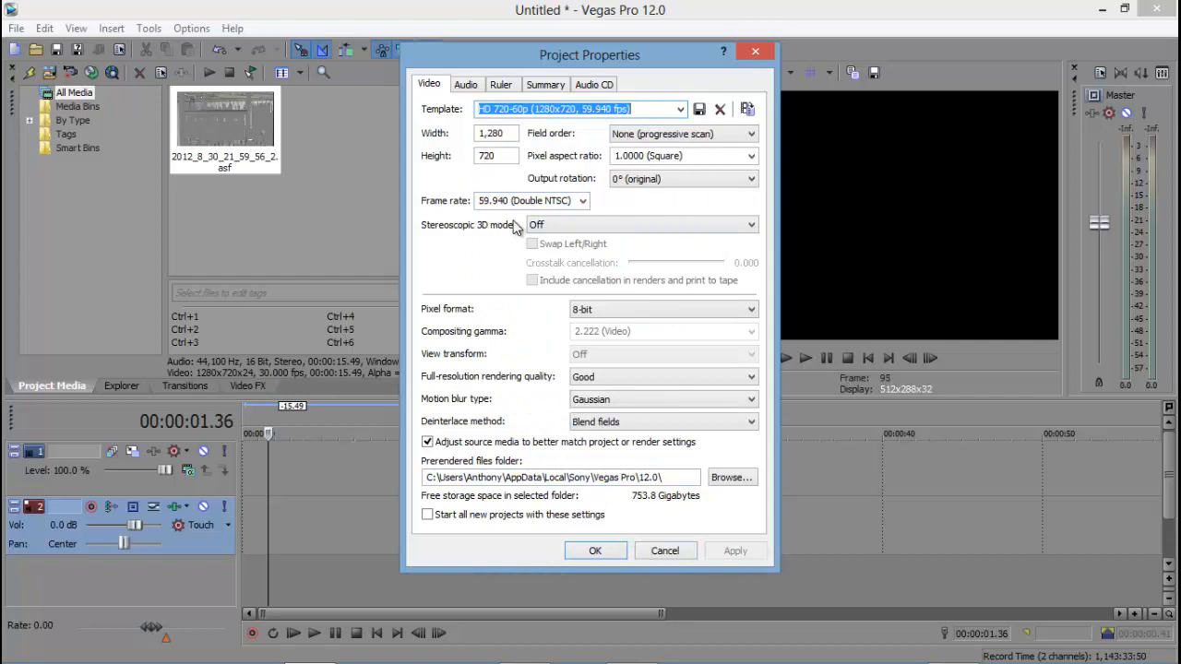
pyautogui.click(595, 551)
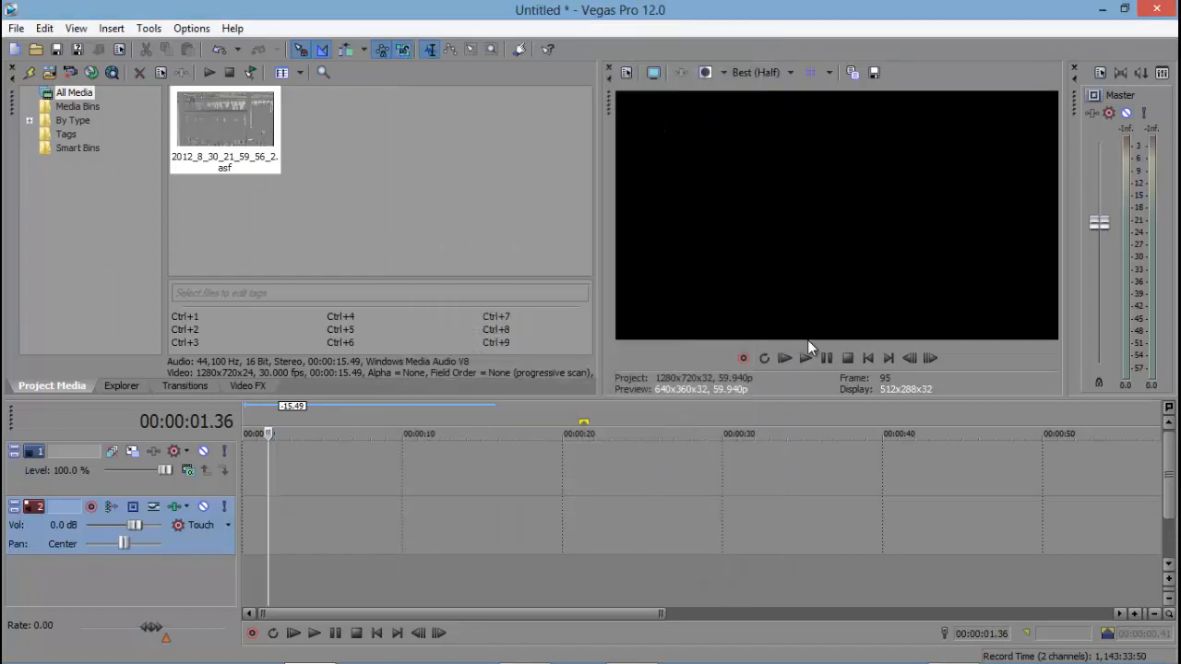
pyautogui.click(41, 46)
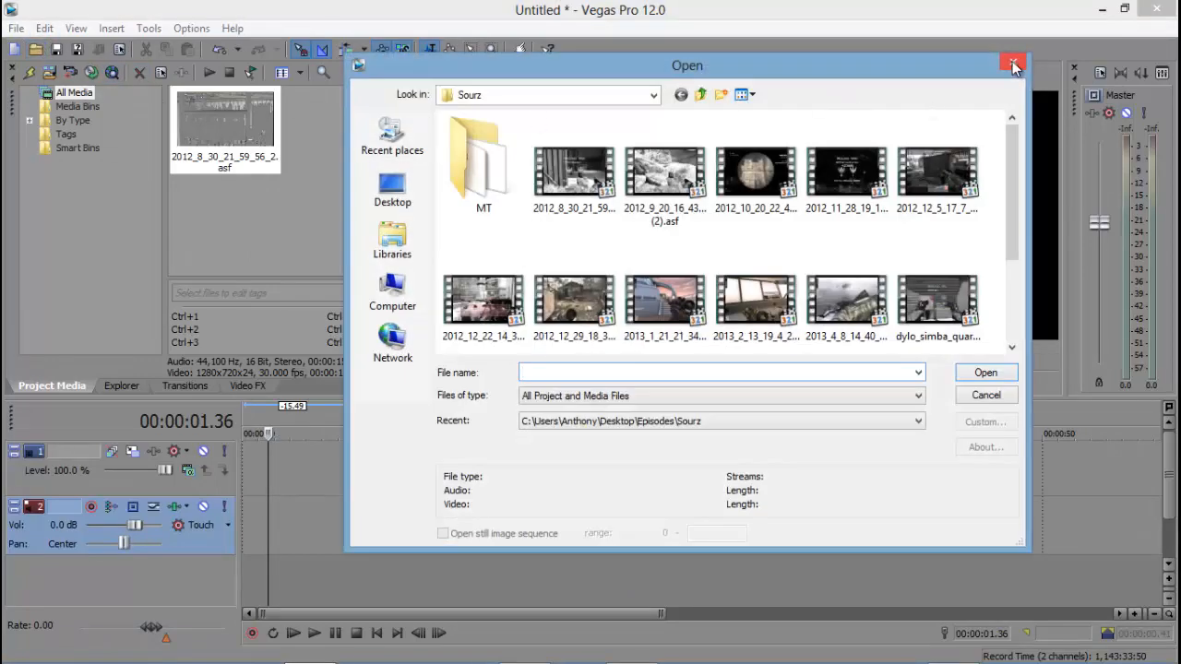
pyautogui.click(1012, 63)
pyautogui.click(389, 154)
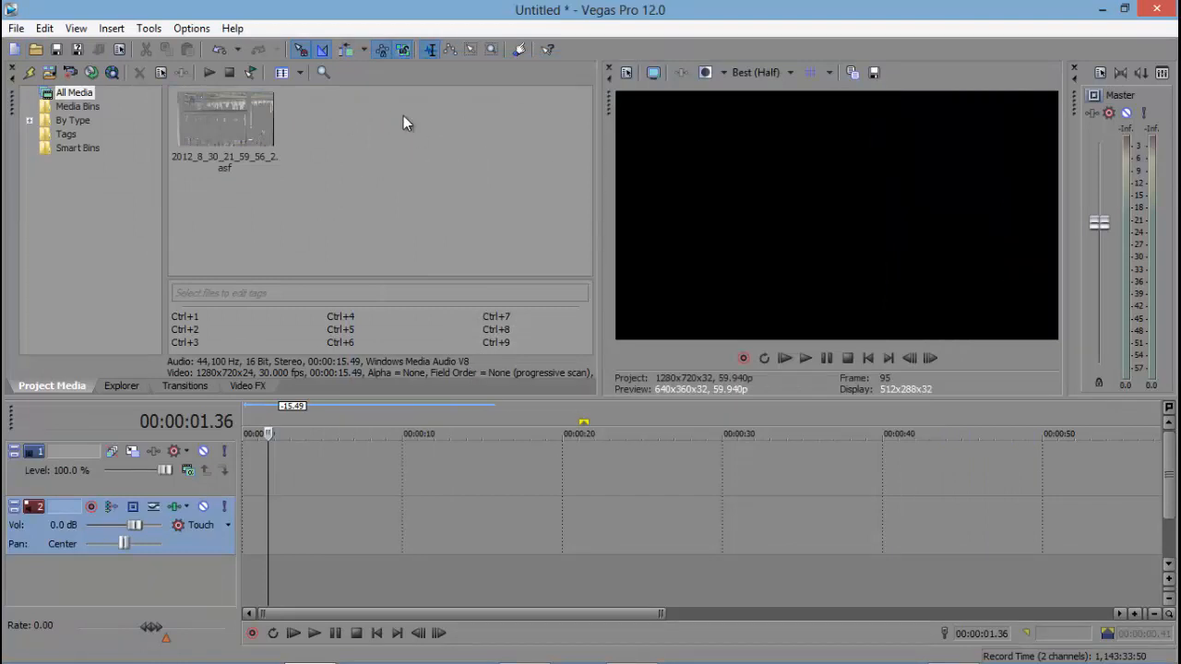
pyautogui.click(224, 124)
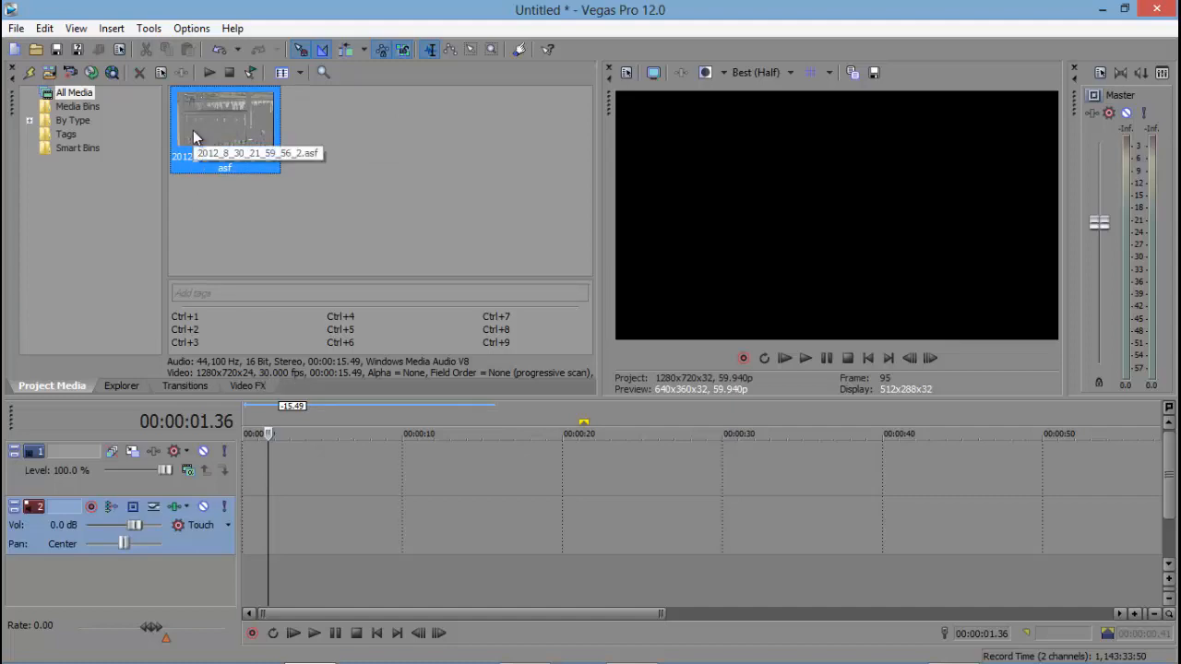
# - Browse from the desktop through the personal user folder to Downloads to look for media to import
pyautogui.click(37, 49)
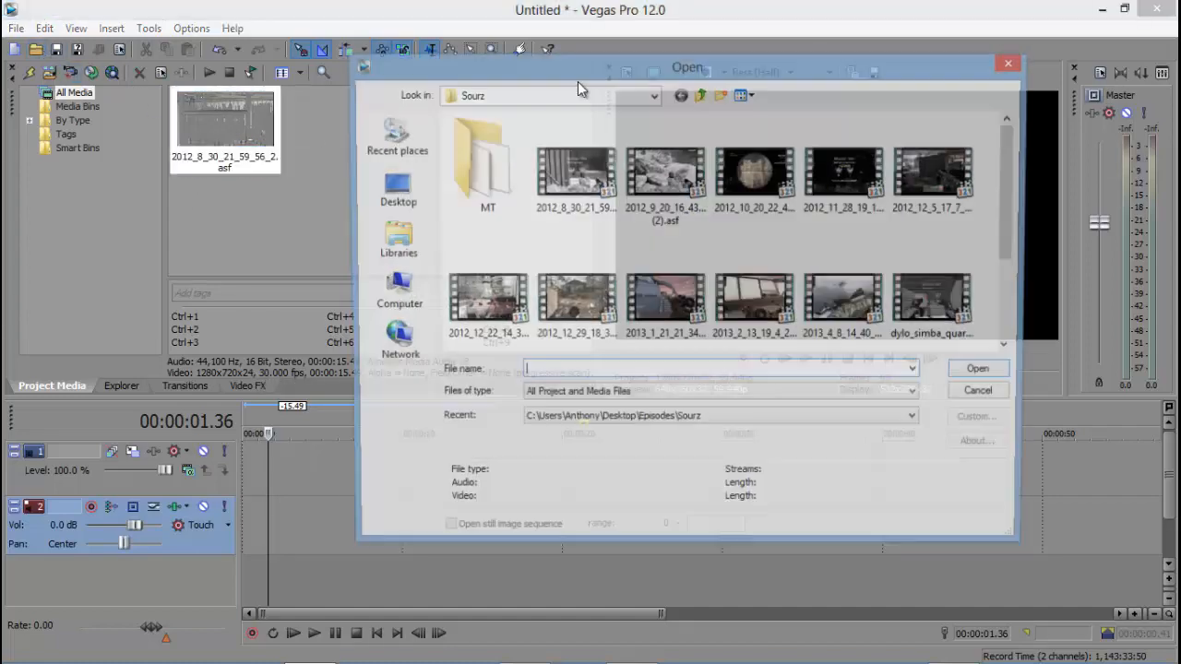
pyautogui.moveTo(1008, 173); pyautogui.dragTo(1004, 205)
pyautogui.click(374, 186)
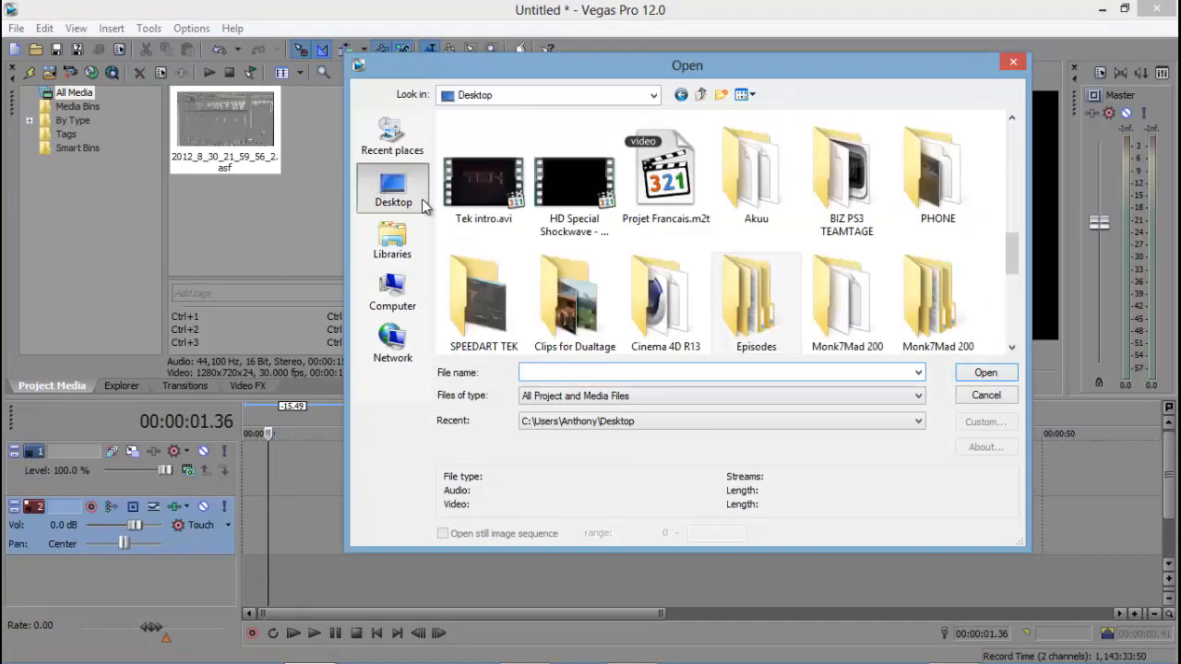
pyautogui.moveTo(1004, 261); pyautogui.dragTo(1018, 337)
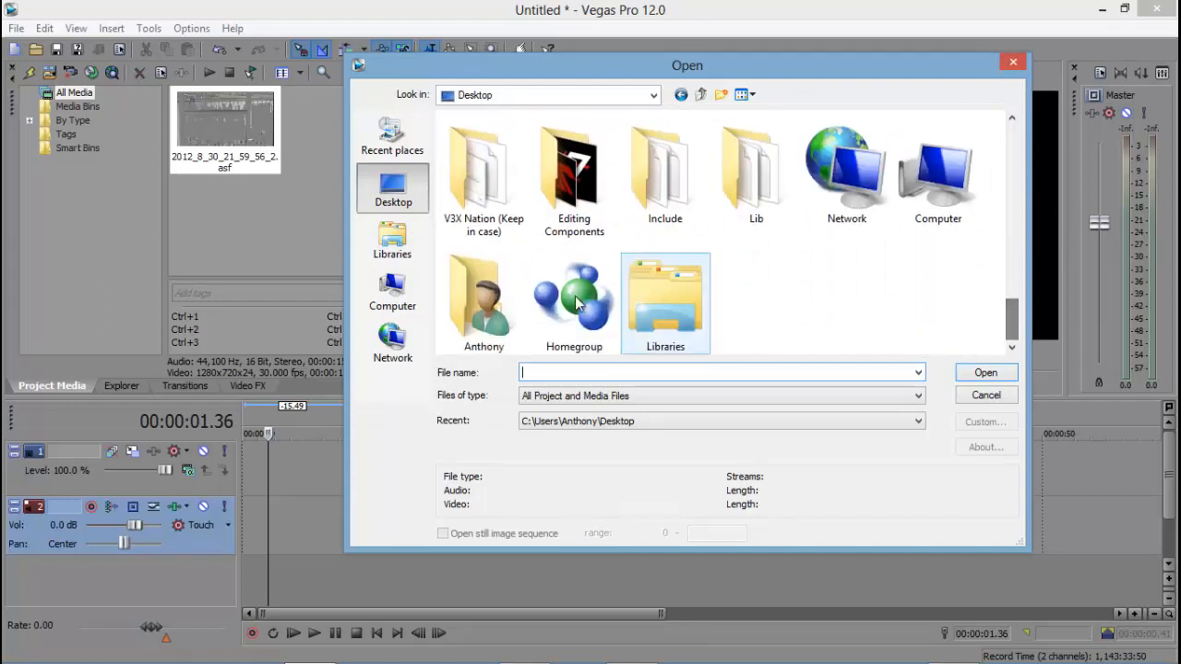
pyautogui.doubleClick(482, 303)
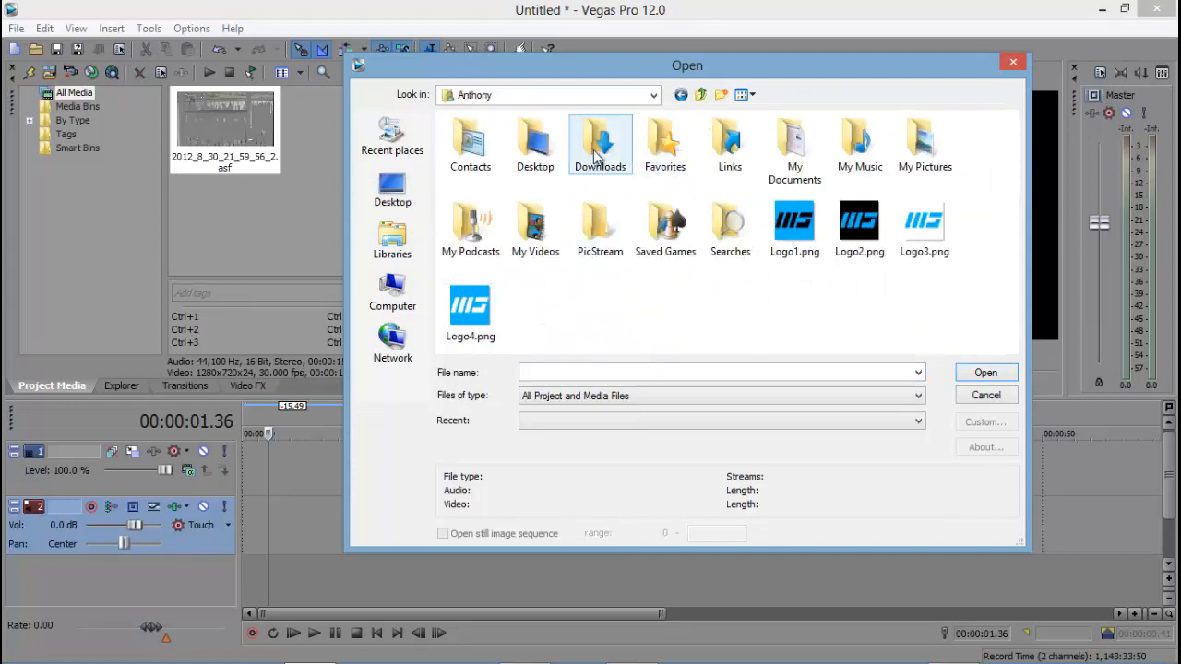
pyautogui.doubleClick(623, 152)
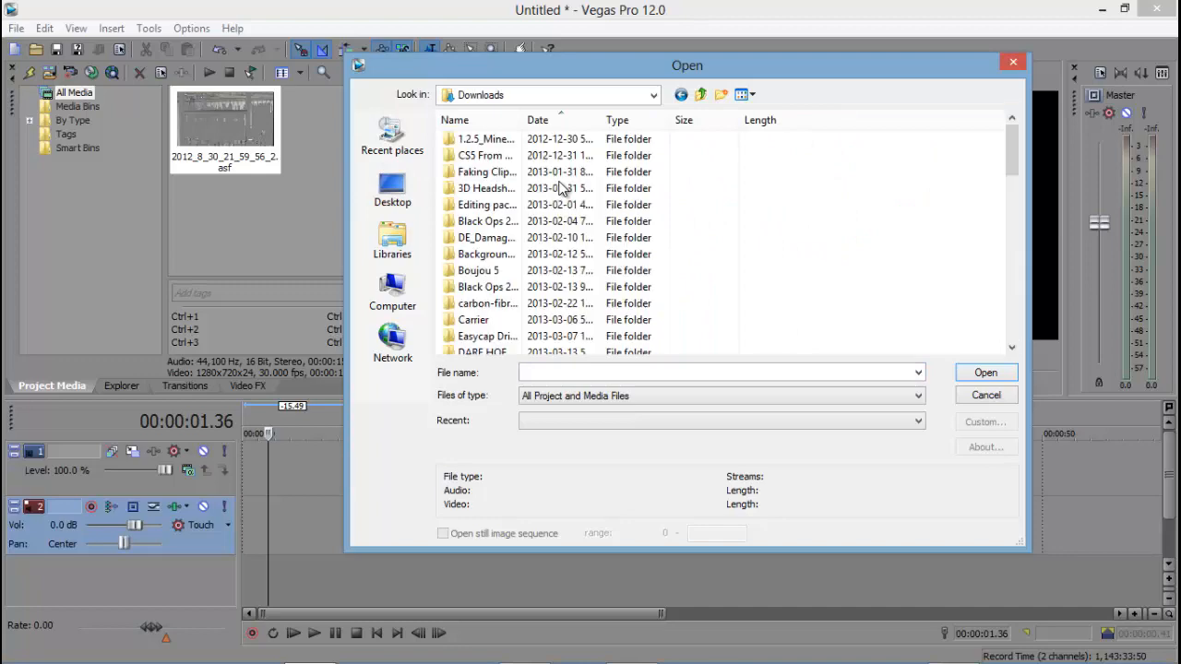
# - Look through the Downloads files starting with A and the folders above them, and leave without opening anything
pyautogui.press('a')
pyautogui.press('a')
pyautogui.press('a')
pyautogui.press('a')
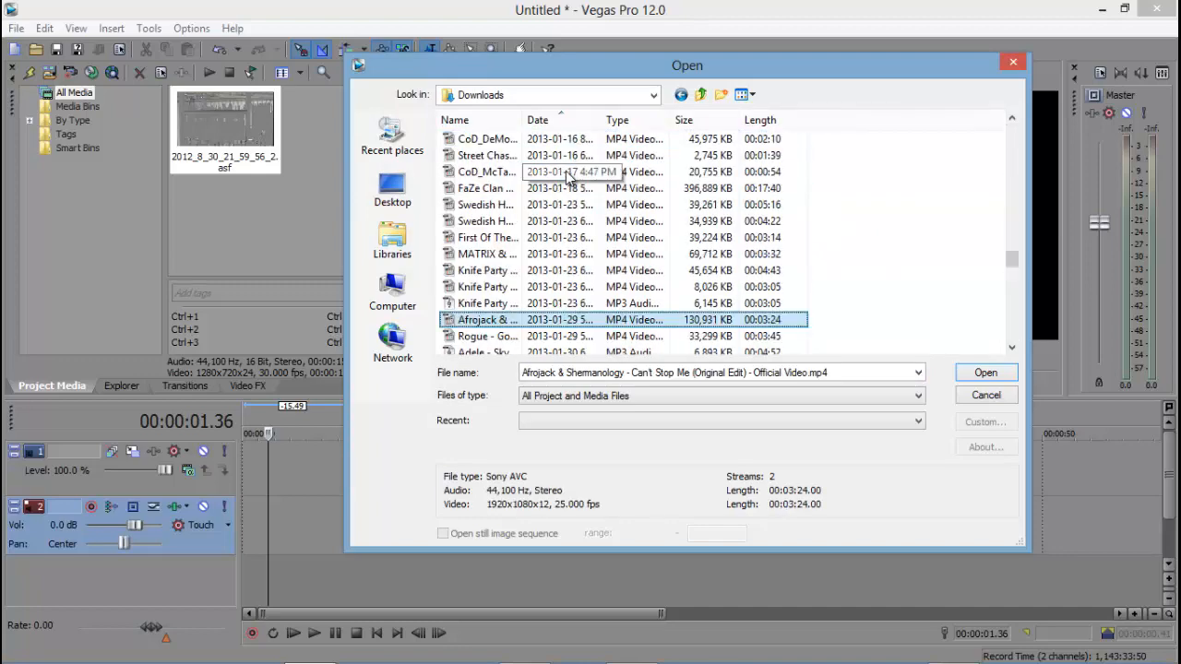
pyautogui.press('a')
pyautogui.press('a')
pyautogui.press('a')
pyautogui.press('a')
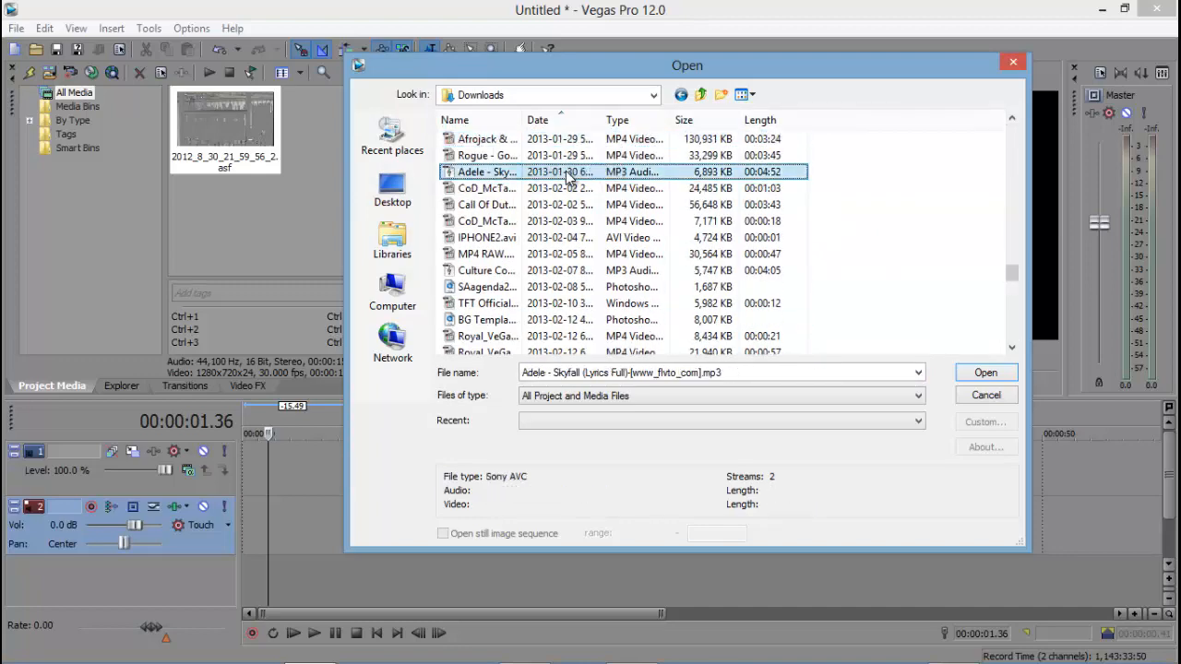
pyautogui.scroll(-2, 918, 214)
pyautogui.scroll(12, 918, 214)
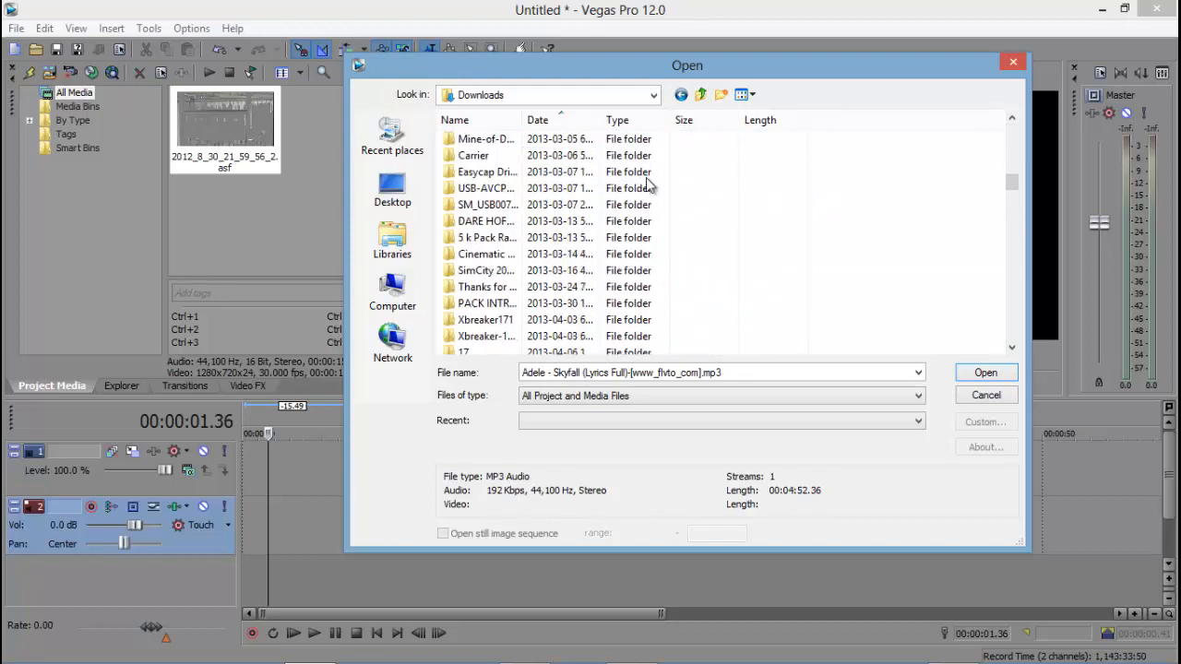
pyautogui.click(1014, 122)
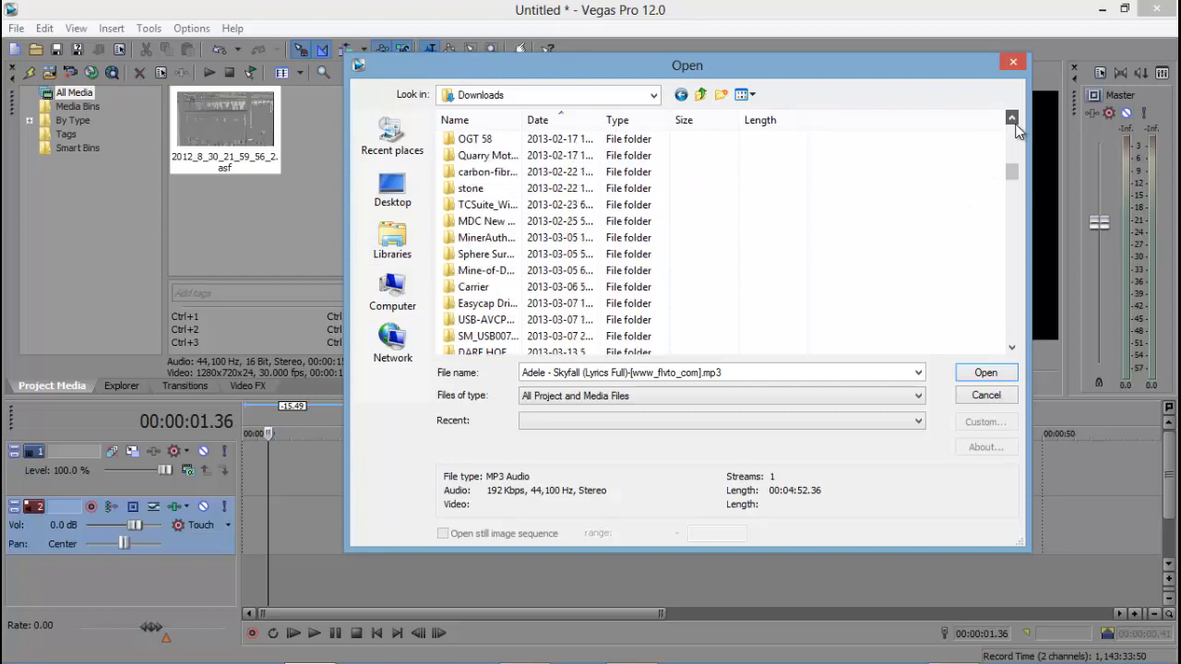
pyautogui.click(1014, 122)
pyautogui.click(1014, 122)
pyautogui.click(1014, 121)
pyautogui.click(1014, 122)
pyautogui.click(1014, 122)
pyautogui.click(1014, 122)
pyautogui.click(1014, 122)
pyautogui.click(1014, 121)
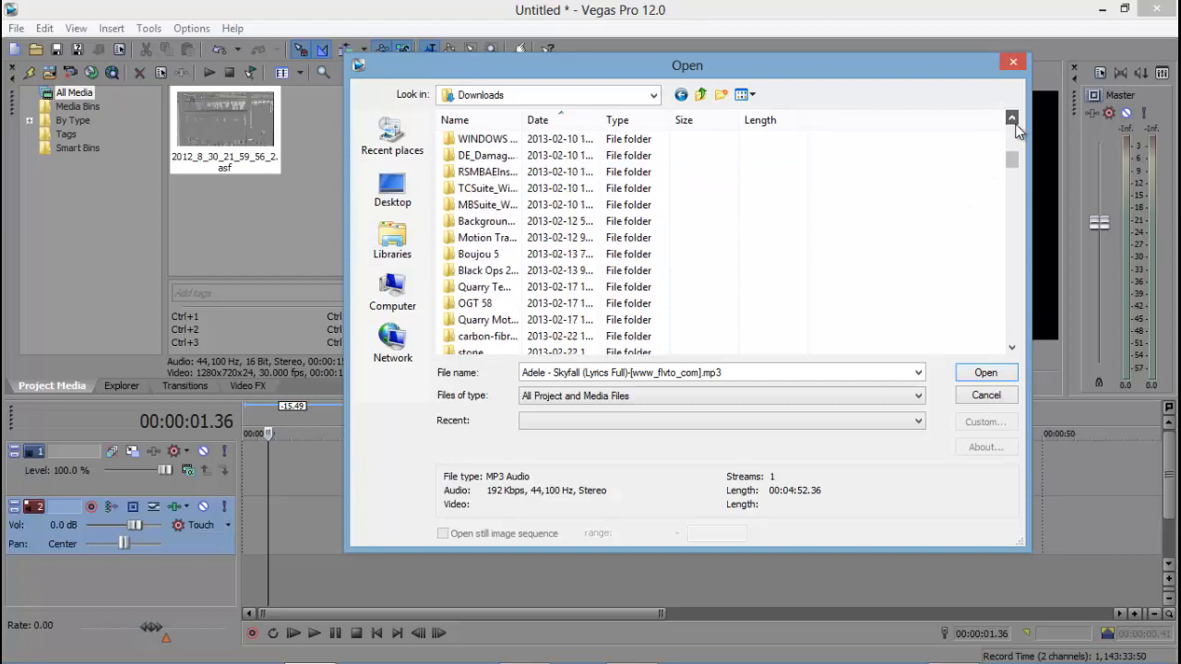
pyautogui.click(1014, 63)
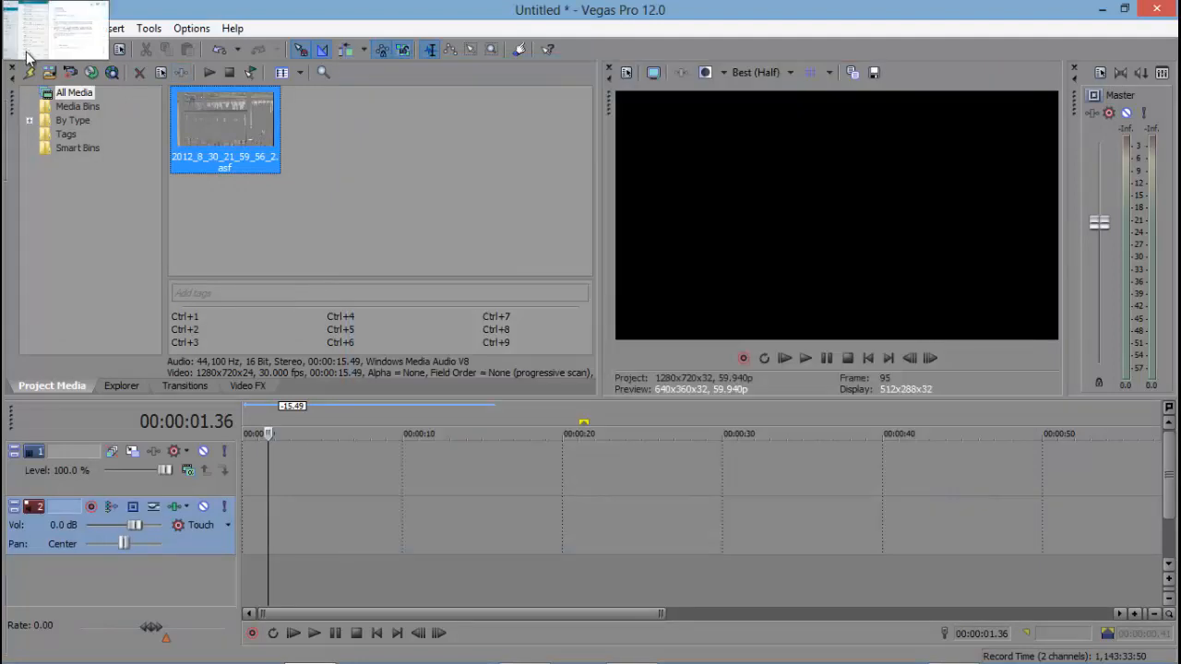
# - Import rarie ts.mp4 from the desktop folder BIZ PS3 TEAMTAGE\RaRie into the timeline at the playhead
pyautogui.click(35, 49)
pyautogui.click(393, 189)
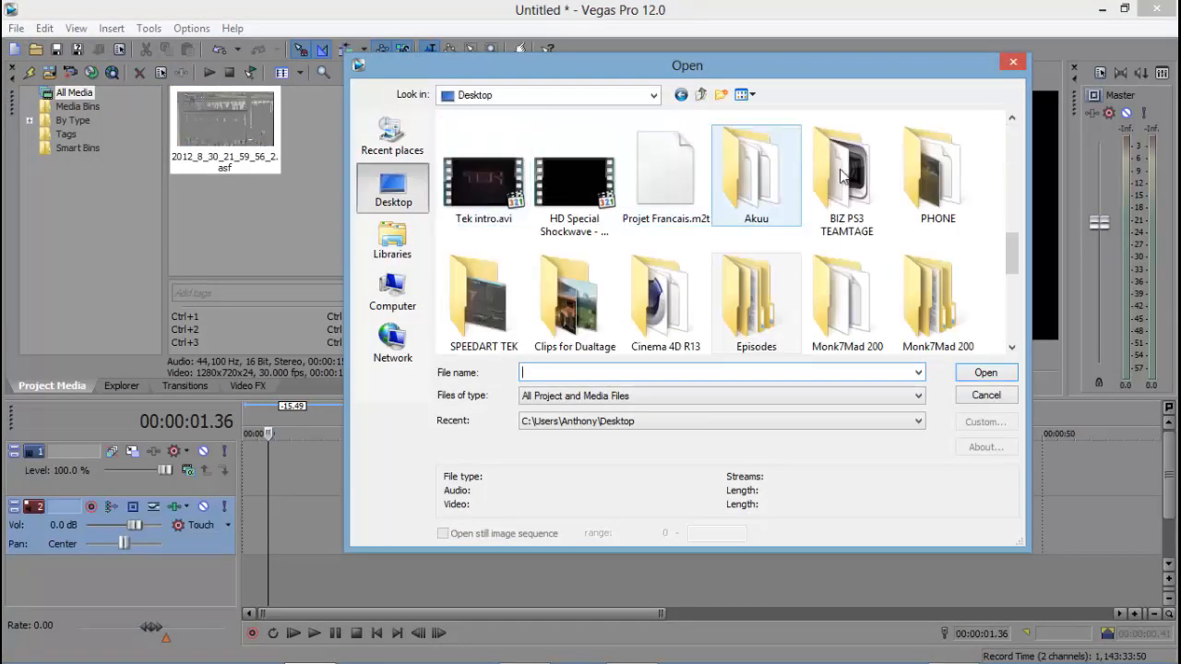
pyautogui.moveTo(1015, 259)
pyautogui.mouseDown()
pyautogui.moveTo(1017, 280)
pyautogui.moveTo(1017, 265)
pyautogui.mouseUp()
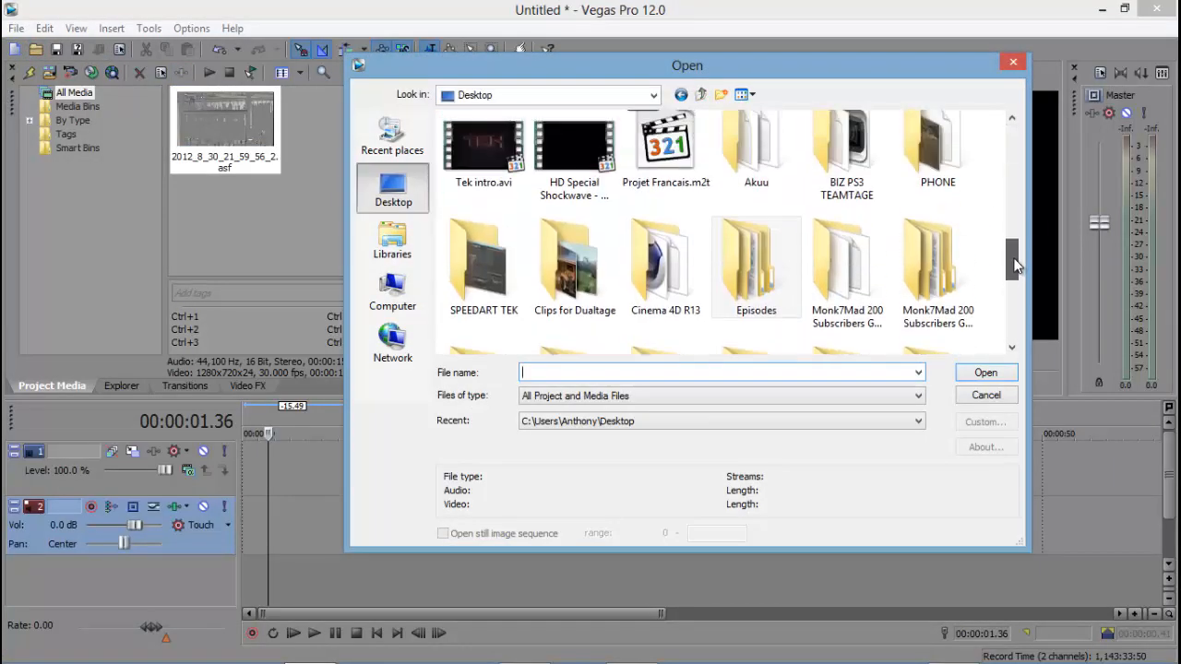
pyautogui.click(866, 153)
pyautogui.doubleClick(865, 153)
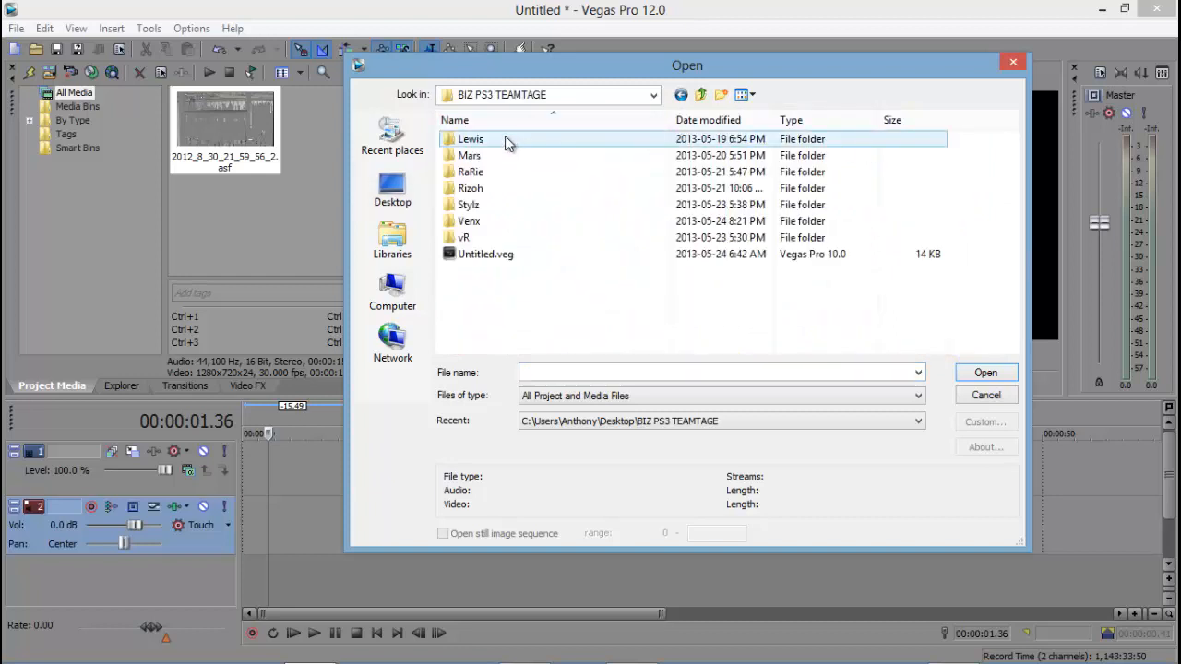
pyautogui.doubleClick(505, 137)
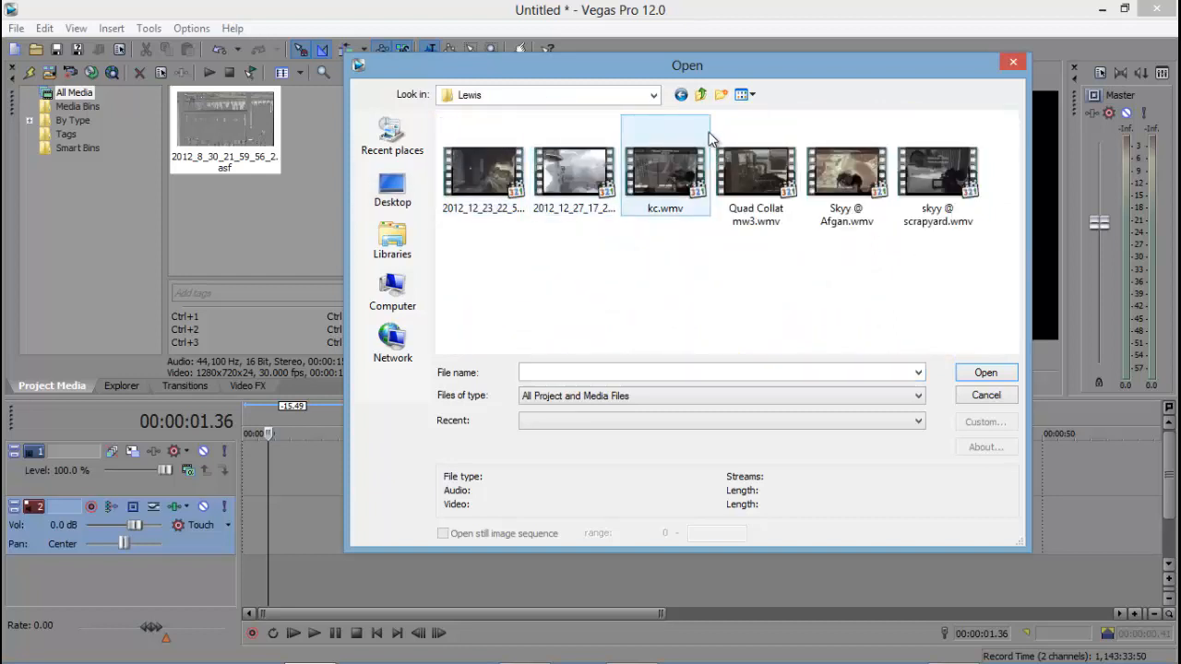
pyautogui.click(681, 95)
pyautogui.doubleClick(492, 170)
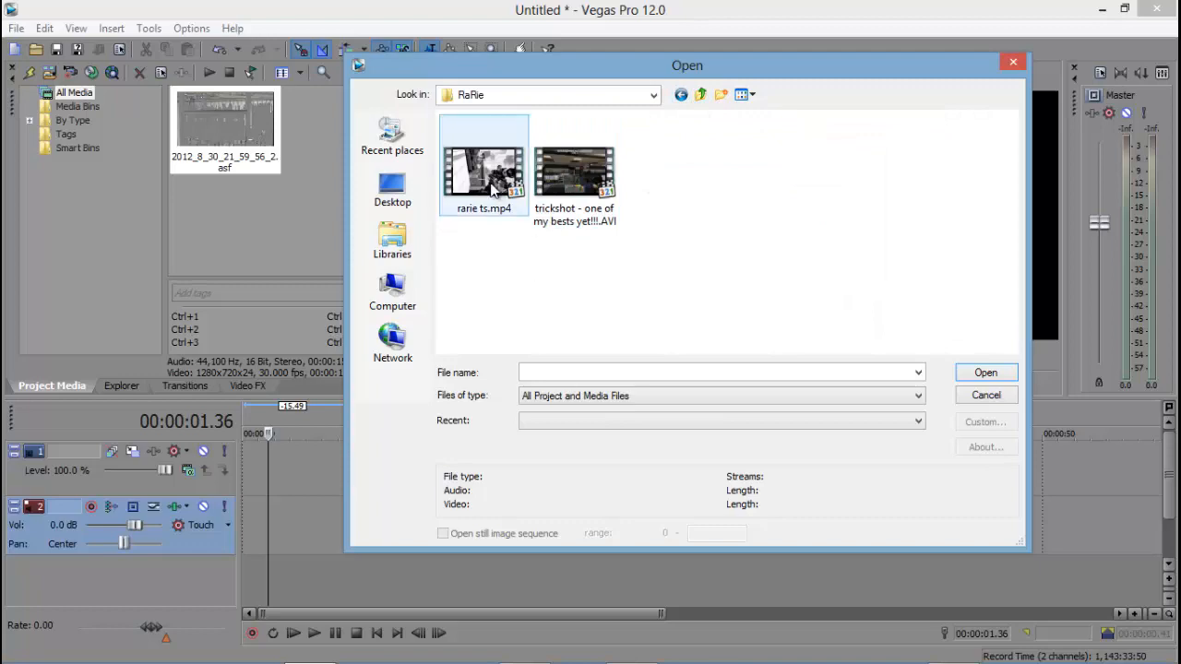
pyautogui.click(496, 188)
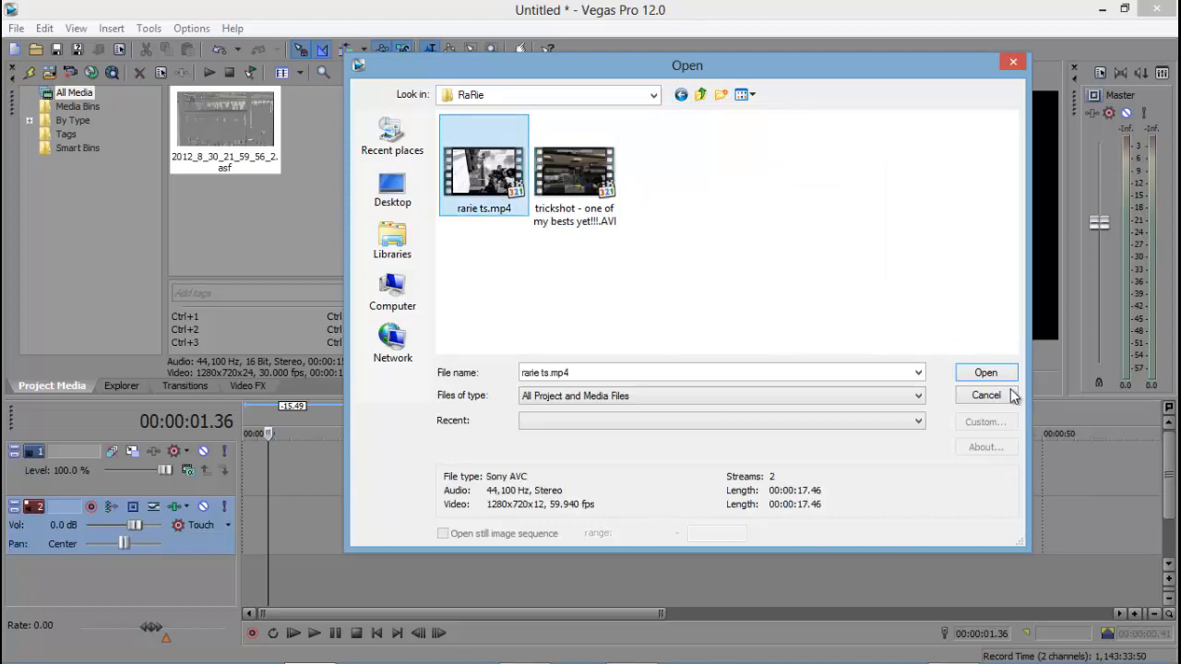
pyautogui.click(985, 373)
# - Inspect the imported clip at about 6 and 12 seconds, advancing the playhead gradually to 00:00:12.59
pyautogui.click(343, 452)
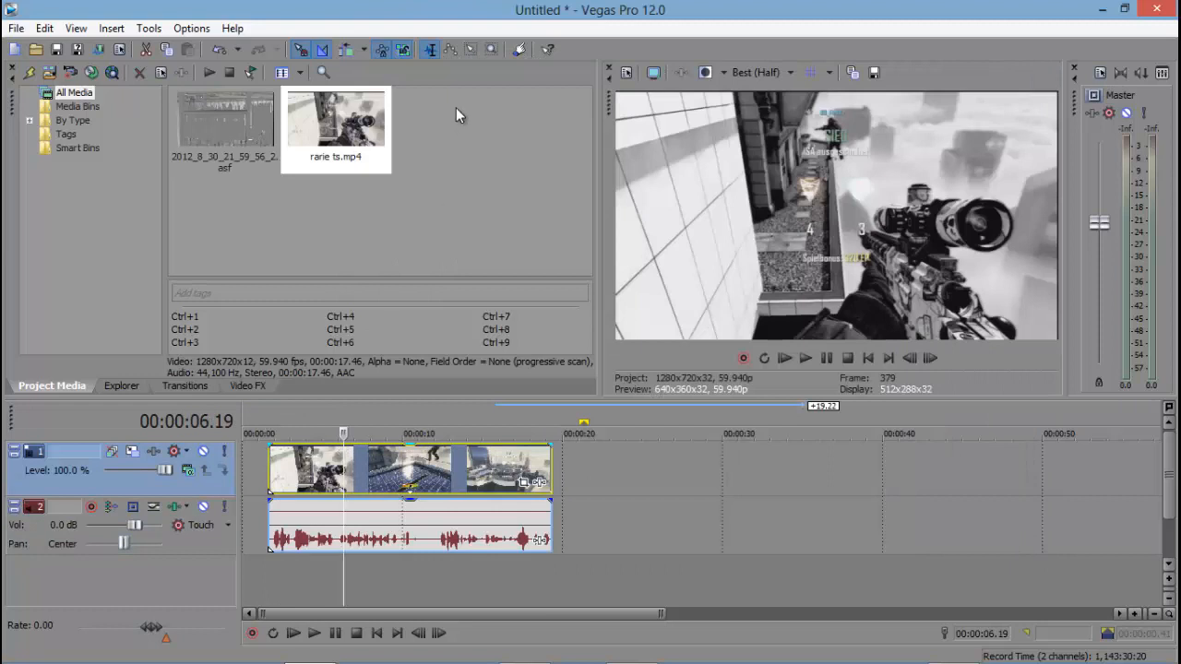
pyautogui.click(339, 129)
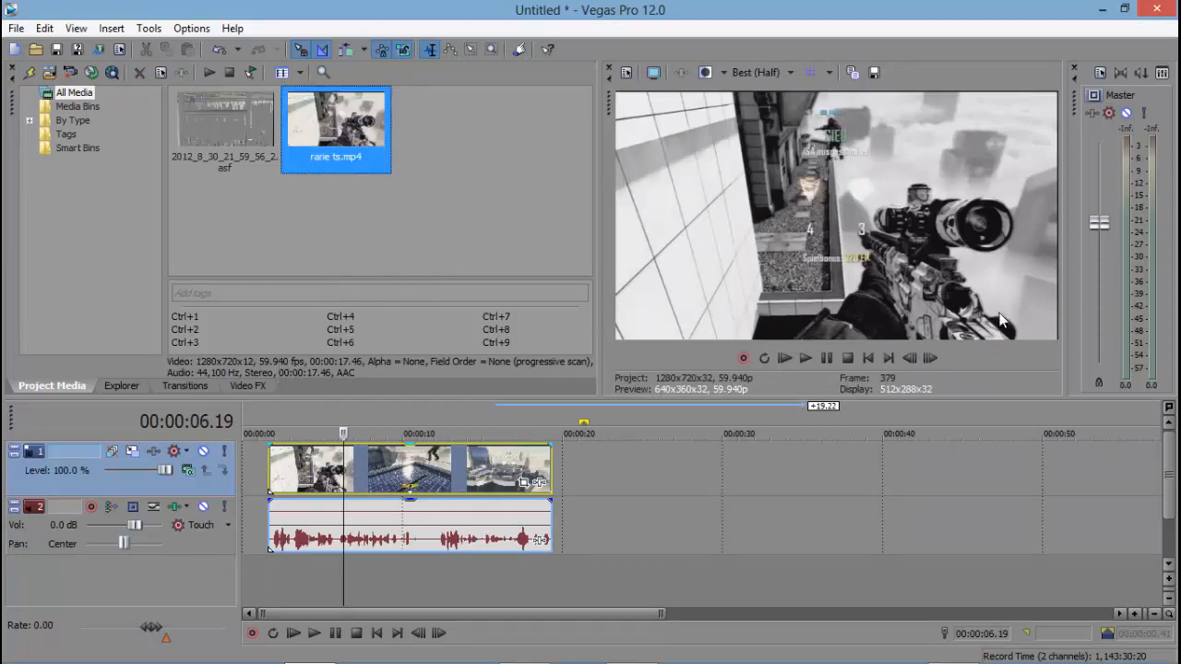
pyautogui.moveTo(408, 471); pyautogui.dragTo(451, 471)
pyautogui.click(441, 455)
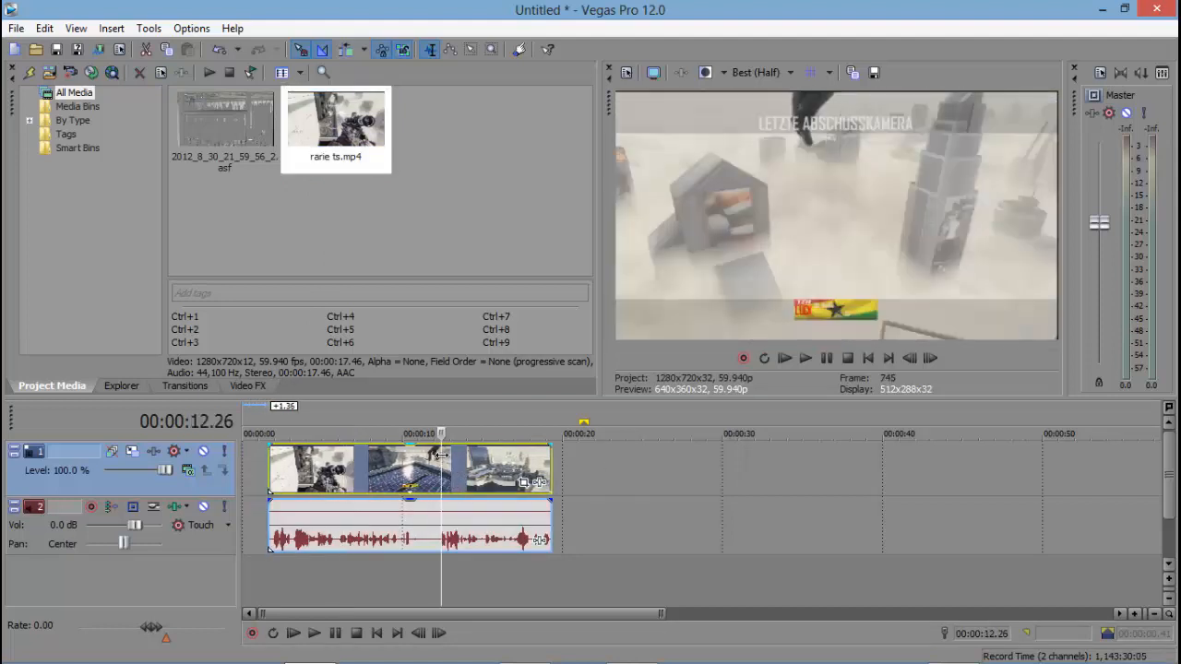
pyautogui.press('Right')
pyautogui.press('Right')
pyautogui.press('Right')
pyautogui.press('Right')
pyautogui.press('Right')
pyautogui.press('Right')
pyautogui.press('Right')
pyautogui.press('Right')
pyautogui.press('Right')
pyautogui.press('Right')
pyautogui.press('Right')
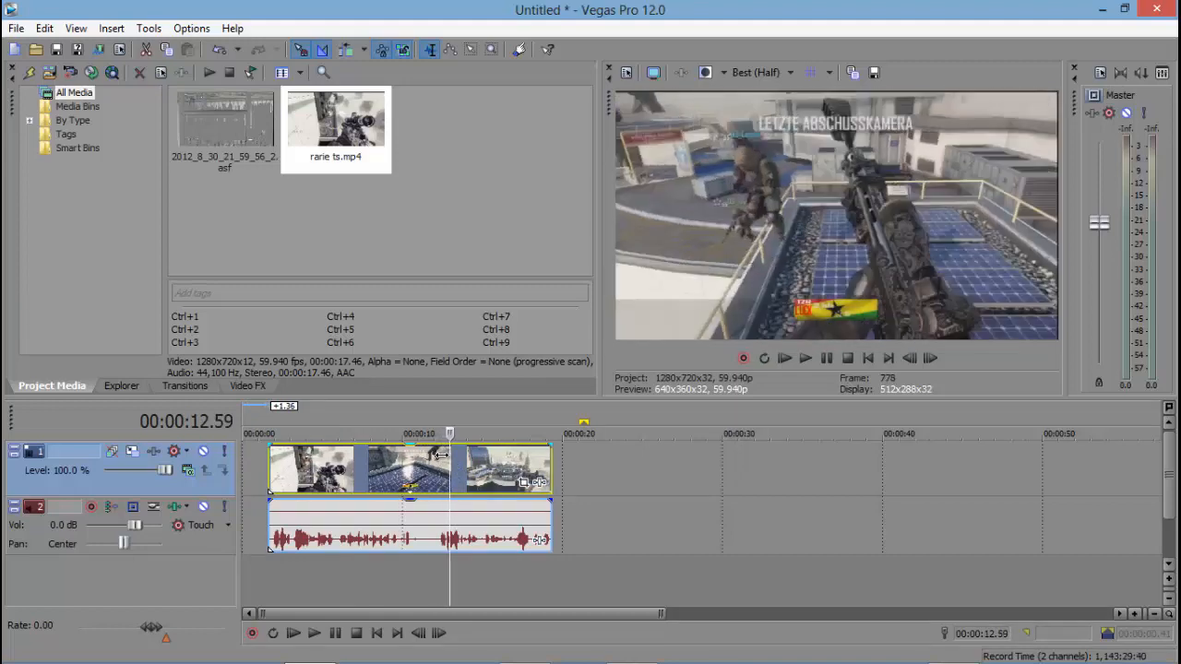
# - Step the playhead back to 00:00:12.47 in the rarie ts.mp4 clip, and play the clip from 00:00:13.34
pyautogui.press('Left')
pyautogui.press('Left')
pyautogui.press('Left')
pyautogui.press('Left')
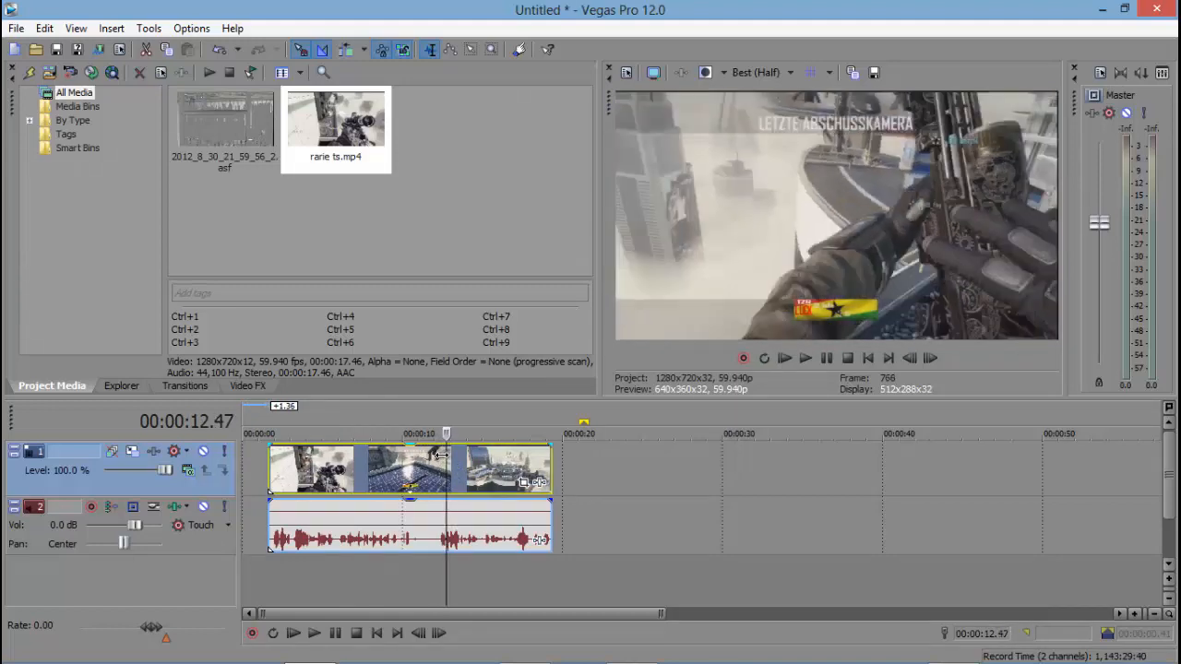
pyautogui.click(459, 476)
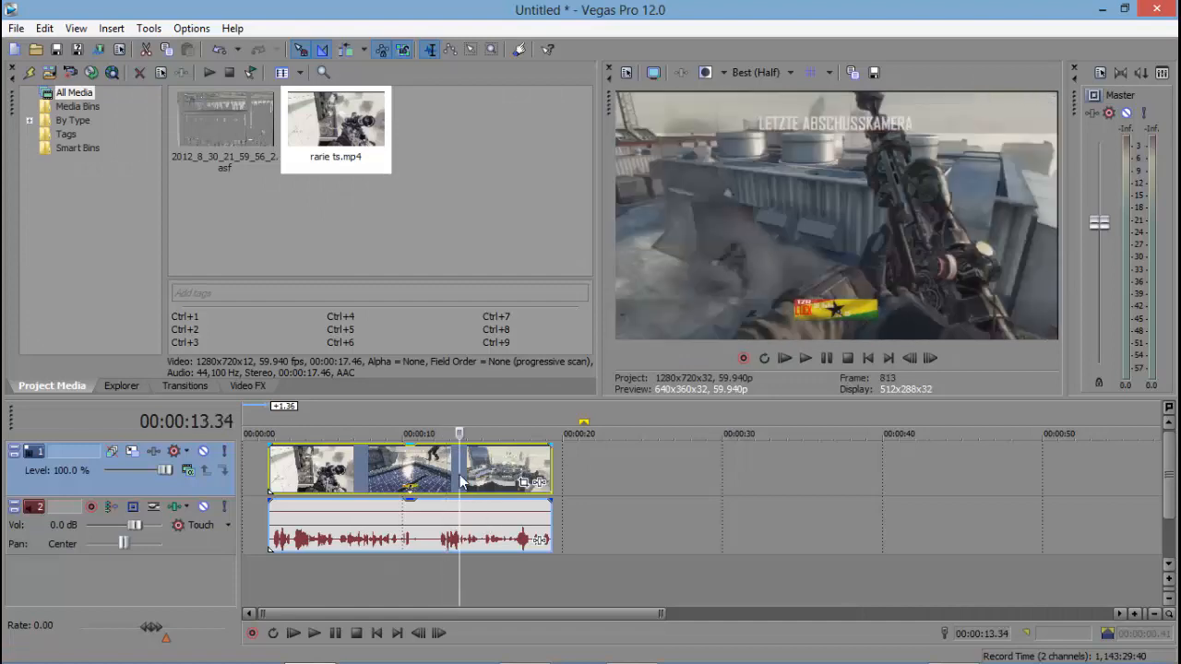
pyautogui.press('space')
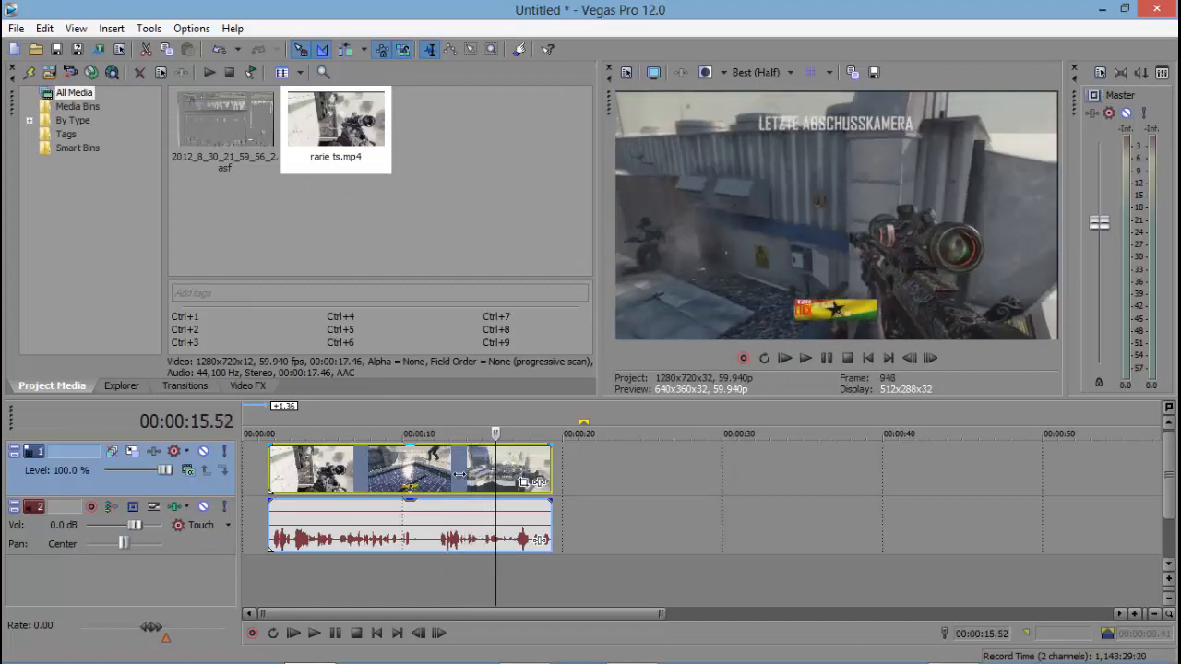
# - Go backward frame by frame through the killcam part of rarie ts.mp4 to 00:00:12.16, examining the motion between frames
pyautogui.press('Left')
pyautogui.press('Left')
pyautogui.press('Left')
pyautogui.press('Left')
pyautogui.press('Left')
pyautogui.press('Left')
pyautogui.press('Left')
pyautogui.press('Left')
pyautogui.press('Left')
pyautogui.press('Left')
pyautogui.press('Left')
pyautogui.press('Left')
pyautogui.press('Left')
pyautogui.press('Left')
pyautogui.press('Left')
pyautogui.press('Left')
pyautogui.press('Left')
pyautogui.press('Left')
pyautogui.press('Left')
pyautogui.press('Left')
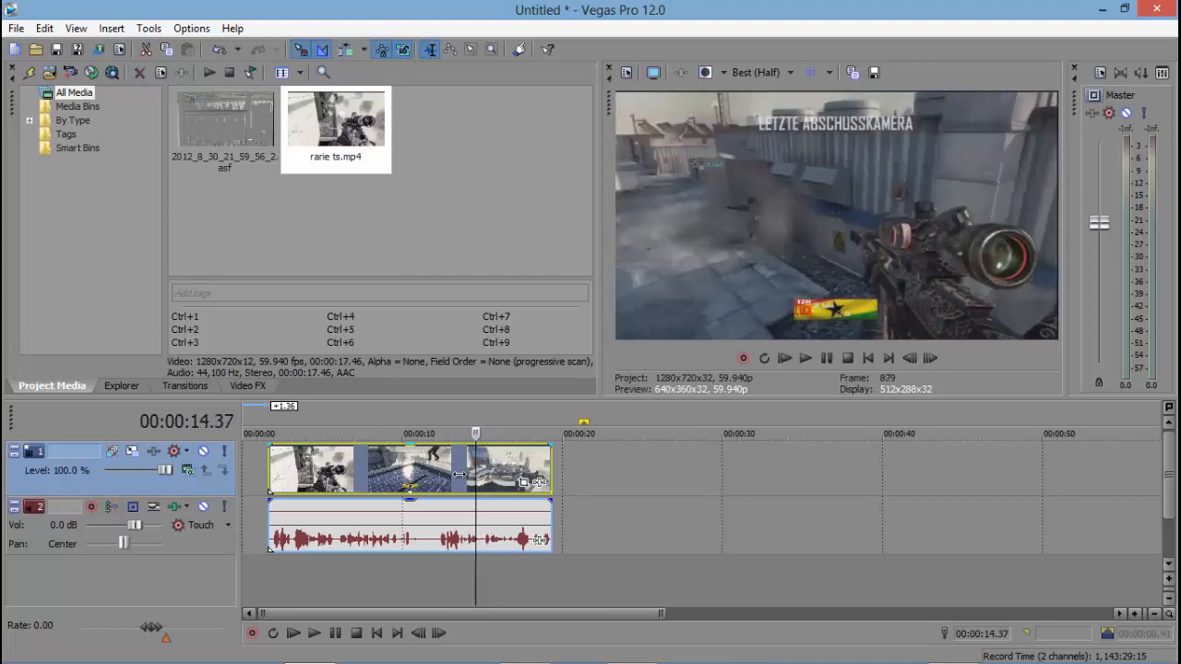
pyautogui.press('Left')
pyautogui.press('Left')
pyautogui.press('Left')
pyautogui.press('Left')
pyautogui.press('Left')
pyautogui.press('Left')
pyautogui.press('Left')
pyautogui.press('Left')
pyautogui.press('Left')
pyautogui.press('Left')
pyautogui.press('Left')
pyautogui.press('Left')
pyautogui.press('Left')
pyautogui.press('Left')
pyautogui.press('Left')
pyautogui.press('Left')
pyautogui.press('Left')
pyautogui.press('Left')
pyautogui.press('Left')
pyautogui.press('Left')
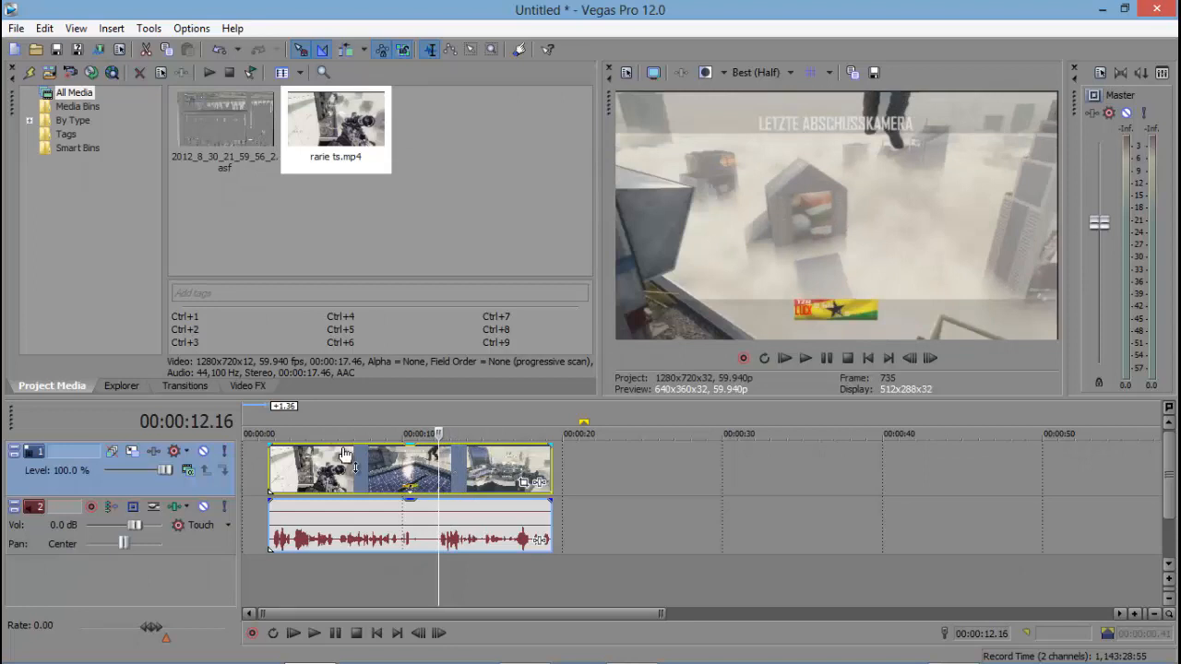
# - Play rarie ts.mp4 from its start through the killcam part and stop playback
pyautogui.click(269, 454)
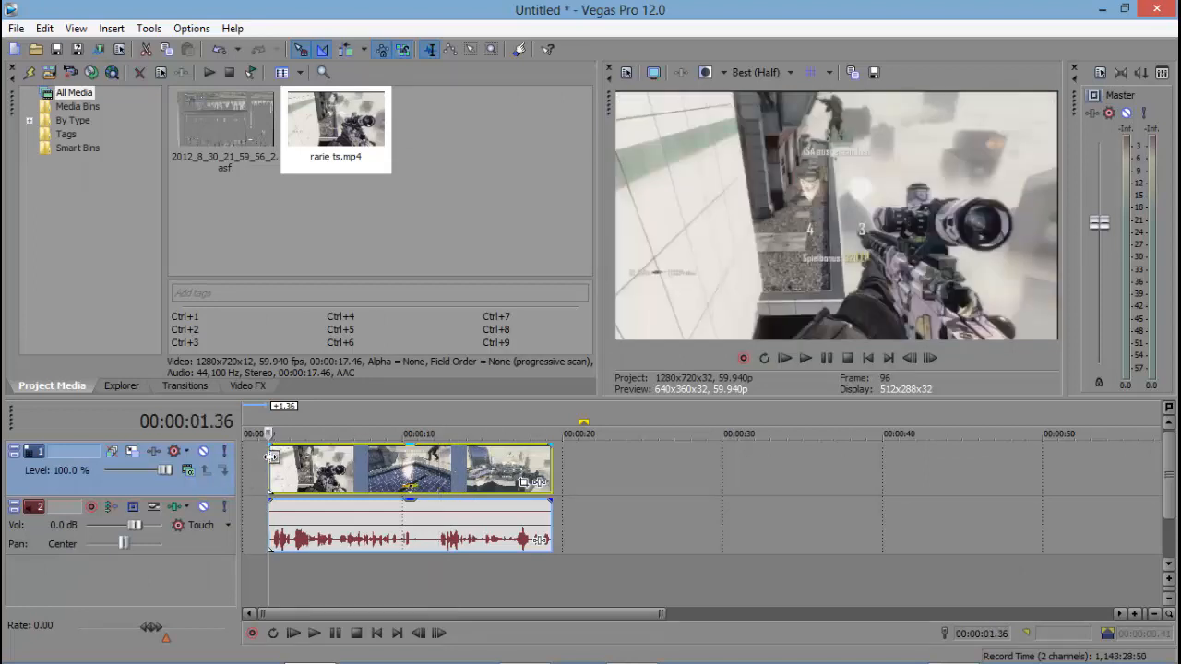
pyautogui.press('space')
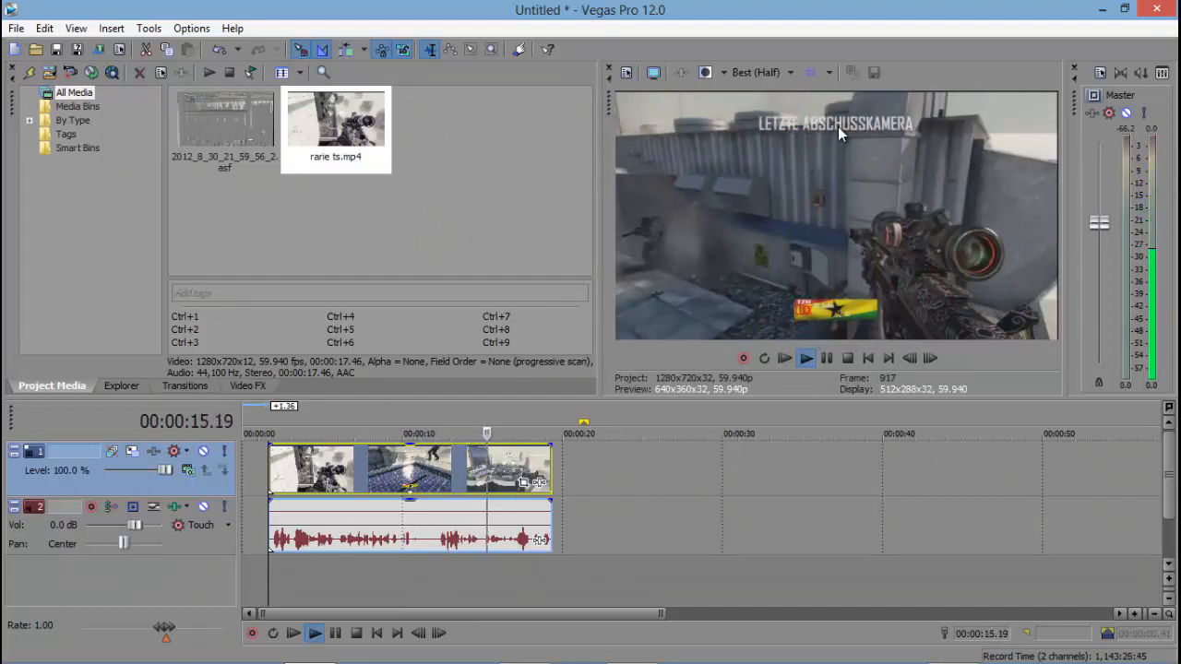
pyautogui.press('space')
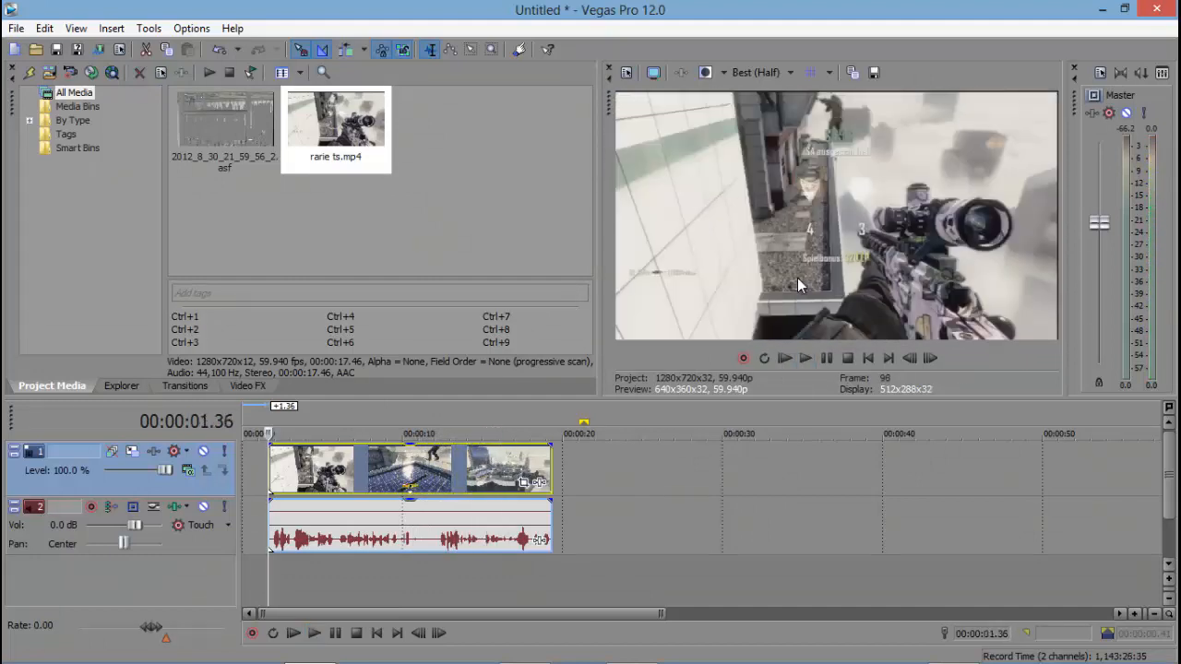
# - Check rarie ts.mp4 near its end and at its start, and leave the playhead at 00:00:09.28
pyautogui.click(510, 463)
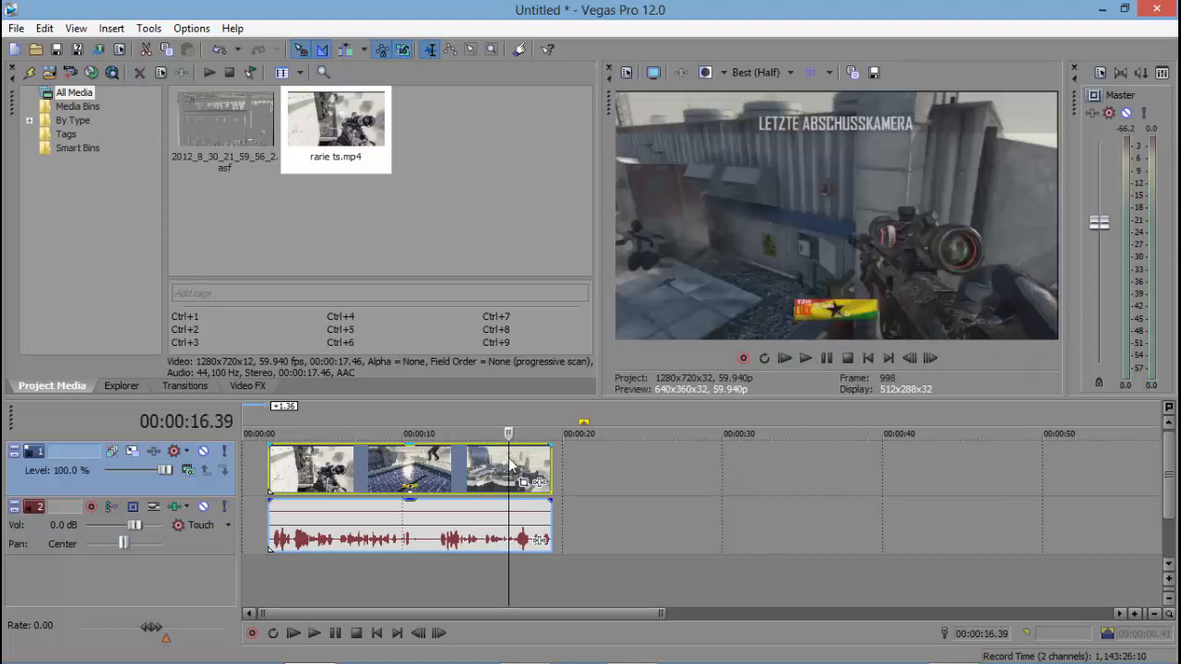
pyautogui.click(271, 463)
pyautogui.press('space')
pyautogui.press('space')
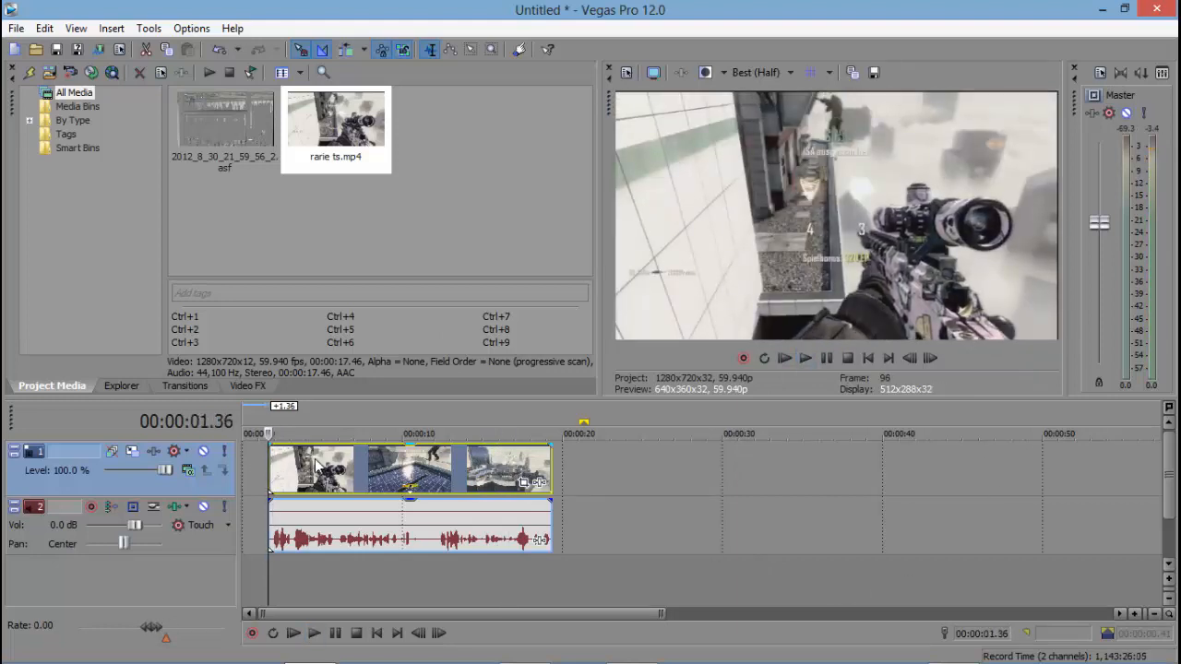
pyautogui.click(315, 464)
pyautogui.click(395, 466)
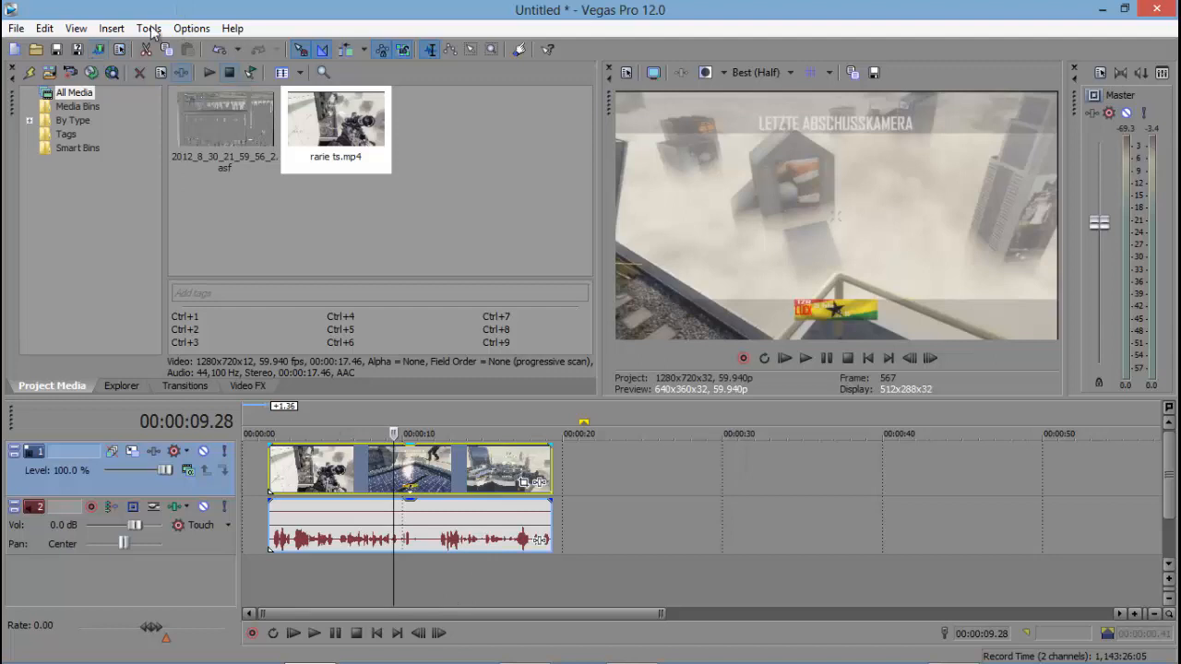
# - Import trickshot - one of my bests yet!!!.AVI from the RaRie folder and move it along the video track to about 26 seconds
pyautogui.click(35, 49)
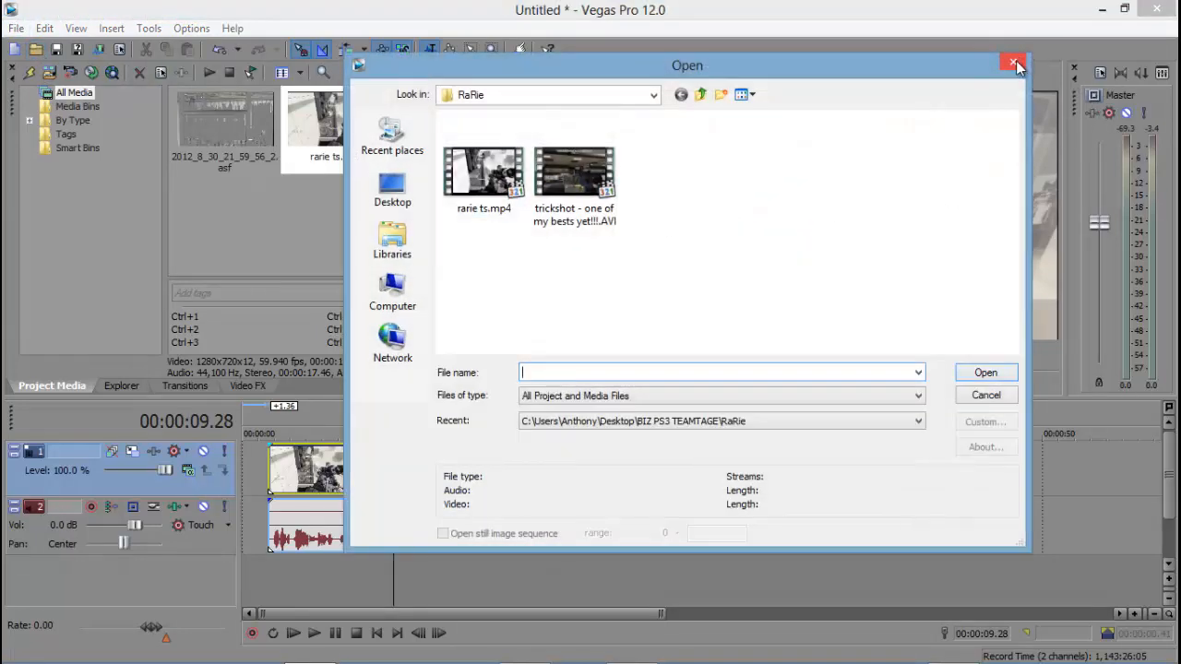
pyautogui.doubleClick(599, 162)
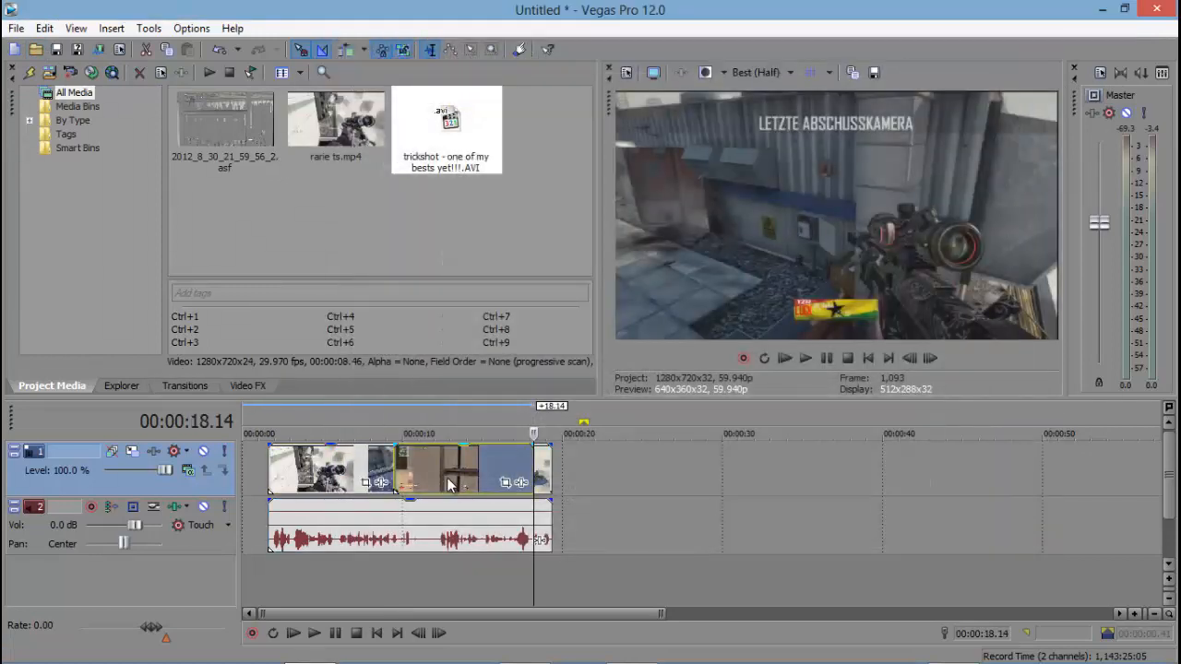
pyautogui.moveTo(450, 486); pyautogui.dragTo(718, 500)
# - Inspect the trickshot clip on the timeline at 00:00:29.15, 00:00:30.49 and 00:00:31.44
pyautogui.click(710, 471)
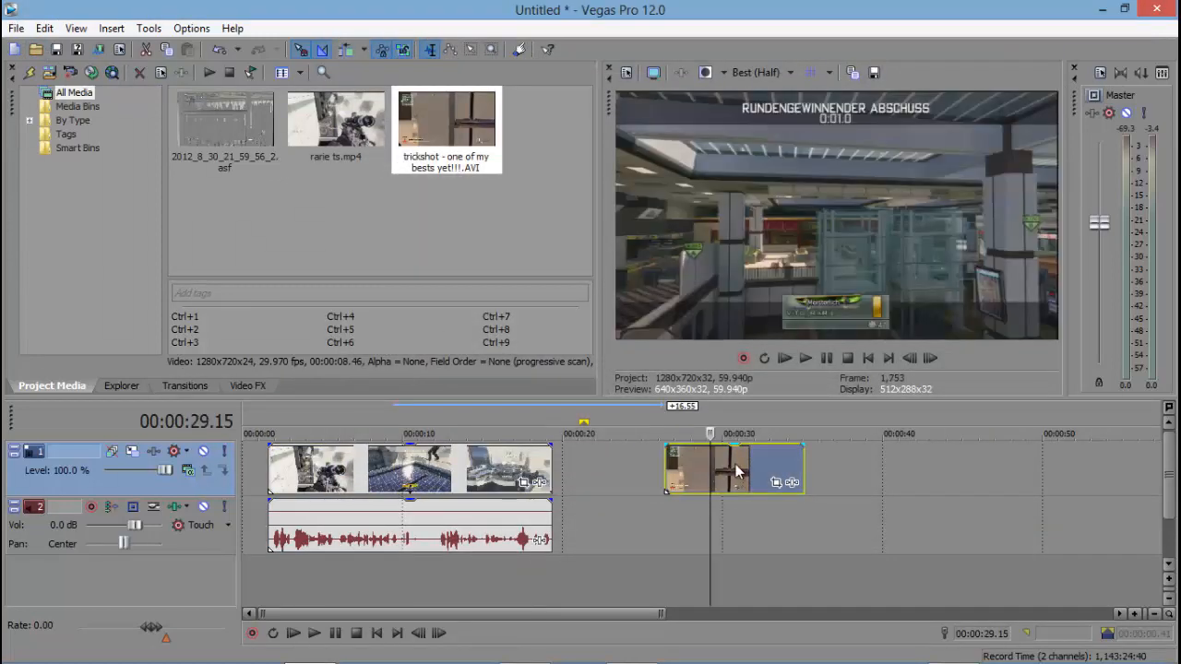
pyautogui.click(735, 469)
pyautogui.press('space')
pyautogui.press('space')
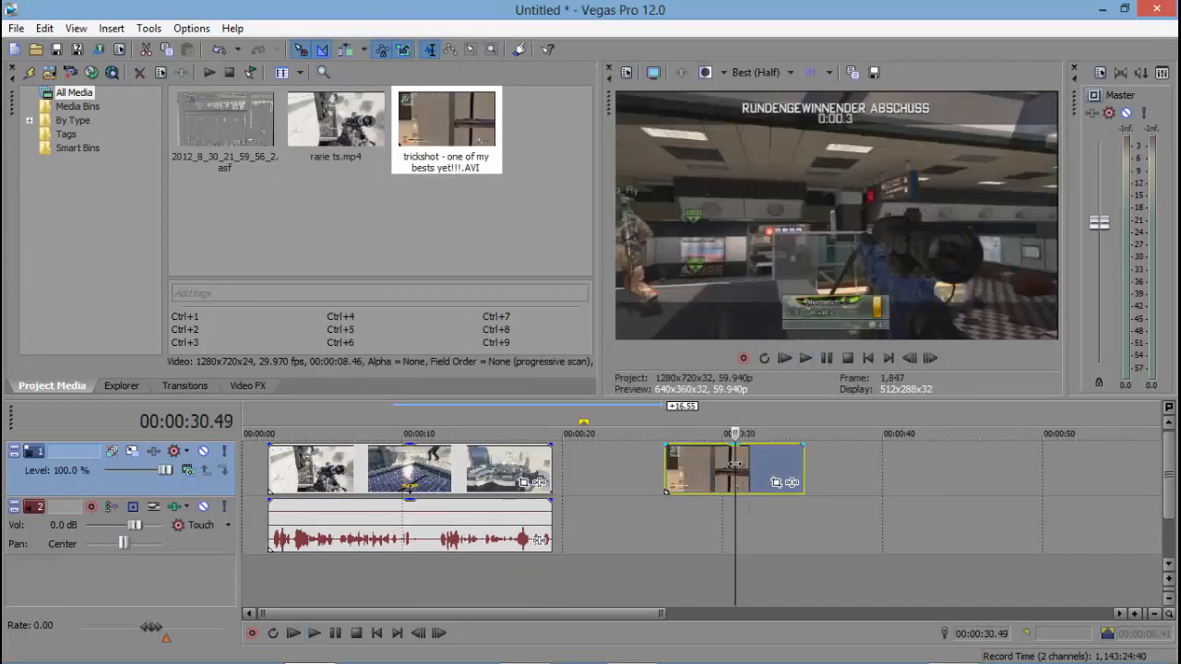
pyautogui.click(750, 464)
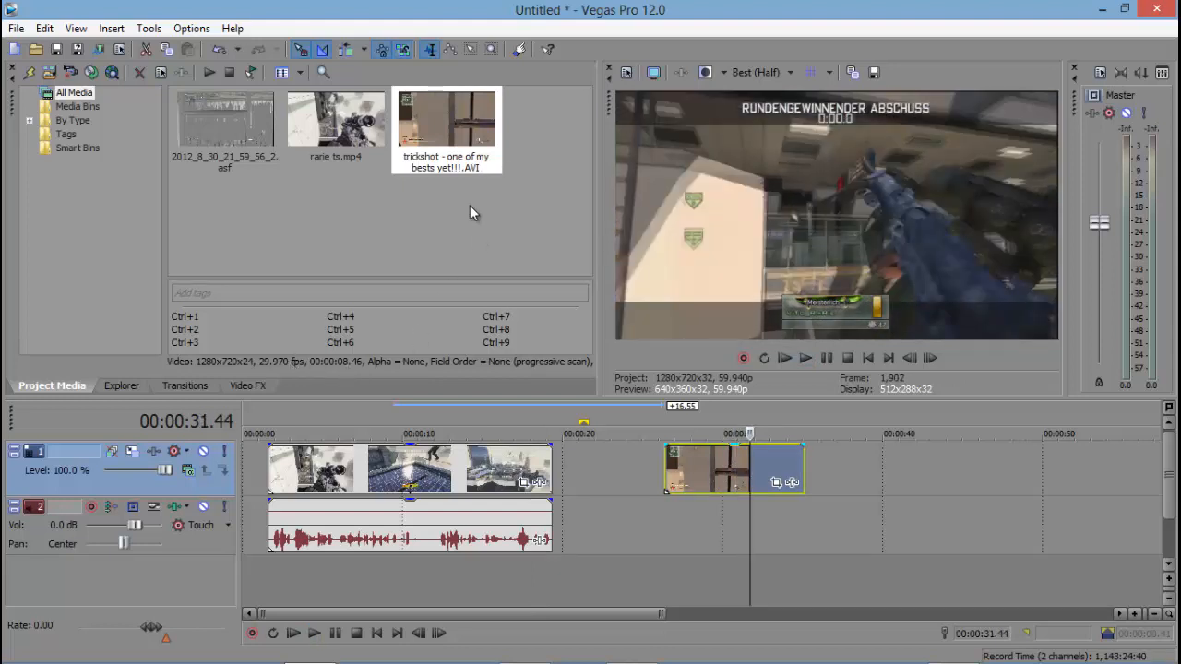
# - Delete the video and audio events of rarie ts.mp4 from the timeline
pyautogui.click(430, 140)
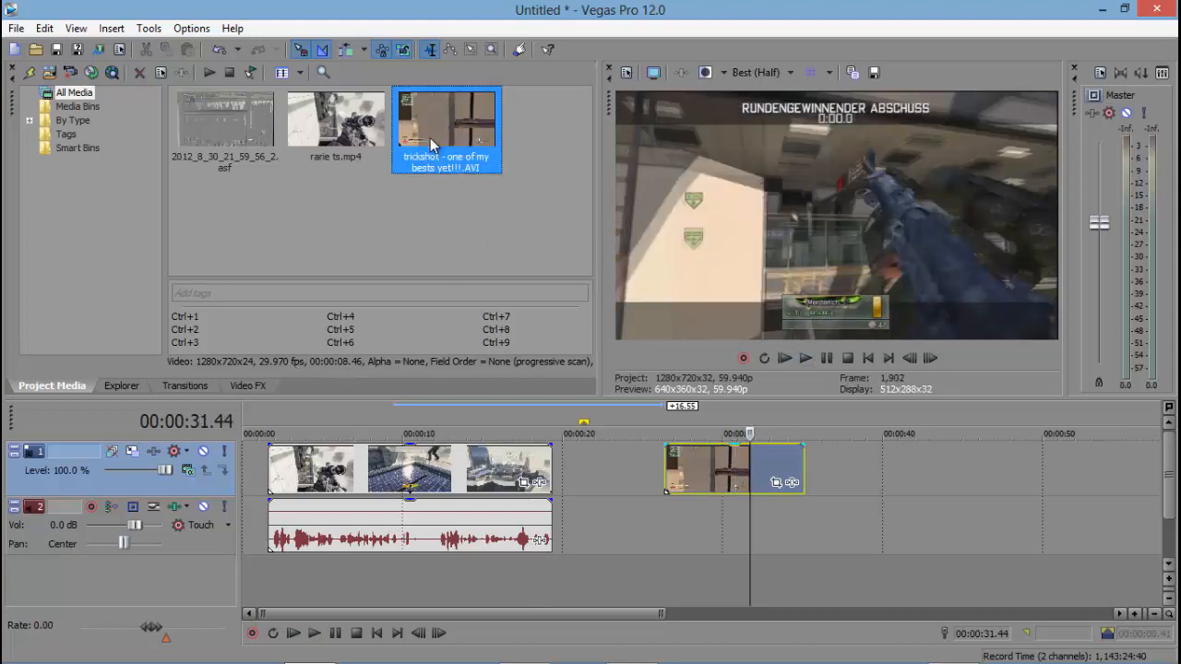
pyautogui.rightClick(465, 485)
pyautogui.click(507, 325)
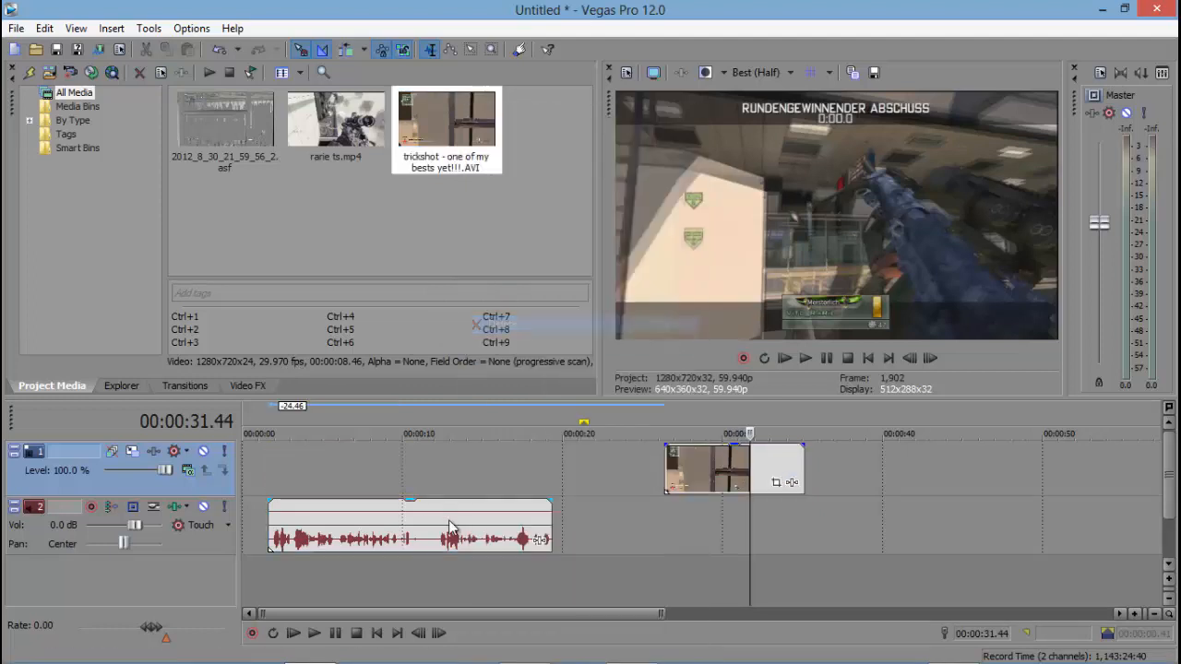
pyautogui.click(449, 527)
pyautogui.rightClick(485, 495)
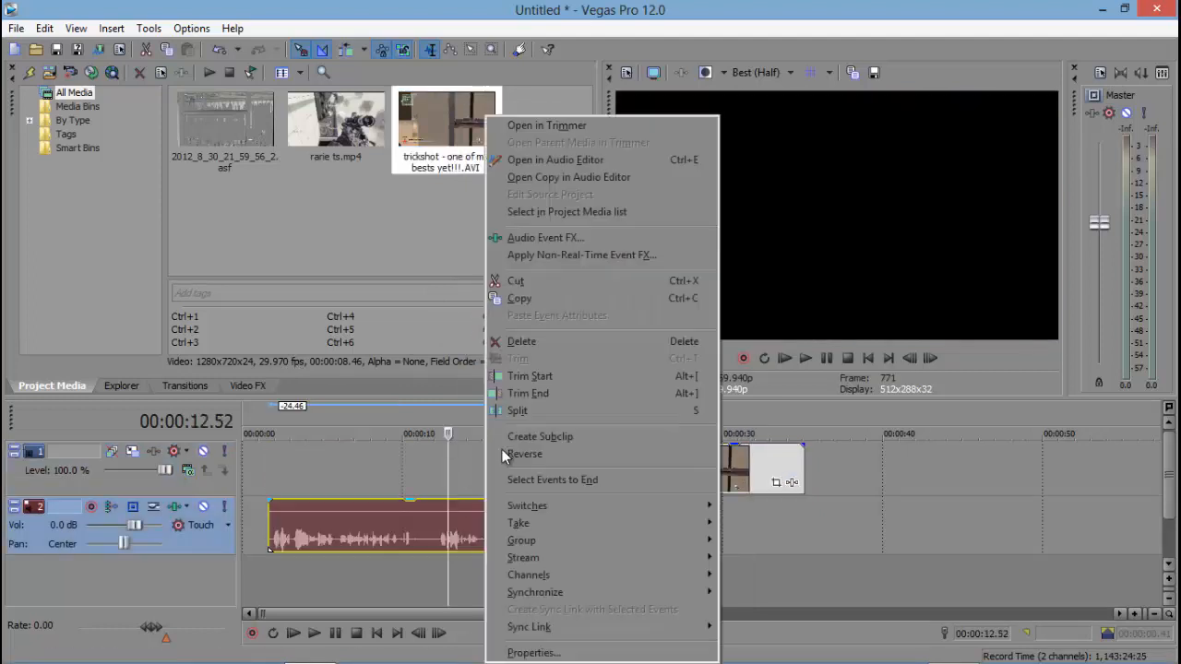
pyautogui.click(515, 360)
# - Move the trickshot clip to the beginning of the timeline and solo the video track
pyautogui.moveTo(717, 470); pyautogui.dragTo(254, 466)
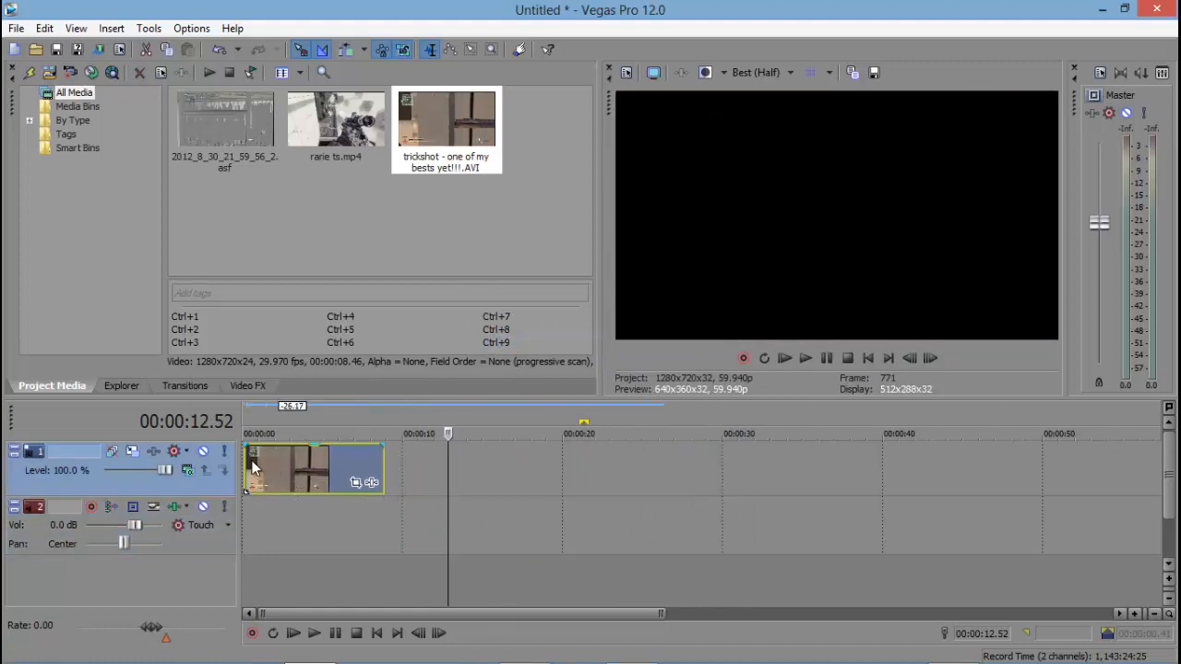
pyautogui.click(245, 463)
pyautogui.rightClick(311, 461)
pyautogui.click(235, 452)
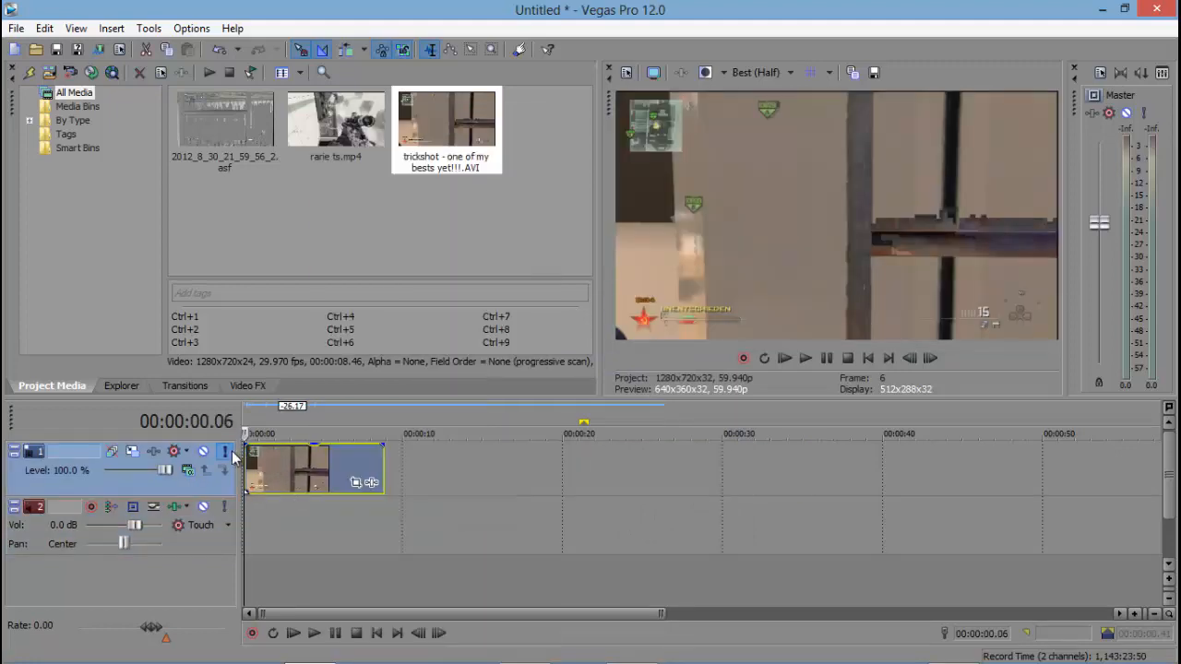
# - Set the project frame rate to 29.970 (NTSC) in the project properties and apply it
pyautogui.click(279, 465)
pyautogui.click(627, 72)
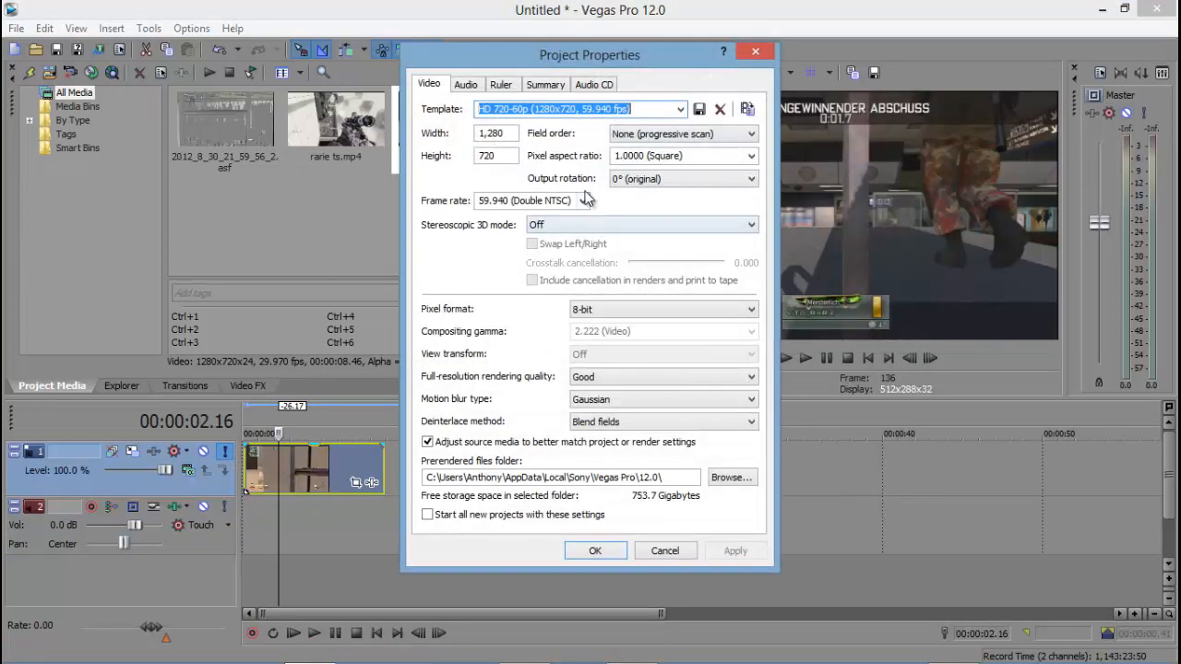
pyautogui.click(681, 109)
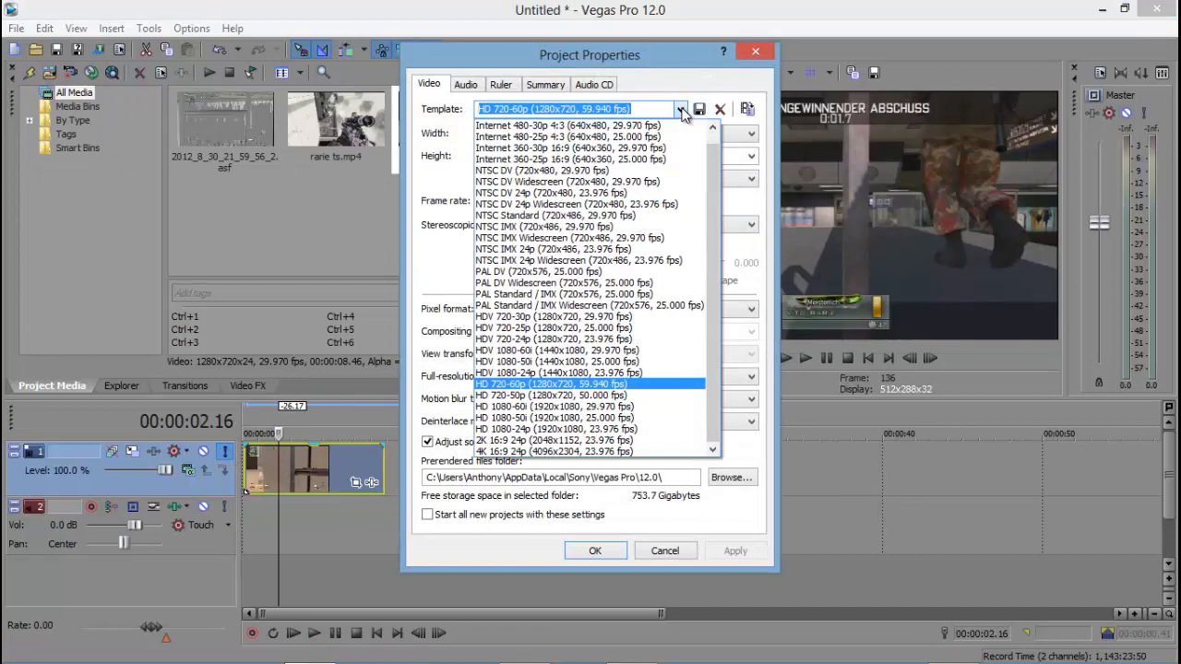
pyautogui.click(683, 110)
pyautogui.click(582, 200)
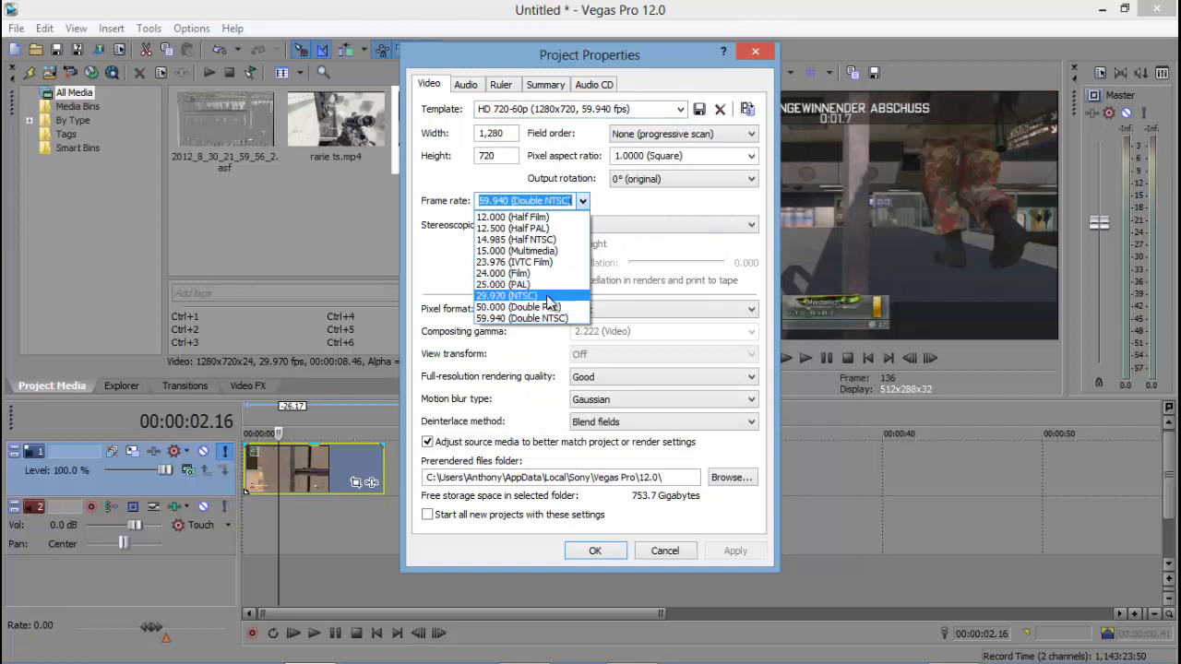
pyautogui.click(551, 296)
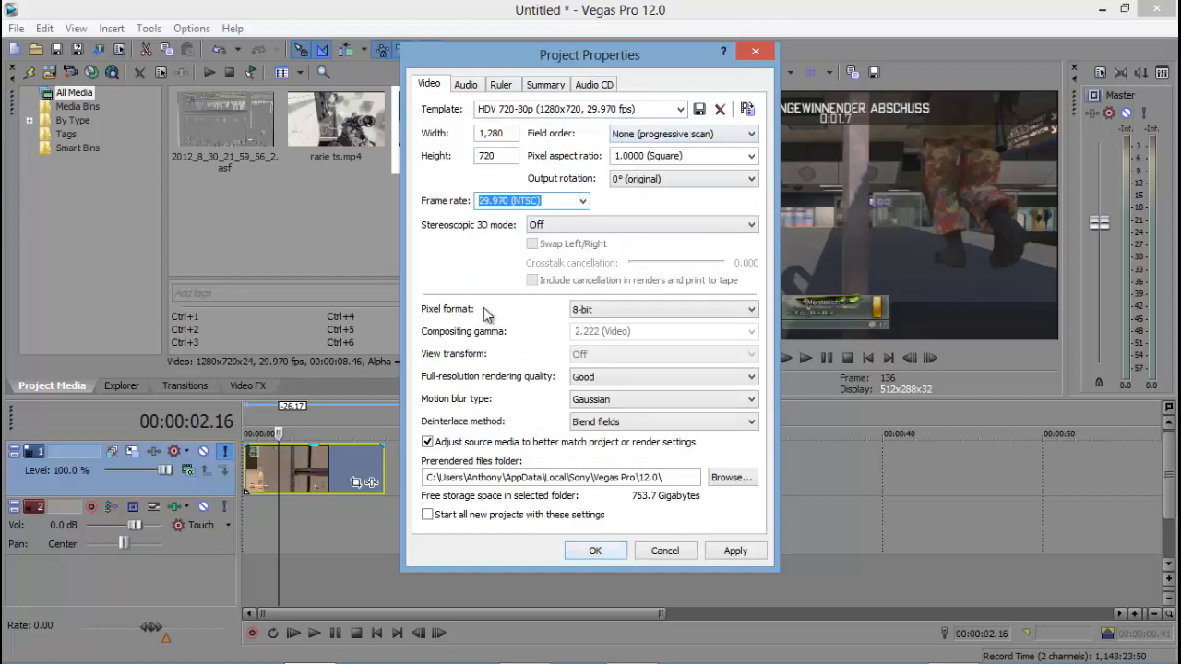
pyautogui.click(729, 552)
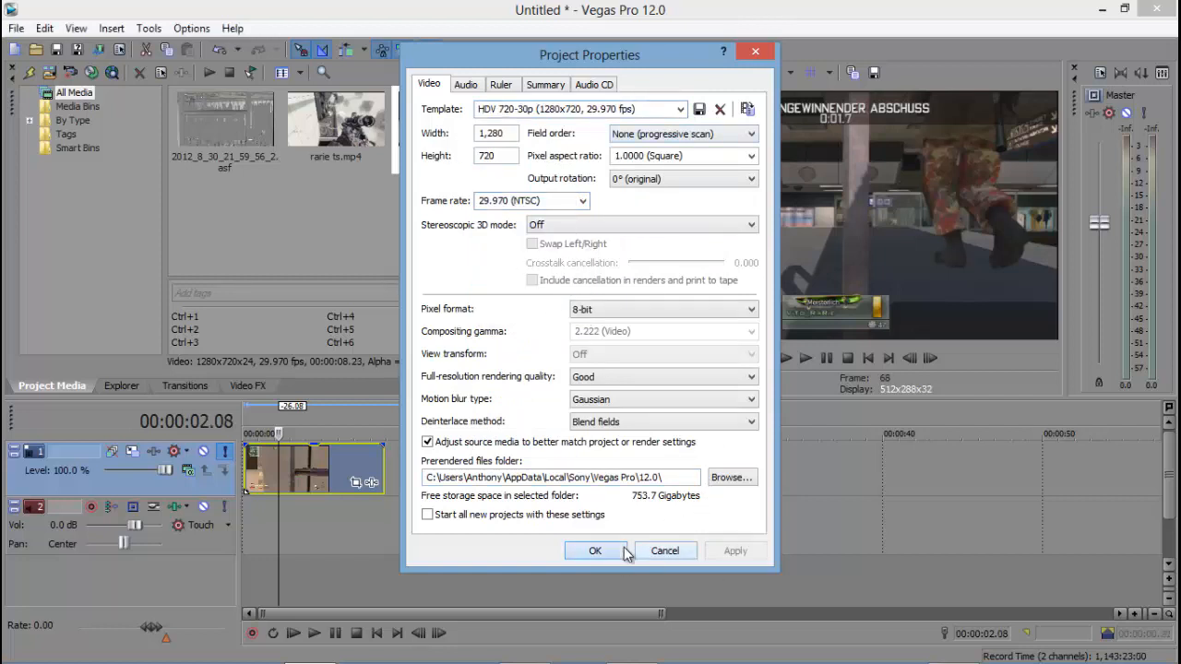
pyautogui.click(600, 551)
# - Play the trickshot clip from its start and advance the playhead frame by frame to 00:00:03.11 on a magnified timeline
pyautogui.click(247, 452)
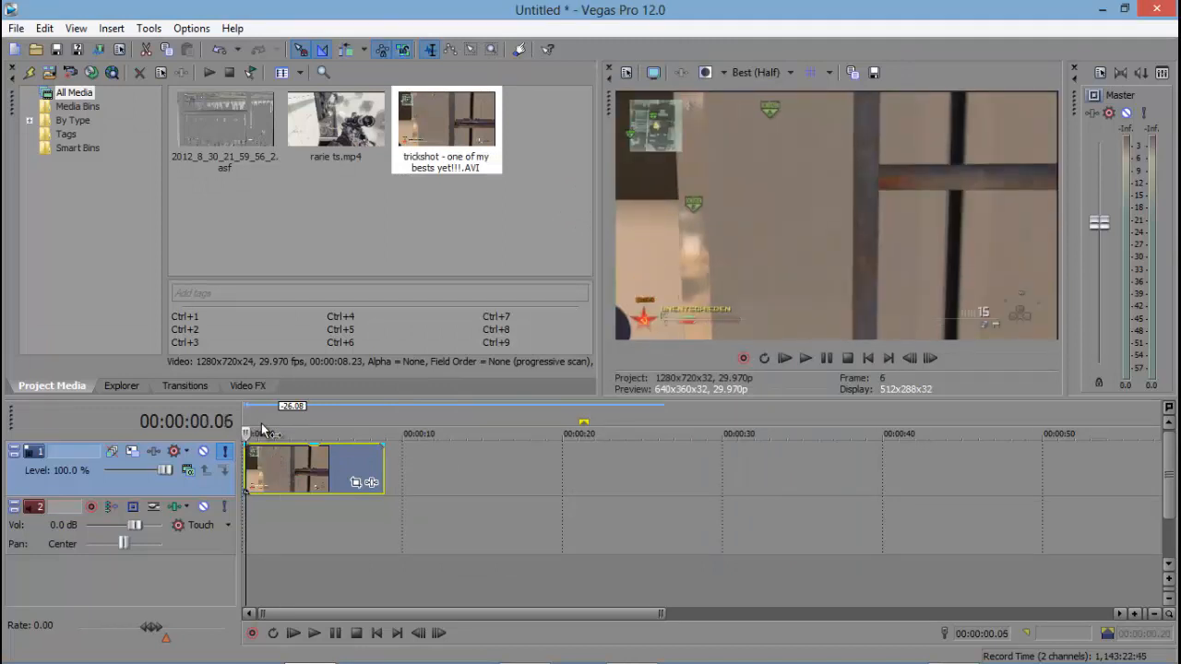
pyautogui.press('space')
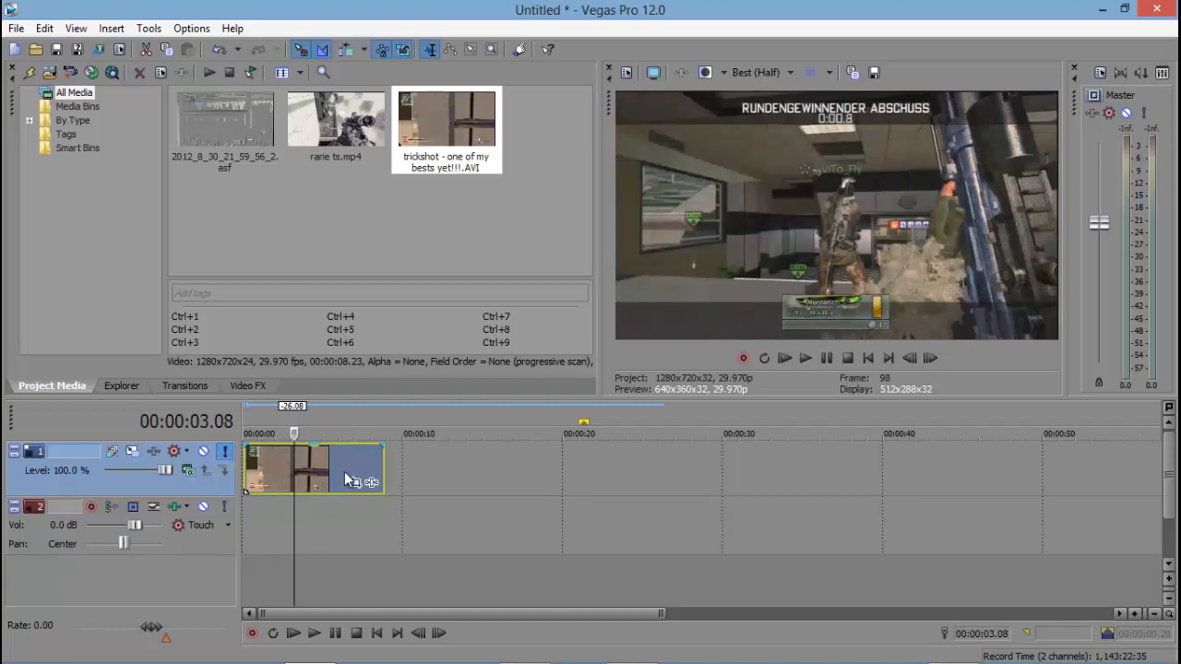
pyautogui.scroll(5, 302, 475)
pyautogui.scroll(-5, 302, 471)
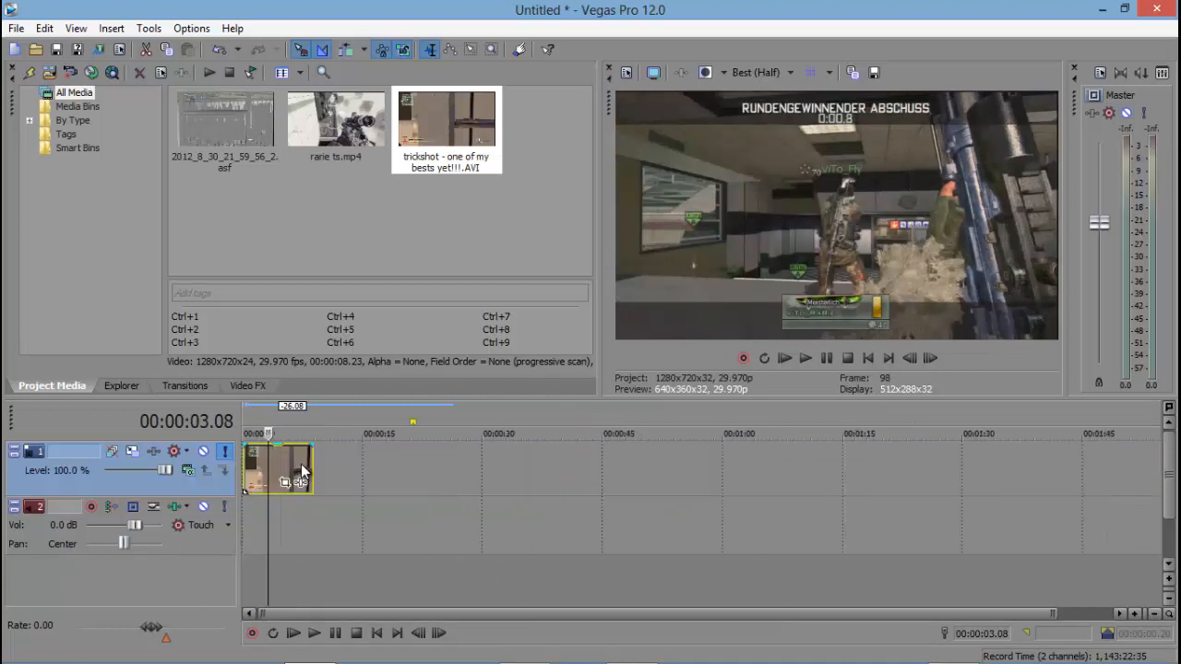
pyautogui.scroll(6, 301, 471)
pyautogui.press('Right')
pyautogui.press('Right')
pyautogui.press('Right')
pyautogui.press('Right')
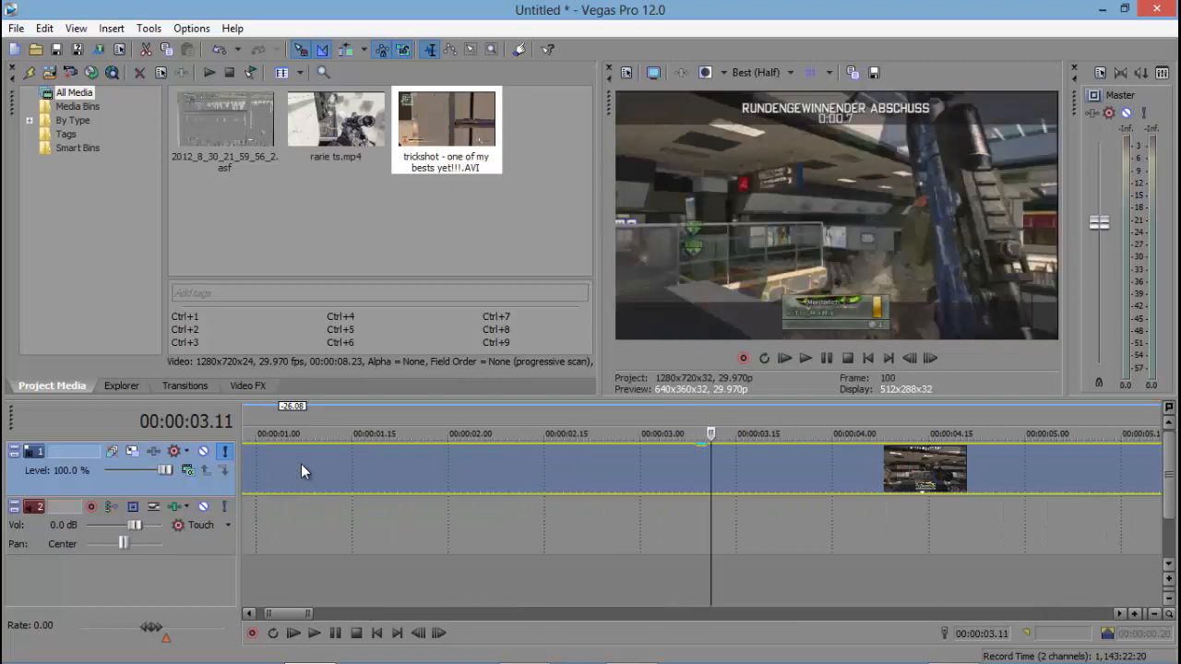
# - Advance frame by frame through the trickshot clip to 00:00:05.04, examining the weapon's movement in each frame
pyautogui.press('Right')
pyautogui.press('Right')
pyautogui.press('Right')
pyautogui.press('Right')
pyautogui.press('Right')
pyautogui.press('Right')
pyautogui.press('Right')
pyautogui.press('Right')
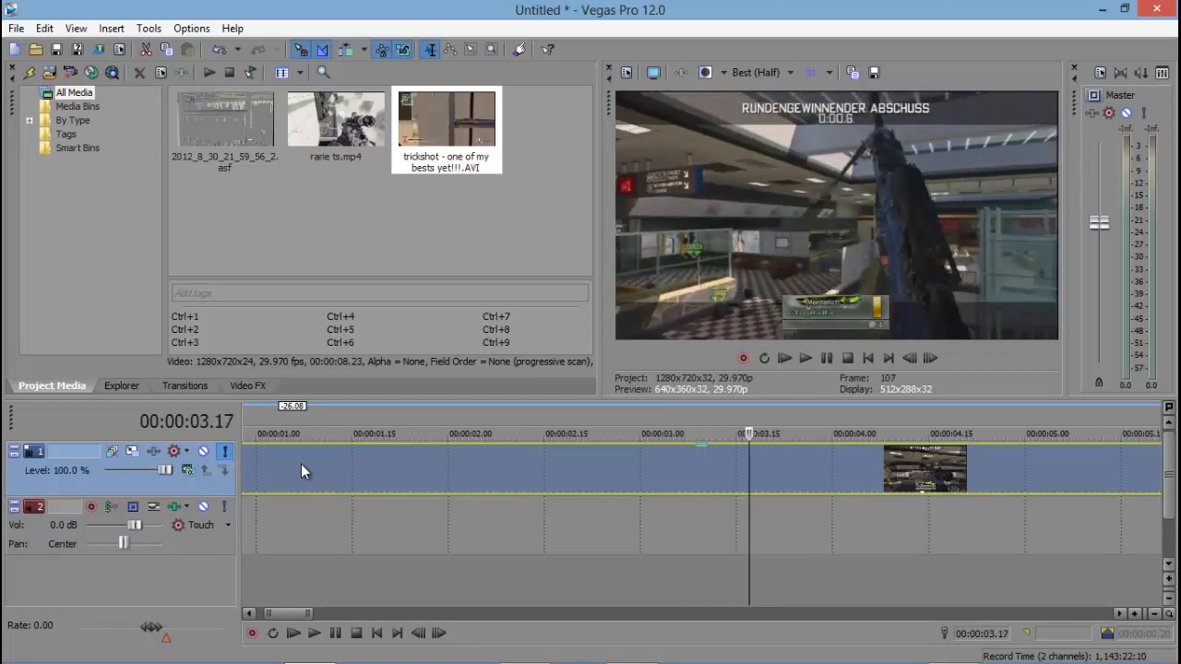
pyautogui.press('Right')
pyautogui.press('Right')
pyautogui.press('Right')
pyautogui.press('Right')
pyautogui.press('Right')
pyautogui.press('Right')
pyautogui.press('Right')
pyautogui.press('Right')
pyautogui.press('Right')
pyautogui.press('Right')
pyautogui.press('Right')
pyautogui.press('Right')
pyautogui.press('Right')
pyautogui.press('Right')
pyautogui.press('Right')
pyautogui.press('Right')
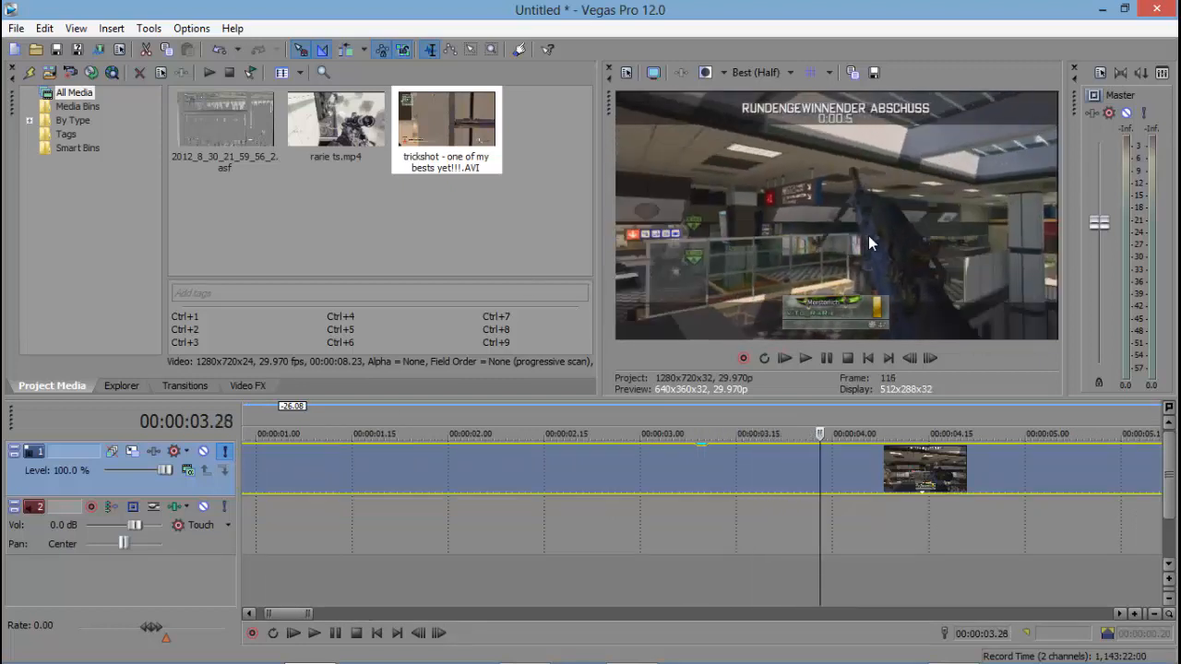
pyautogui.press('Right')
pyautogui.press('Right')
pyautogui.press('Right')
pyautogui.press('Right')
pyautogui.press('Right')
pyautogui.press('Right')
pyautogui.press('Right')
pyautogui.press('Right')
pyautogui.press('Right')
pyautogui.press('Right')
pyautogui.press('Right')
pyautogui.press('Right')
pyautogui.press('Right')
pyautogui.press('Right')
pyautogui.press('Right')
pyautogui.press('Right')
pyautogui.press('Right')
pyautogui.press('Right')
pyautogui.press('Right')
pyautogui.press('Right')
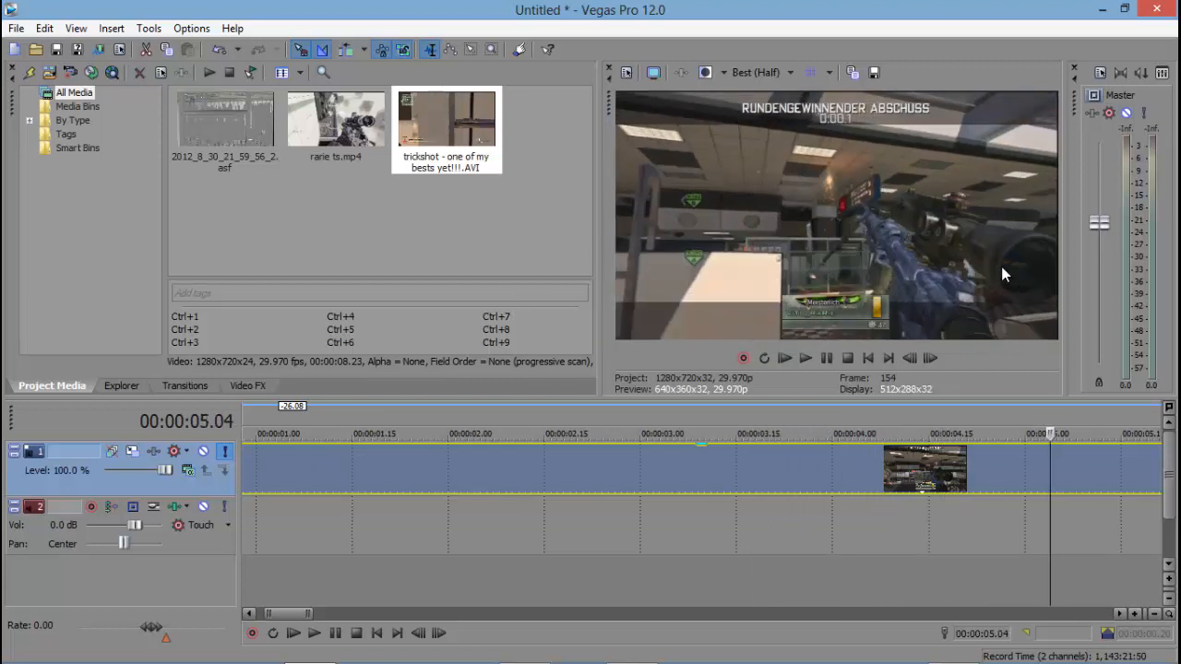
# - Compare the neighbouring frames around five seconds in the trickshot clip and leave the playhead at 00:00:05.03
pyautogui.press('Right')
pyautogui.press('Right')
pyautogui.press('Left')
pyautogui.press('Left')
pyautogui.press('Left')
pyautogui.press('Left')
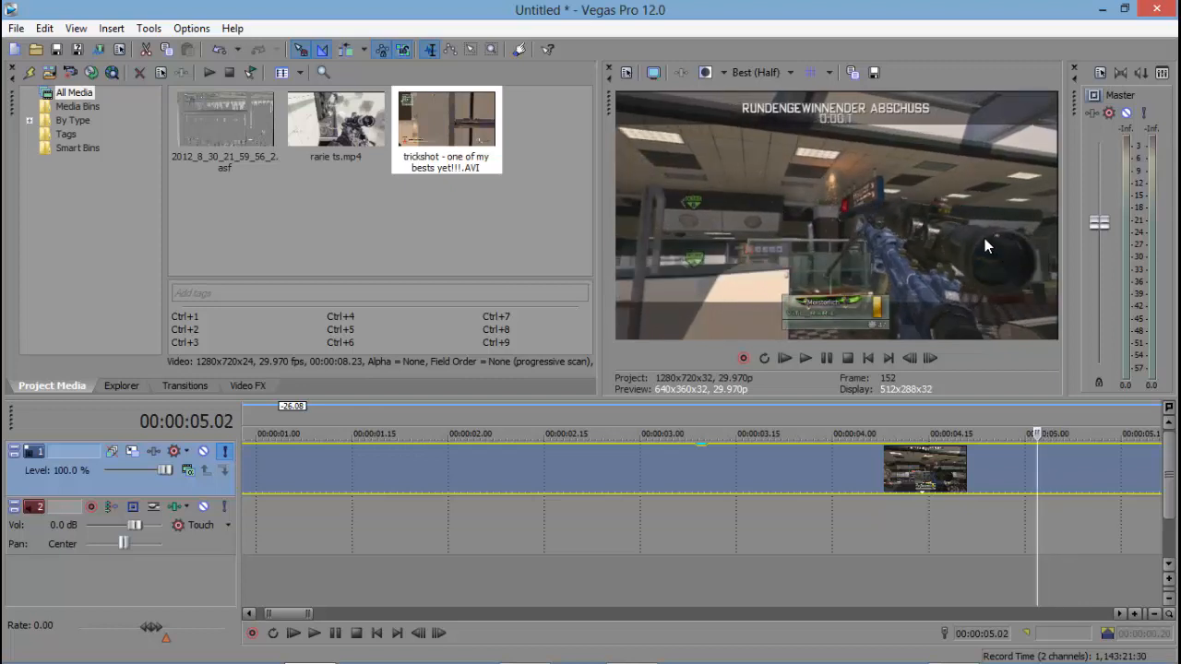
pyautogui.press('Right')
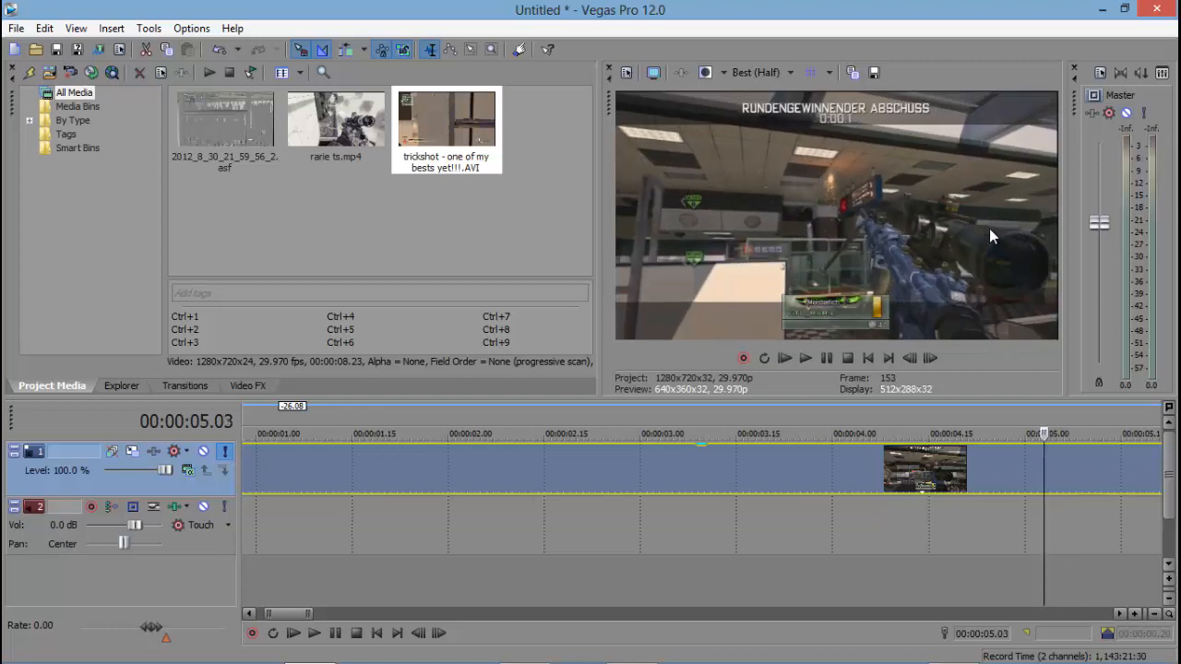
# - Disable resampling and turn off Maintain aspect ratio for the trickshot event in its properties, and apply the changes
pyautogui.rightClick(871, 452)
pyautogui.click(849, 452)
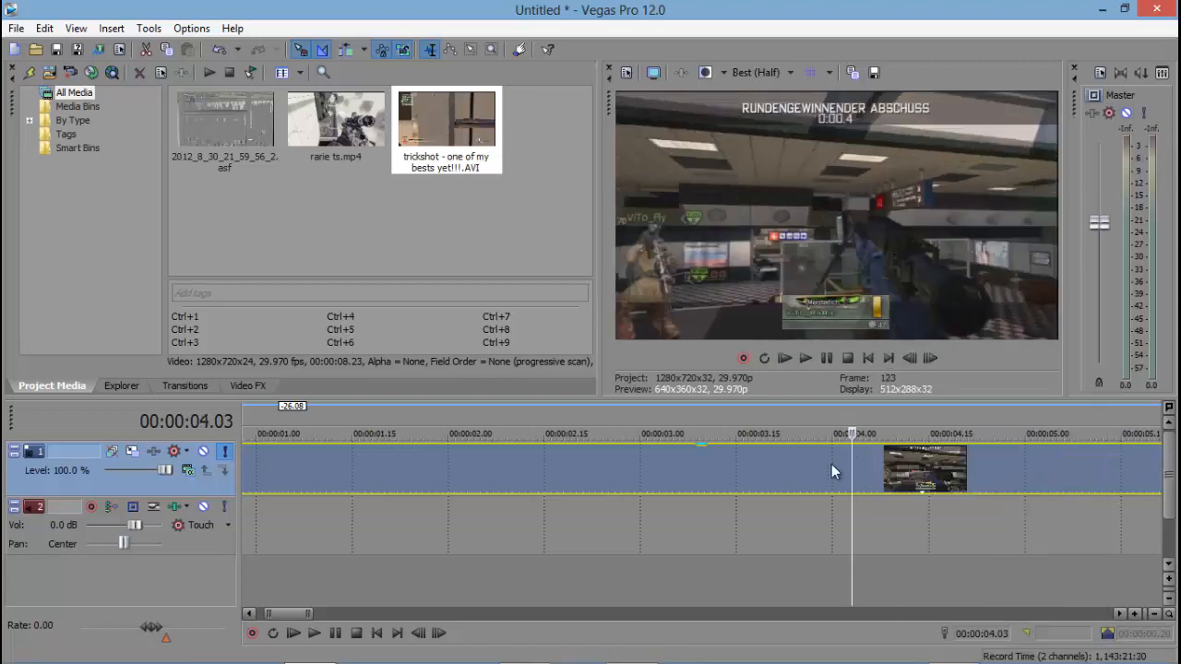
pyautogui.rightClick(812, 464)
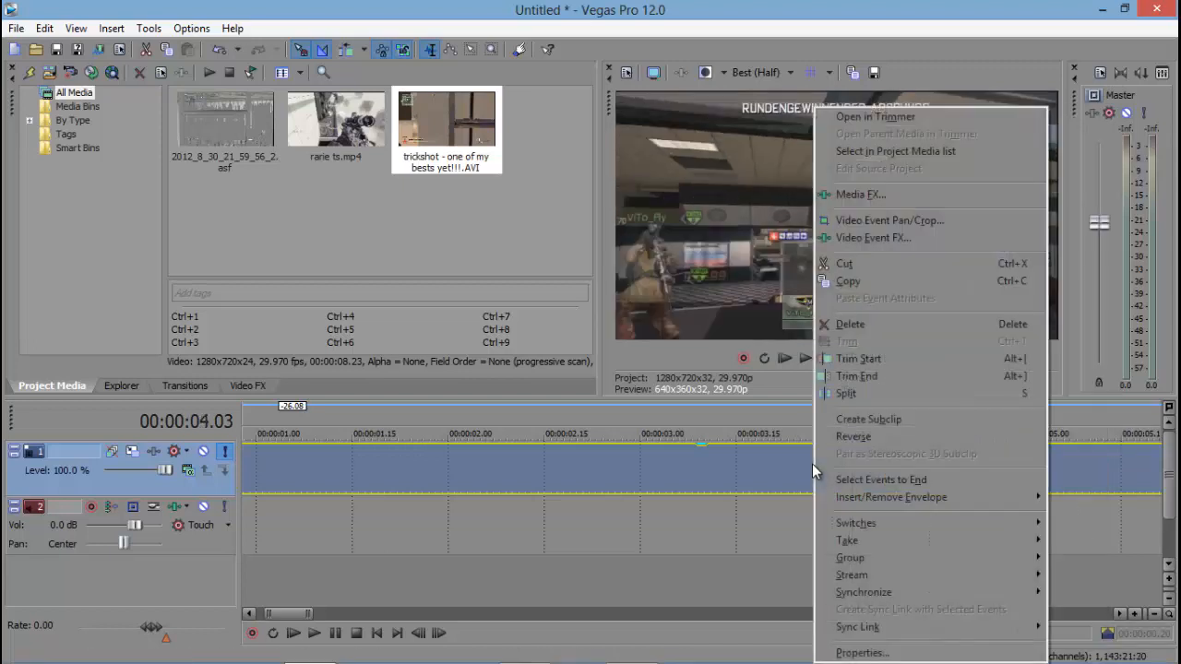
pyautogui.click(877, 652)
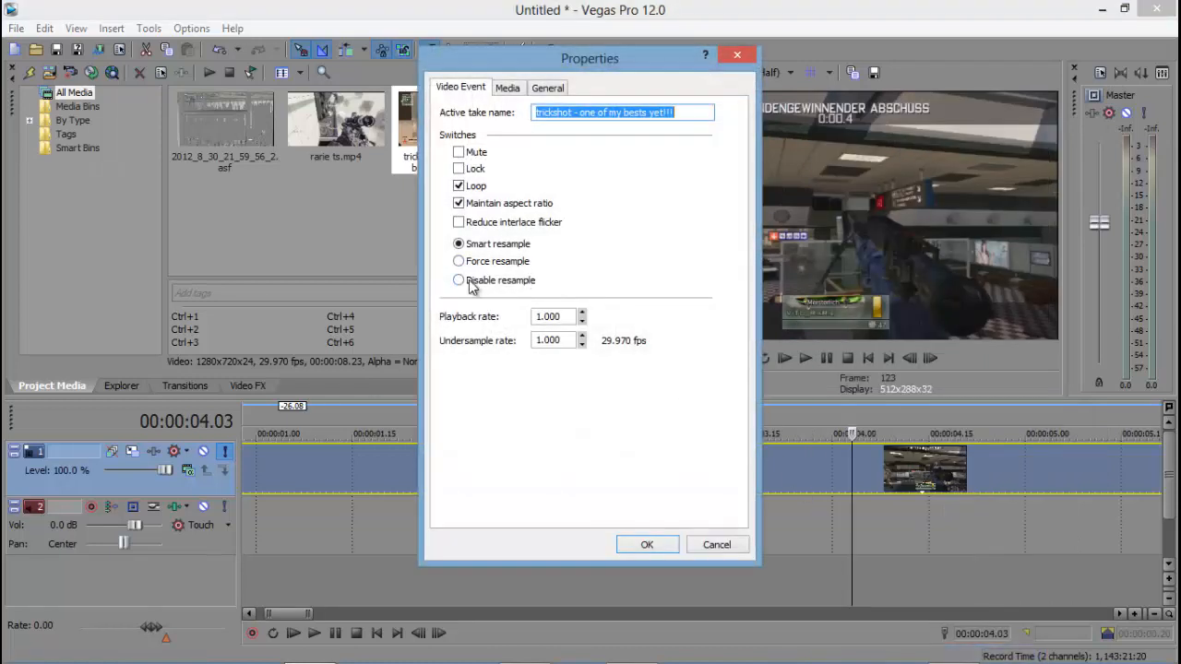
pyautogui.click(470, 286)
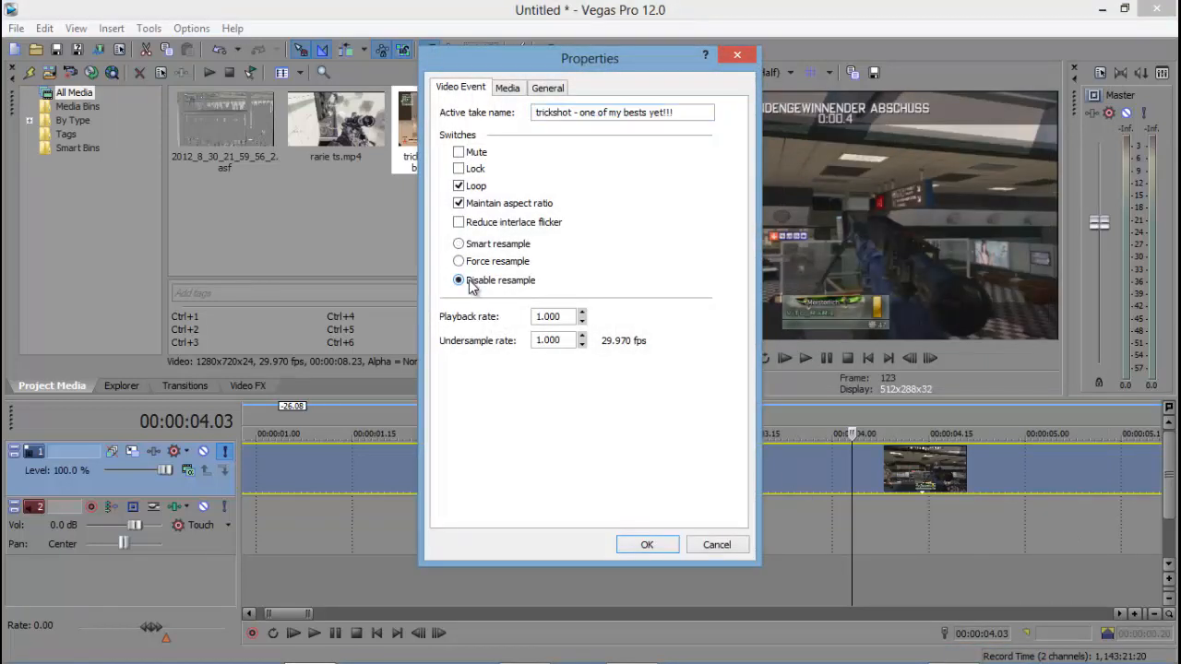
pyautogui.click(458, 204)
pyautogui.click(647, 544)
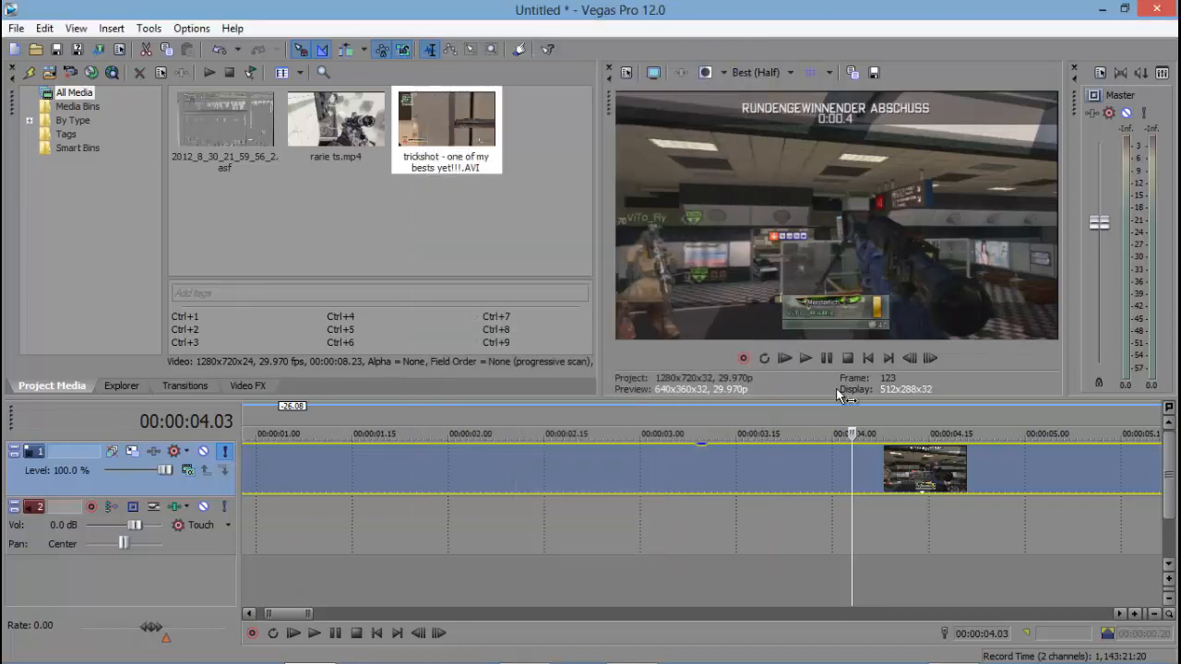
# - Play the trickshot clip from 00:00:04.02, fit the whole clip in the timeline view, and check the frames at 00:00:03.27 and 00:00:06.16
pyautogui.click(837, 453)
pyautogui.moveTo(839, 435); pyautogui.dragTo(822, 436)
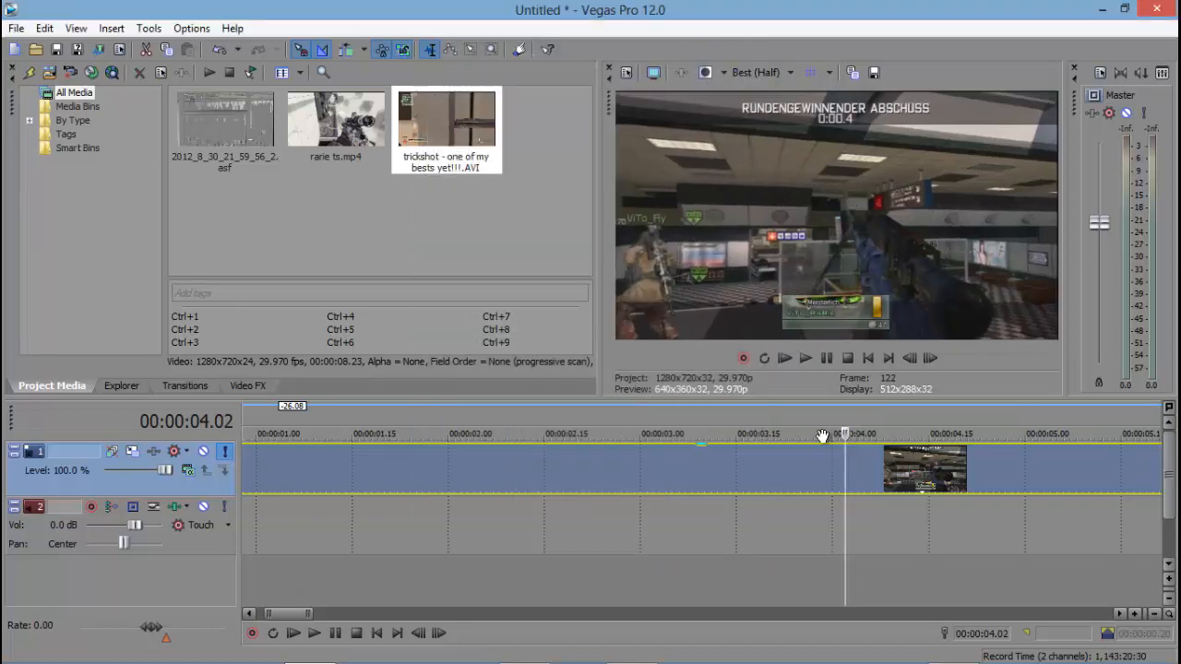
pyautogui.press('space')
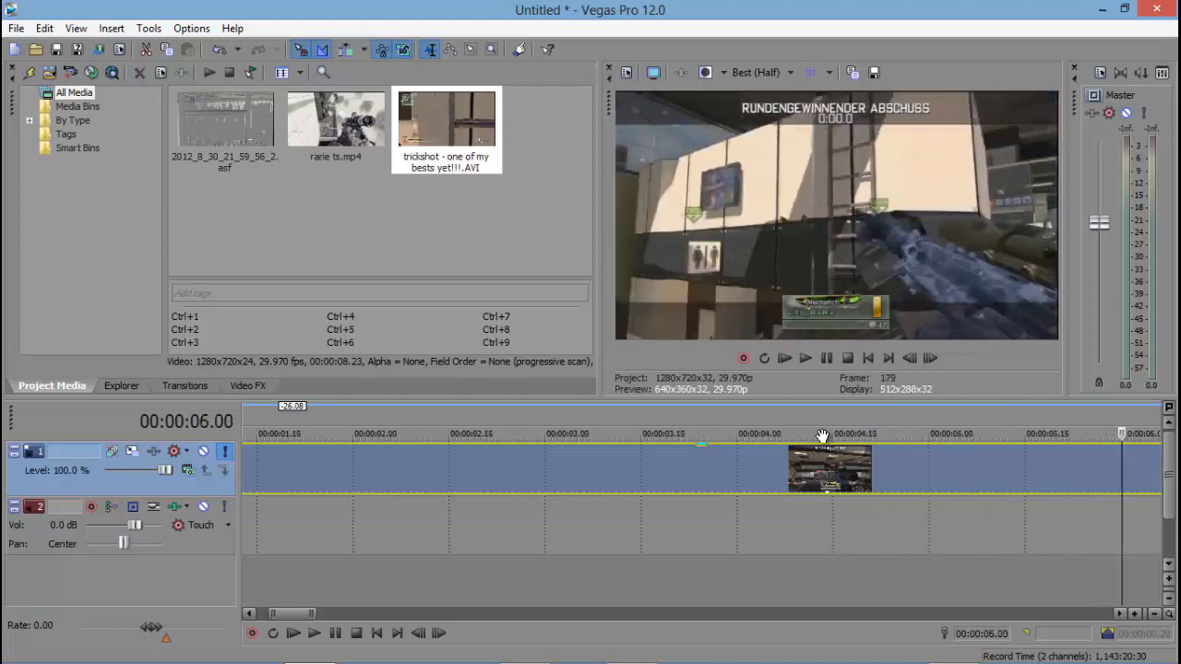
pyautogui.press('Return')
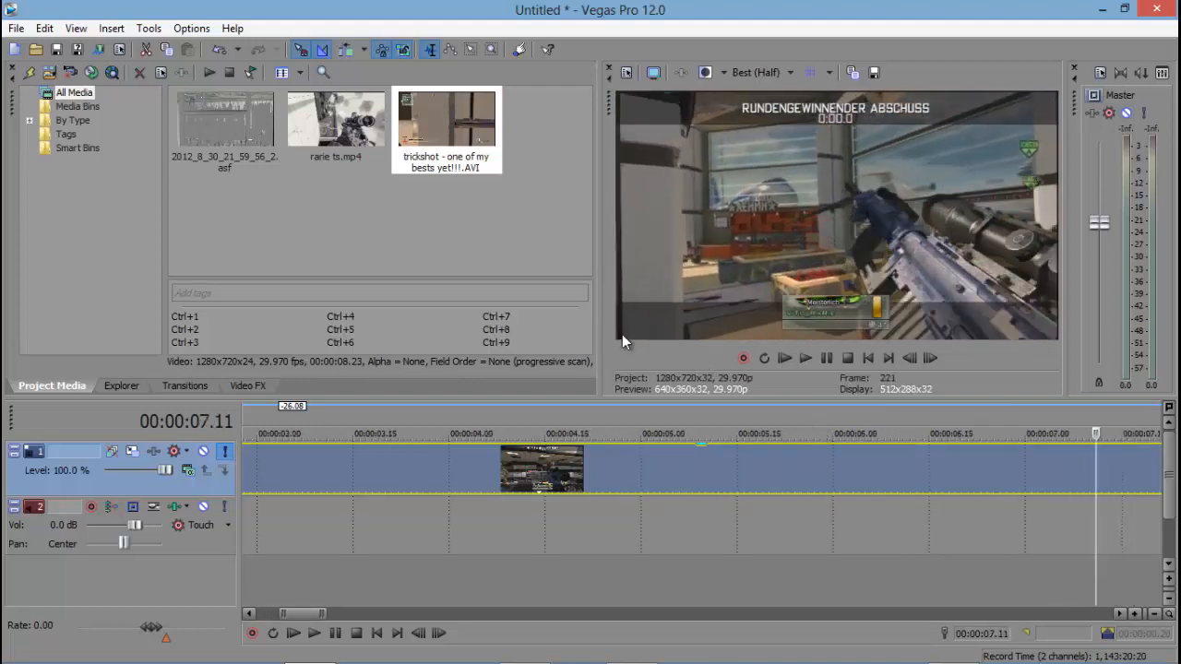
pyautogui.scroll(-5, 619, 451)
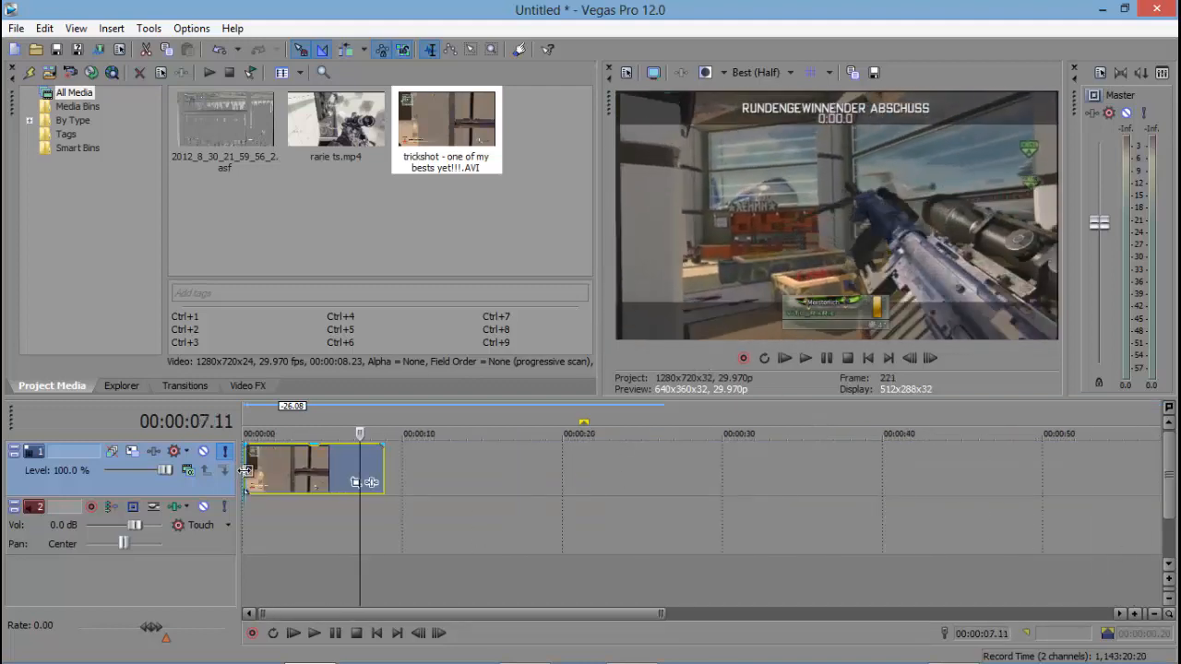
pyautogui.click(245, 471)
pyautogui.click(305, 466)
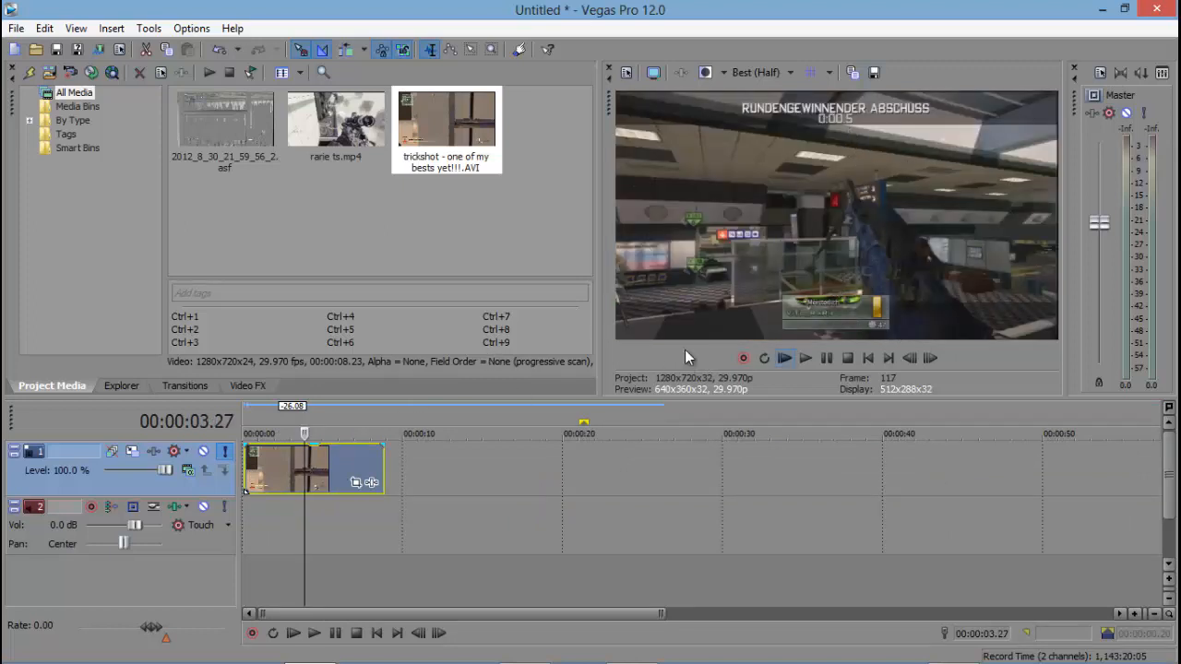
pyautogui.click(347, 473)
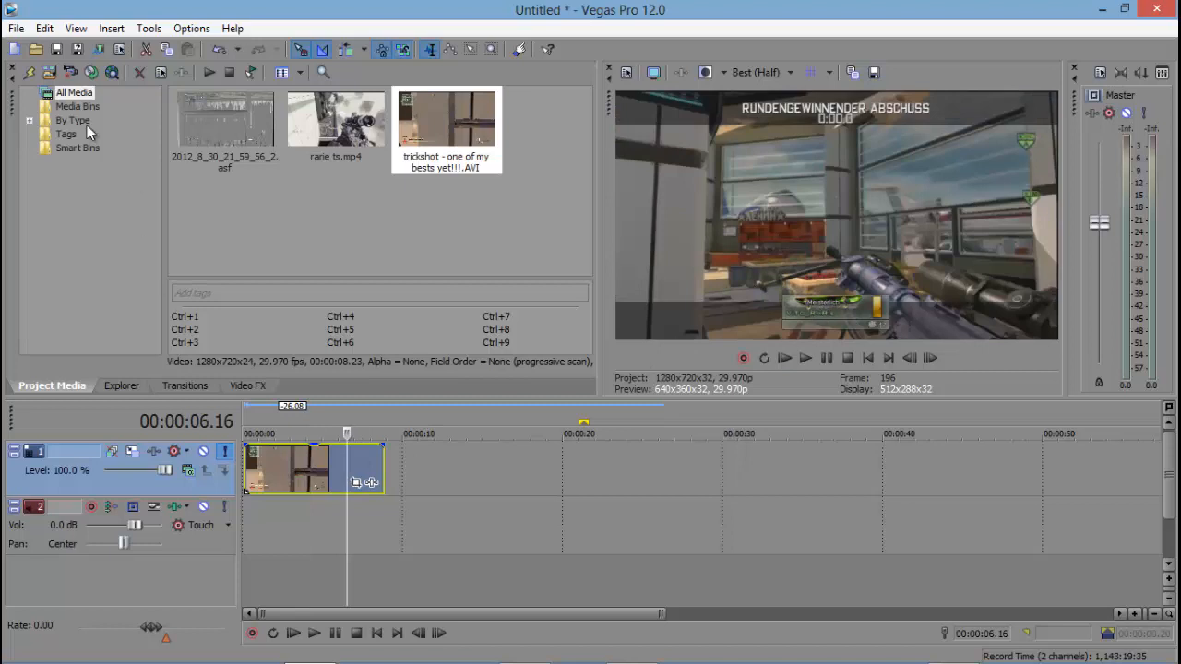
# - Browse the video effects to Twixtor and TwixtorPRO, and select TwixtorPRO's Amazing preset
pyautogui.click(242, 385)
pyautogui.click(98, 262)
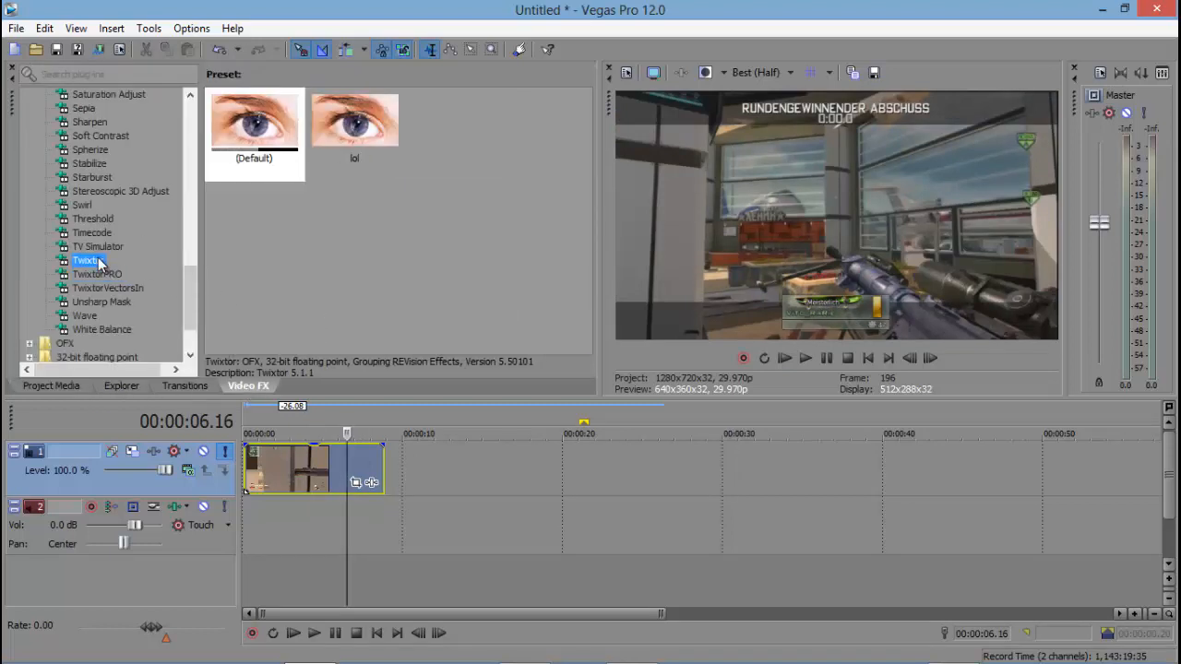
pyautogui.click(100, 275)
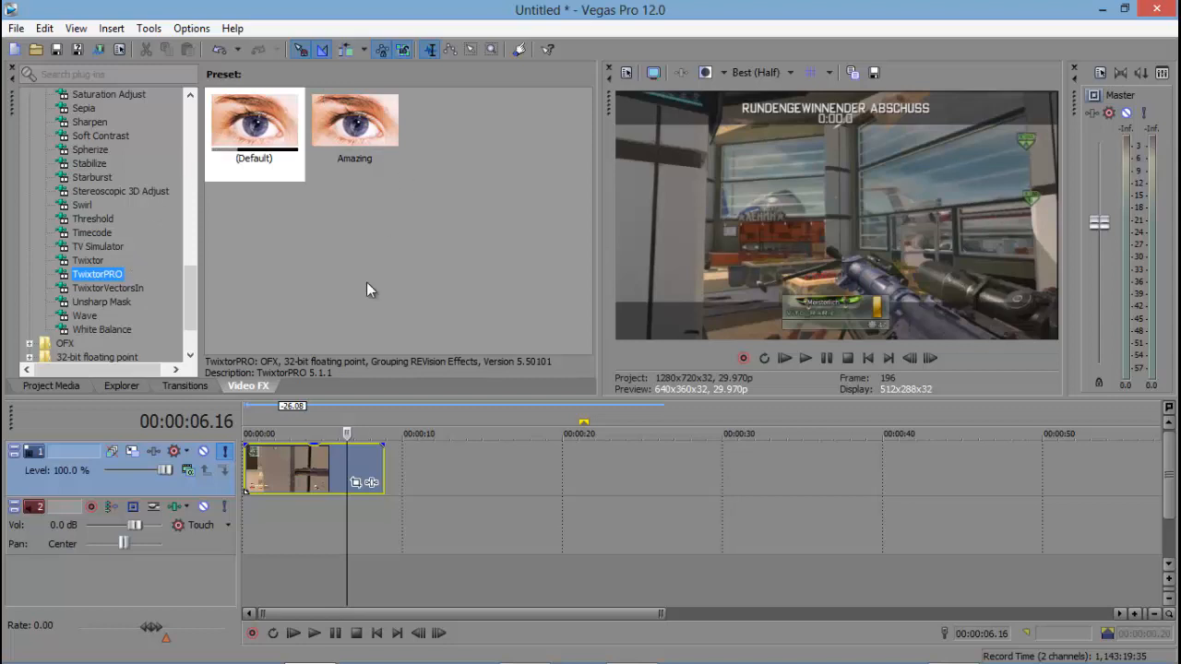
pyautogui.click(355, 112)
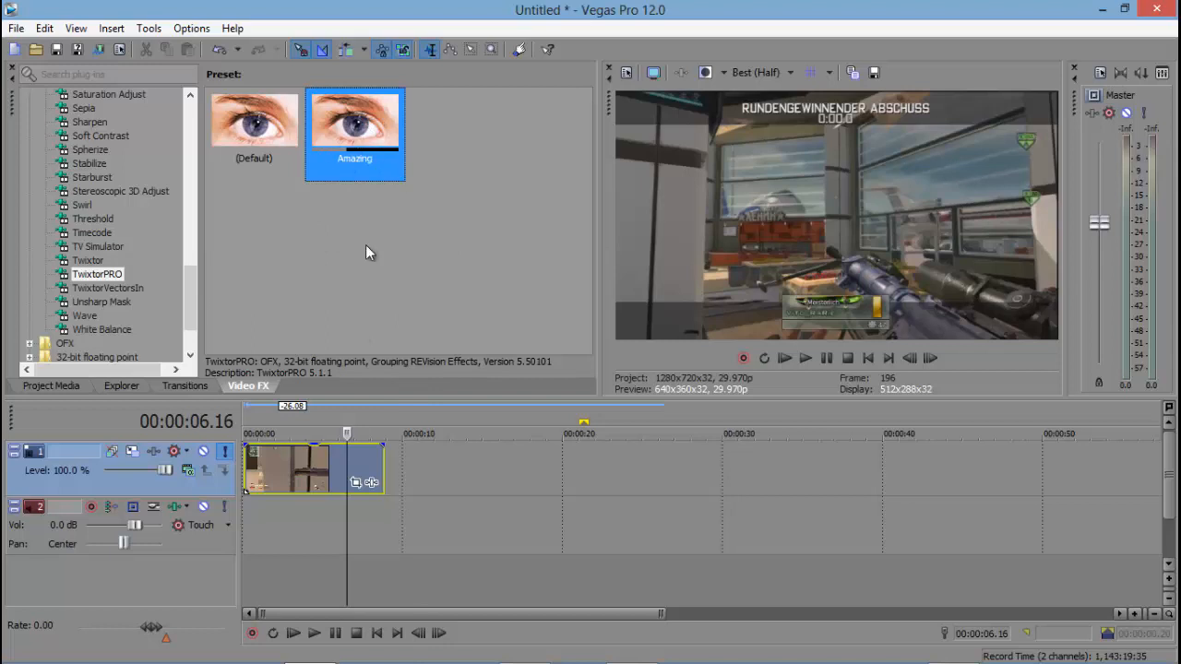
pyautogui.click(304, 485)
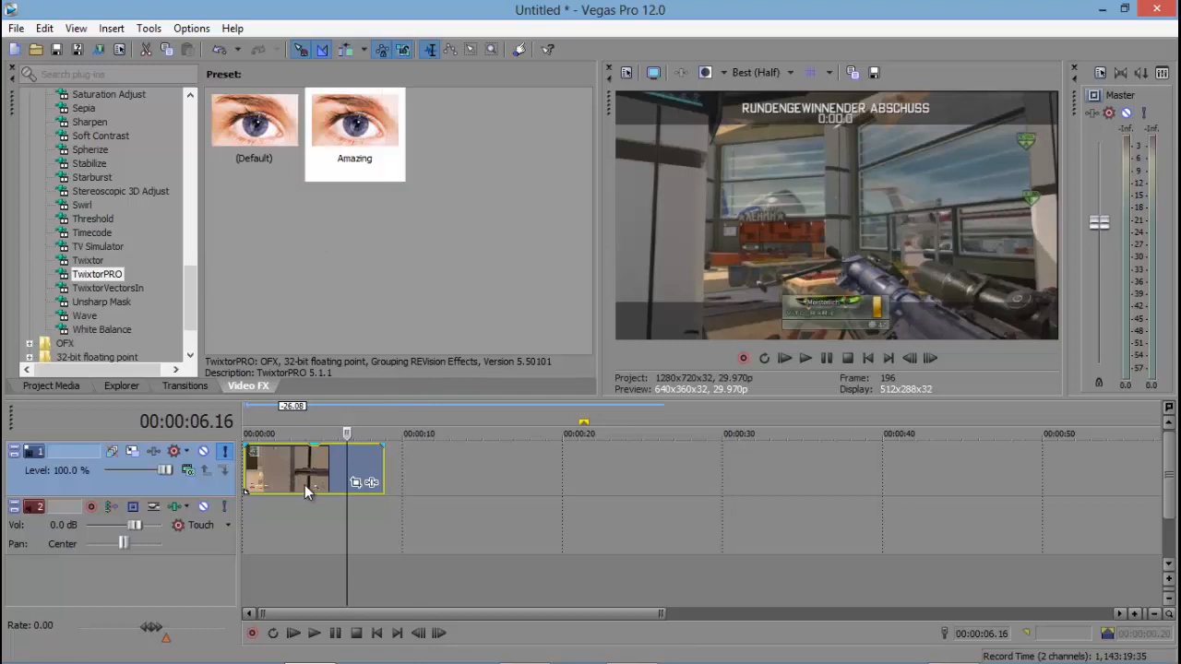
pyautogui.click(353, 140)
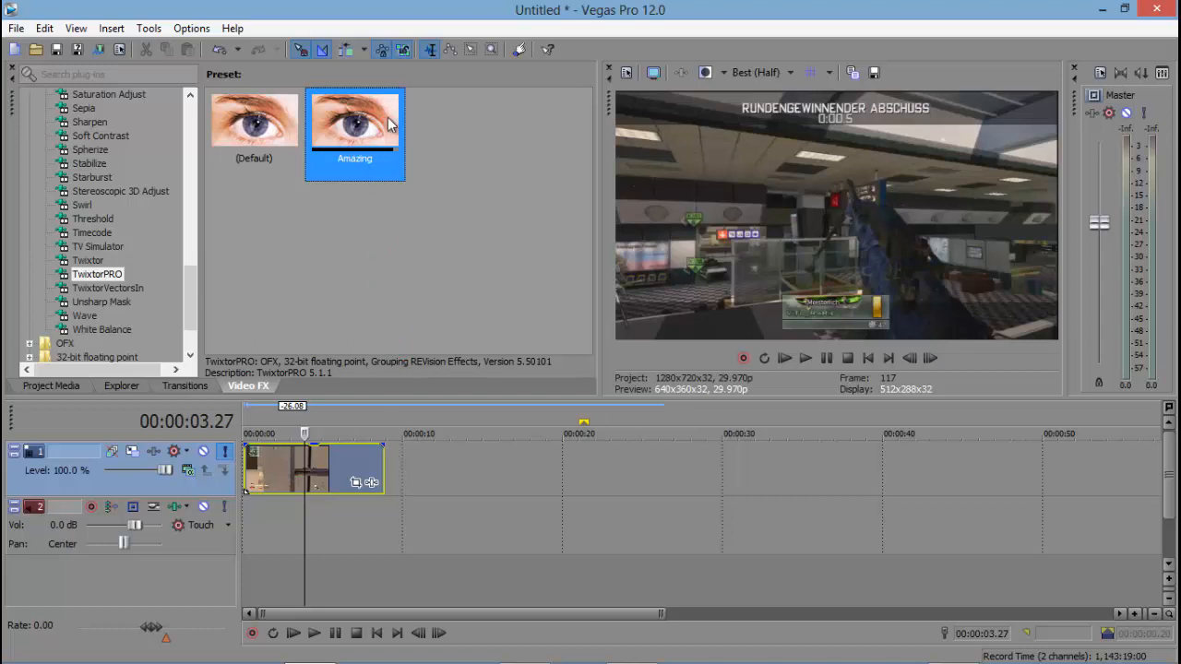
# - Play the trickshot clip from 00:00:03.27 to the shot, step back to 00:00:05.04, and split the clip there
pyautogui.click(308, 477)
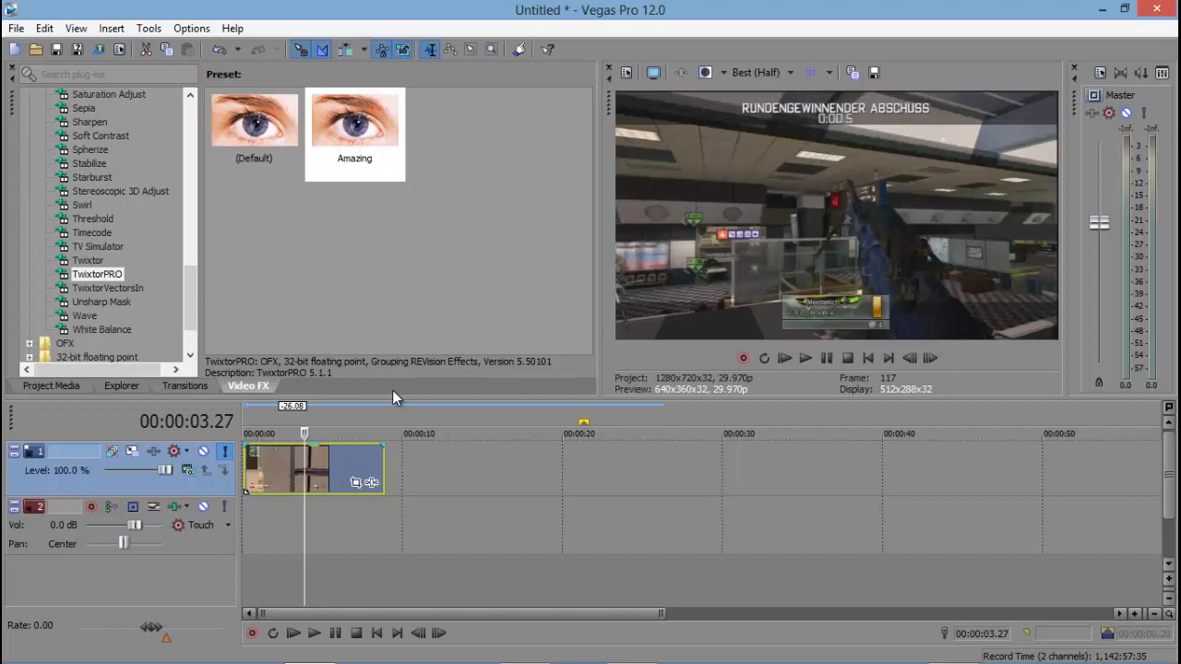
pyautogui.press('space')
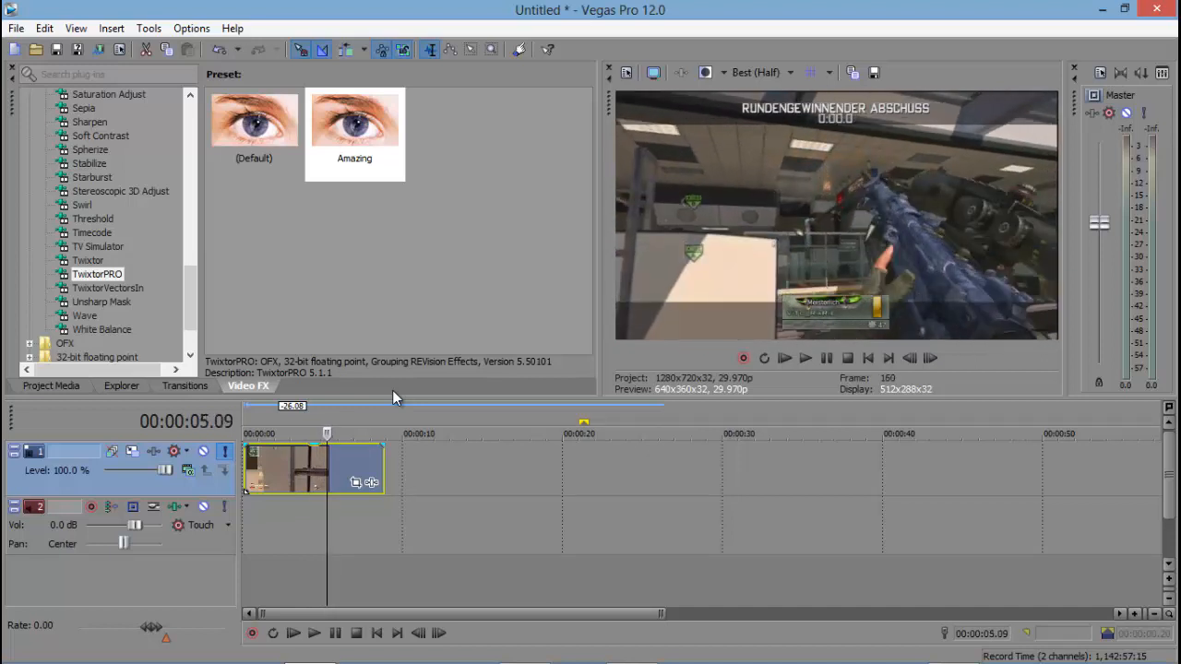
pyautogui.press('Left')
pyautogui.press('Left')
pyautogui.press('Left')
pyautogui.press('Right')
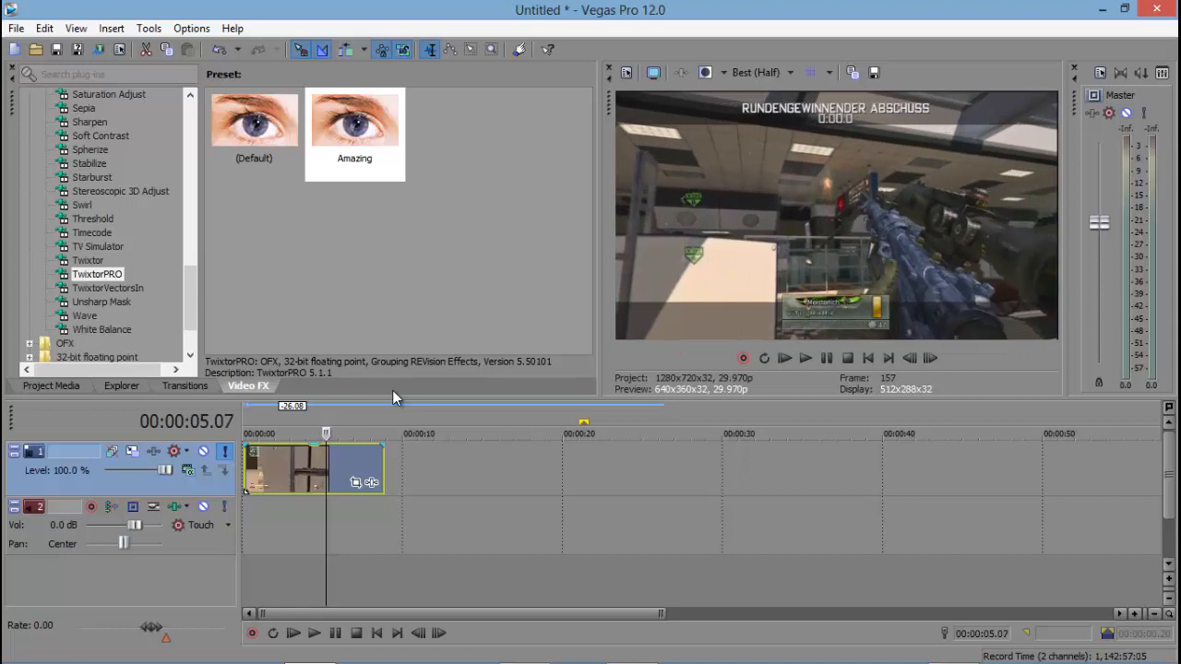
pyautogui.press('Left')
pyautogui.press('Left')
pyautogui.press('Left')
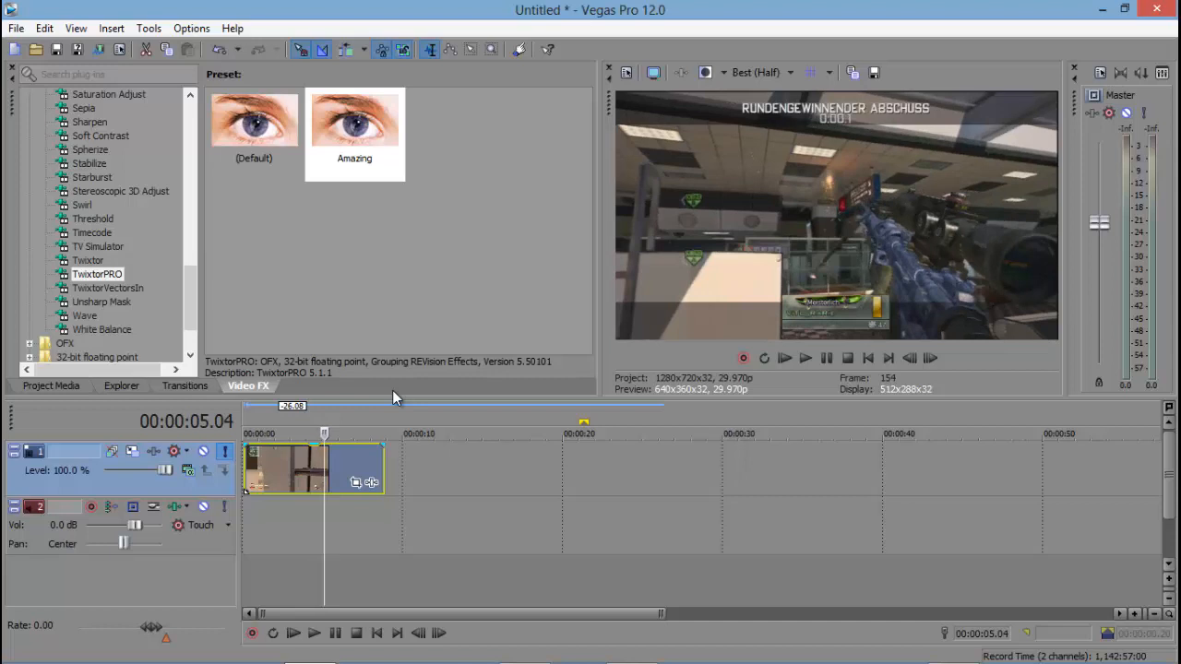
pyautogui.press('s')
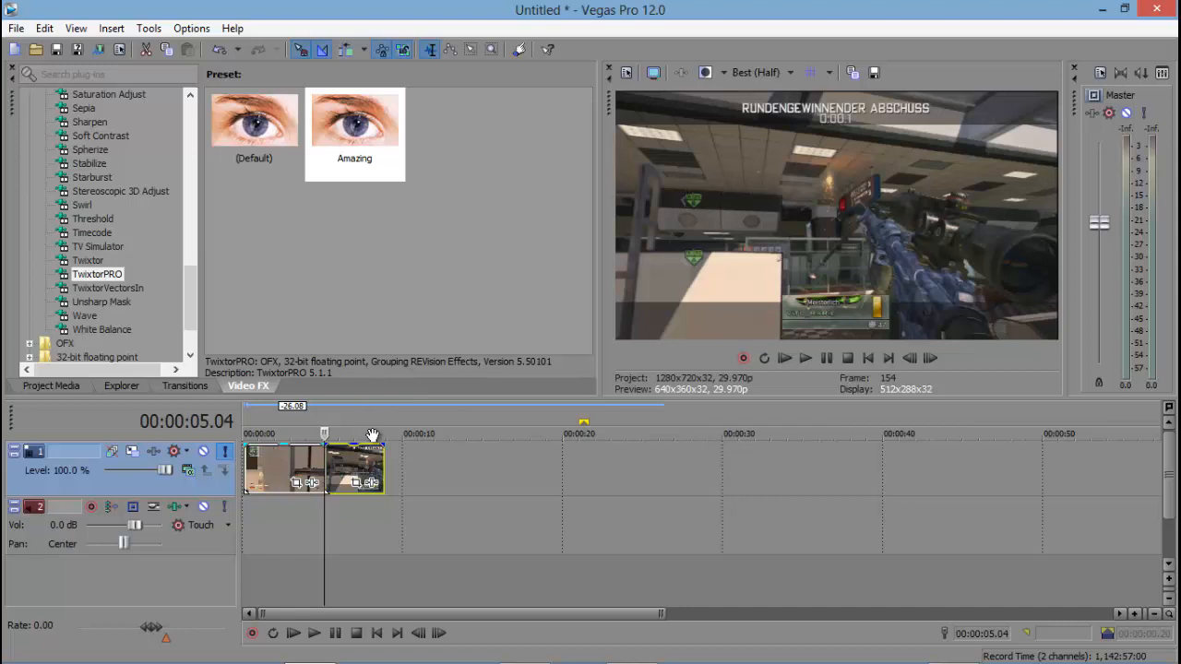
# - Step back and forth through the frames just after the split, around 00:00:05.10, to examine the weapon's movement
pyautogui.press('Right')
pyautogui.press('Right')
pyautogui.press('Right')
pyautogui.press('Right')
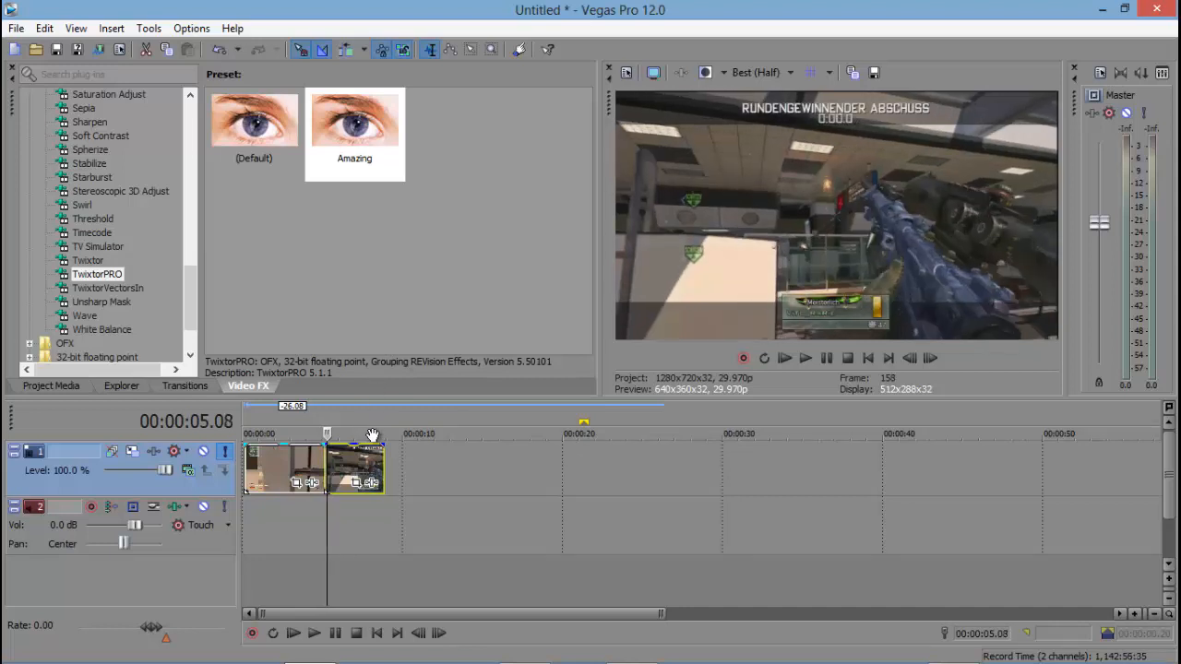
pyautogui.press('Right')
pyautogui.press('Right')
pyautogui.press('Right')
pyautogui.press('Left')
pyautogui.press('Left')
pyautogui.press('Left')
pyautogui.press('space')
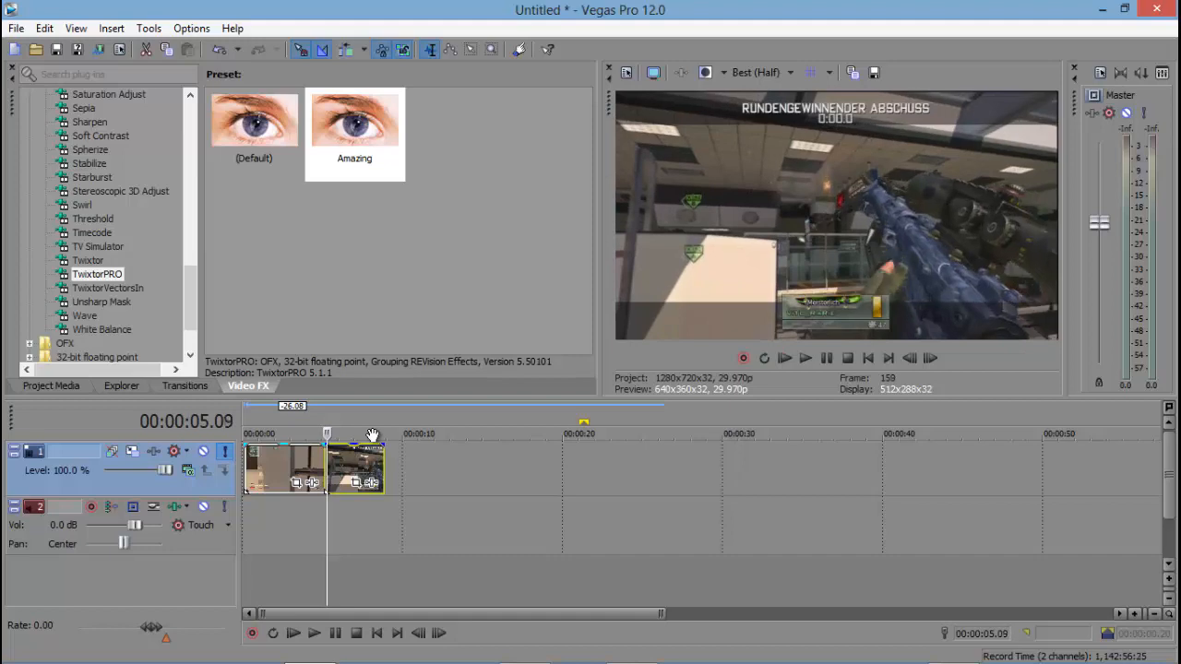
pyautogui.press('Left')
pyautogui.press('Left')
pyautogui.press('Left')
pyautogui.press('Left')
pyautogui.press('Left')
pyautogui.press('Left')
pyautogui.press('Left')
pyautogui.press('Left')
pyautogui.press('Left')
pyautogui.press('Left')
pyautogui.press('Left')
pyautogui.press('Left')
pyautogui.press('Left')
pyautogui.press('Left')
pyautogui.press('Left')
pyautogui.press('Left')
pyautogui.press('Left')
pyautogui.press('Left')
pyautogui.press('Left')
pyautogui.press('Left')
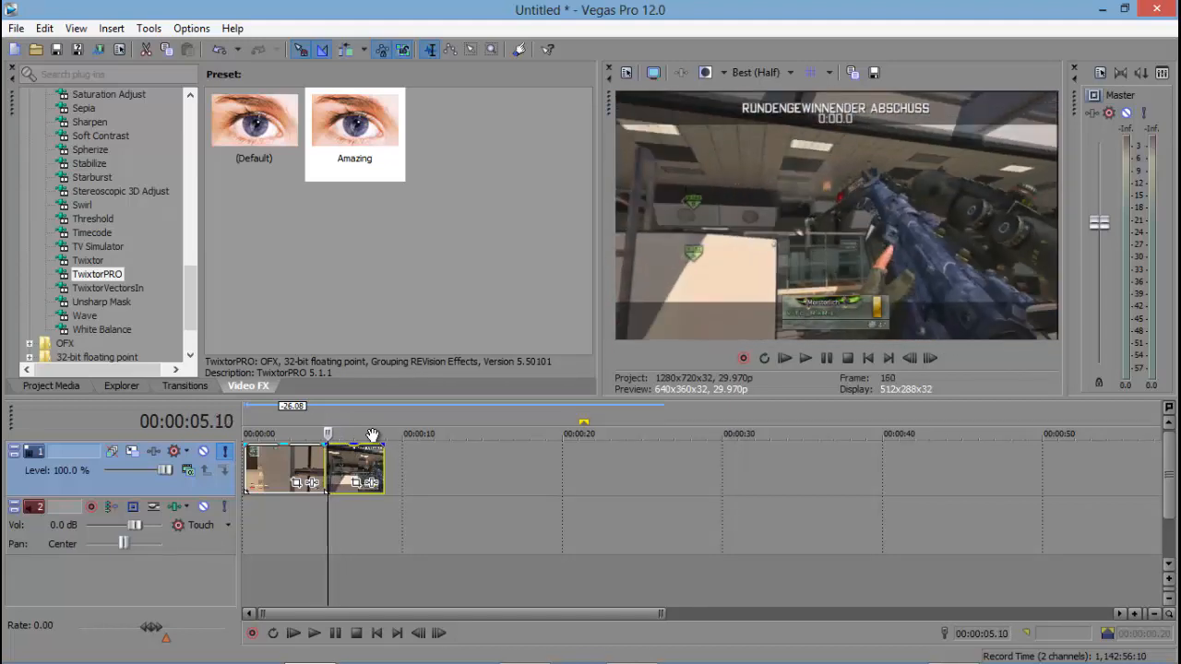
# - Apply TwixtorPRO's Amazing preset to the second part of the trickshot clip, review all its settings, and close the effect window
pyautogui.moveTo(340, 125); pyautogui.dragTo(342, 460)
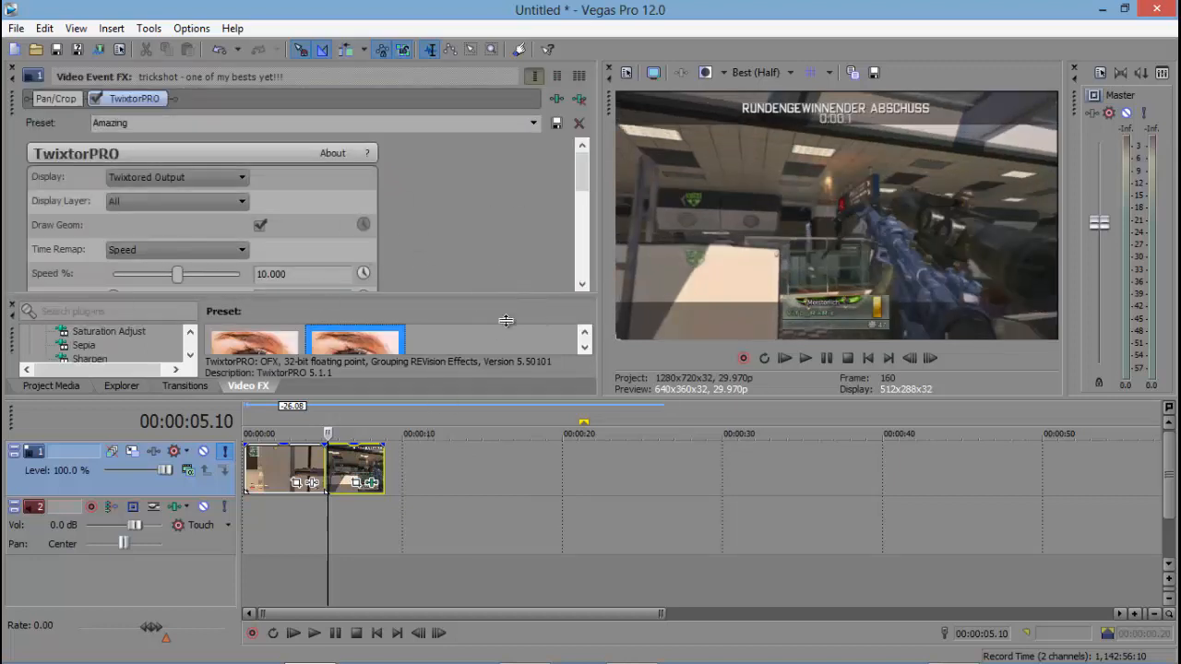
pyautogui.moveTo(506, 320); pyautogui.dragTo(522, 418)
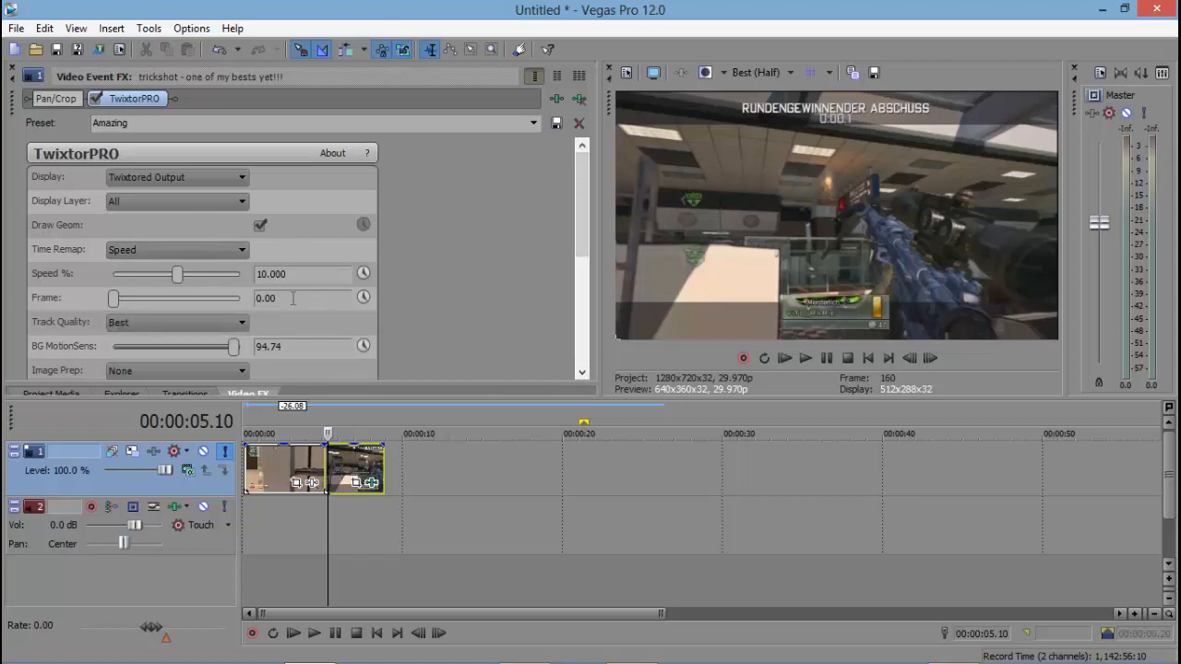
pyautogui.click(579, 373)
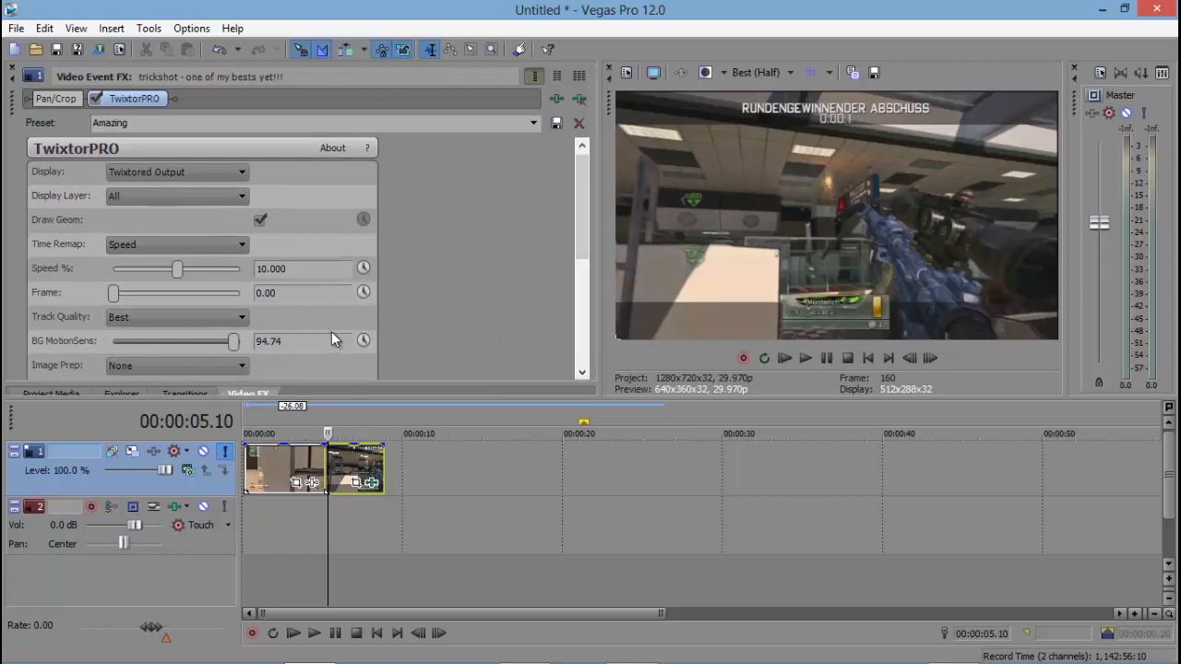
pyautogui.moveTo(577, 231); pyautogui.dragTo(578, 252)
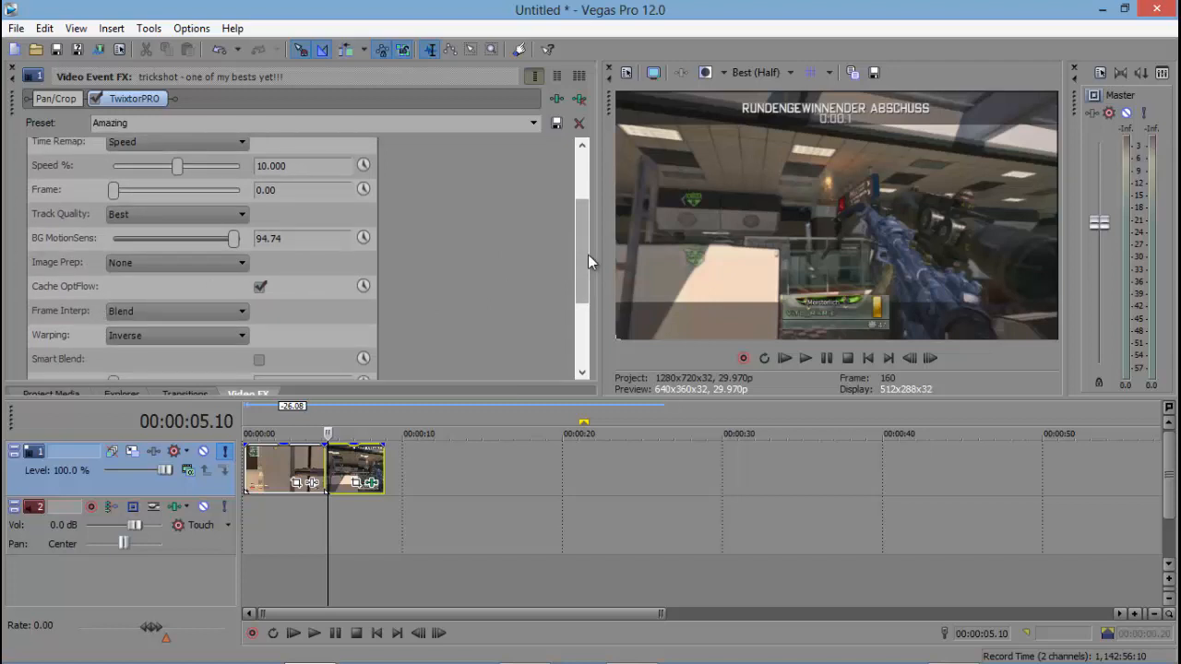
pyautogui.moveTo(588, 255); pyautogui.dragTo(600, 291)
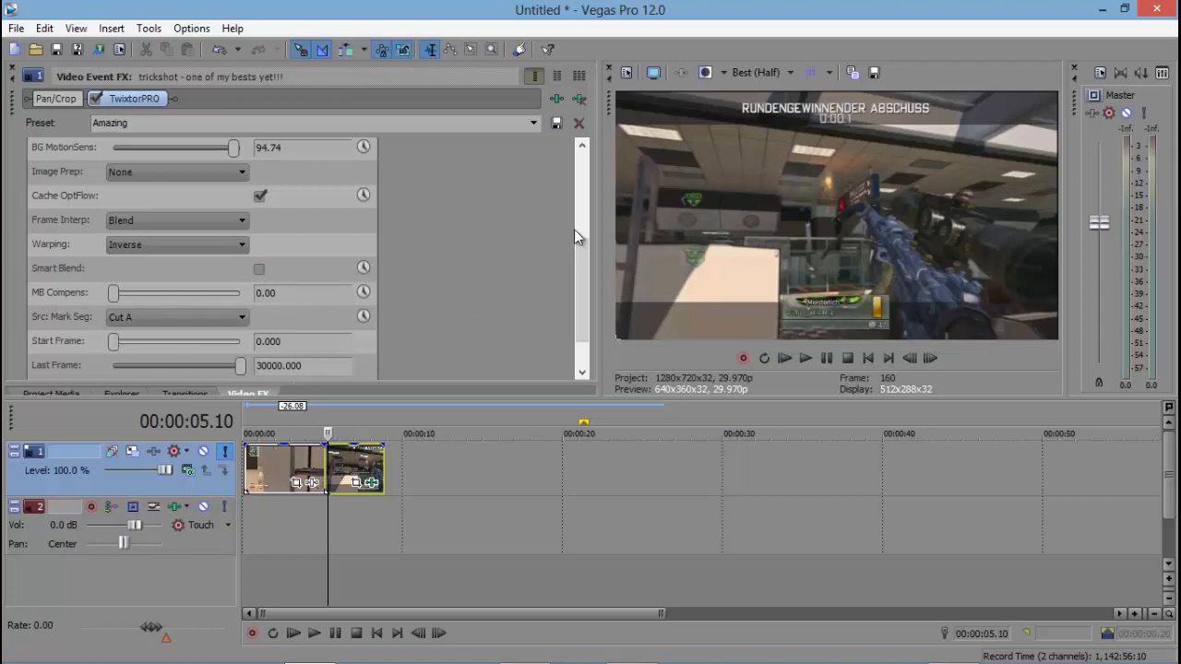
pyautogui.moveTo(585, 272); pyautogui.dragTo(583, 169)
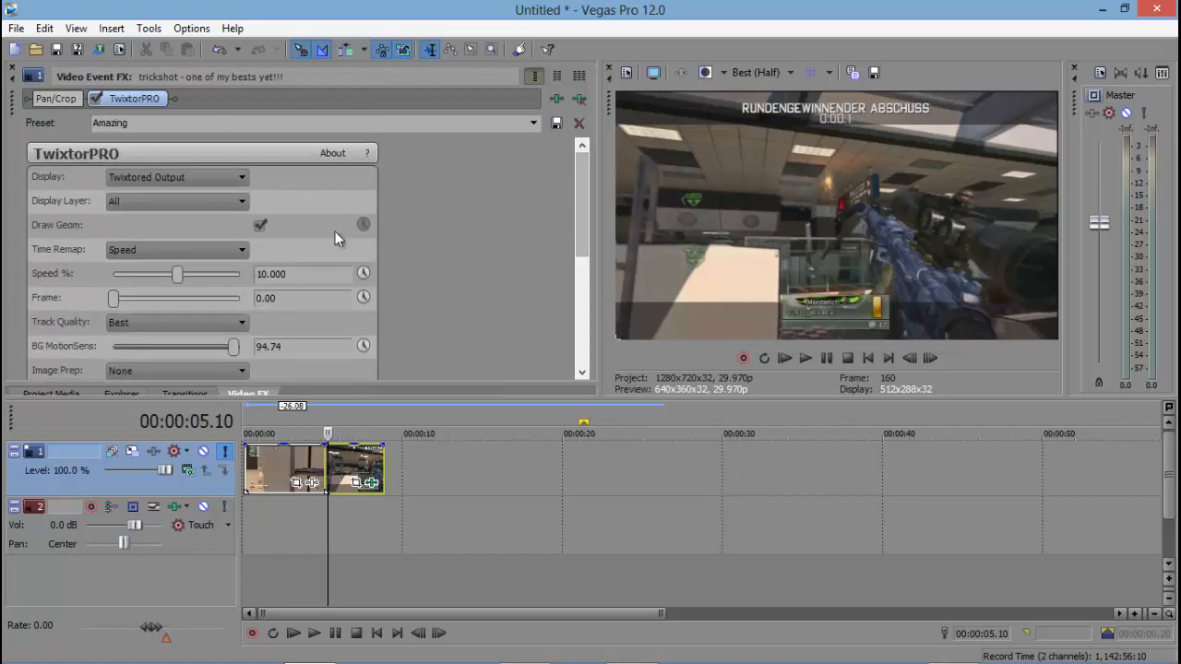
pyautogui.click(17, 74)
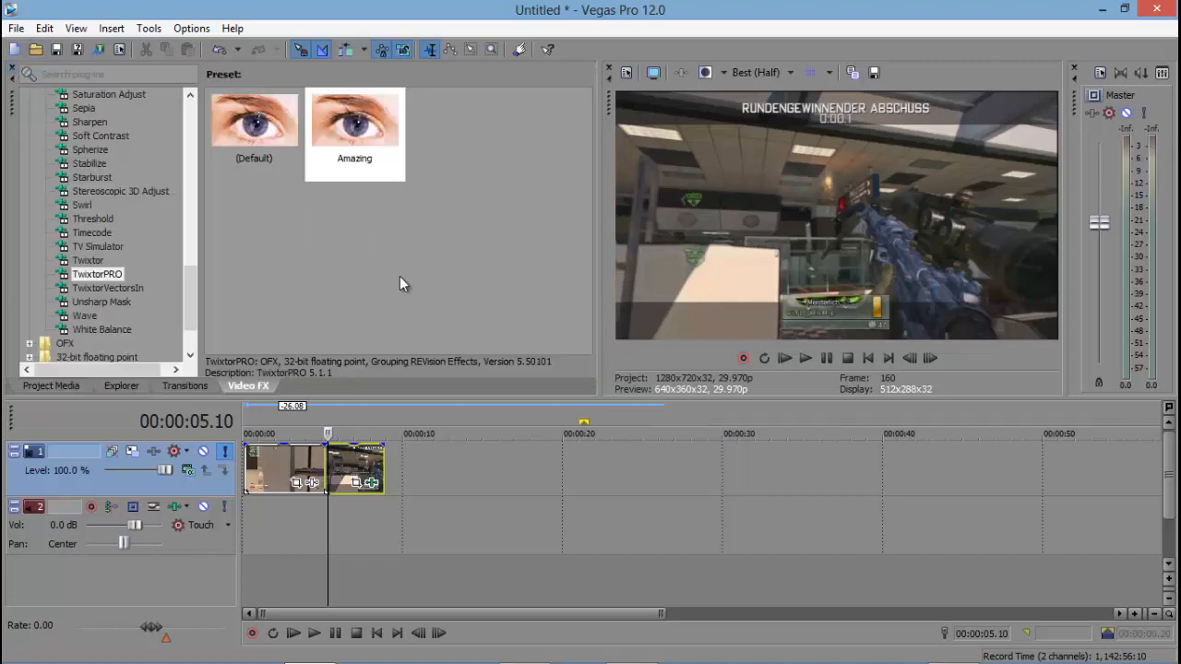
# - Move the playhead to the split at 00:00:05.04 and compare the slowed frames up to 00:00:05.13, returning to 00:00:05.10
pyautogui.click(325, 472)
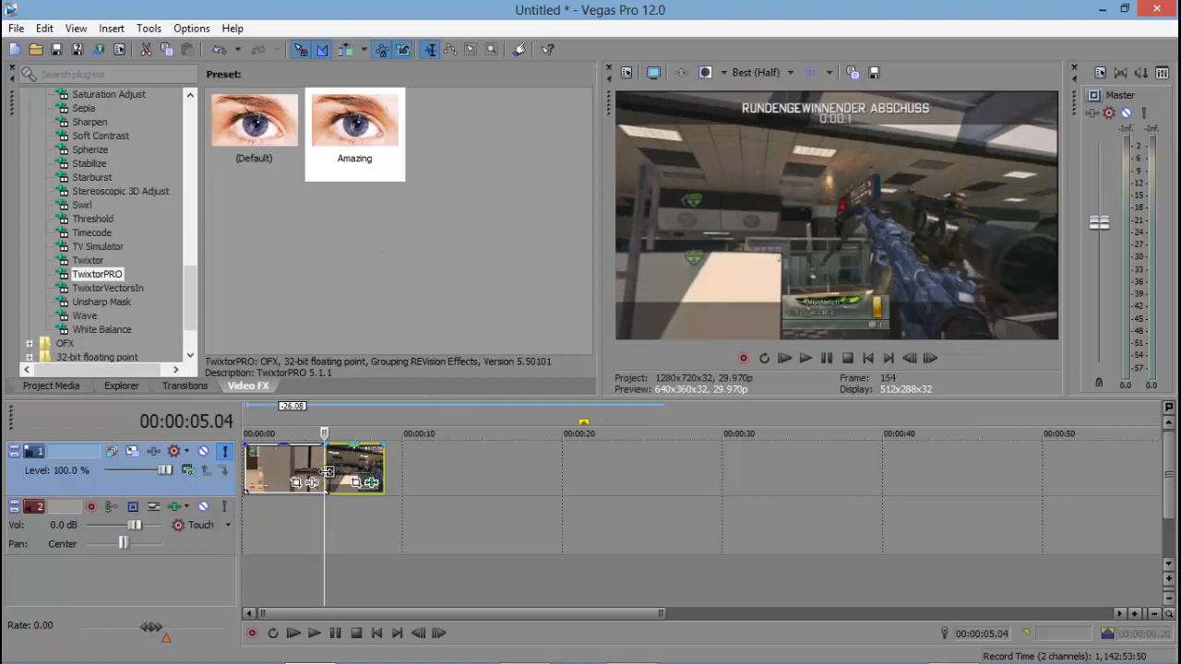
pyautogui.click(327, 472)
pyautogui.press('Right')
pyautogui.press('Right')
pyautogui.press('Right')
pyautogui.press('Right')
pyautogui.press('Right')
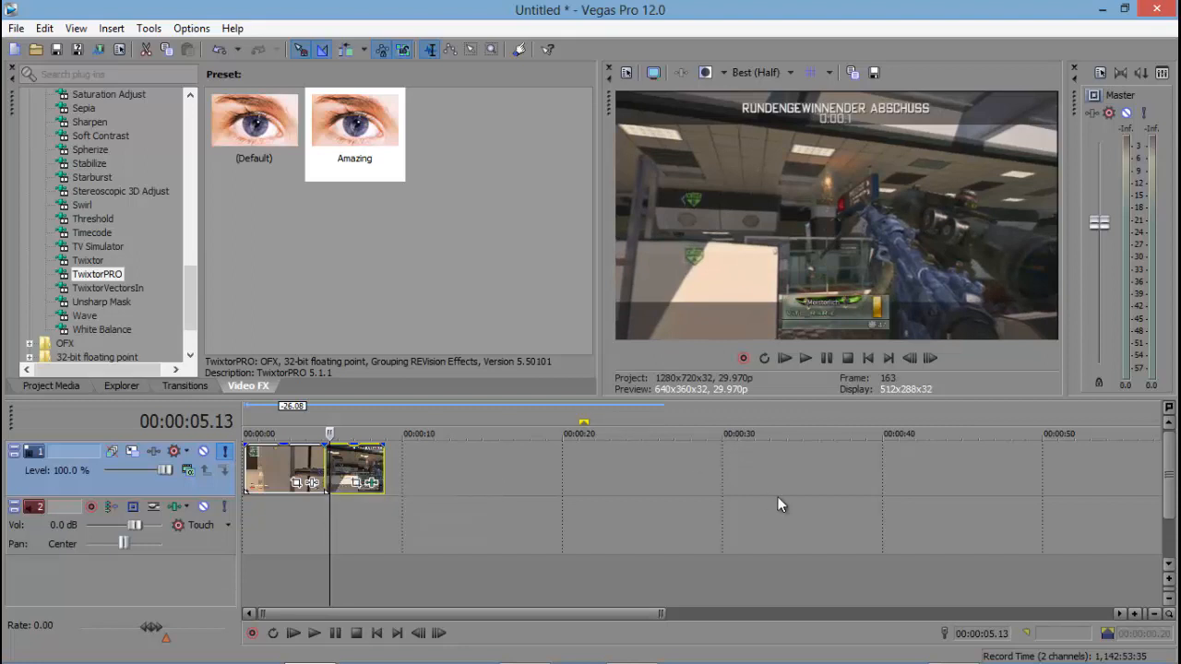
pyautogui.press('Left')
pyautogui.press('Left')
pyautogui.press('Left')
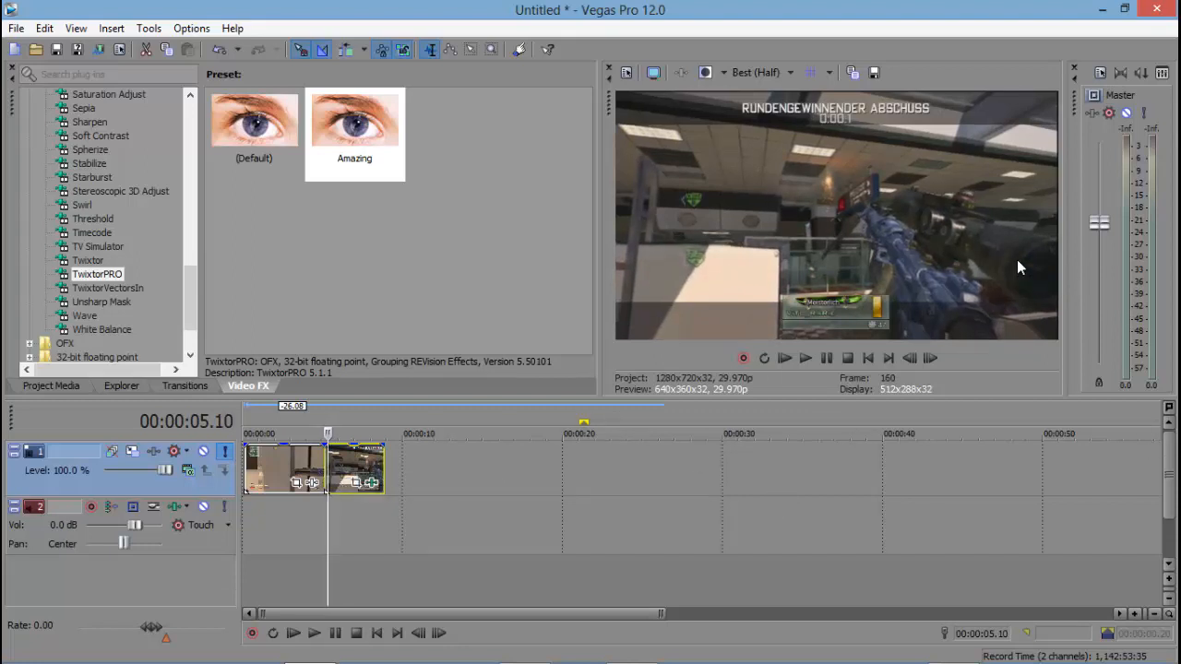
# - Advance frame by frame from 00:00:05.10 through 00:00:05.17 to examine how smoothly the slowed weapon moves
pyautogui.press('Right')
pyautogui.press('Right')
pyautogui.press('Right')
pyautogui.press('Right')
pyautogui.press('Right')
pyautogui.press('Right')
pyautogui.press('Right')
pyautogui.press('Right')
pyautogui.press('Right')
pyautogui.press('Right')
pyautogui.press('Right')
pyautogui.press('Right')
pyautogui.press('Right')
pyautogui.press('Right')
pyautogui.press('Right')
pyautogui.press('Right')
pyautogui.press('Right')
pyautogui.press('Right')
pyautogui.press('Right')
pyautogui.press('Right')
pyautogui.press('Right')
pyautogui.press('Right')
pyautogui.press('Right')
pyautogui.press('Right')
pyautogui.press('Right')
pyautogui.press('Right')
pyautogui.press('Right')
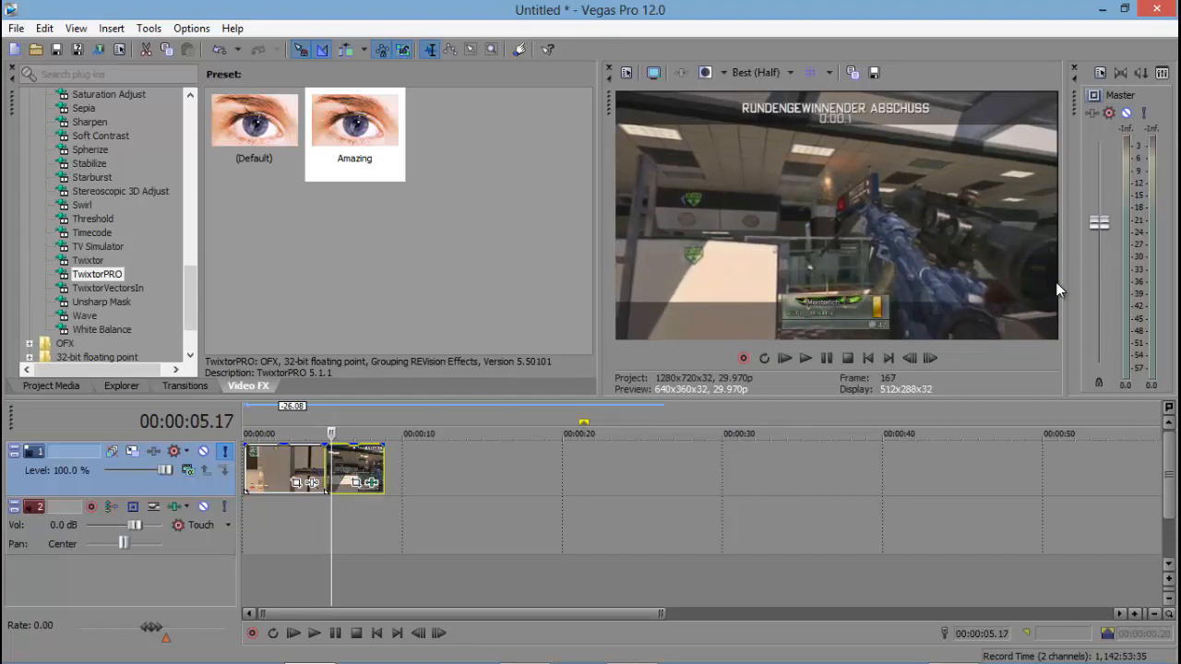
# - Advance frame by frame from 00:00:05.17 to 00:00:08.19 to examine the slowed weapon movement through the second part of the trickshot clip
pyautogui.press('Right')
pyautogui.press('Right')
pyautogui.press('Right')
pyautogui.press('Right')
pyautogui.press('Right')
pyautogui.press('Right')
pyautogui.press('Right')
pyautogui.press('Right')
pyautogui.press('Right')
pyautogui.press('Right')
pyautogui.press('Right')
pyautogui.press('Right')
pyautogui.press('Right')
pyautogui.press('Right')
pyautogui.press('Right')
pyautogui.press('Right')
pyautogui.press('Right')
pyautogui.press('Right')
pyautogui.press('Right')
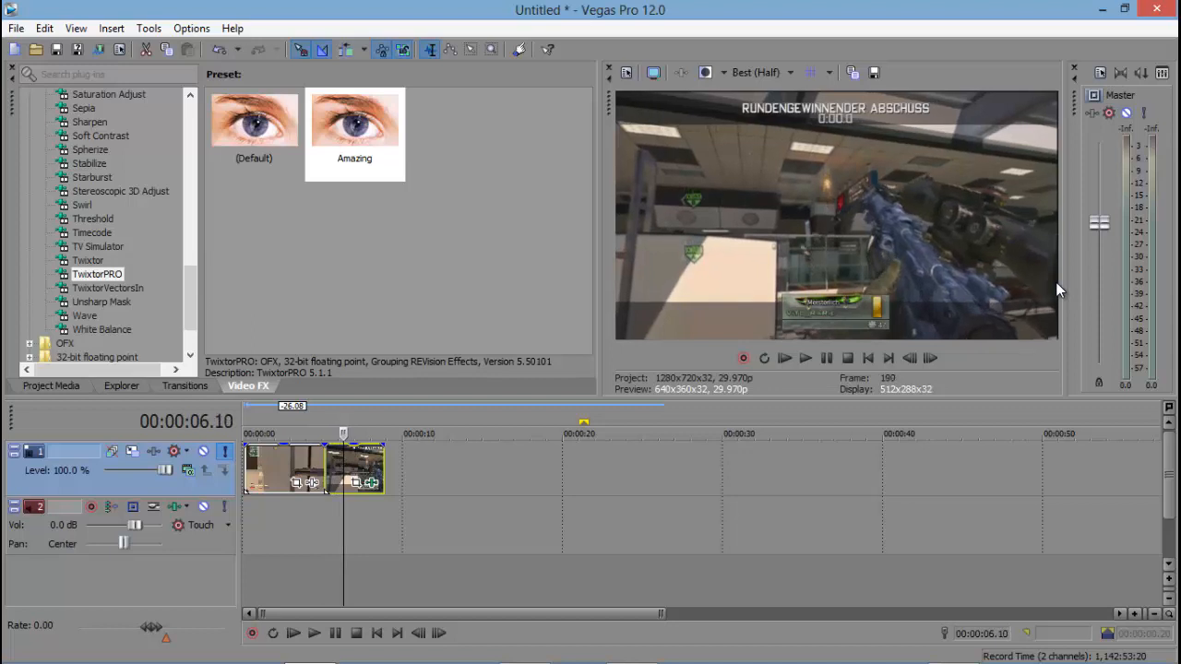
pyautogui.press('Right')
pyautogui.press('Right')
pyautogui.press('Right')
pyautogui.press('Right')
pyautogui.press('Right')
pyautogui.press('Right')
pyautogui.press('Right')
pyautogui.press('Right')
pyautogui.press('Right')
pyautogui.press('Right')
pyautogui.press('Right')
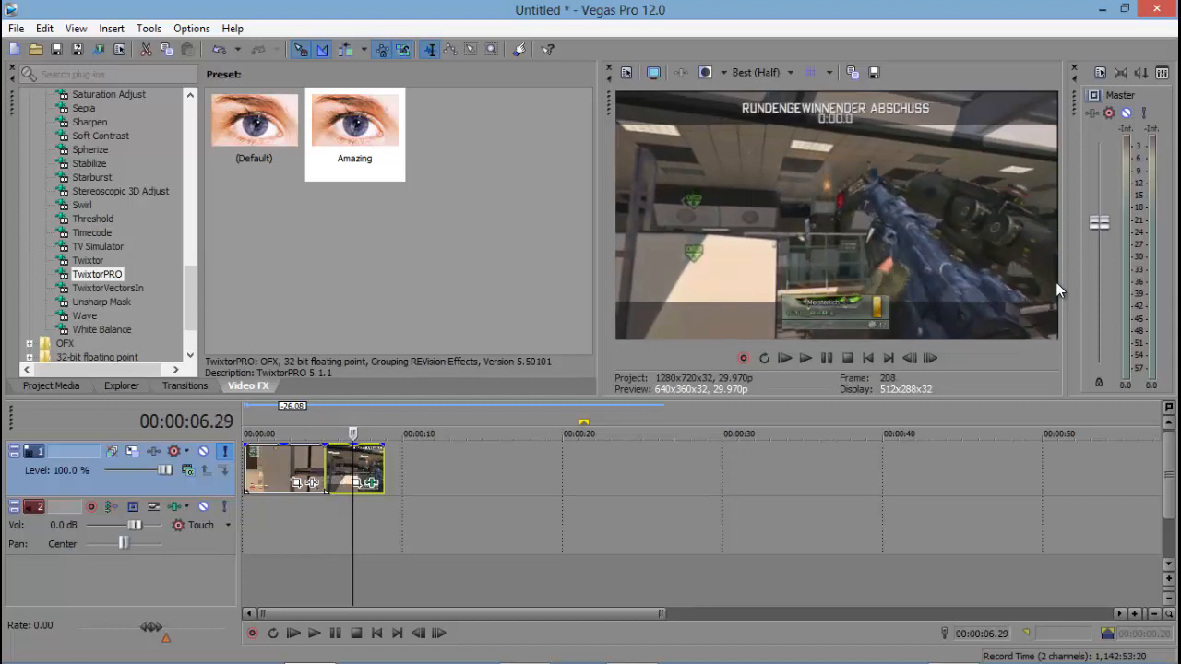
pyautogui.press('Right')
pyautogui.press('Right')
pyautogui.press('Right')
pyautogui.press('Right')
pyautogui.press('Right')
pyautogui.press('Right')
pyautogui.press('Right')
pyautogui.press('Right')
pyautogui.press('Right')
pyautogui.press('Right')
pyautogui.press('Right')
pyautogui.press('Right')
pyautogui.press('Right')
pyautogui.press('Right')
pyautogui.press('Right')
pyautogui.press('Right')
pyautogui.press('Right')
pyautogui.press('Right')
pyautogui.press('Right')
pyautogui.press('Right')
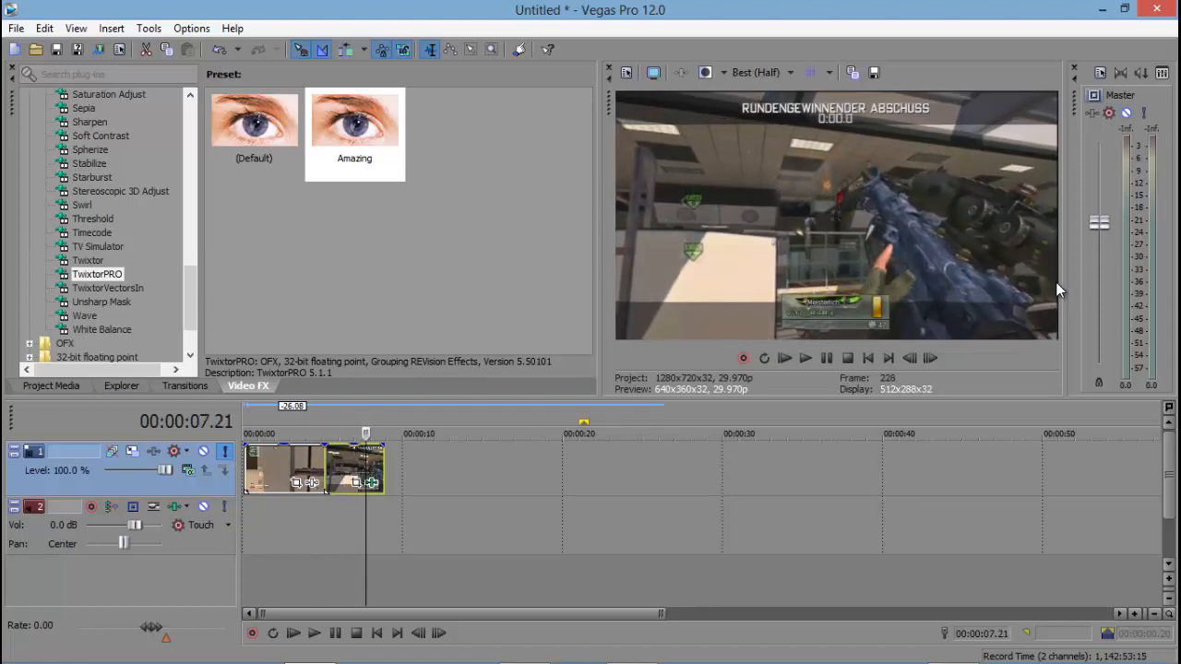
pyautogui.press('Right')
pyautogui.press('Right')
pyautogui.press('Right')
pyautogui.press('Right')
pyautogui.press('Right')
pyautogui.press('Right')
pyautogui.press('Right')
pyautogui.press('Right')
pyautogui.press('Right')
pyautogui.press('Right')
pyautogui.press('Right')
pyautogui.press('Right')
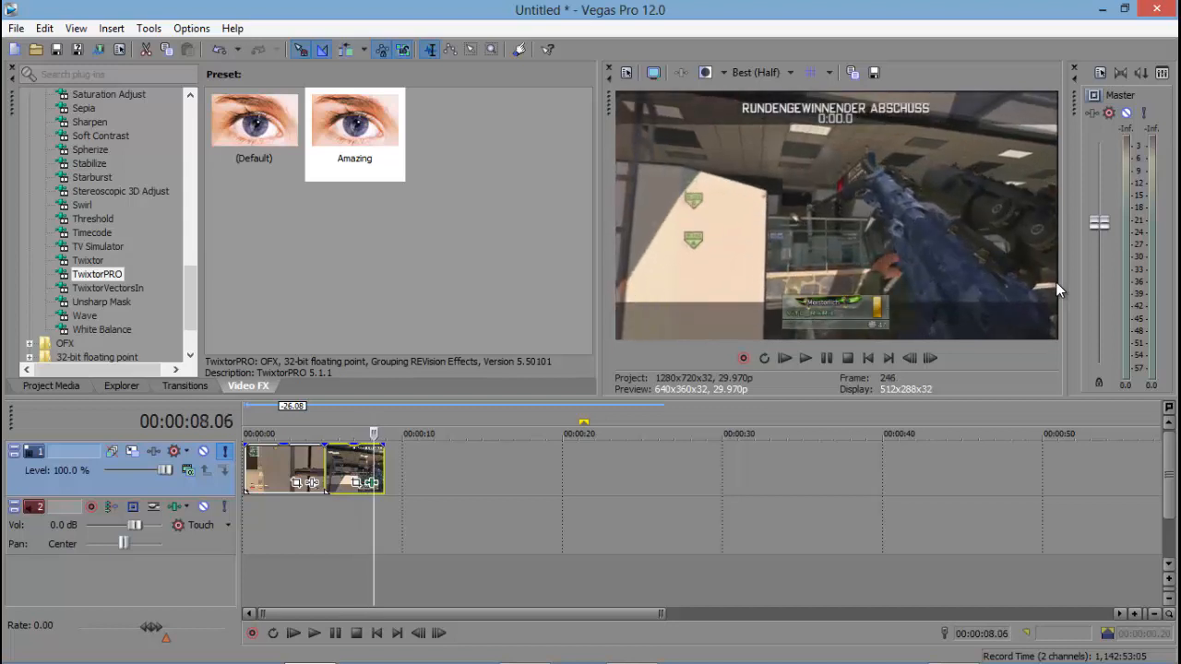
pyautogui.press('Right')
pyautogui.press('Right')
pyautogui.press('Right')
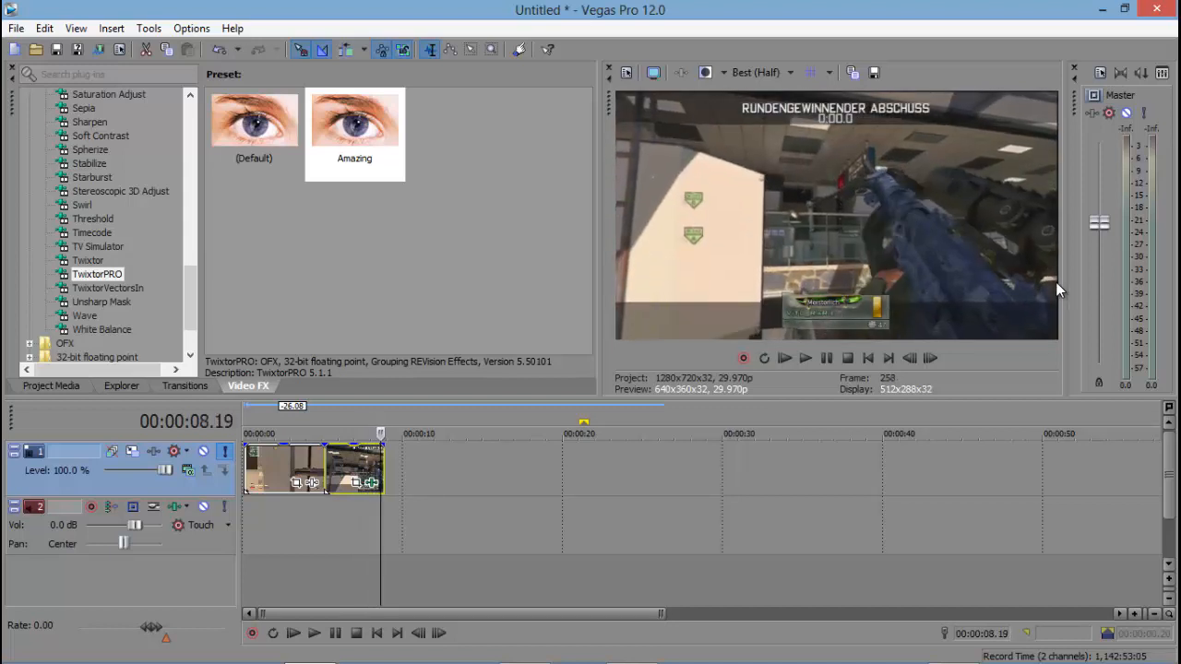
# - Step backward through the slowed frames from 00:00:08.19 to 00:00:07.15 to examine the weapon and background for distortion
pyautogui.press('Left')
pyautogui.press('Left')
pyautogui.press('Left')
pyautogui.press('Left')
pyautogui.press('Left')
pyautogui.press('Left')
pyautogui.press('Left')
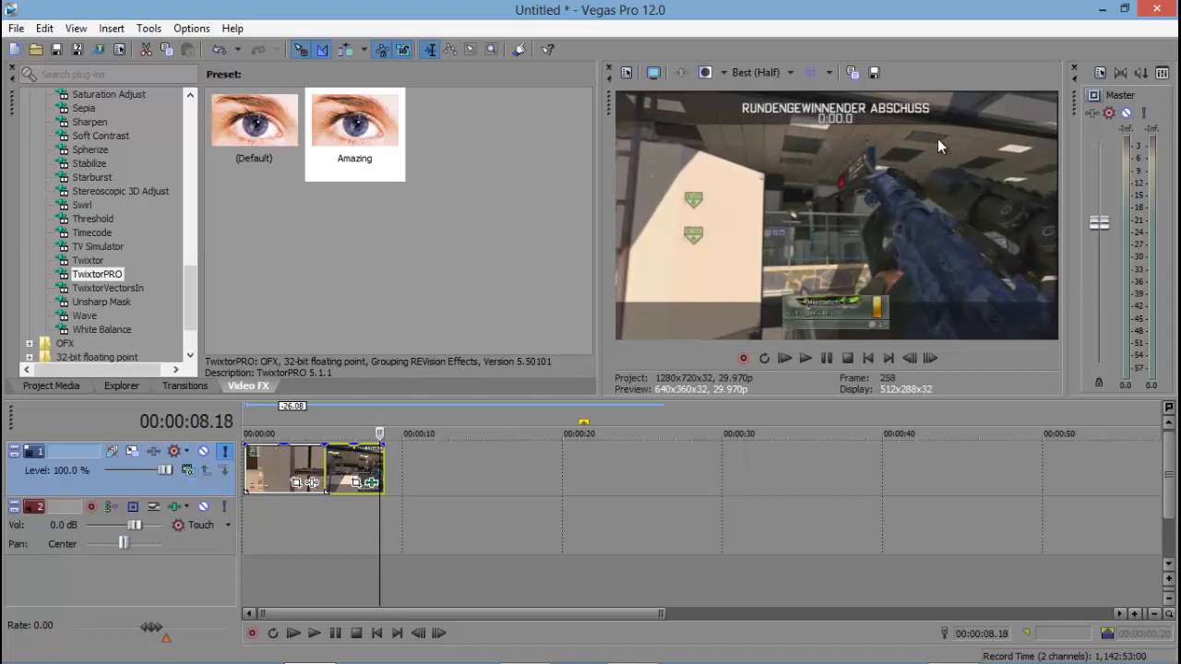
pyautogui.press('Left')
pyautogui.press('Left')
pyautogui.press('Left')
pyautogui.press('Left')
pyautogui.press('Left')
pyautogui.press('Left')
pyautogui.press('Left')
pyautogui.press('Left')
pyautogui.press('Left')
pyautogui.press('Left')
pyautogui.press('Left')
pyautogui.press('Left')
pyautogui.press('Left')
pyautogui.press('Left')
pyautogui.press('Left')
pyautogui.press('Left')
pyautogui.press('Left')
pyautogui.press('Left')
pyautogui.press('Left')
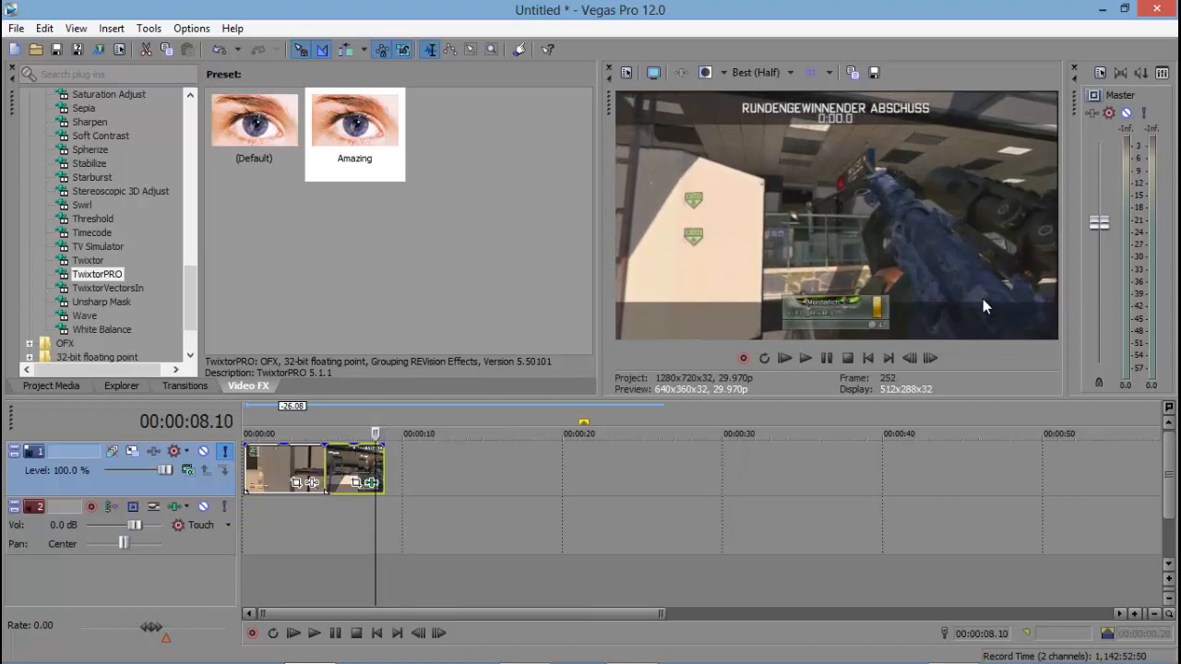
pyautogui.press('Left')
pyautogui.press('Left')
pyautogui.press('Left')
pyautogui.press('Left')
pyautogui.press('Left')
pyautogui.press('Left')
pyautogui.press('Left')
pyautogui.press('Left')
pyautogui.press('Left')
pyautogui.press('Left')
pyautogui.press('Left')
pyautogui.press('Left')
pyautogui.press('Left')
pyautogui.press('Left')
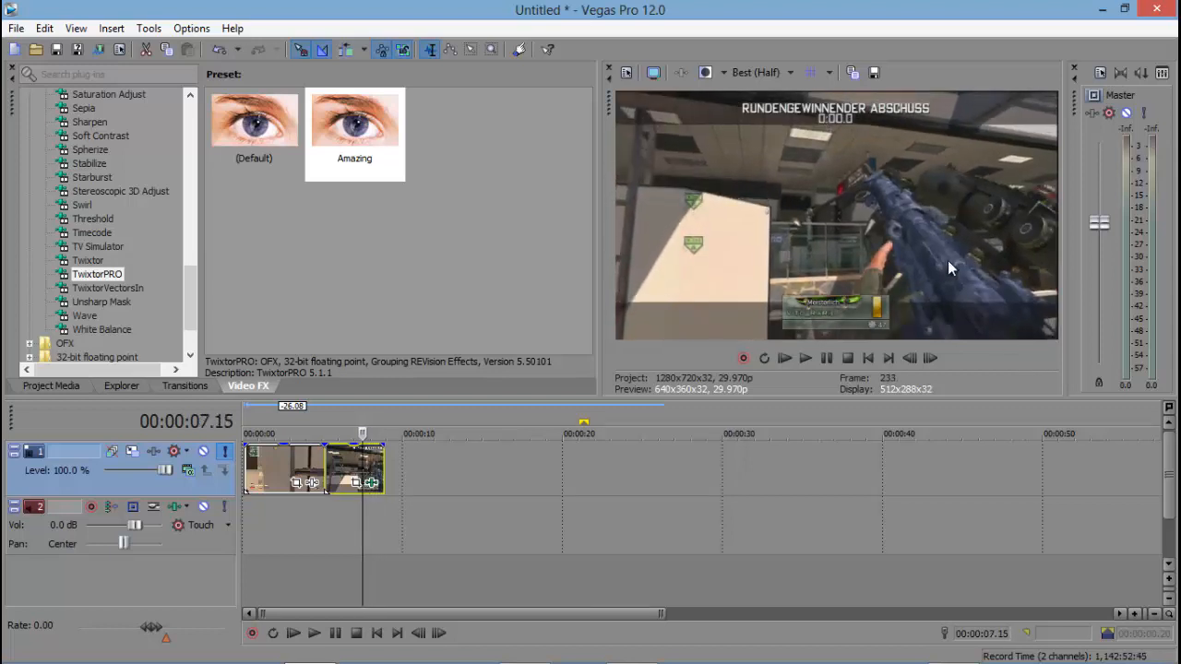
# - Step forward from 00:00:07.15 to the end of the slowed clip at 00:00:08.25, examining its last frames
pyautogui.press('Right')
pyautogui.press('Right')
pyautogui.press('Right')
pyautogui.press('Right')
pyautogui.press('Right')
pyautogui.press('Right')
pyautogui.press('Right')
pyautogui.press('Right')
pyautogui.press('Right')
pyautogui.press('Right')
pyautogui.press('Right')
pyautogui.press('Right')
pyautogui.press('Right')
pyautogui.press('Right')
pyautogui.press('Right')
pyautogui.press('Right')
pyautogui.press('Right')
pyautogui.press('Right')
pyautogui.press('Right')
pyautogui.press('Right')
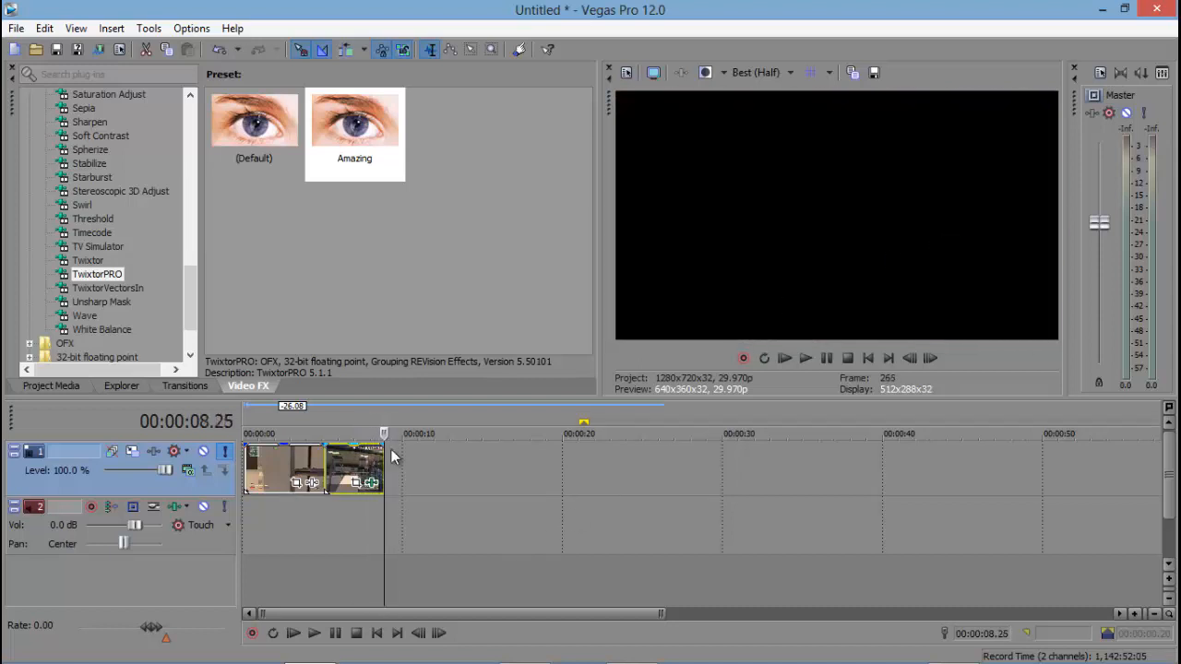
# - Place the playhead at 00:00:06.10 in the second clip part and set its TwixtorPRO effect's Speed % to 4
pyautogui.click(334, 464)
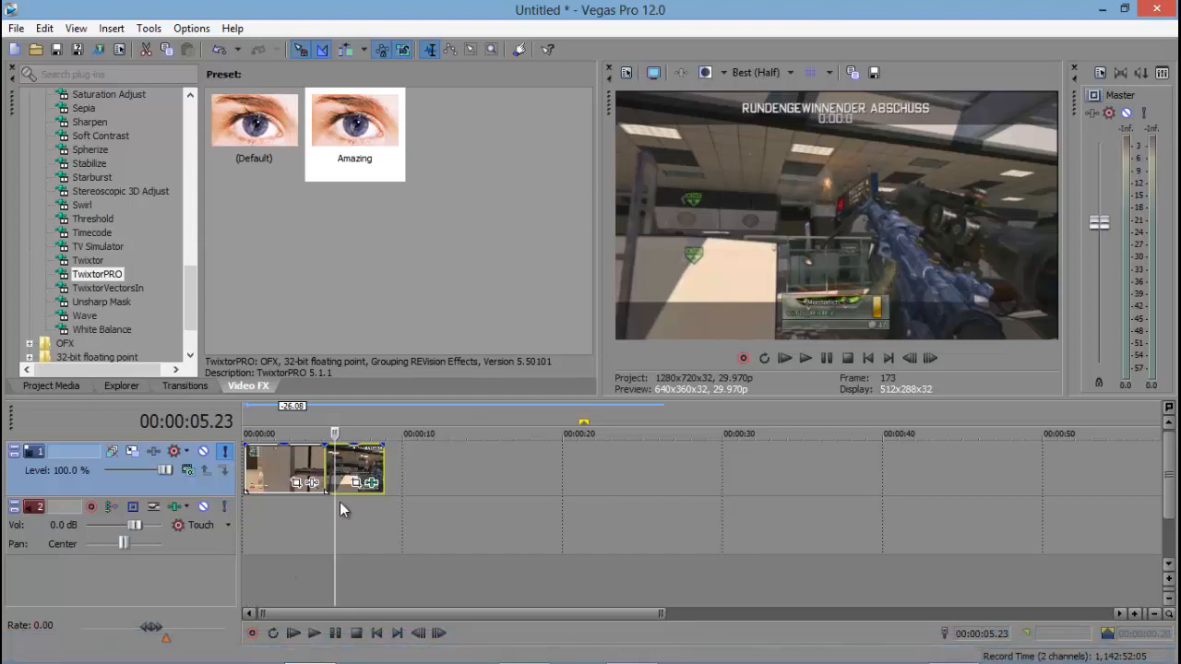
pyautogui.click(343, 460)
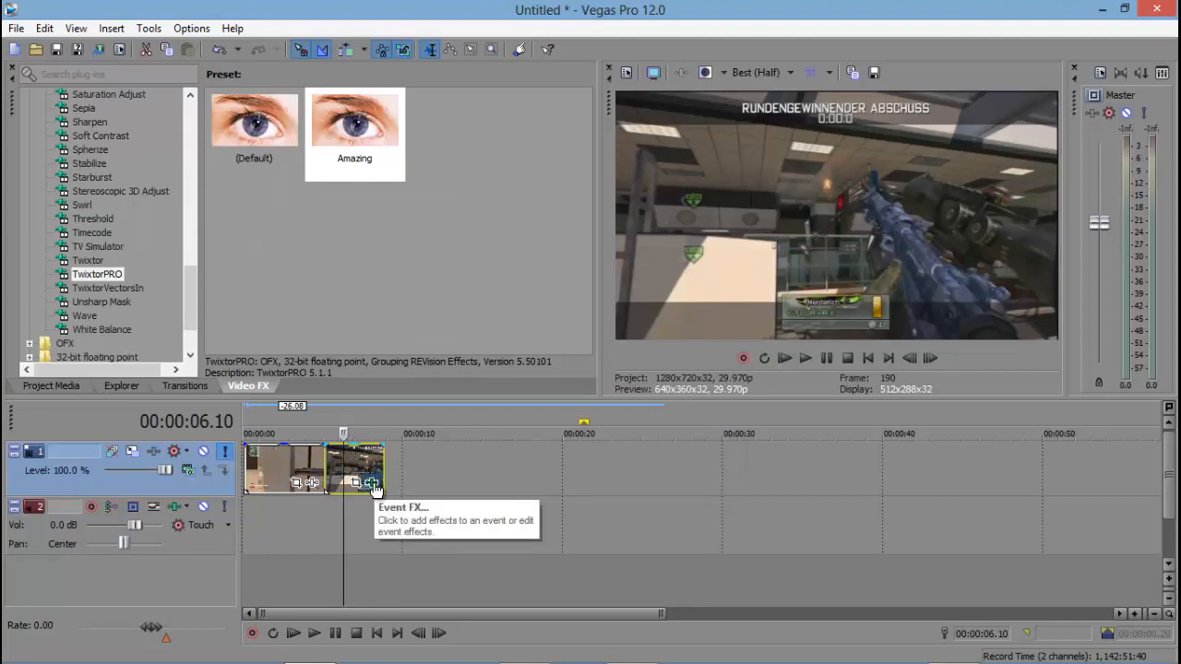
pyautogui.click(372, 484)
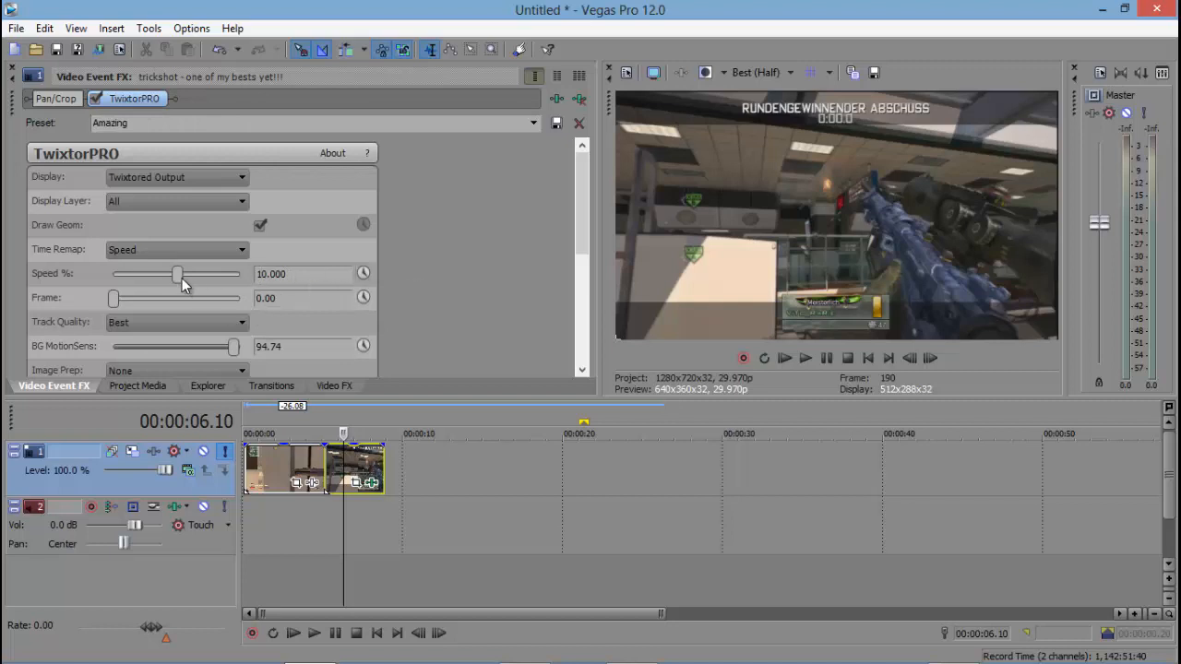
pyautogui.moveTo(182, 277)
pyautogui.mouseDown()
pyautogui.moveTo(166, 281)
pyautogui.moveTo(181, 281)
pyautogui.mouseUp()
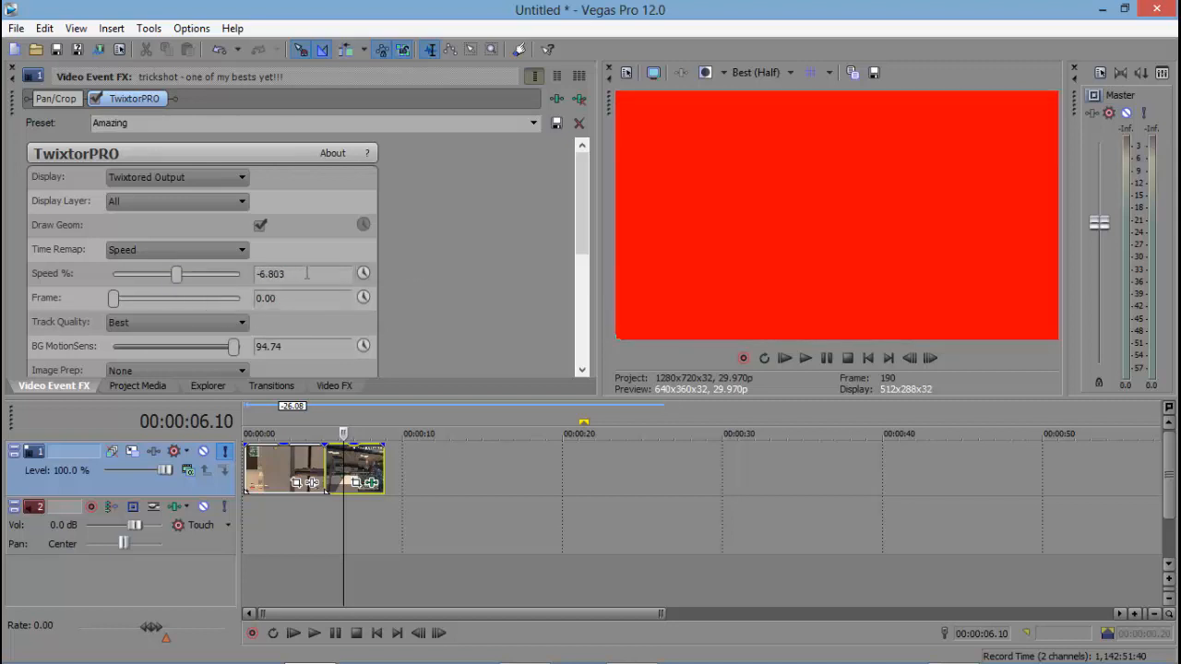
pyautogui.write('4')
pyautogui.press('Return')
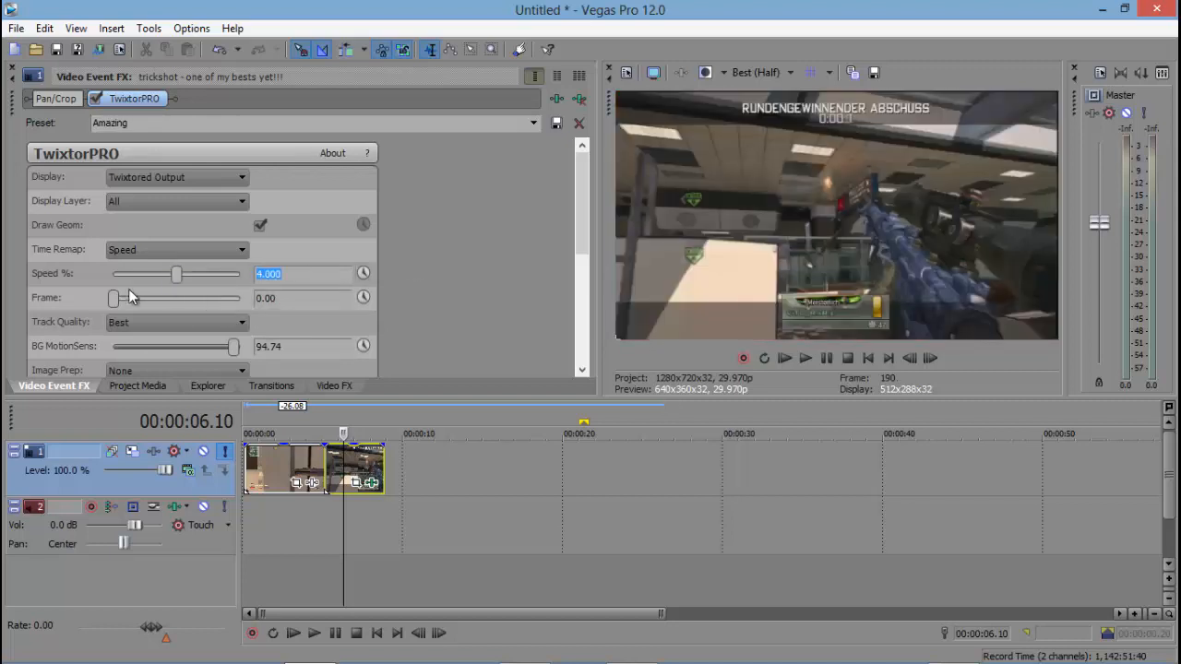
# - Return the playhead to the split at 00:00:05.04 and advance frame by frame to 00:00:05.22 to examine the slower motion
pyautogui.click(330, 453)
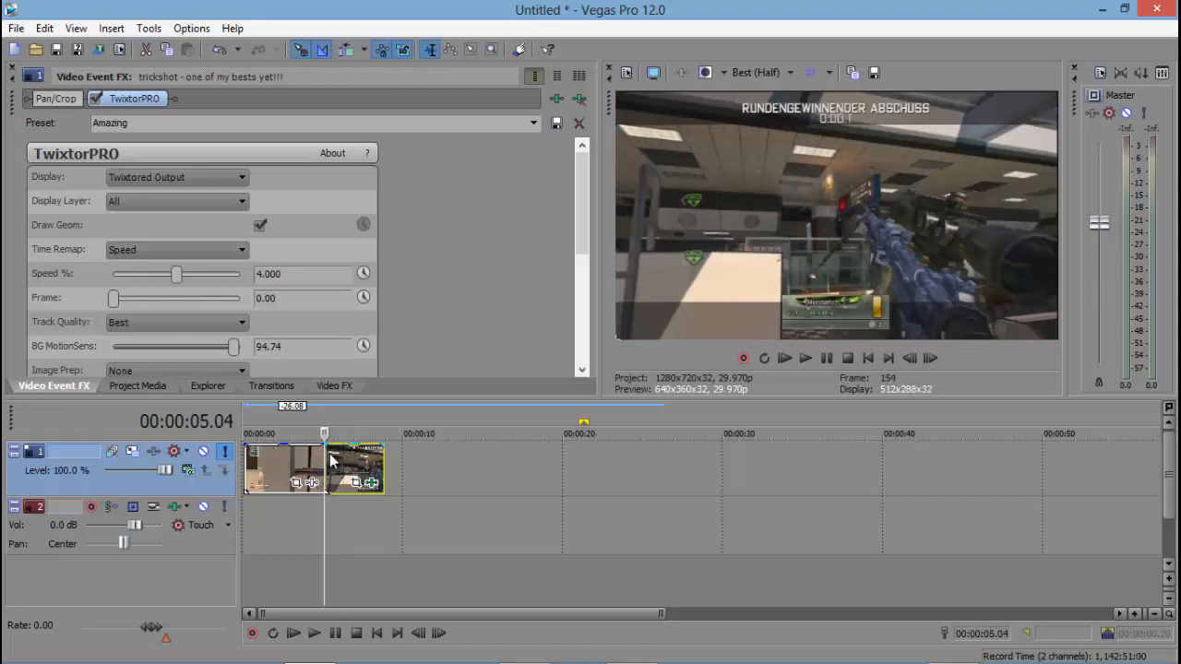
pyautogui.hotkey('alt', 'Right')
pyautogui.hotkey('alt', 'Right')
pyautogui.hotkey('alt', 'Right')
pyautogui.hotkey('alt', 'Right')
pyautogui.hotkey('alt', 'Right')
pyautogui.hotkey('alt', 'Right')
pyautogui.hotkey('alt', 'Right')
pyautogui.hotkey('alt', 'Right')
pyautogui.hotkey('alt', 'Right')
pyautogui.hotkey('alt', 'Right')
pyautogui.hotkey('alt', 'Right')
pyautogui.hotkey('alt', 'Right')
pyautogui.hotkey('alt', 'Right')
pyautogui.hotkey('alt', 'Right')
pyautogui.hotkey('alt', 'Right')
pyautogui.hotkey('alt', 'Right')
pyautogui.hotkey('alt', 'Right')
pyautogui.hotkey('alt', 'Right')
pyautogui.hotkey('alt', 'Right')
pyautogui.hotkey('alt', 'Right')
pyautogui.hotkey('alt', 'Right')
pyautogui.hotkey('alt', 'Right')
pyautogui.hotkey('alt', 'Right')
pyautogui.hotkey('alt', 'Right')
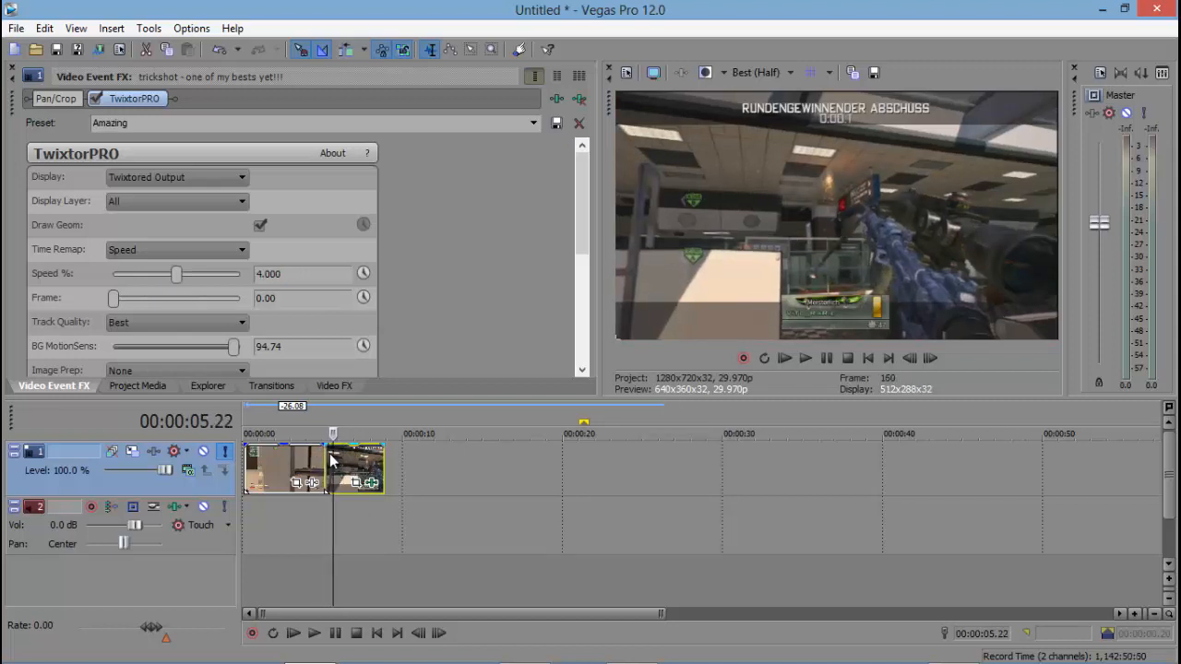
# - Advance frame by frame from 00:00:05.22 to 00:00:08.21, examining the slowed weapon motion up to near the clip's end
pyautogui.hotkey('alt', 'Right')
pyautogui.hotkey('alt', 'Right')
pyautogui.hotkey('alt', 'Right')
pyautogui.hotkey('alt', 'Right')
pyautogui.hotkey('alt', 'Right')
pyautogui.hotkey('alt', 'Right')
pyautogui.hotkey('alt', 'Right')
pyautogui.hotkey('alt', 'Right')
pyautogui.hotkey('alt', 'Right')
pyautogui.hotkey('alt', 'Right')
pyautogui.hotkey('alt', 'Right')
pyautogui.hotkey('alt', 'Right')
pyautogui.hotkey('alt', 'Right')
pyautogui.hotkey('alt', 'Right')
pyautogui.hotkey('alt', 'Right')
pyautogui.hotkey('alt', 'Right')
pyautogui.hotkey('alt', 'Right')
pyautogui.hotkey('alt', 'Right')
pyautogui.hotkey('alt', 'Right')
pyautogui.hotkey('alt', 'Right')
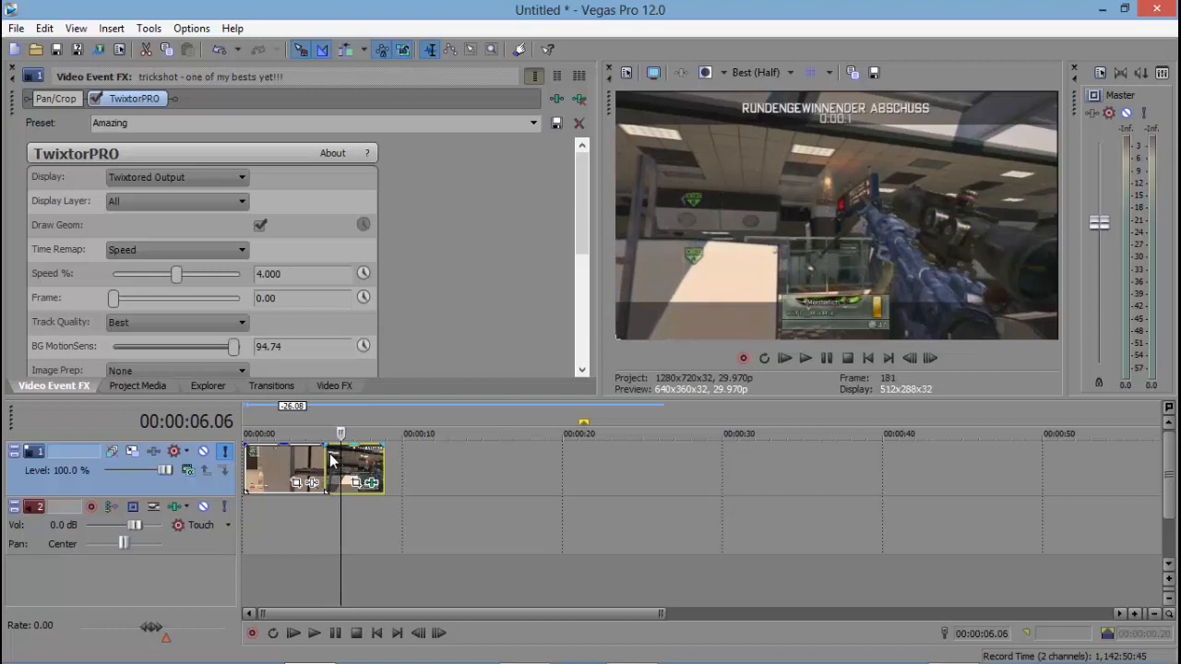
pyautogui.hotkey('alt', 'Right')
pyautogui.hotkey('alt', 'Right')
pyautogui.hotkey('alt', 'Right')
pyautogui.hotkey('alt', 'Right')
pyautogui.hotkey('alt', 'Right')
pyautogui.hotkey('alt', 'Right')
pyautogui.hotkey('alt', 'Right')
pyautogui.hotkey('alt', 'Right')
pyautogui.hotkey('alt', 'Right')
pyautogui.hotkey('alt', 'Right')
pyautogui.hotkey('alt', 'Right')
pyautogui.hotkey('alt', 'Right')
pyautogui.hotkey('alt', 'Right')
pyautogui.hotkey('alt', 'Right')
pyautogui.hotkey('alt', 'Right')
pyautogui.hotkey('alt', 'Right')
pyautogui.hotkey('alt', 'Right')
pyautogui.hotkey('alt', 'Right')
pyautogui.hotkey('alt', 'Right')
pyautogui.hotkey('alt', 'Right')
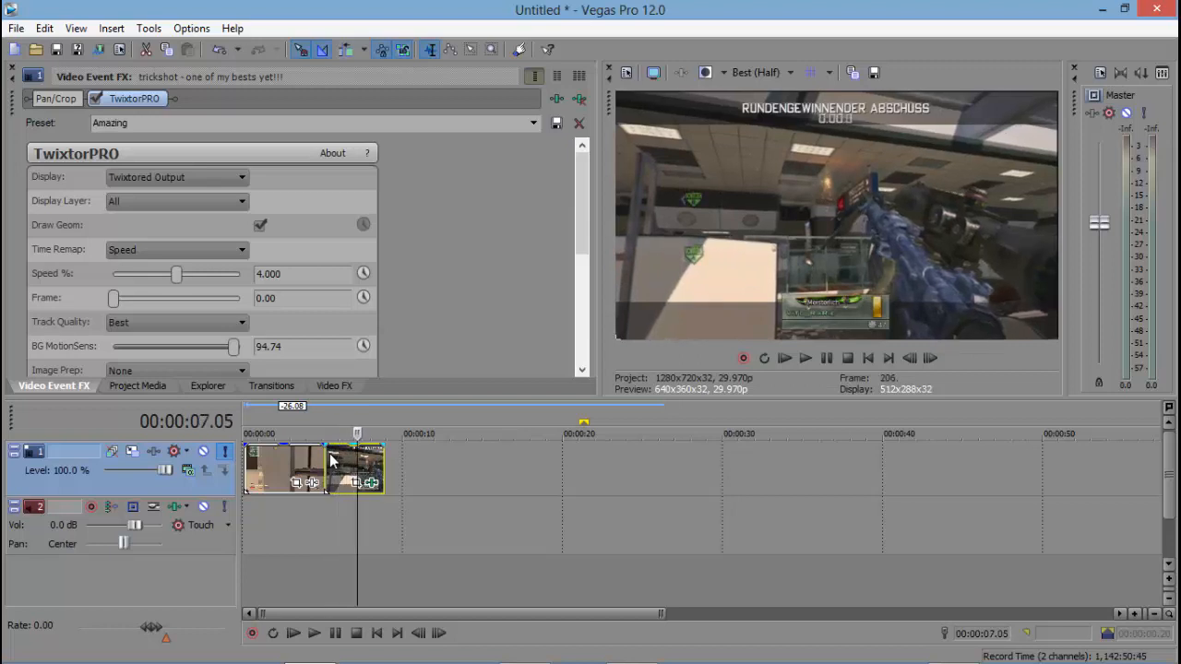
pyautogui.hotkey('alt', 'Right')
pyautogui.hotkey('alt', 'Right')
pyautogui.hotkey('alt', 'Right')
pyautogui.hotkey('alt', 'Right')
pyautogui.hotkey('alt', 'Right')
pyautogui.hotkey('alt', 'Right')
pyautogui.hotkey('alt', 'Right')
pyautogui.hotkey('alt', 'Right')
pyautogui.hotkey('alt', 'Right')
pyautogui.hotkey('alt', 'Right')
pyautogui.hotkey('alt', 'Right')
pyautogui.hotkey('alt', 'Right')
pyautogui.hotkey('alt', 'Right')
pyautogui.hotkey('alt', 'Right')
pyautogui.hotkey('alt', 'Right')
pyautogui.hotkey('alt', 'Right')
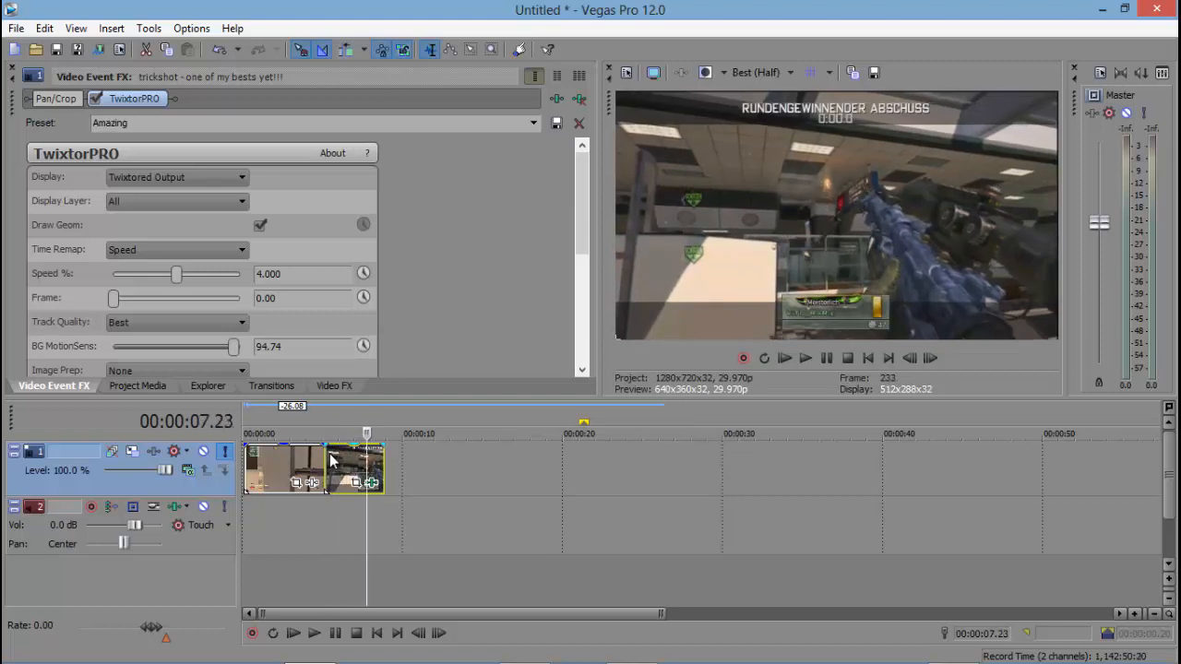
pyautogui.hotkey('alt', 'Right')
pyautogui.hotkey('alt', 'Right')
pyautogui.hotkey('alt', 'Right')
pyautogui.hotkey('alt', 'Right')
pyautogui.hotkey('alt', 'Right')
pyautogui.hotkey('alt', 'Right')
pyautogui.hotkey('alt', 'Right')
pyautogui.hotkey('alt', 'Right')
pyautogui.hotkey('alt', 'Right')
pyautogui.hotkey('alt', 'Right')
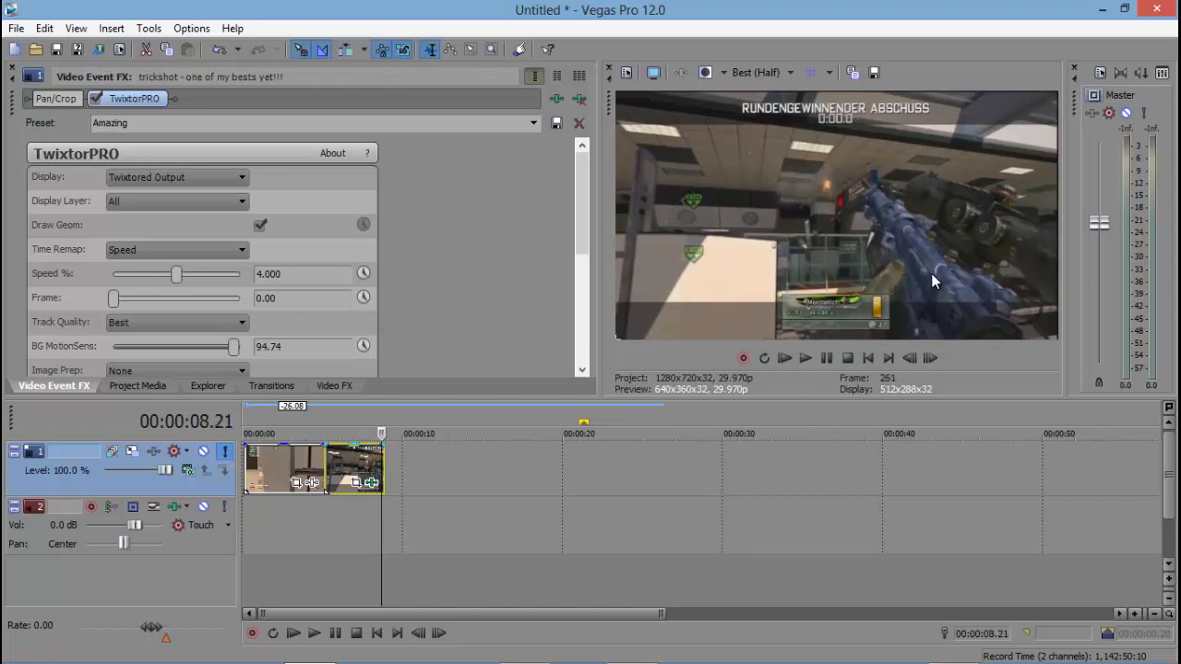
# - Try a Speed % of 1 in the second clip part's TwixtorPRO effect and restore it to 4
pyautogui.doubleClick(287, 275)
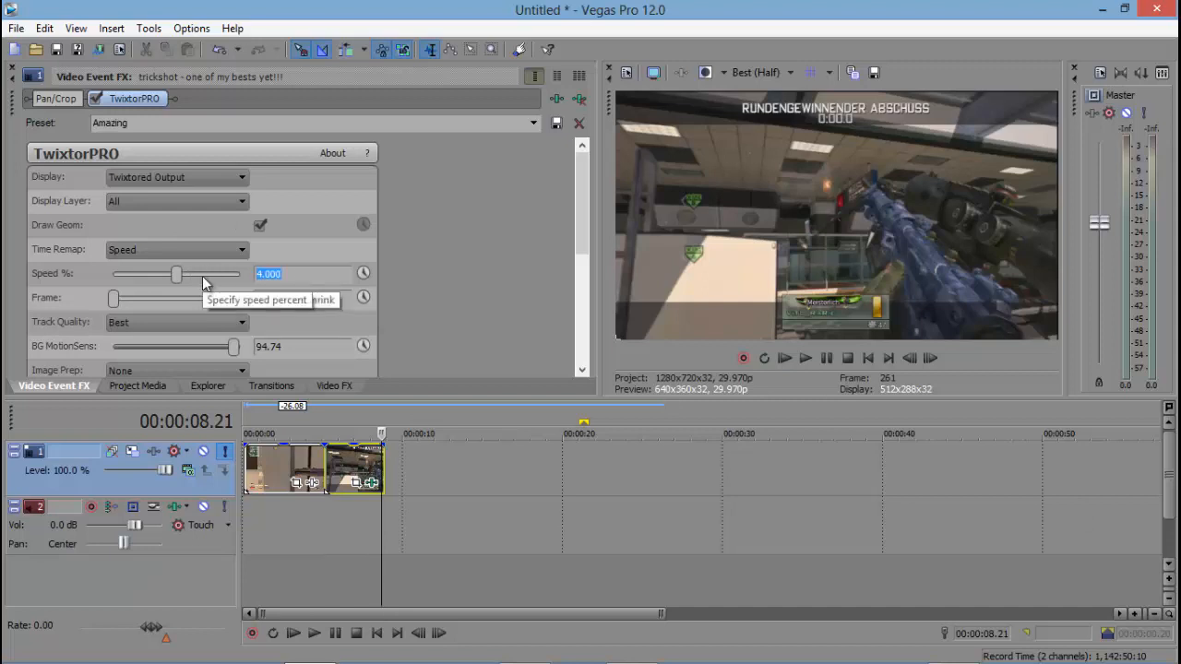
pyautogui.write('10')
pyautogui.press('Return')
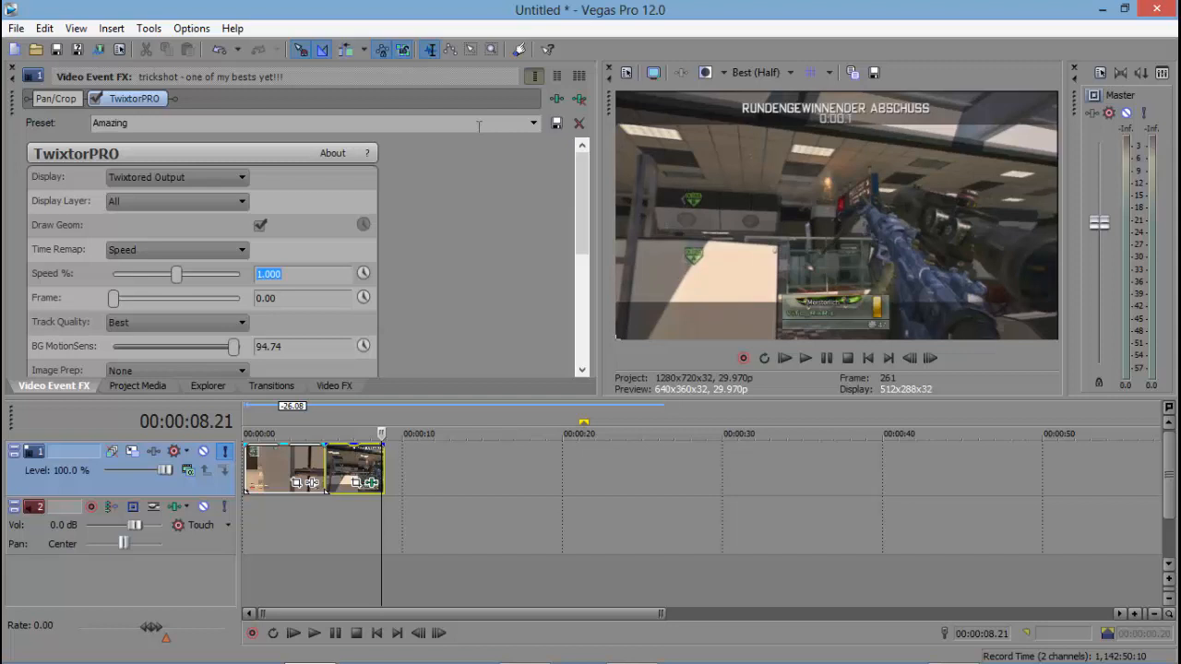
pyautogui.press('Return')
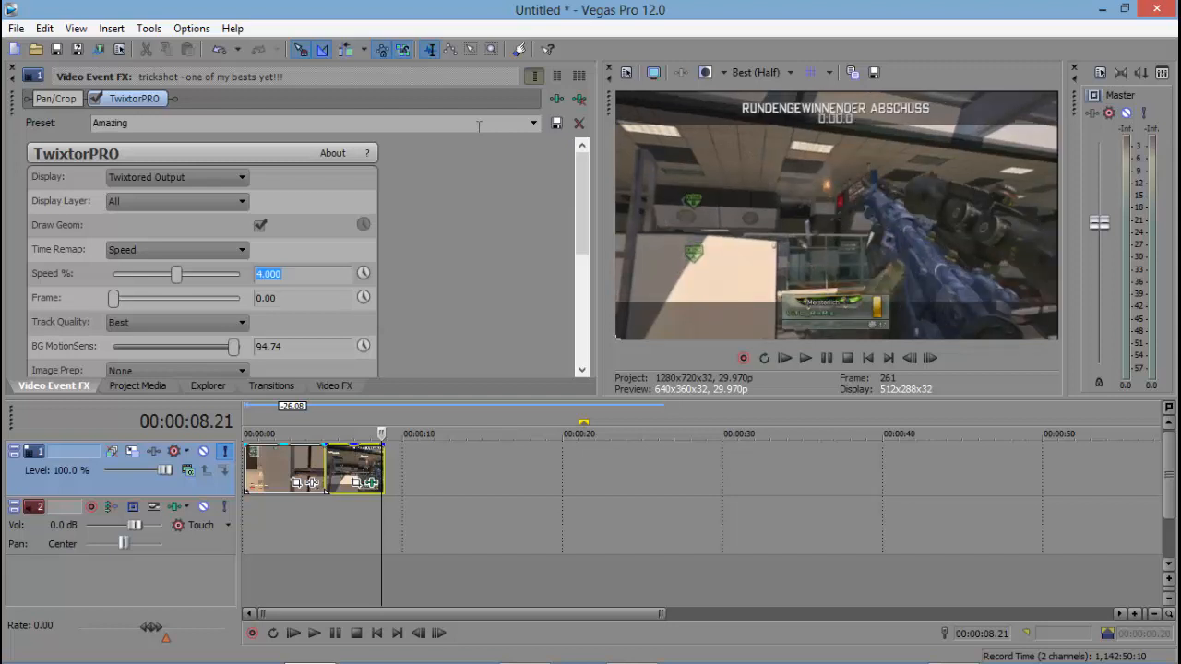
# - Try a TwixtorPRO Speed % of 0.5 with playback from the split at 00:00:05.04, and return the value to 4
pyautogui.write('2')
pyautogui.press('Return')
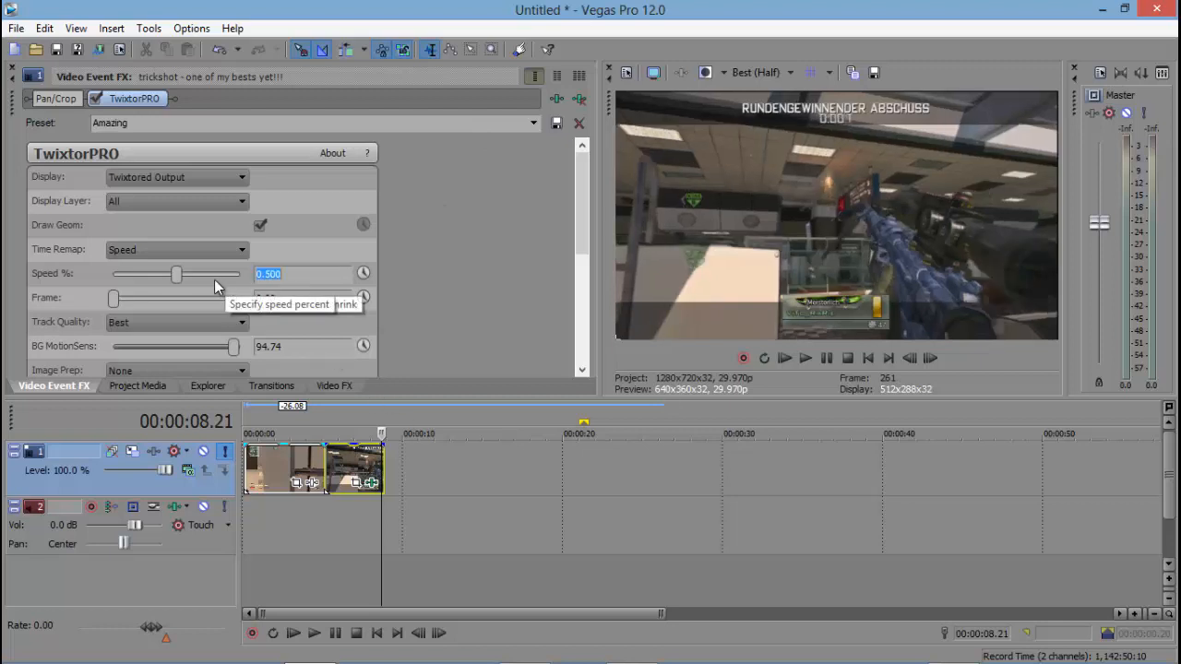
pyautogui.click(322, 461)
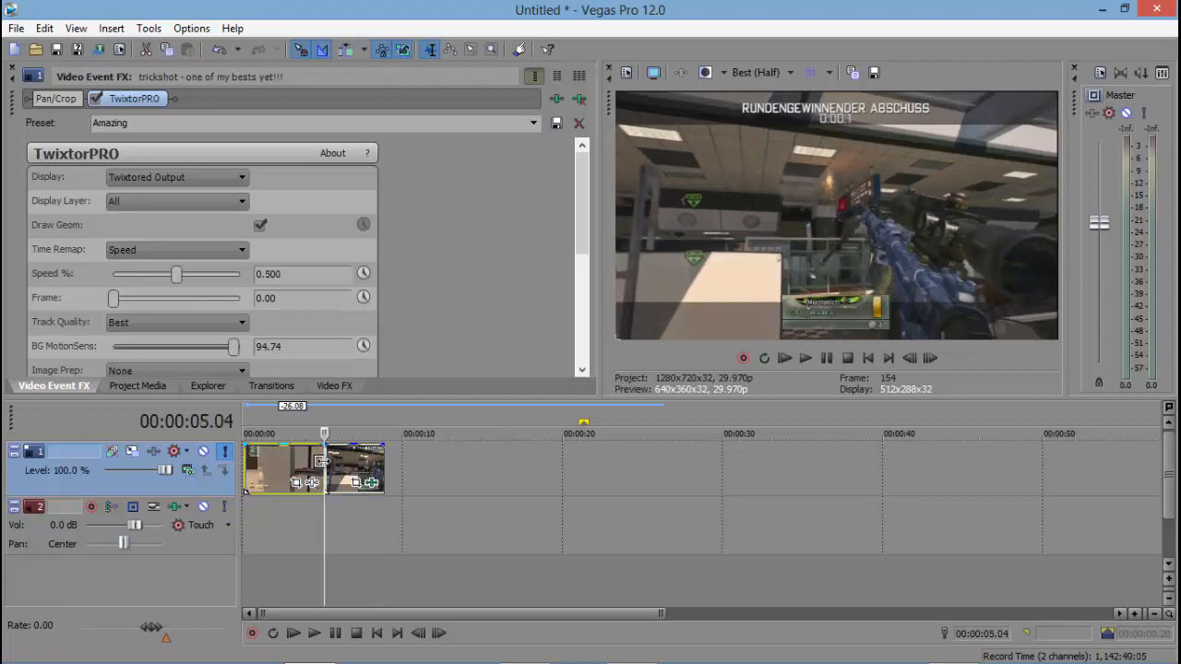
pyautogui.press('space')
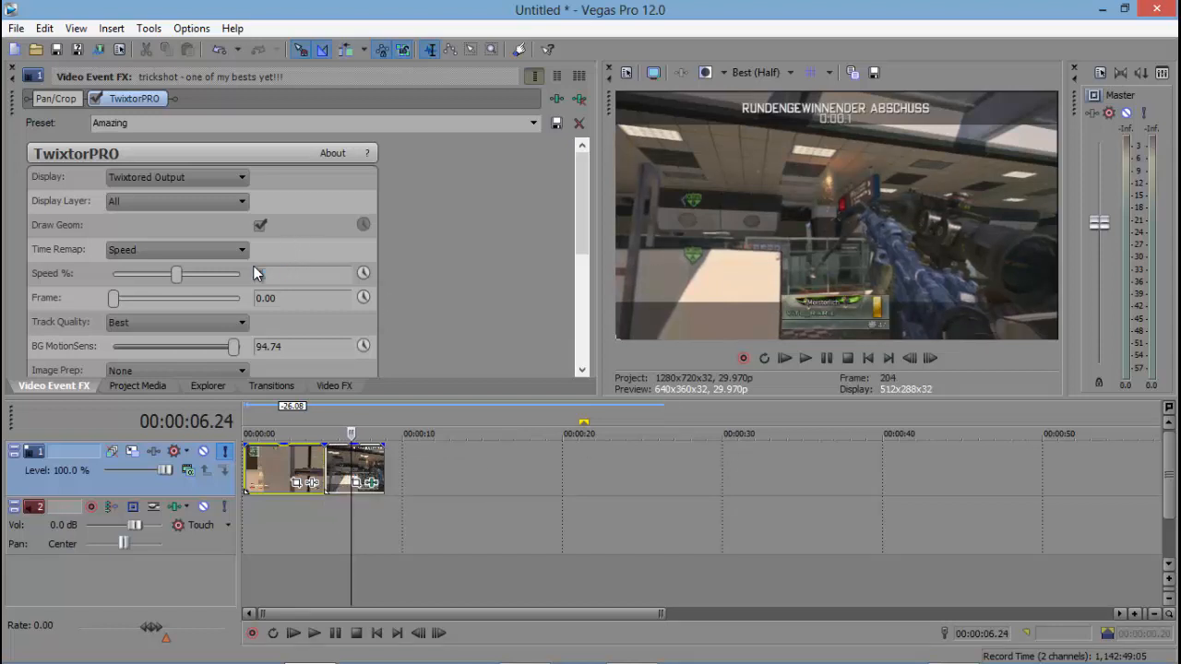
pyautogui.click(254, 269)
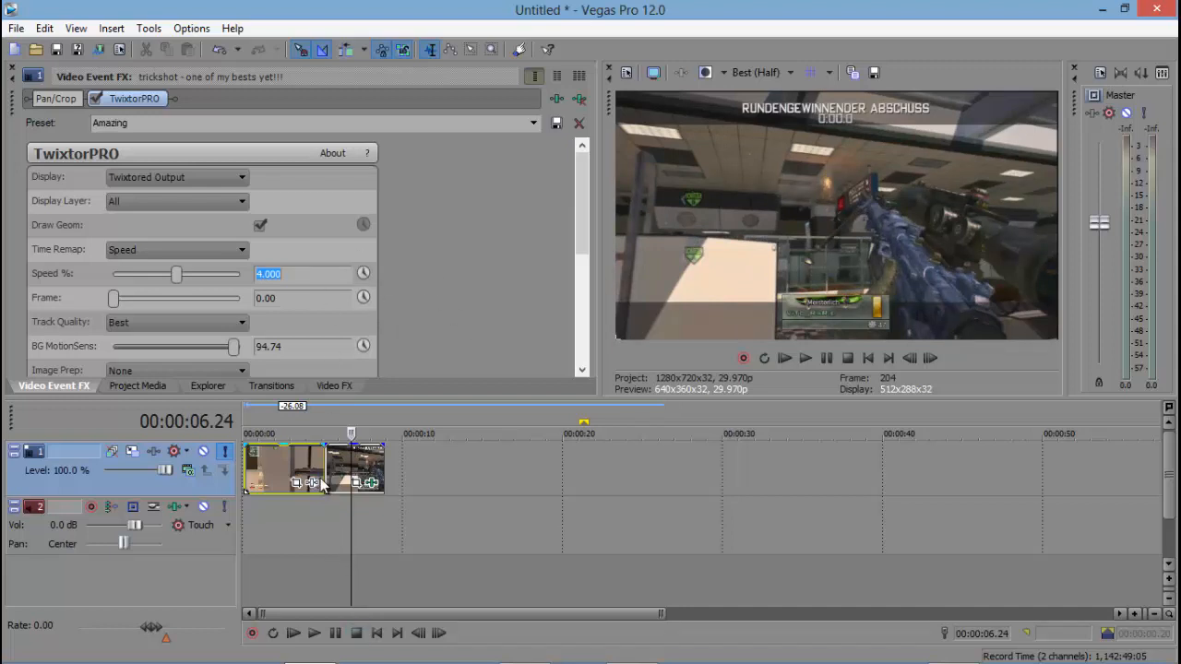
# - Place the playhead at 00:00:00.03 and play both clip parts through into the slowed section
pyautogui.click(249, 468)
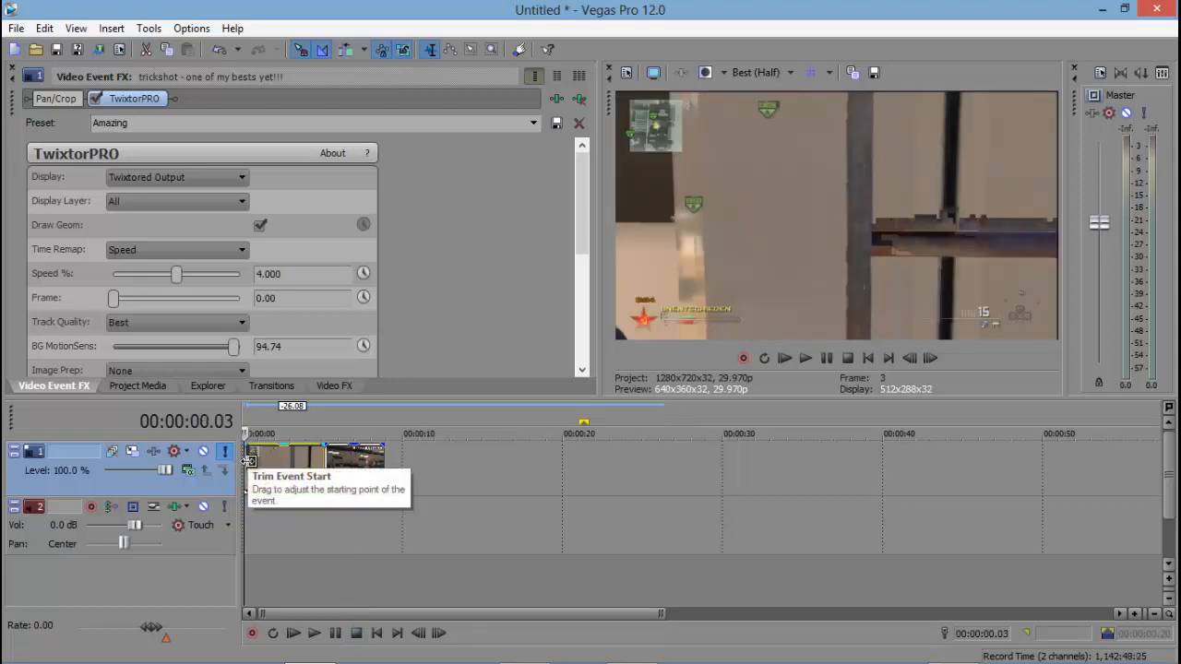
pyautogui.press('space')
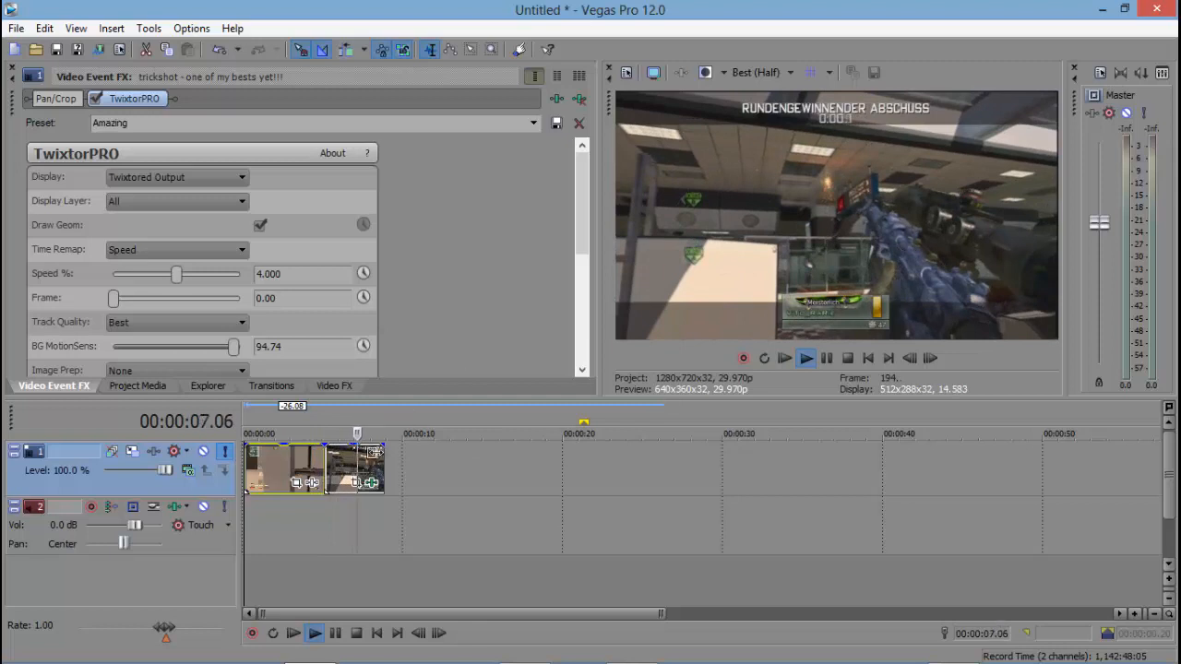
pyautogui.press('space')
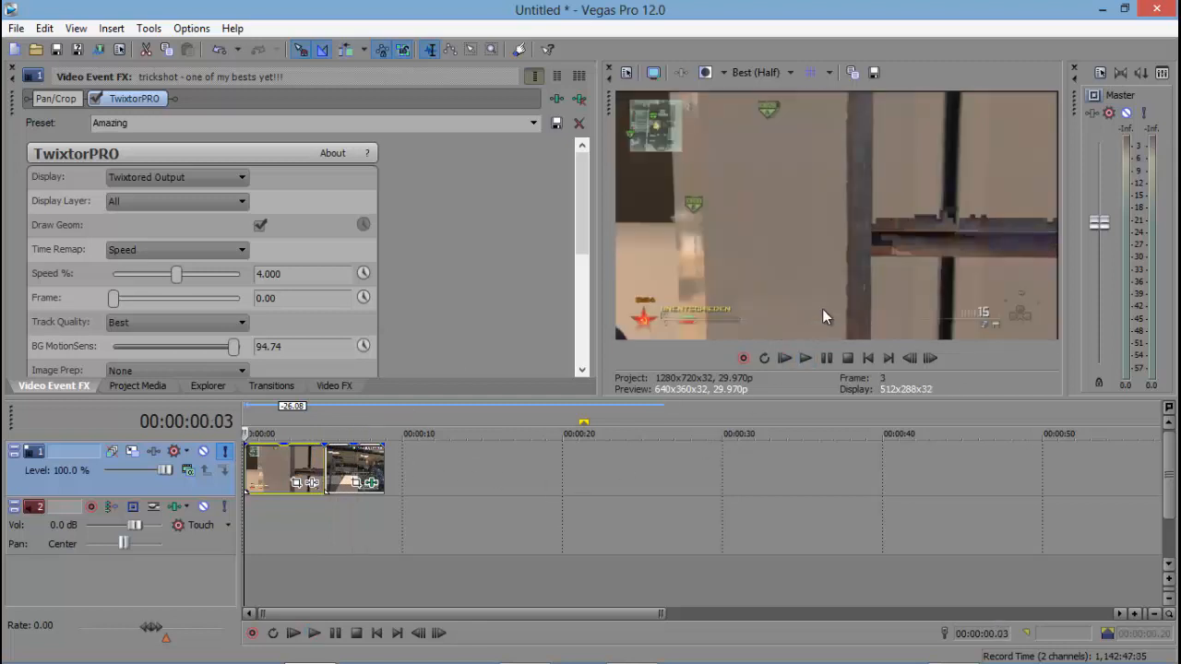
# - Split the first clip part at 00:00:00.14, delete the short leading piece, and close the Video Event FX window
pyautogui.scroll(5, 252, 487)
pyautogui.click(264, 478)
pyautogui.click(322, 481)
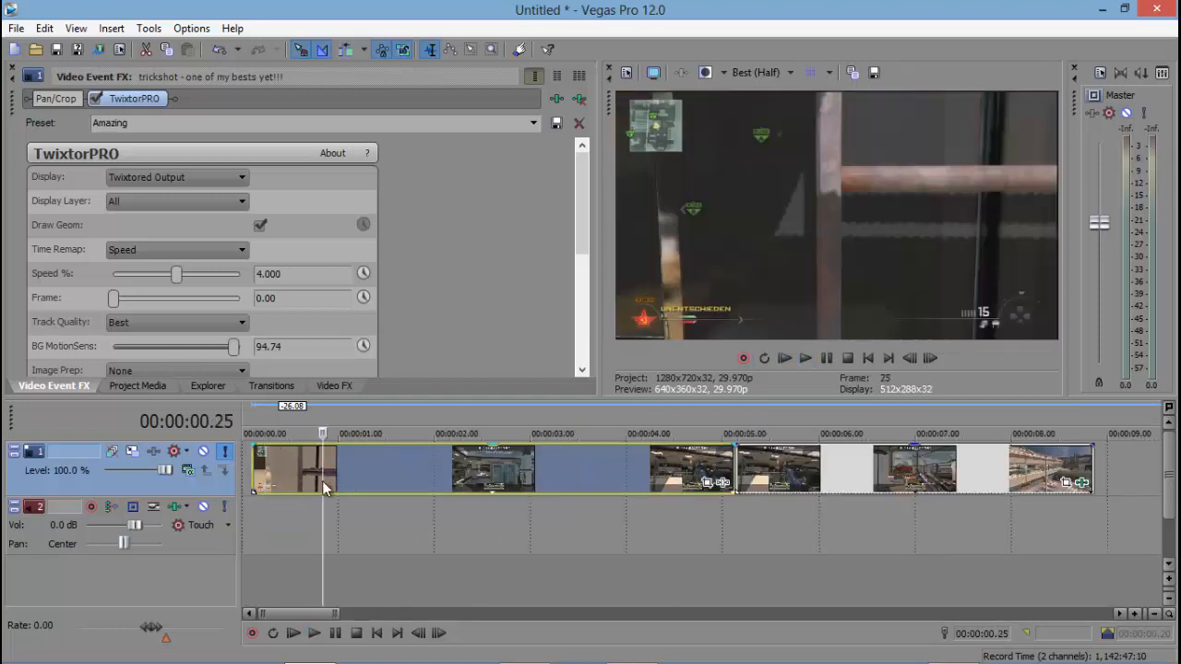
pyautogui.click(289, 477)
pyautogui.press('s')
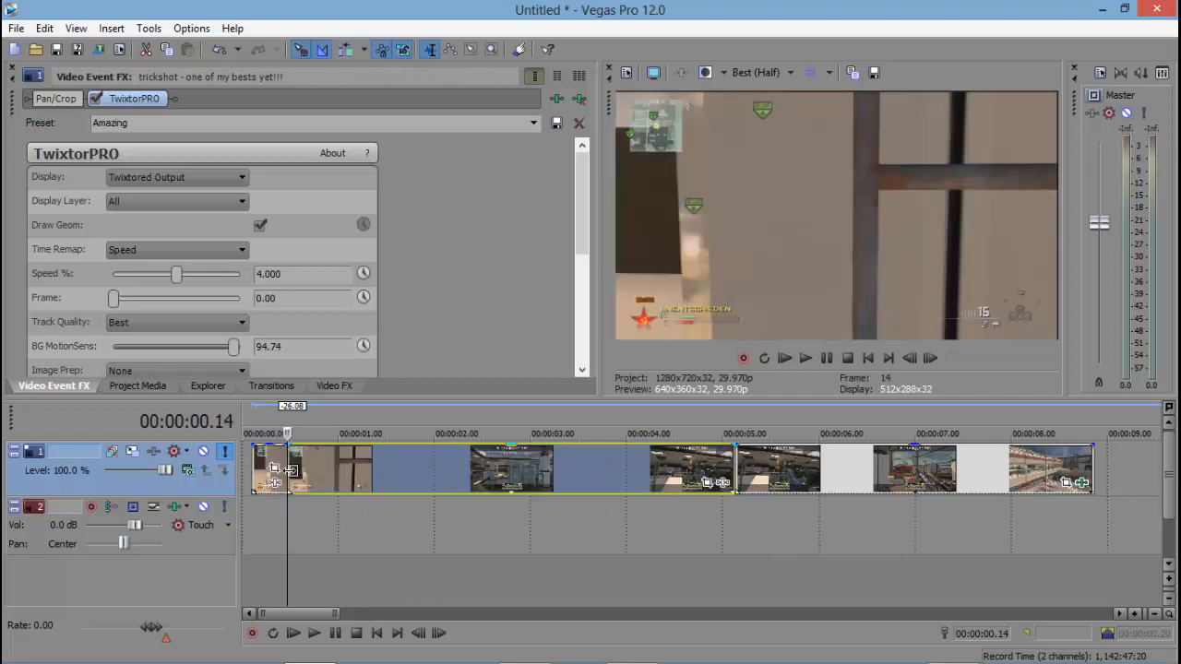
pyautogui.rightClick(265, 462)
pyautogui.click(309, 324)
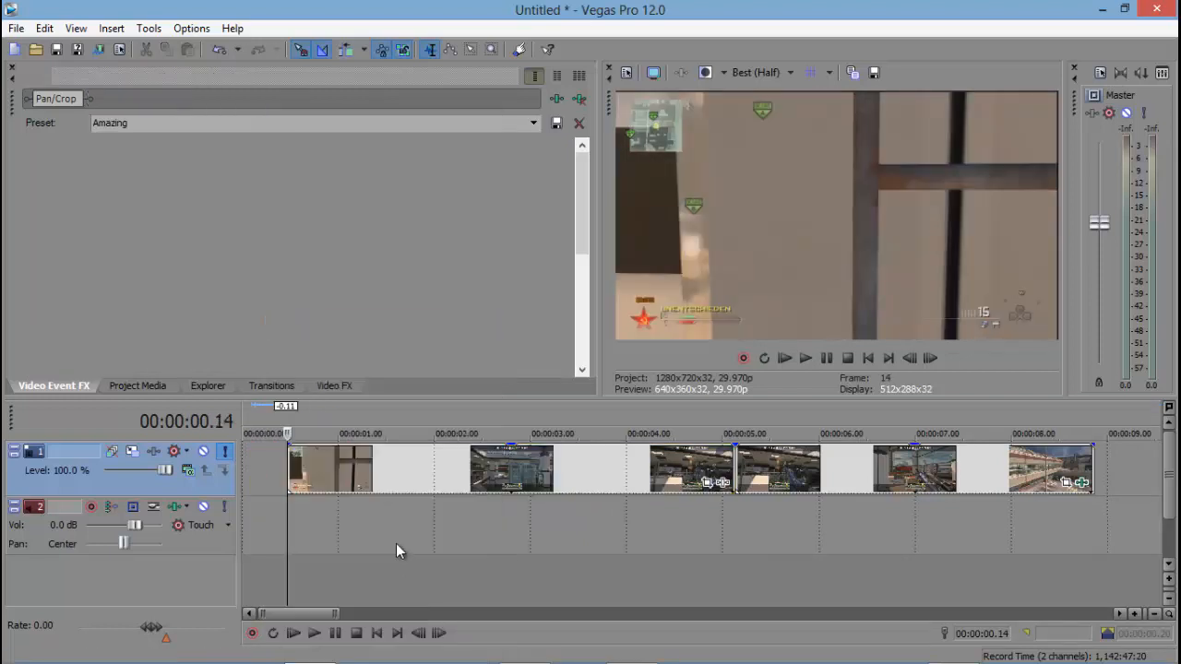
pyautogui.scroll(-6, 379, 488)
pyautogui.scroll(4, 339, 494)
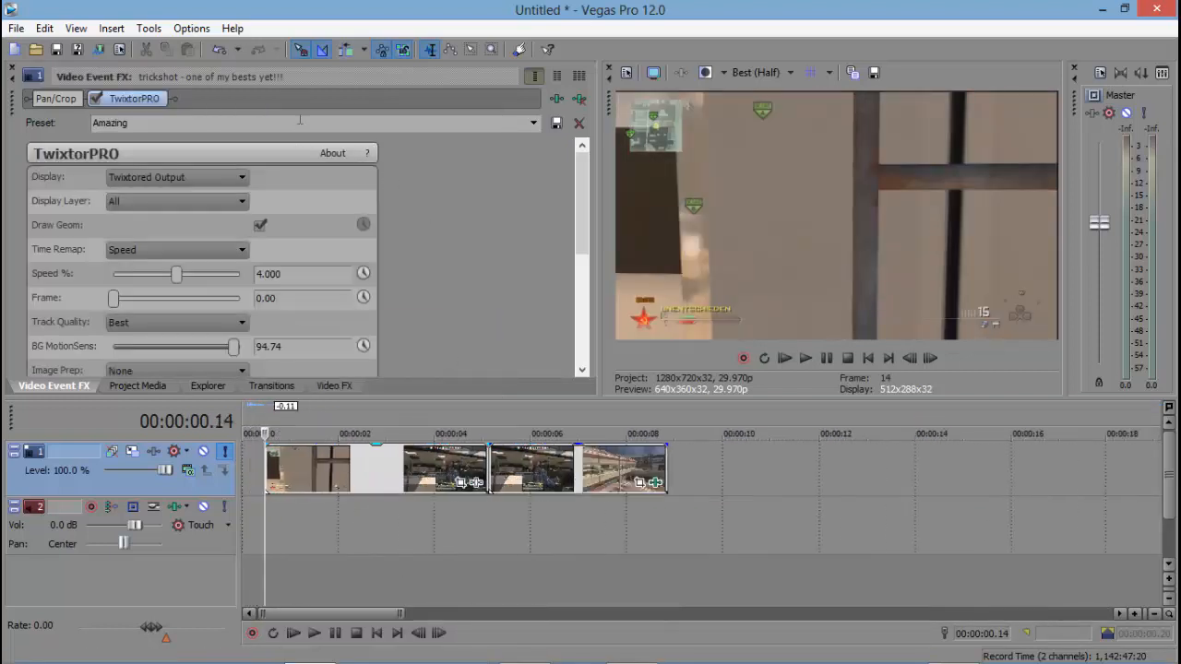
pyautogui.click(12, 71)
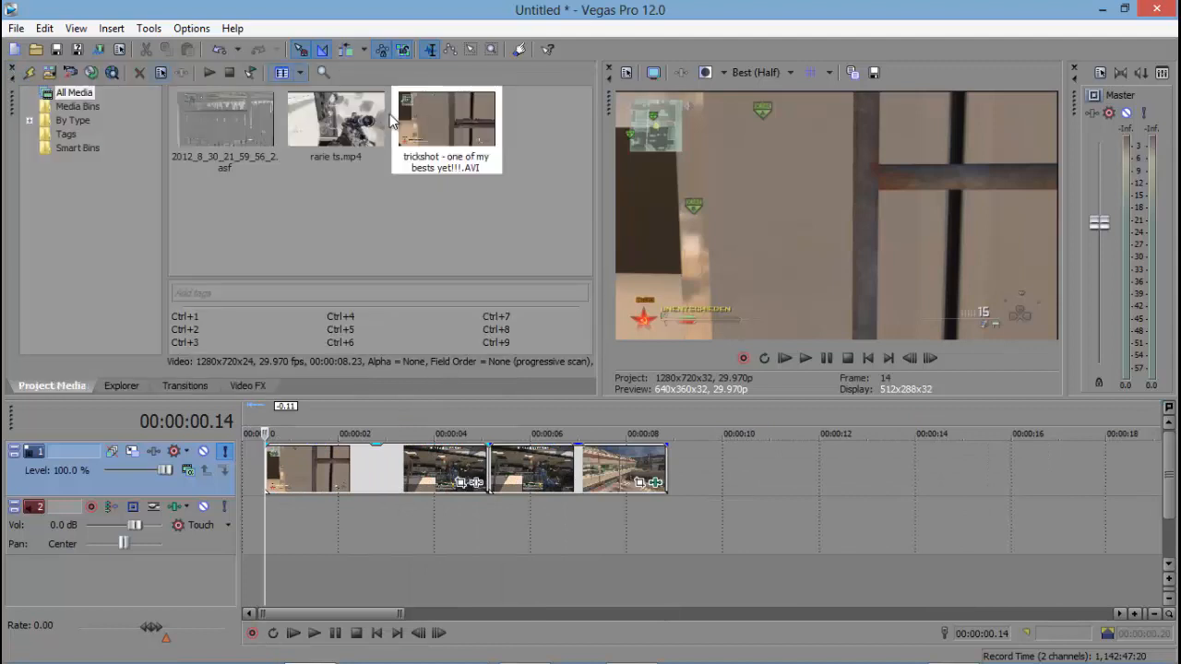
# - Add another copy of the trickshot AVI to the video track after the existing clips and delete it again
pyautogui.moveTo(446, 125); pyautogui.dragTo(814, 470)
pyautogui.rightClick(813, 470)
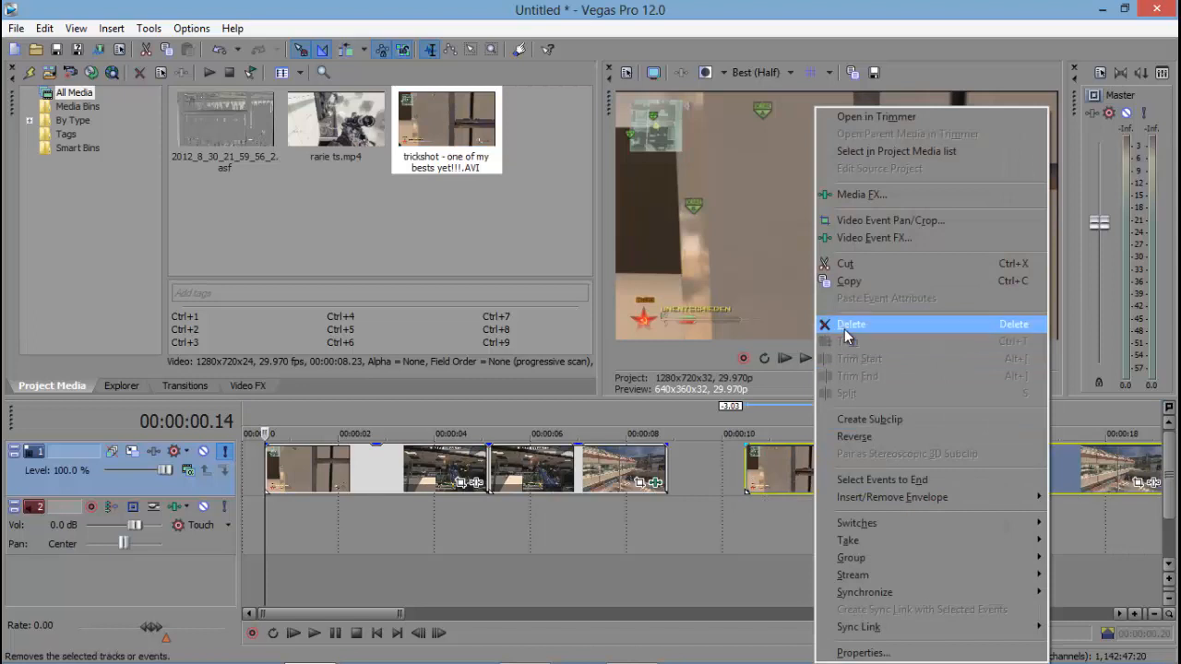
pyautogui.click(845, 325)
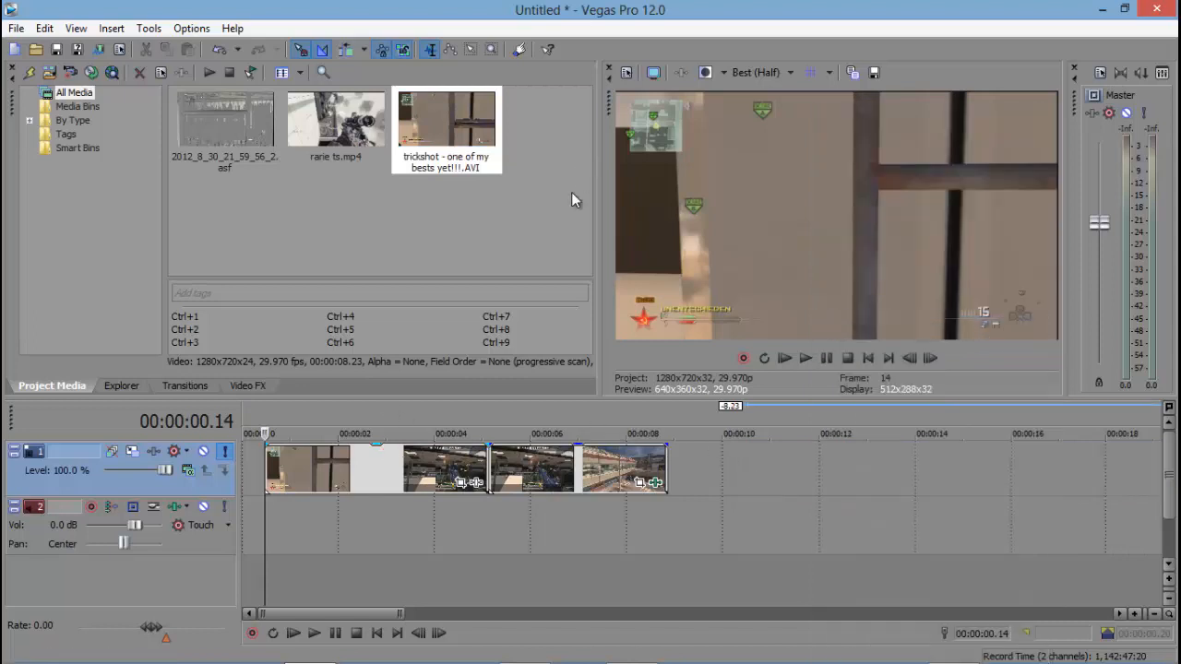
# - Import the Intervetion.wav gun sound from Editing Components / Video Effects (Sony Vegas) / Open Meh! / Sound Fx / Call of Duty Gun Sounds / MW2 / Sniper Rifle
pyautogui.click(35, 49)
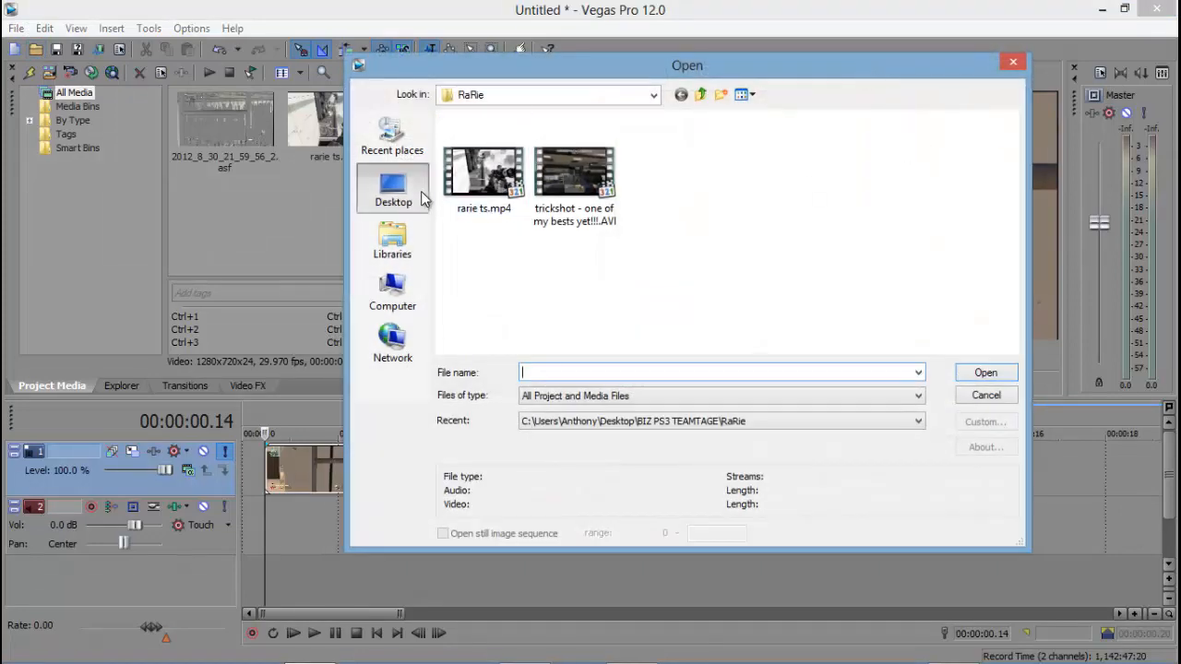
pyautogui.click(421, 192)
pyautogui.moveTo(1012, 238); pyautogui.dragTo(1007, 306)
pyautogui.doubleClick(608, 286)
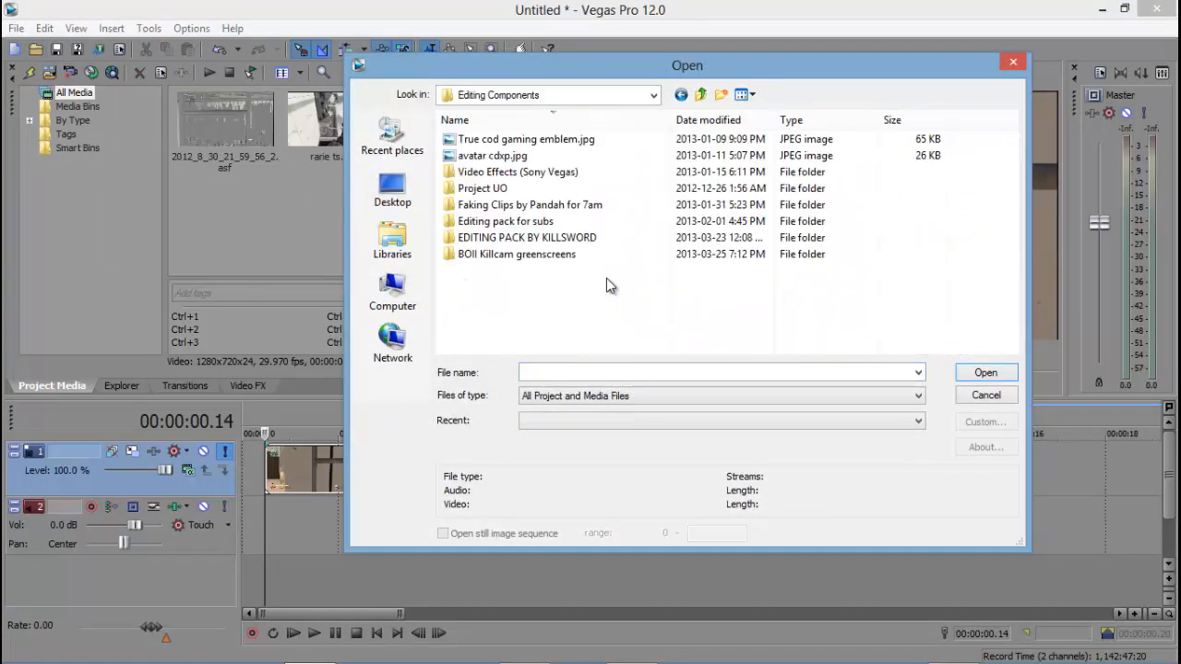
pyautogui.doubleClick(540, 173)
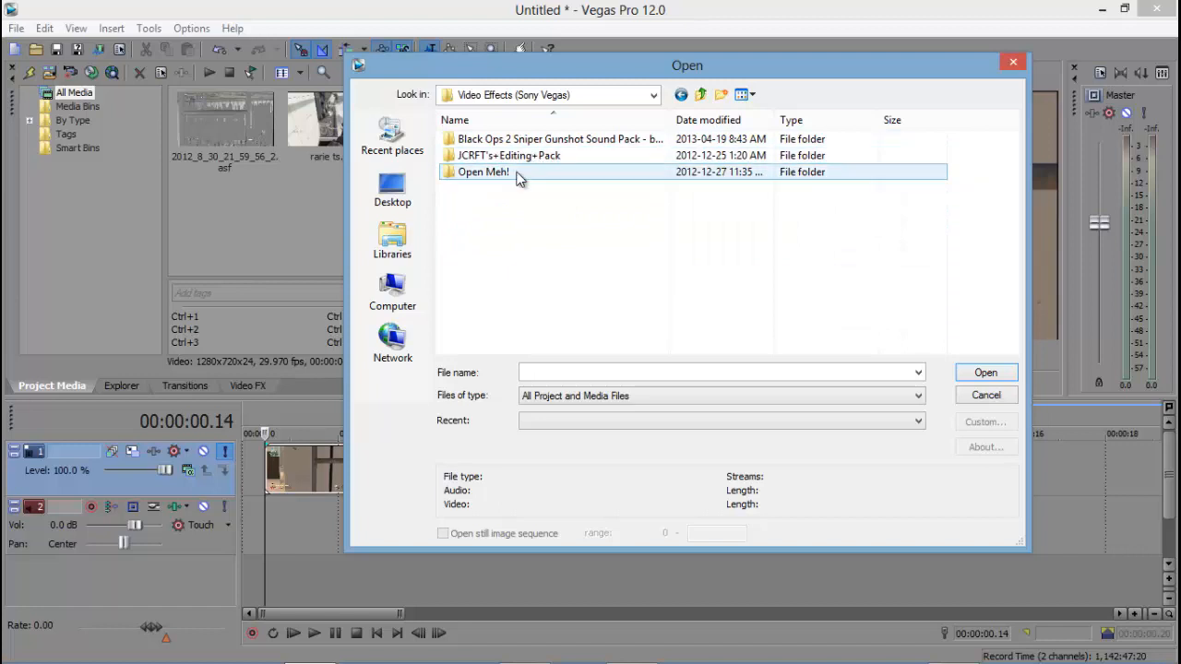
pyautogui.doubleClick(518, 179)
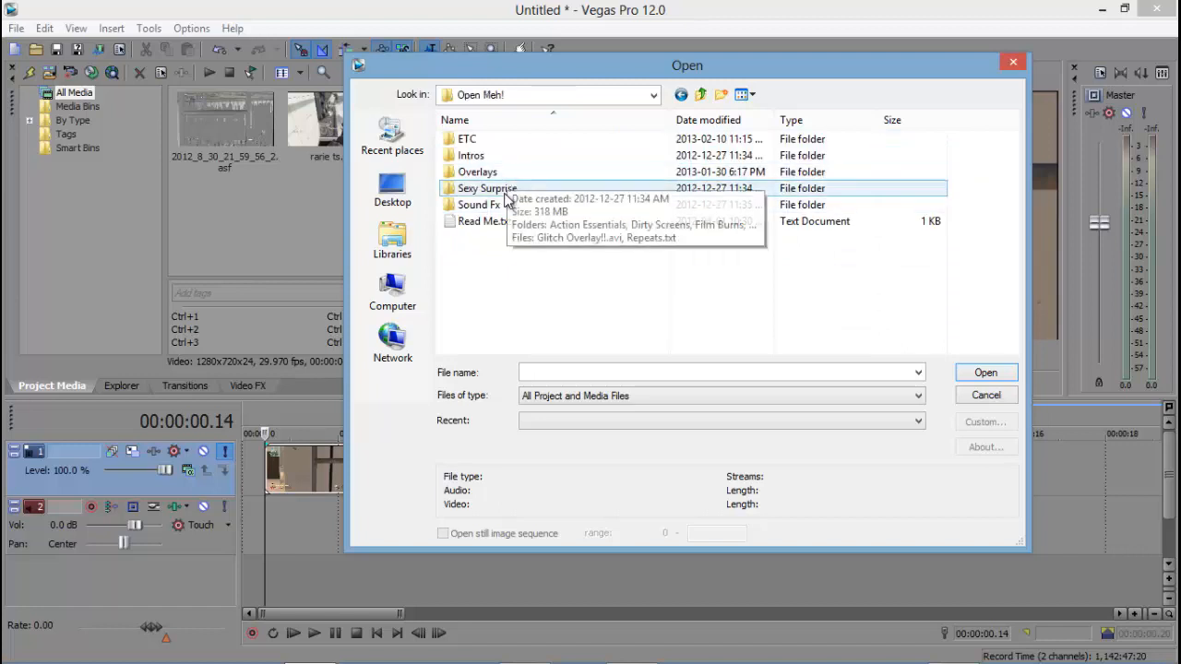
pyautogui.doubleClick(504, 206)
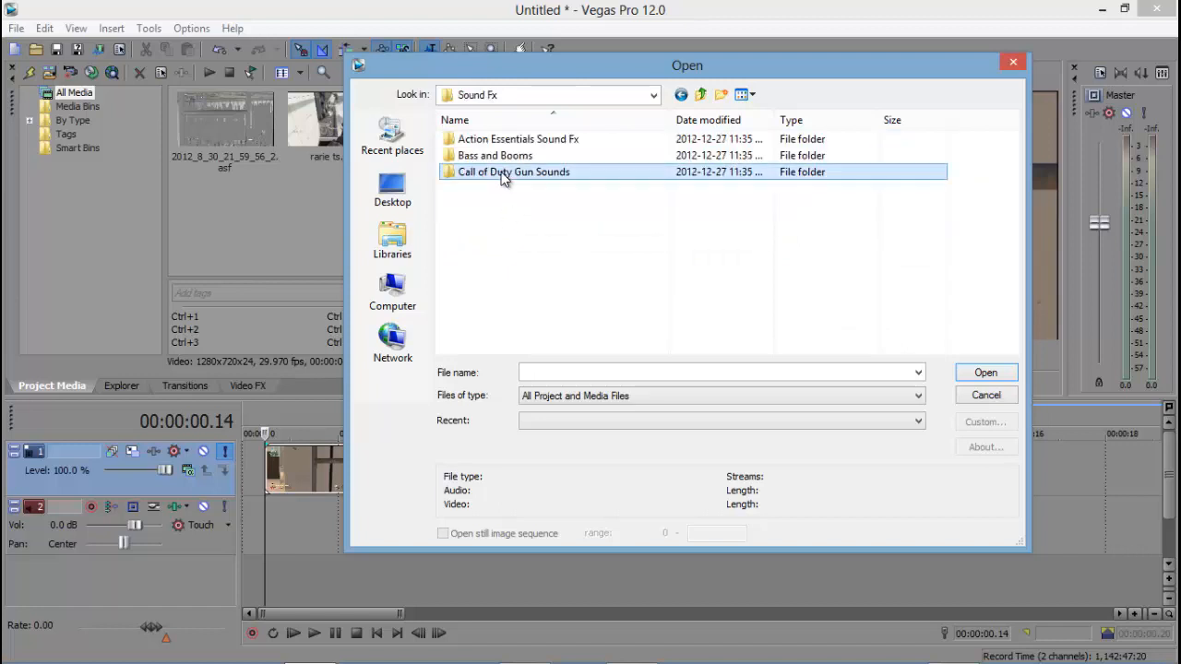
pyautogui.doubleClick(494, 173)
pyautogui.doubleClick(495, 176)
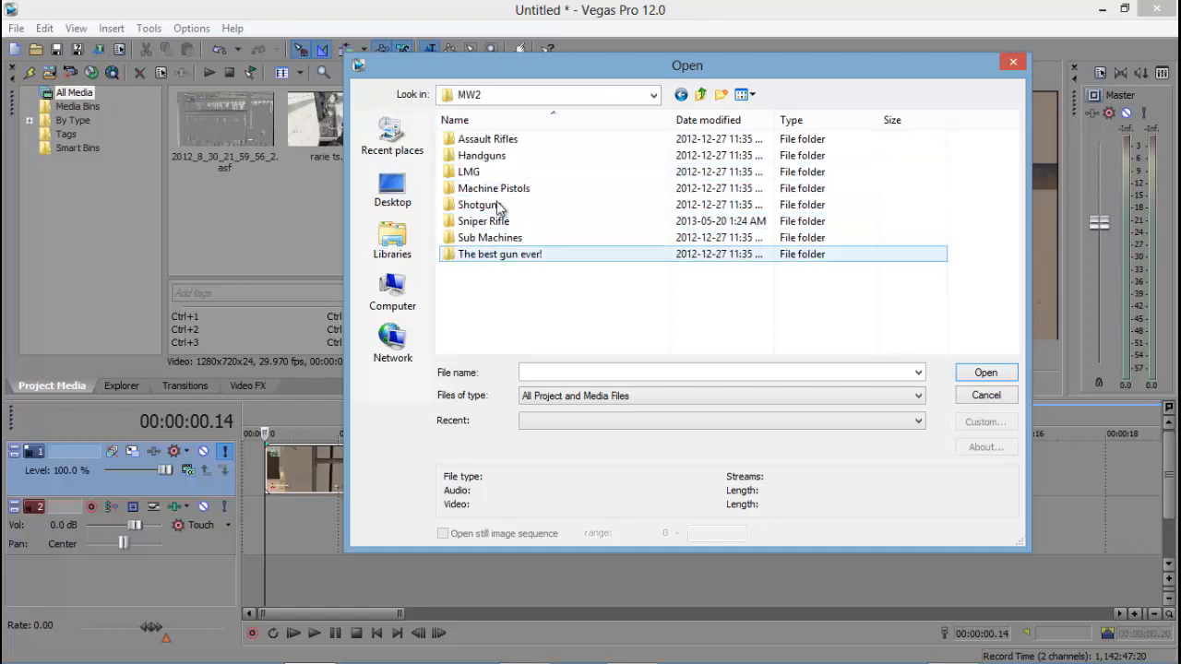
pyautogui.doubleClick(498, 223)
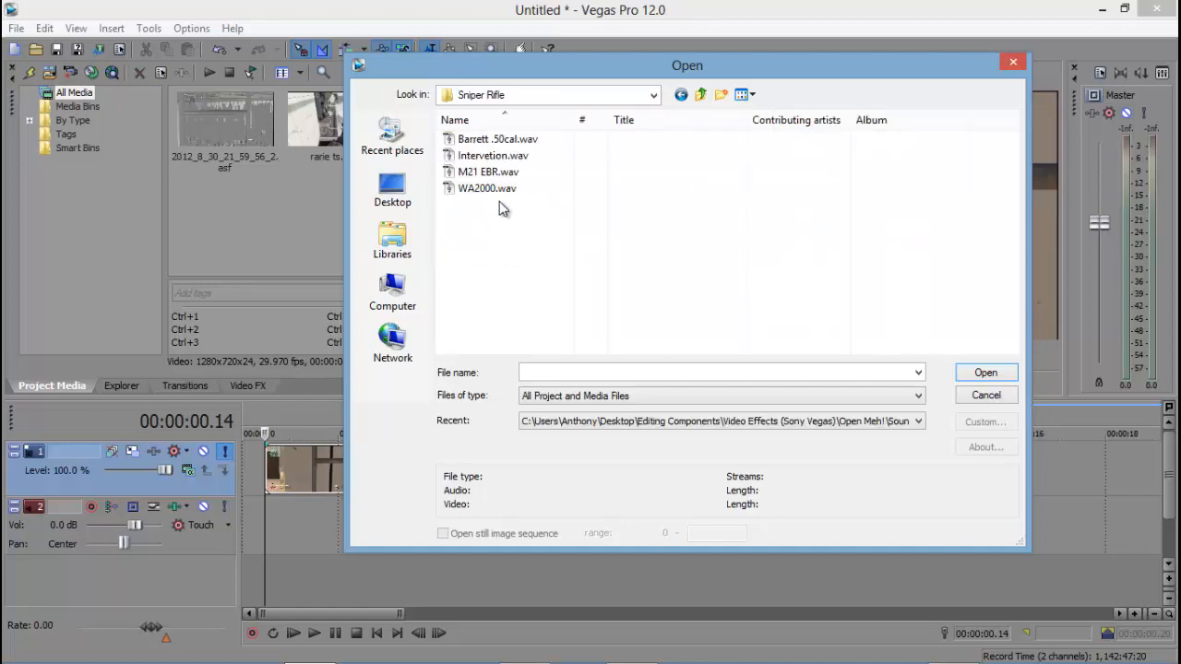
pyautogui.doubleClick(489, 157)
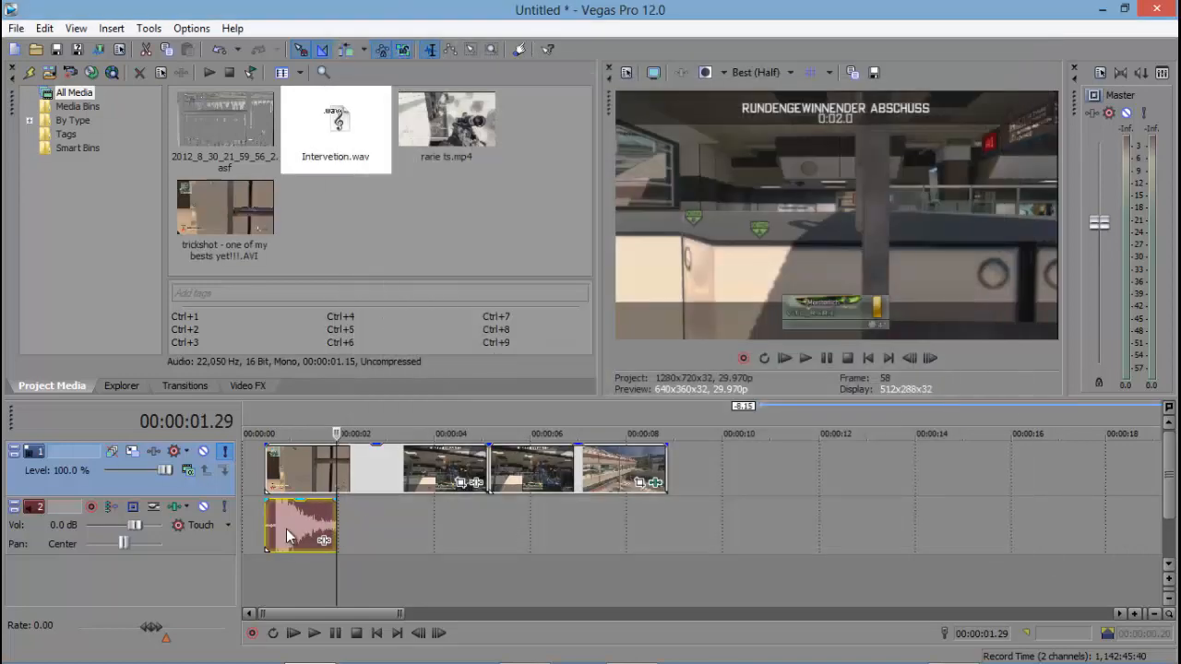
# - Place the playhead at the start of the gun sound on the audio track and play it to listen to the shot
pyautogui.click(266, 517)
pyautogui.press('space')
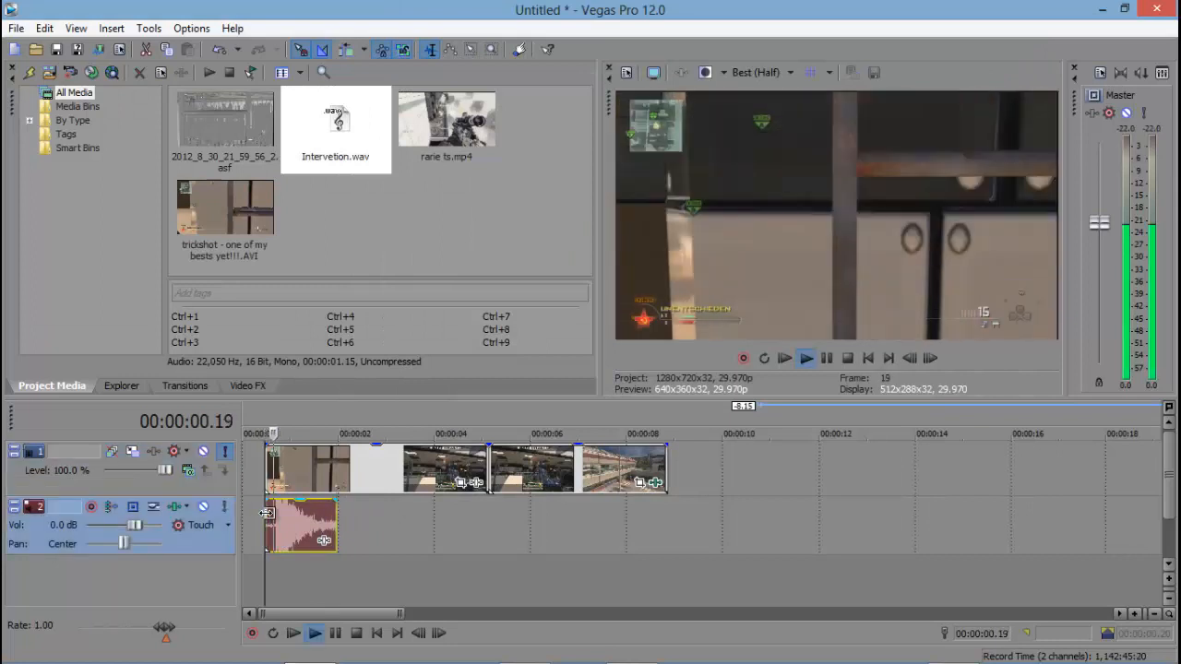
pyautogui.press('space')
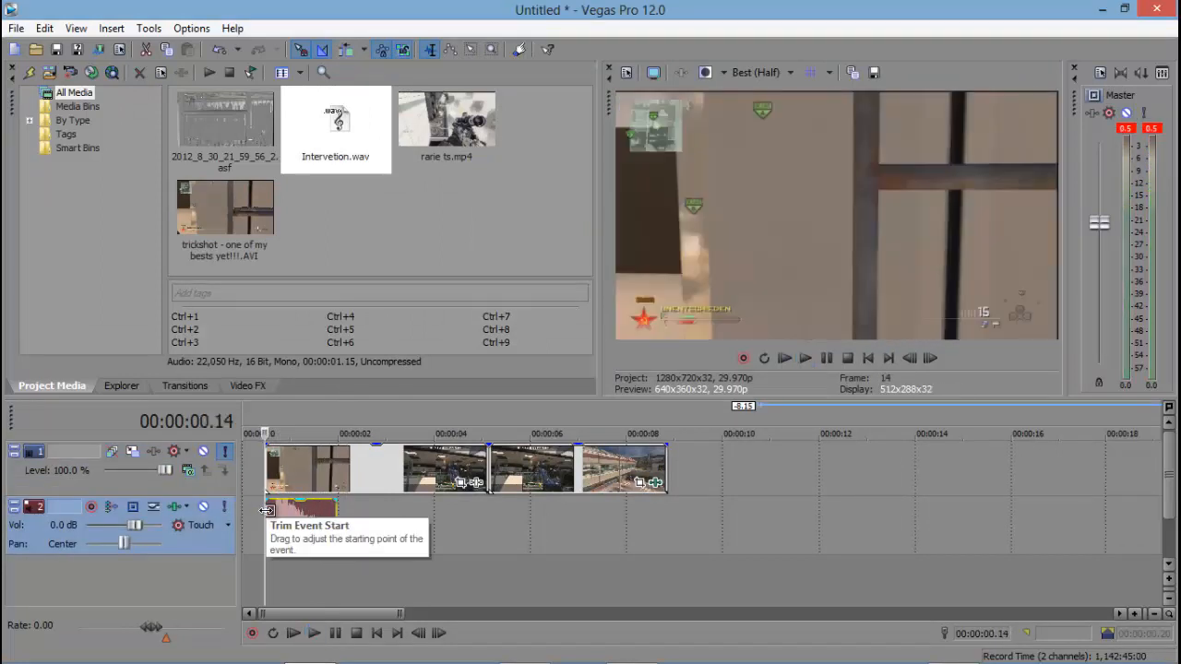
pyautogui.press('space')
pyautogui.press('space')
pyautogui.click(267, 517)
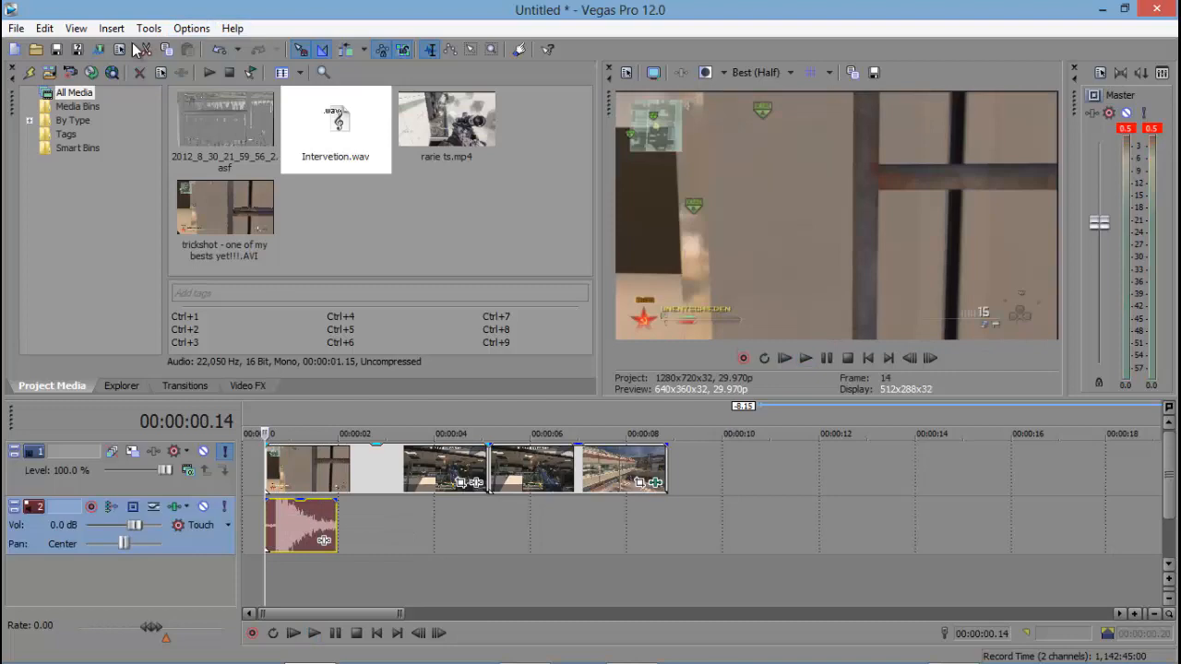
# - Import the MW2 Intervention.mp3 sniper sound from Video Effects (Sony Vegas) / JCRFT's+Editing+Pack / JCRFT's Editing Pack / Gun Sounds / COD Snipers / MW2
pyautogui.click(35, 52)
pyautogui.click(653, 97)
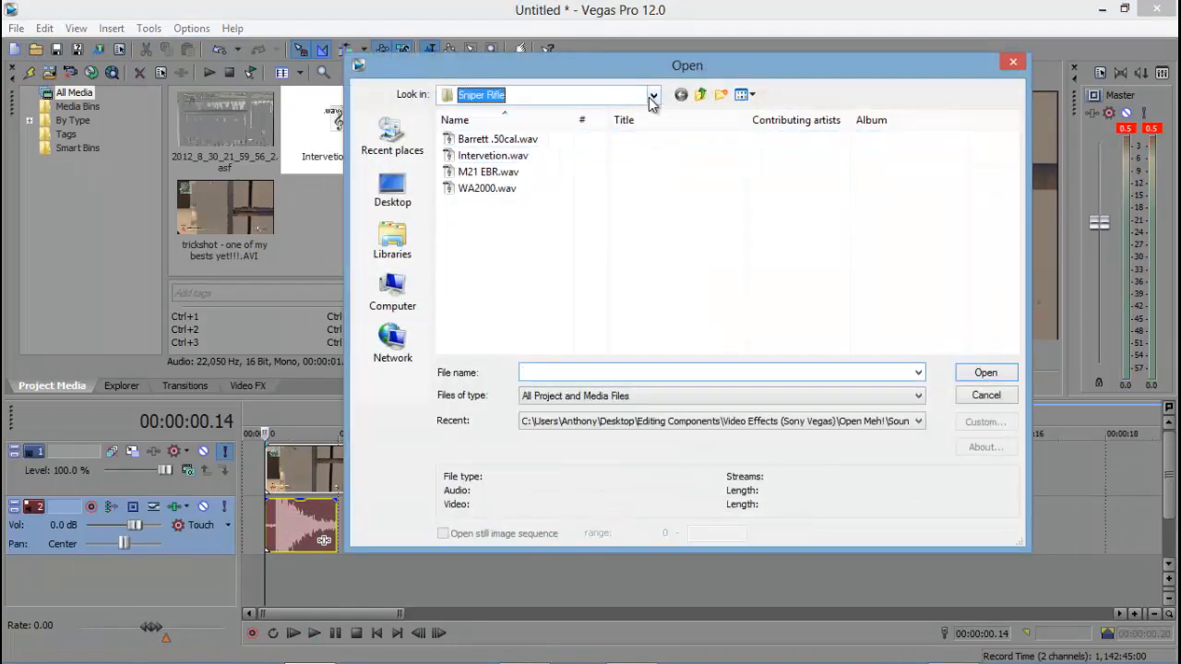
pyautogui.click(652, 97)
pyautogui.click(522, 255)
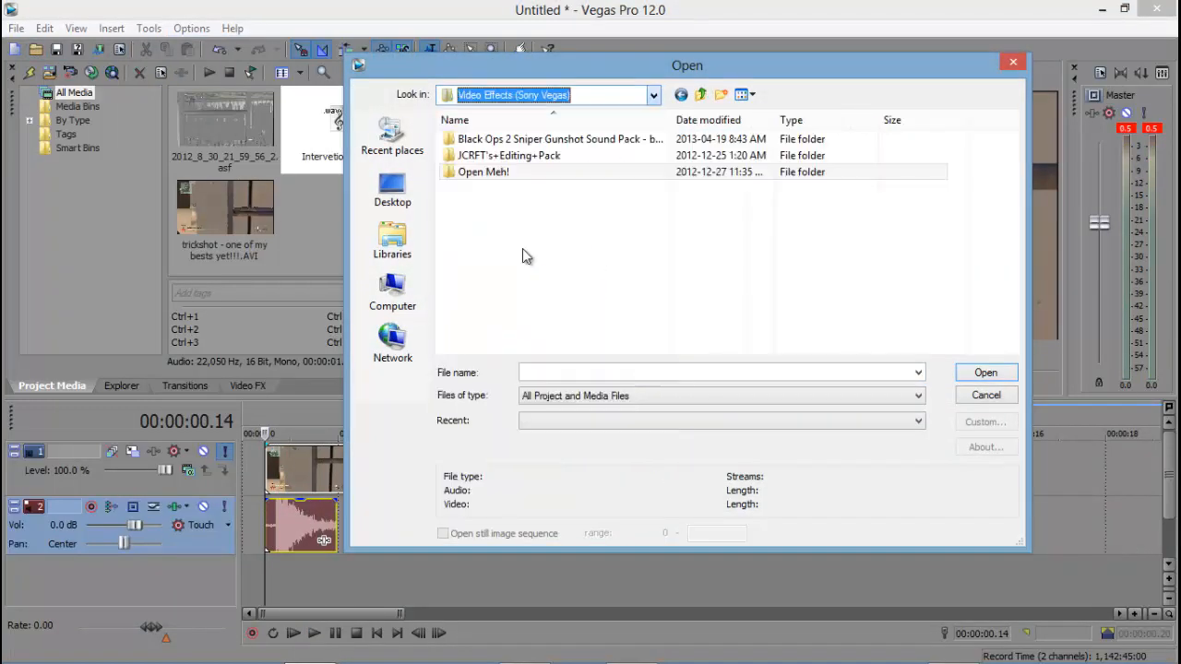
pyautogui.doubleClick(531, 156)
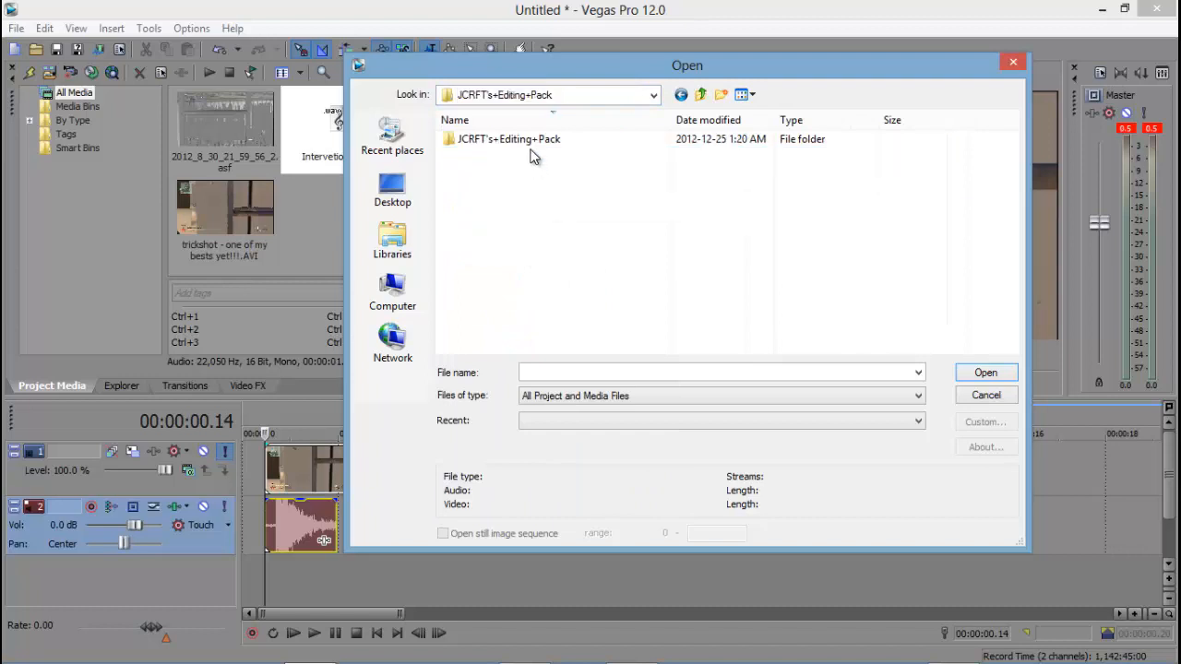
pyautogui.doubleClick(533, 137)
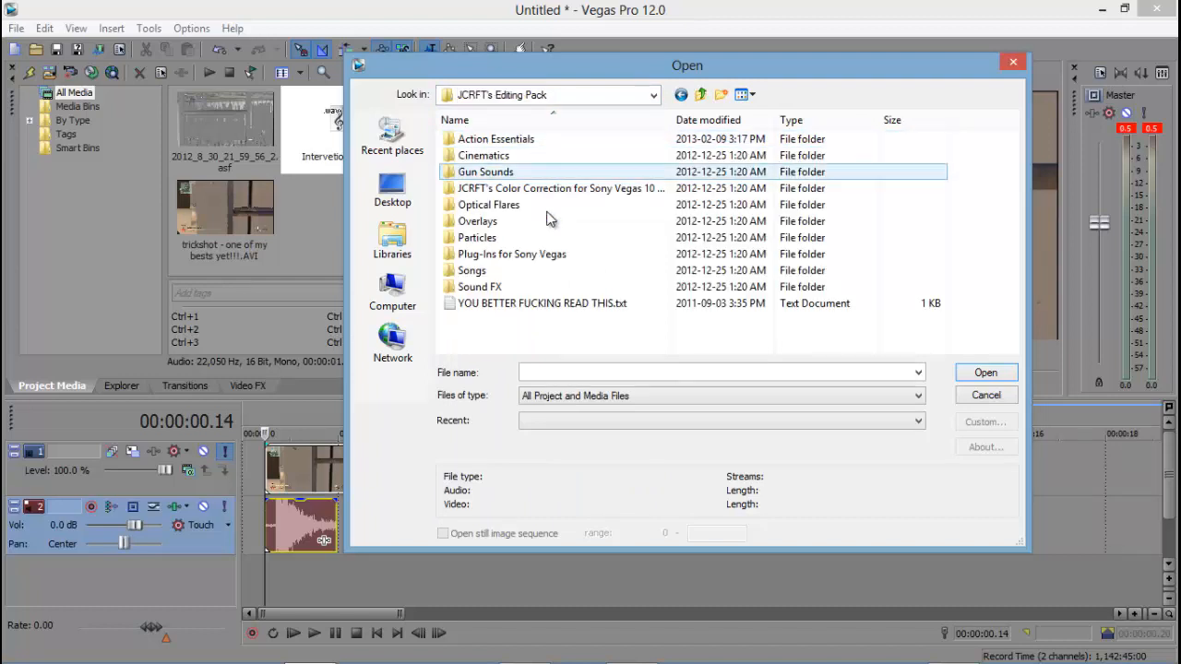
pyautogui.doubleClick(481, 287)
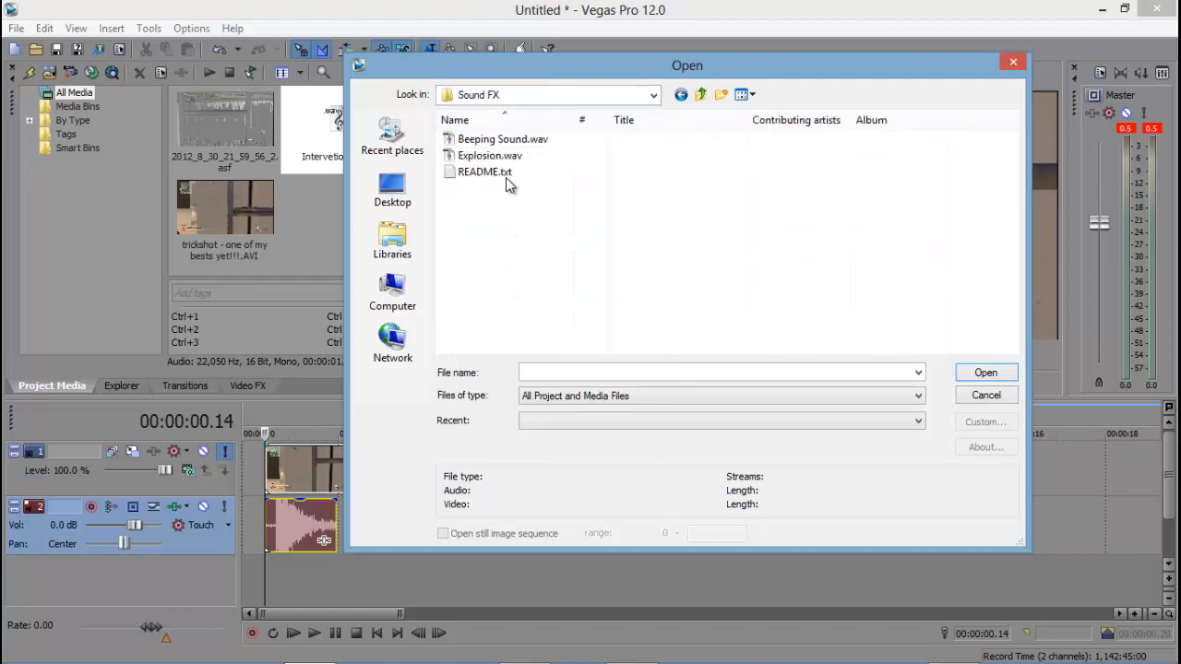
pyautogui.click(680, 96)
pyautogui.doubleClick(515, 172)
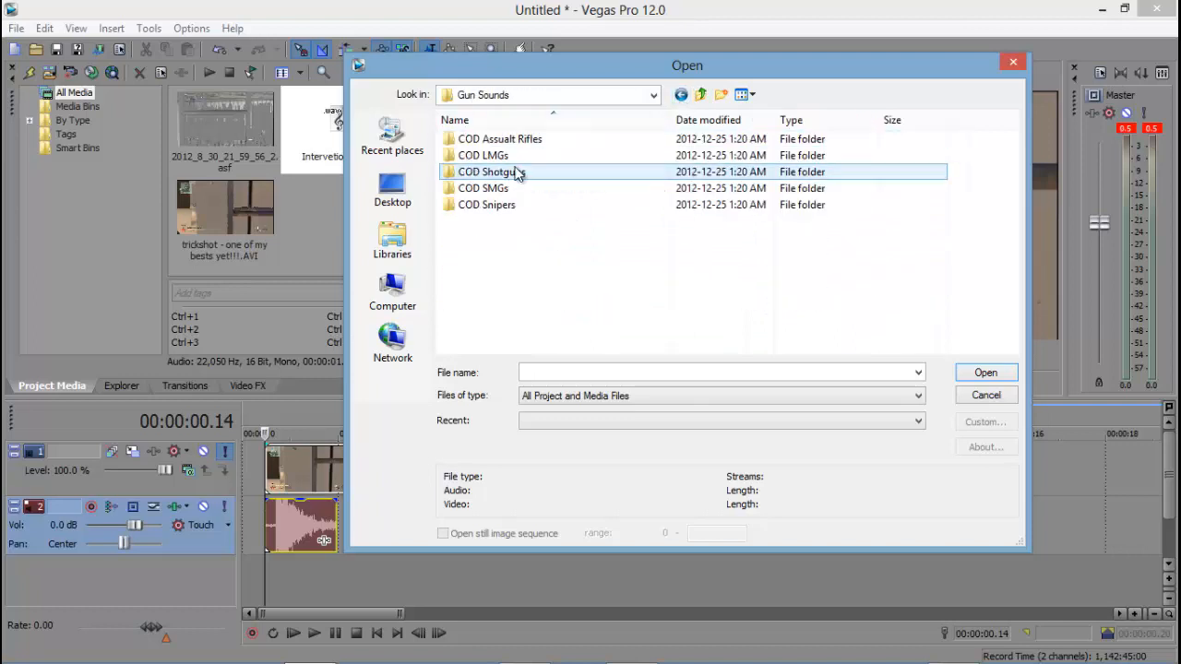
pyautogui.doubleClick(515, 207)
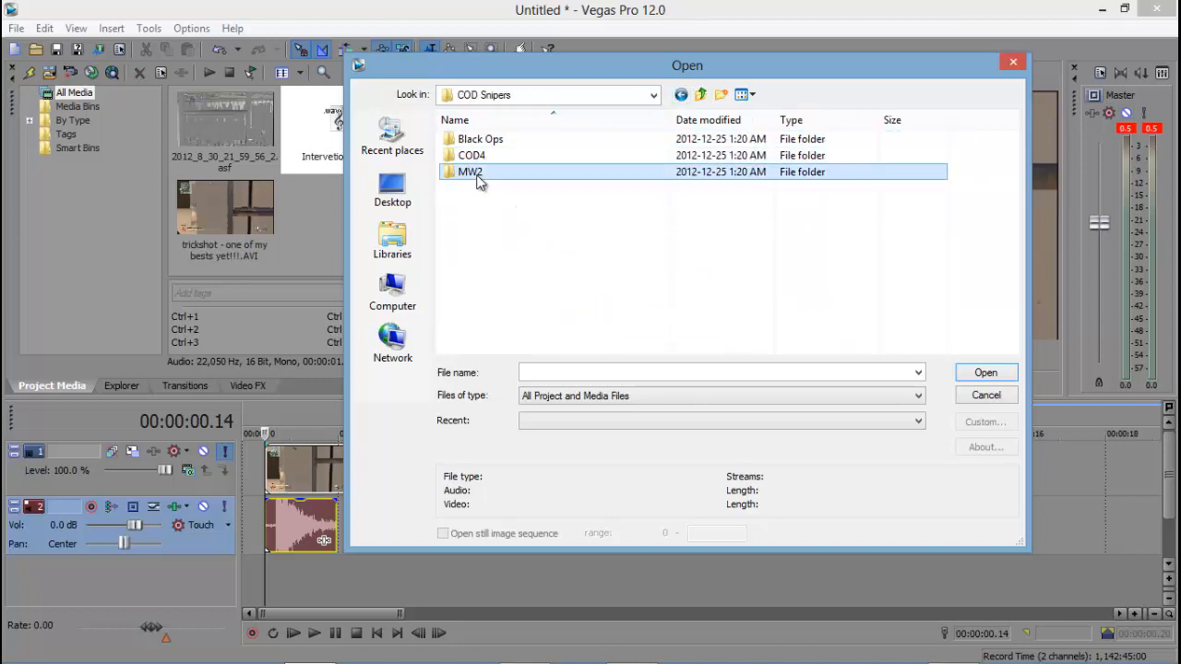
pyautogui.doubleClick(480, 172)
pyautogui.doubleClick(485, 157)
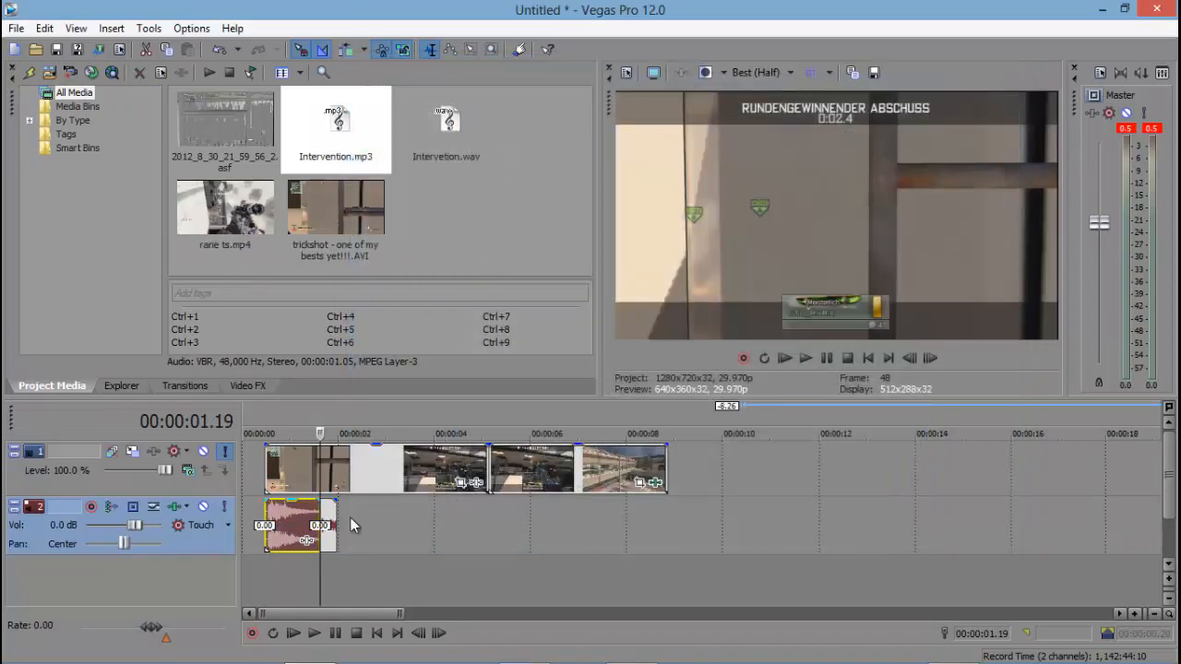
# - Move the Intervention.mp3 event clear of the first gun sound to about 00:00:02.06 on the audio track, playing it once on the way
pyautogui.moveTo(282, 523); pyautogui.dragTo(398, 523)
pyautogui.click(382, 519)
pyautogui.press('space')
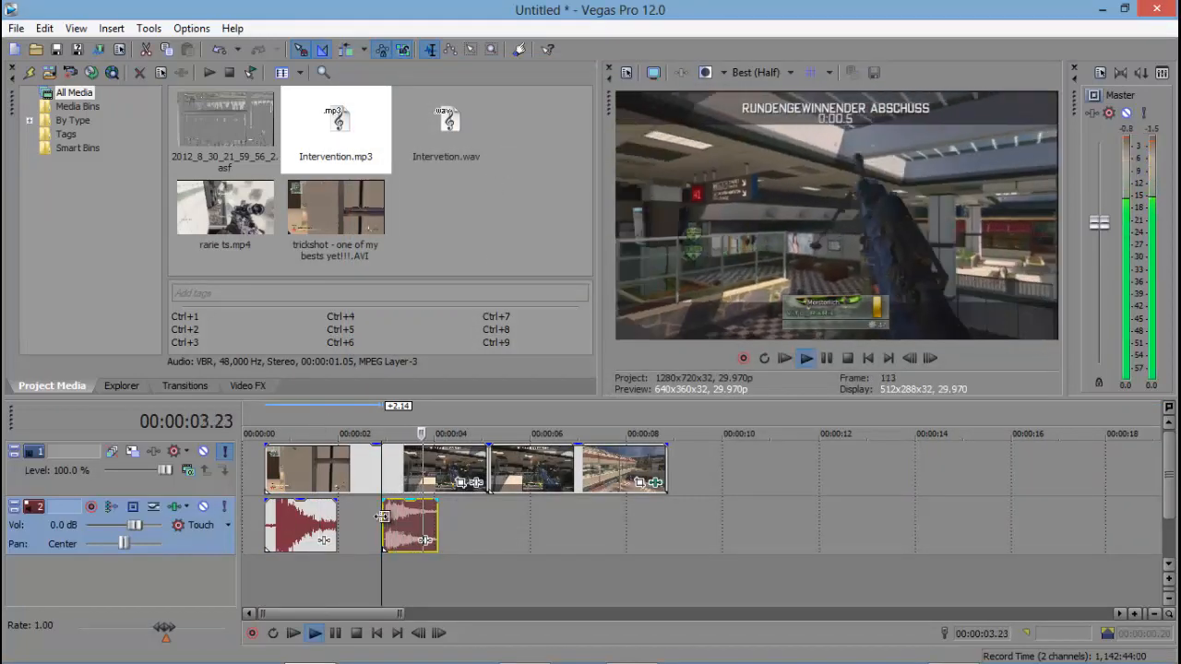
pyautogui.press('space')
pyautogui.press('space')
pyautogui.press('space')
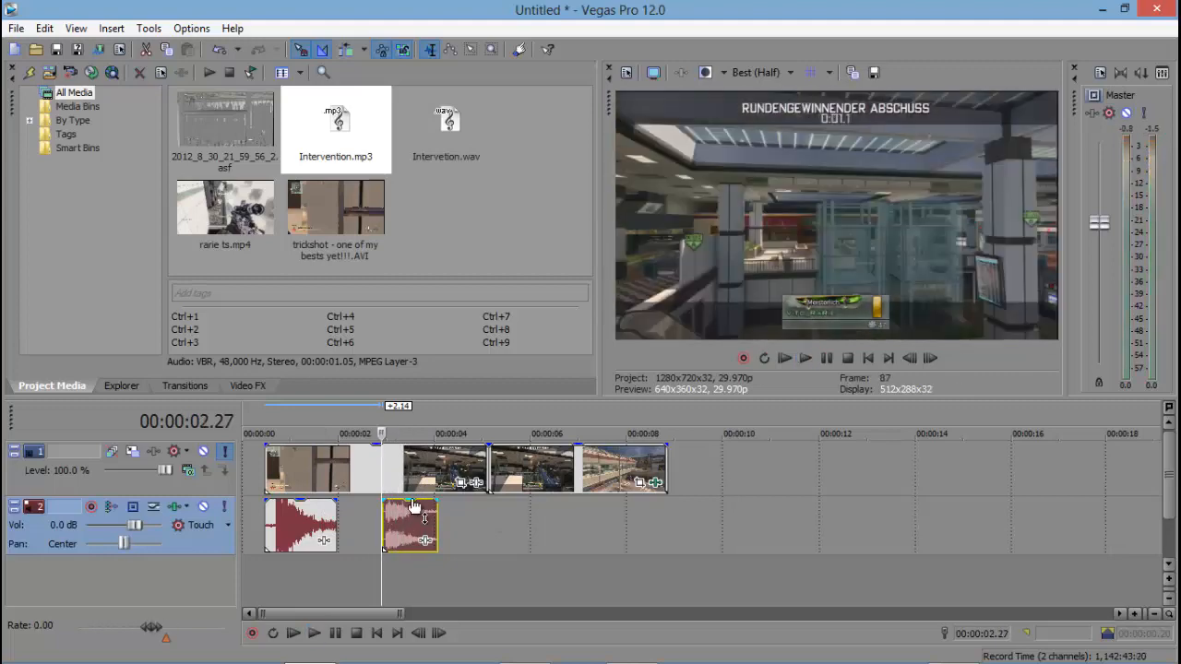
pyautogui.scroll(4, 430, 505)
pyautogui.moveTo(756, 528); pyautogui.dragTo(569, 517)
pyautogui.scroll(-4, 477, 498)
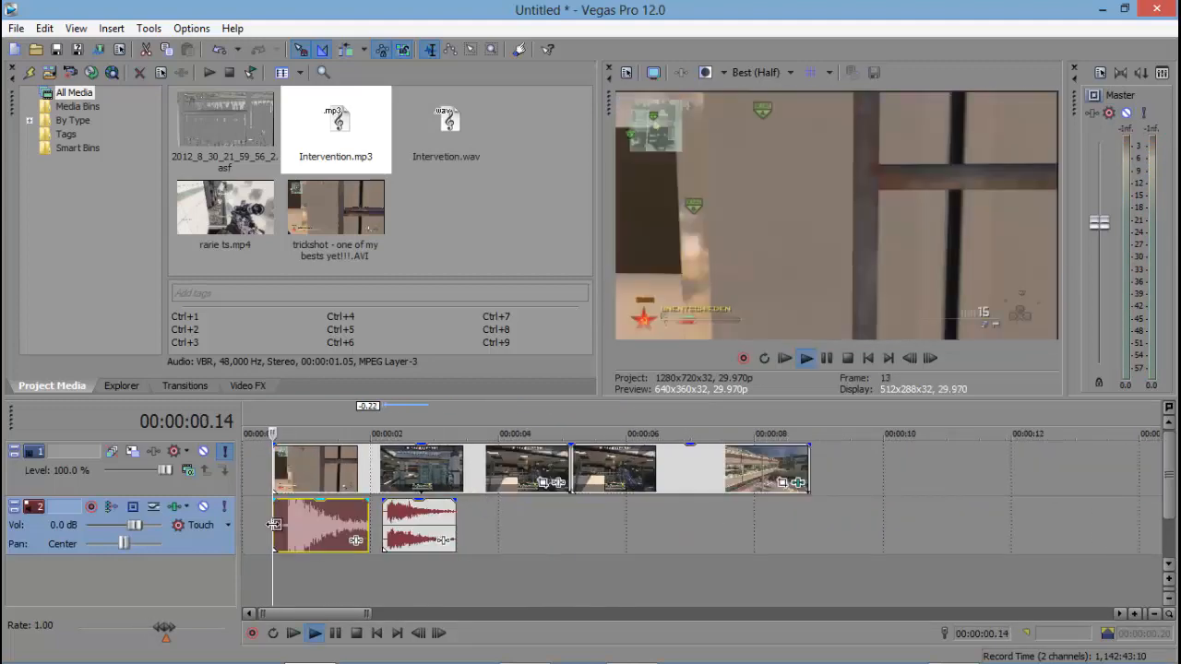
# - Play the Intervetion.wav event and the Intervention.mp3 event in turn to compare the two gun sounds
pyautogui.click(273, 524)
pyautogui.press('space')
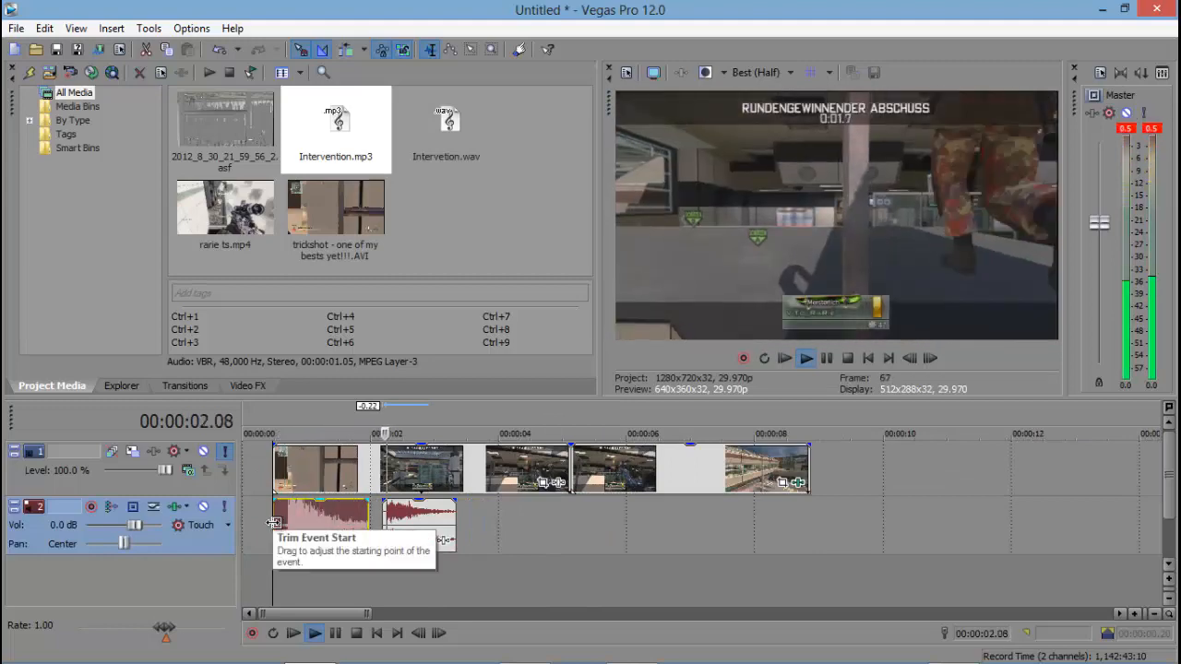
pyautogui.press('space')
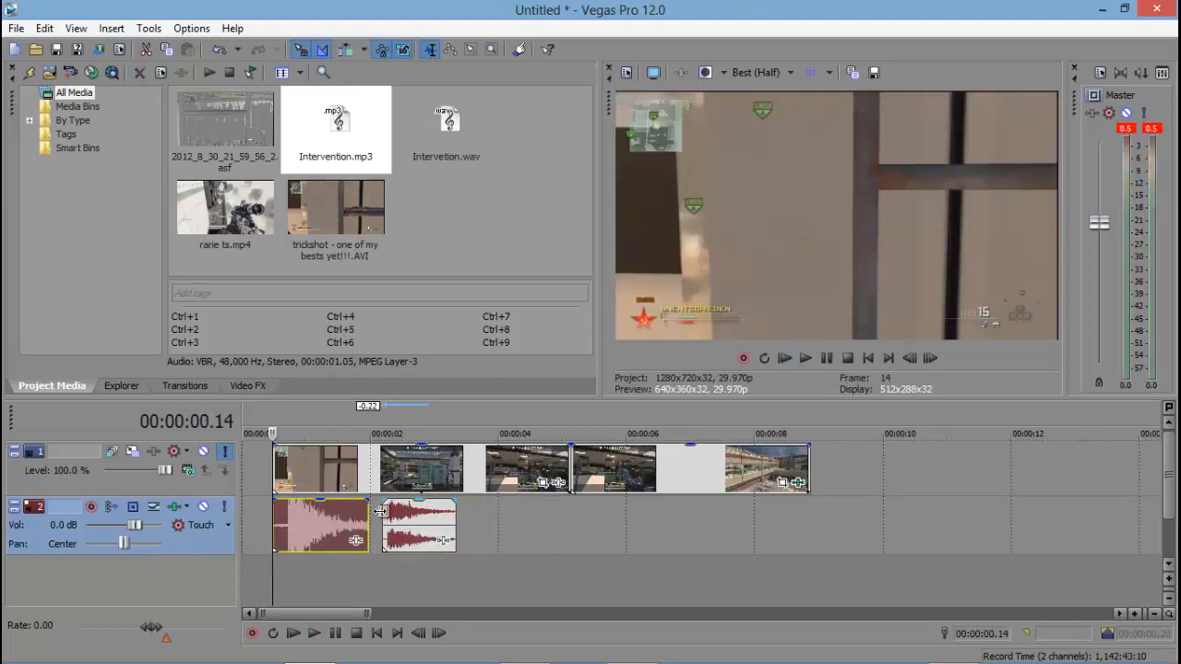
pyautogui.click(381, 513)
pyautogui.press('space')
pyautogui.press('space')
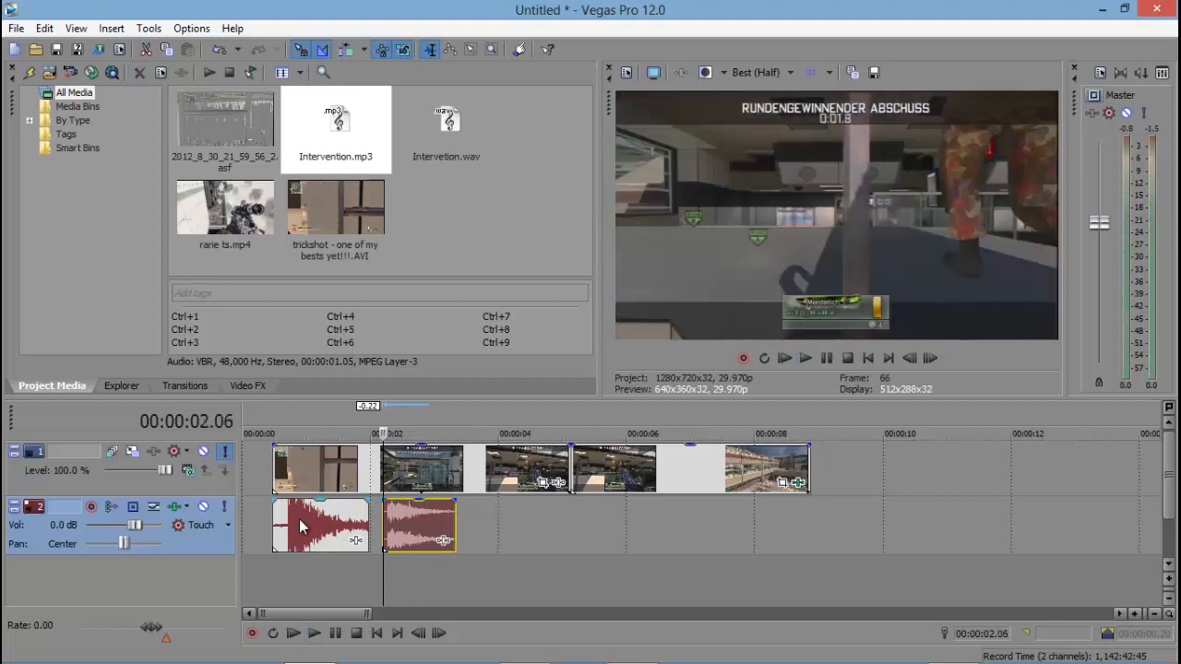
# - Delete the Intervetion.wav event from the start of the audio track
pyautogui.click(304, 524)
pyautogui.rightClick(304, 524)
pyautogui.click(340, 342)
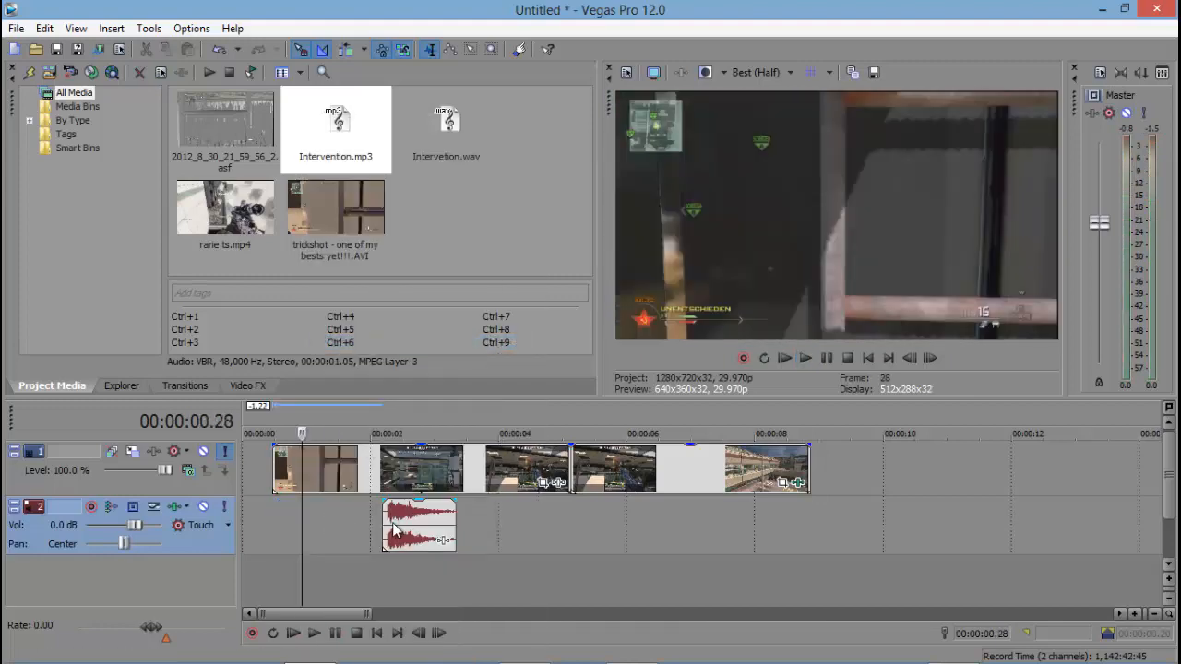
# - Move the Intervention.mp3 event to about 00:00:04.25, near the gunshot at the end of the first clip part
pyautogui.moveTo(466, 526); pyautogui.dragTo(567, 525)
pyautogui.click(541, 460)
pyautogui.scroll(1, 542, 459)
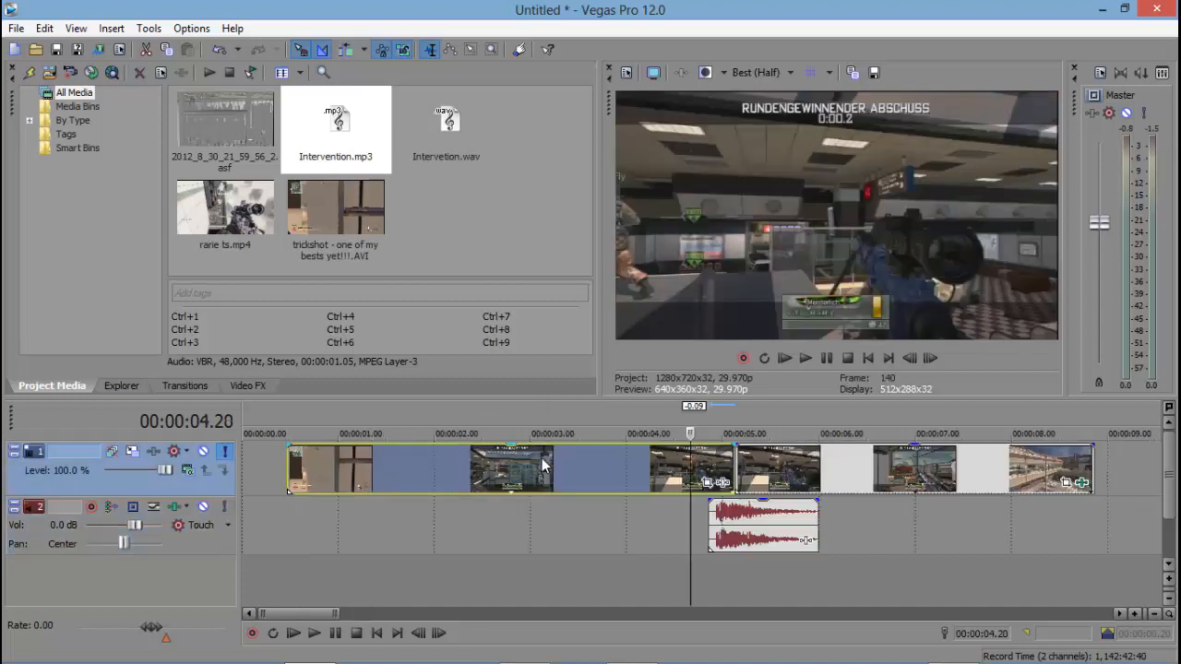
pyautogui.scroll(3, 542, 464)
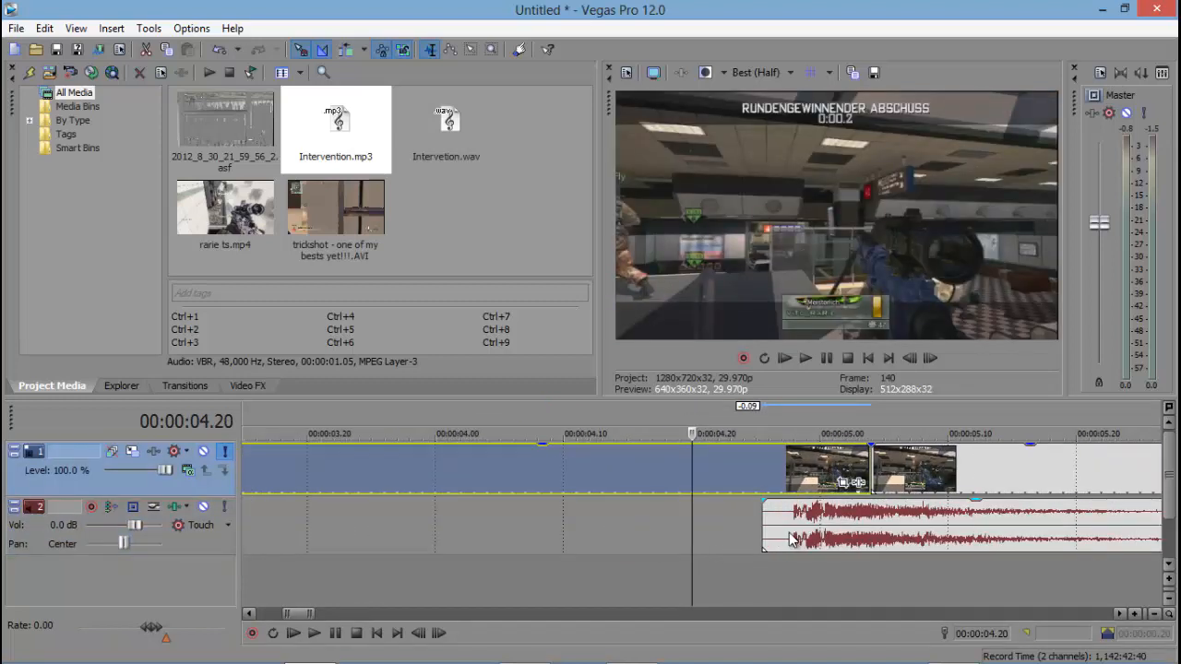
# - Play the gunshot passage and place the playhead at 00:00:04.28, where the shot begins in the sound's waveform
pyautogui.press('space')
pyautogui.press('space')
pyautogui.press('space')
pyautogui.press('space')
pyautogui.click(794, 526)
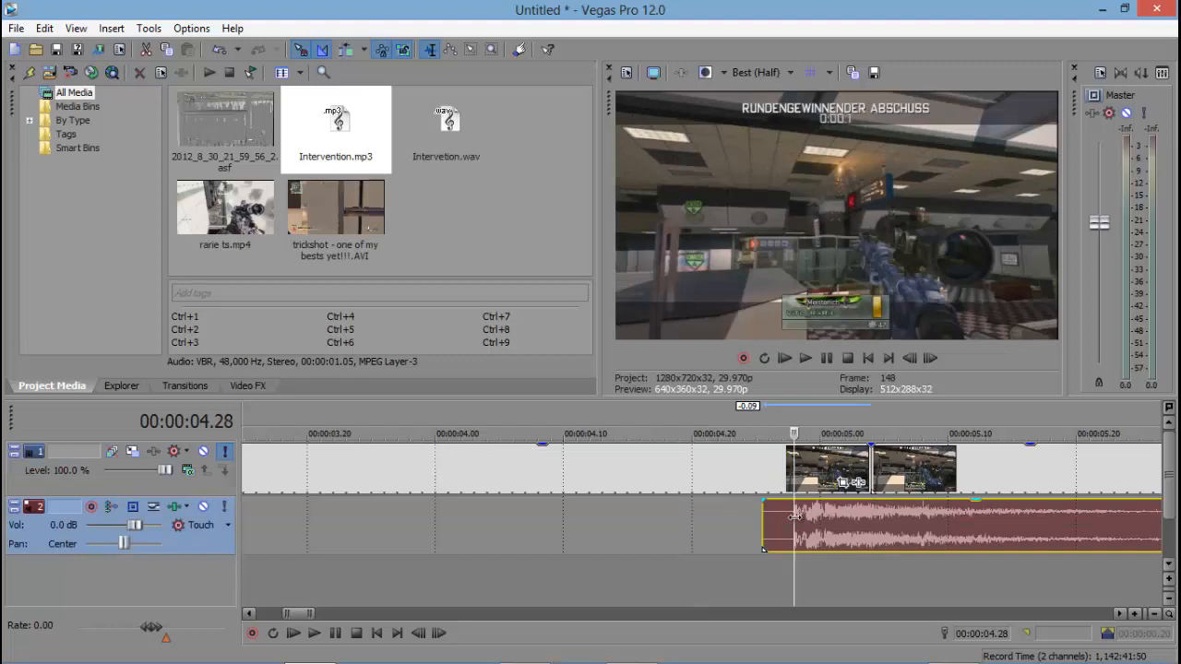
pyautogui.scroll(5, 806, 531)
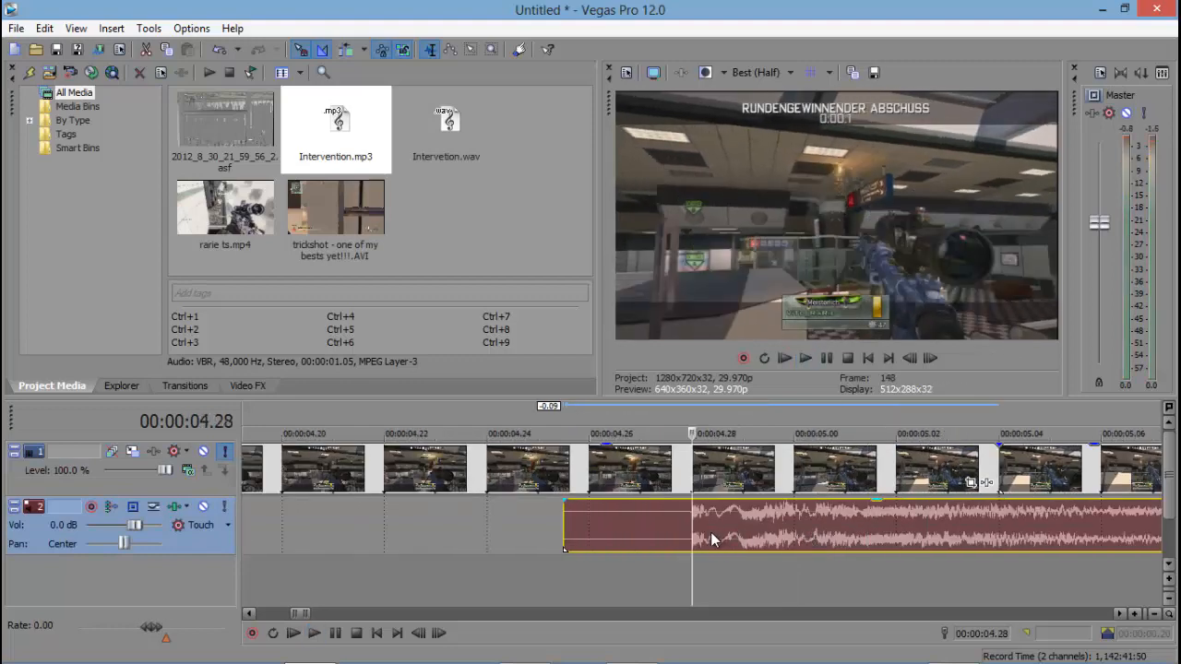
# - Step the playhead frame by frame to the muzzle flash at 00:00:04.22 and insert a marker there
pyautogui.scroll(-3, 710, 532)
pyautogui.click(664, 473)
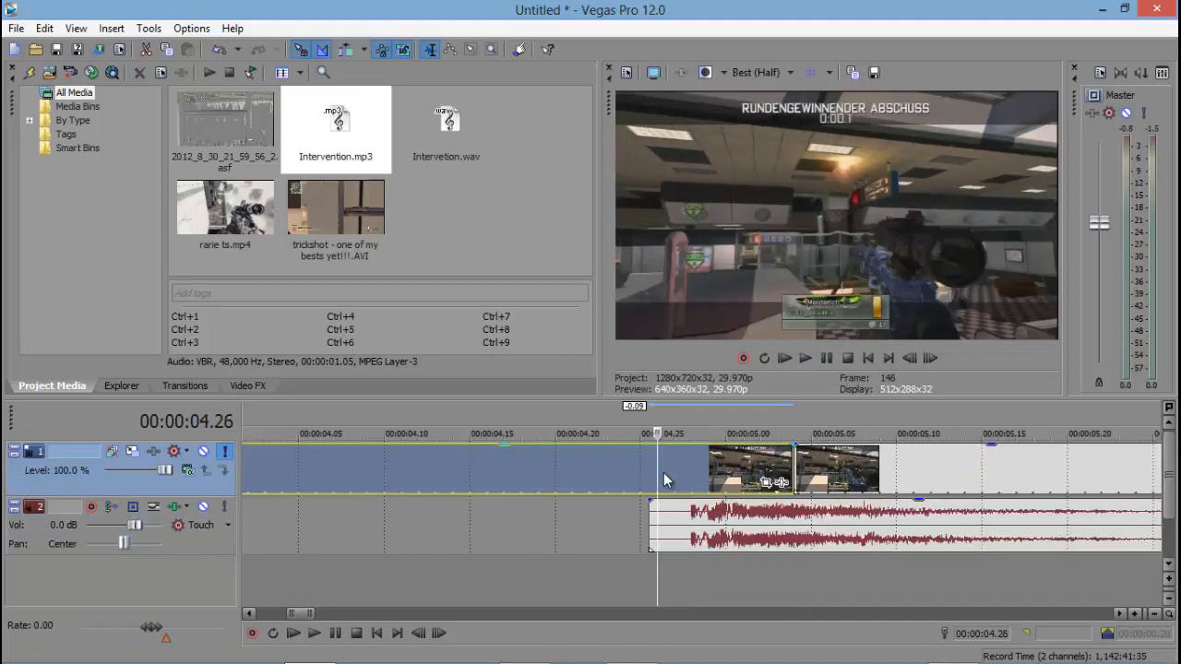
pyautogui.press('Left')
pyautogui.press('Left')
pyautogui.press('Left')
pyautogui.press('Left')
pyautogui.press('Left')
pyautogui.press('Left')
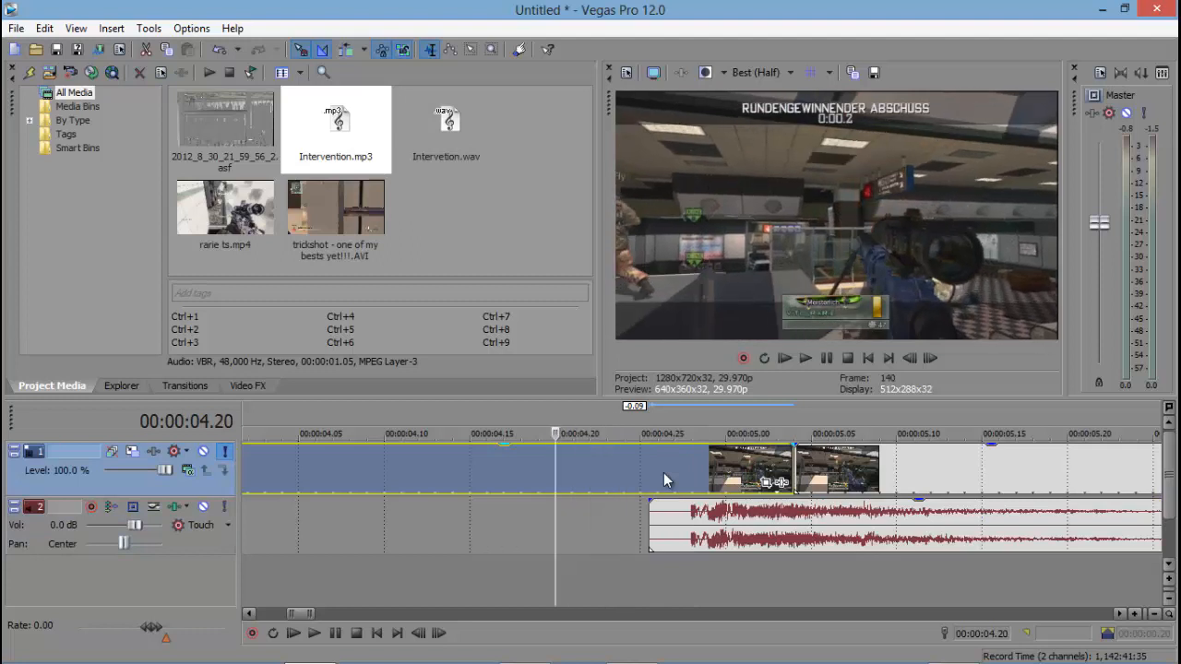
pyautogui.press('Right')
pyautogui.press('Right')
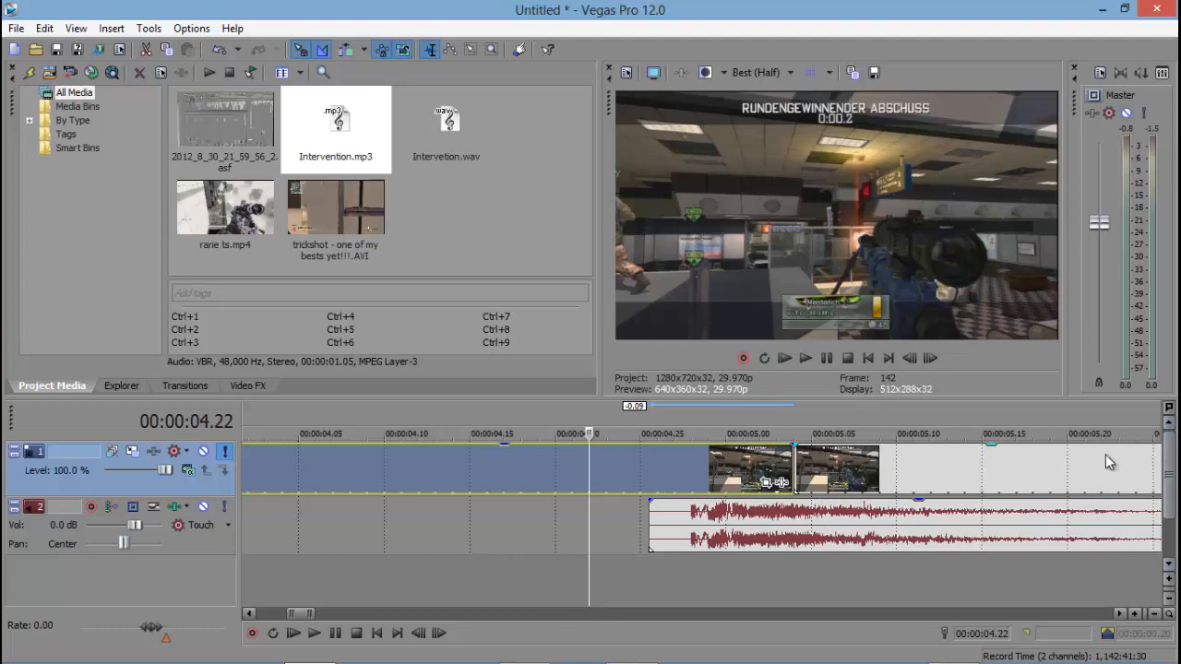
pyautogui.press('m')
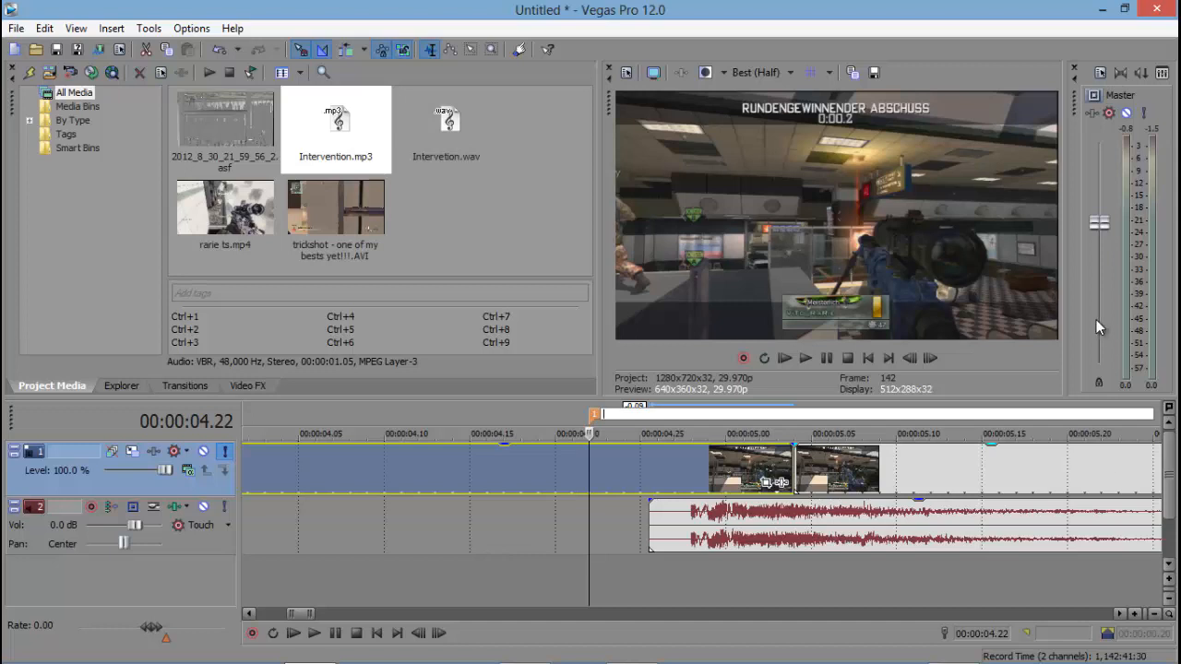
# - Move the gun sound so its shot begins at the 00:00:04.22 marker, and play it back from 00:00:04.09
pyautogui.moveTo(845, 524); pyautogui.dragTo(722, 552)
pyautogui.click(366, 509)
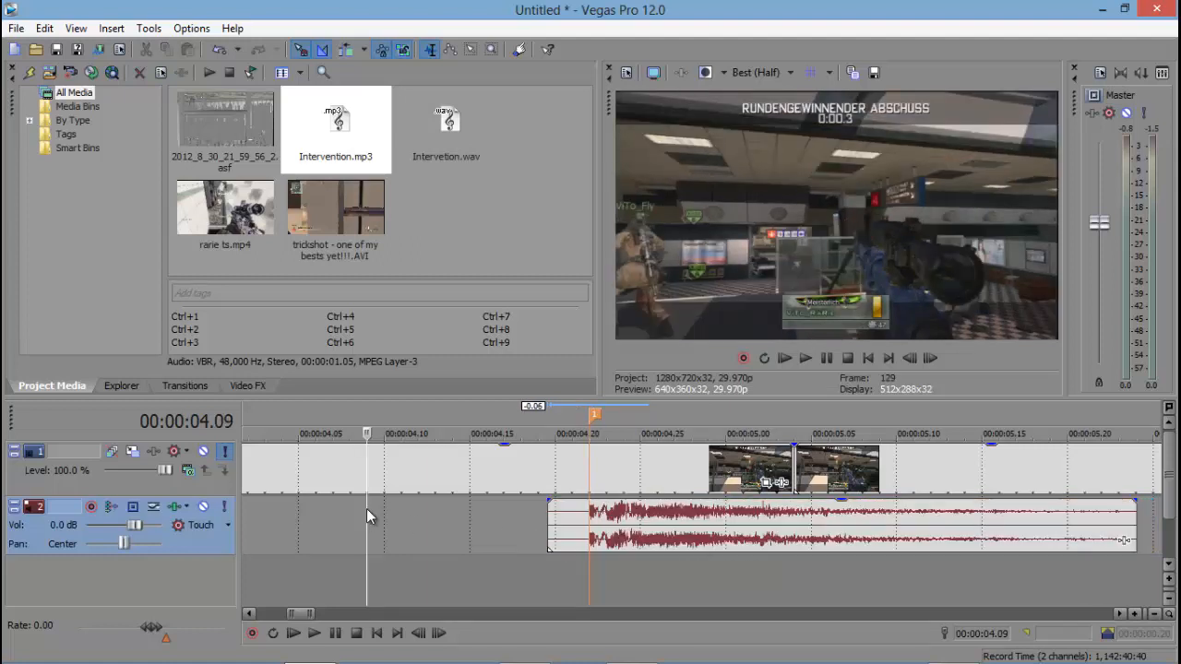
pyautogui.press('space')
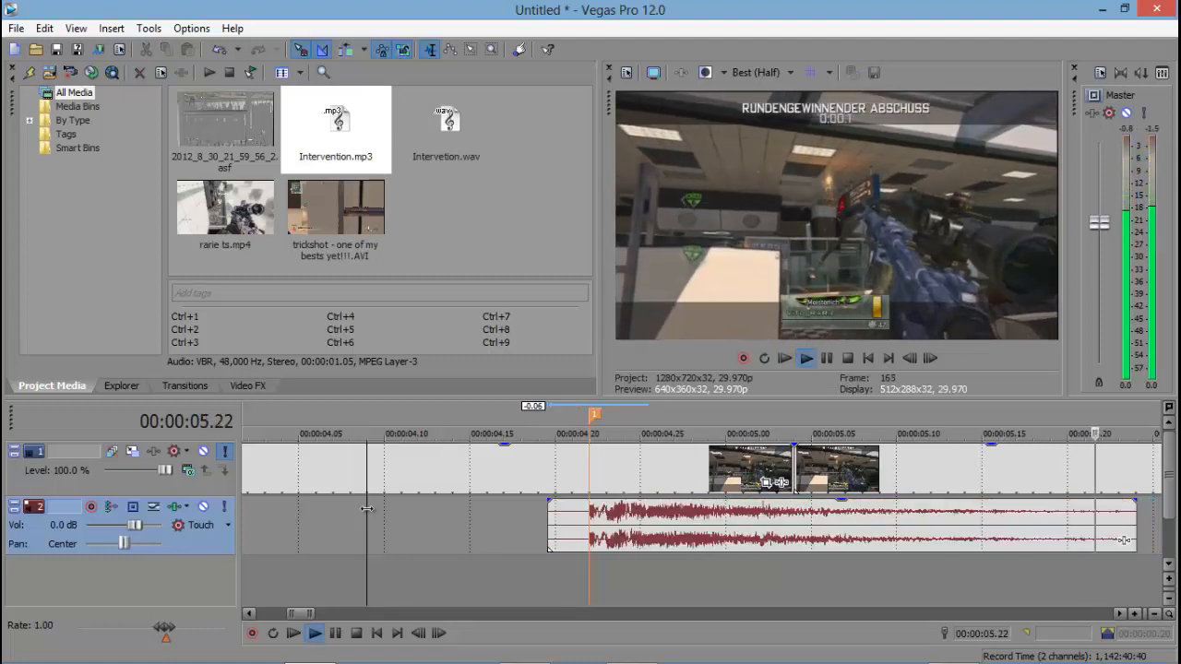
pyautogui.scroll(-3, 387, 521)
pyautogui.press('space')
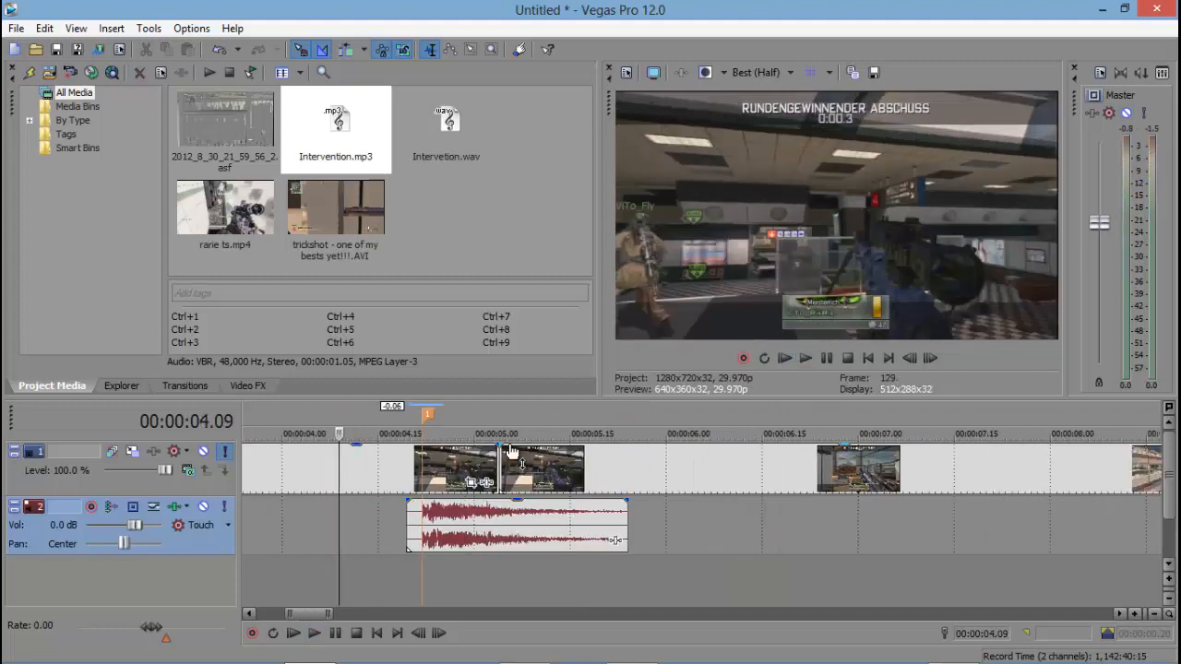
pyautogui.press('space')
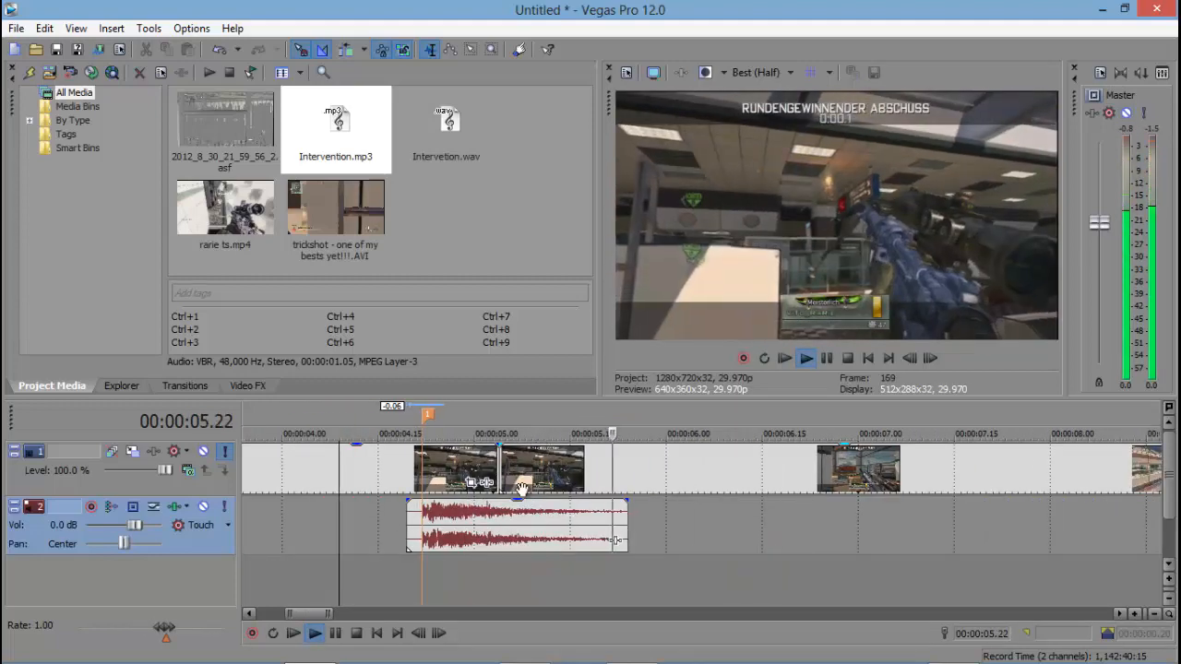
pyautogui.press('space')
# - Replay the gun sound from within its waveform around 00:00:04.28 and from 00:00:04.06 to check it against the slowed shot
pyautogui.click(452, 542)
pyautogui.press('space')
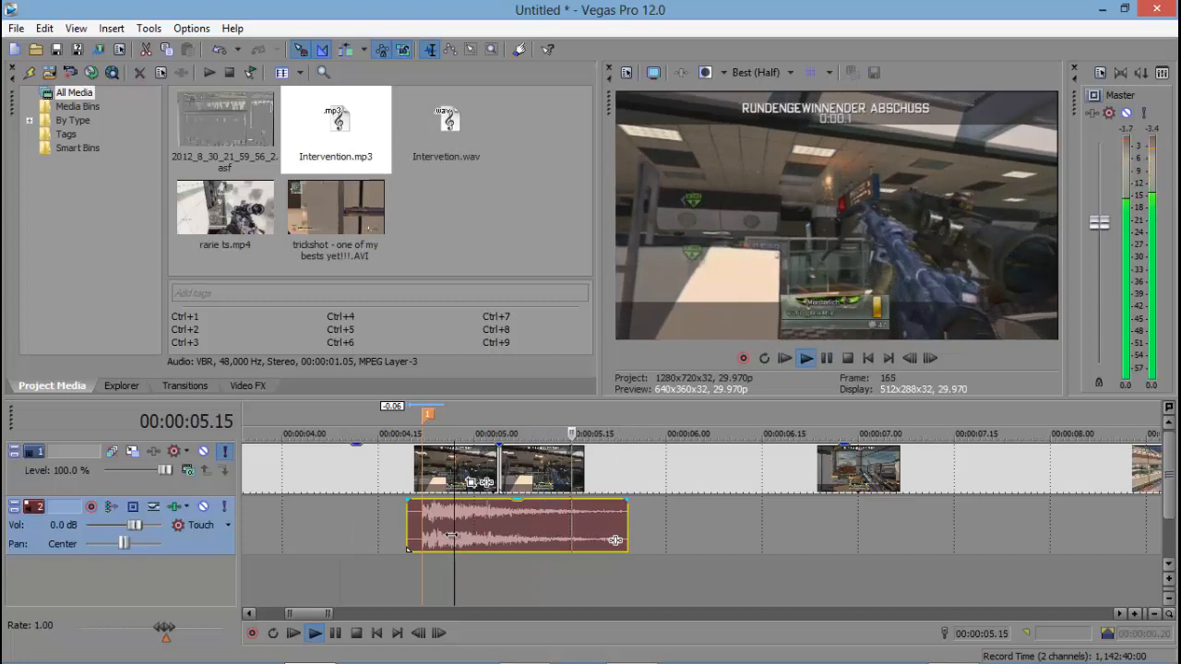
pyautogui.press('space')
pyautogui.press('space')
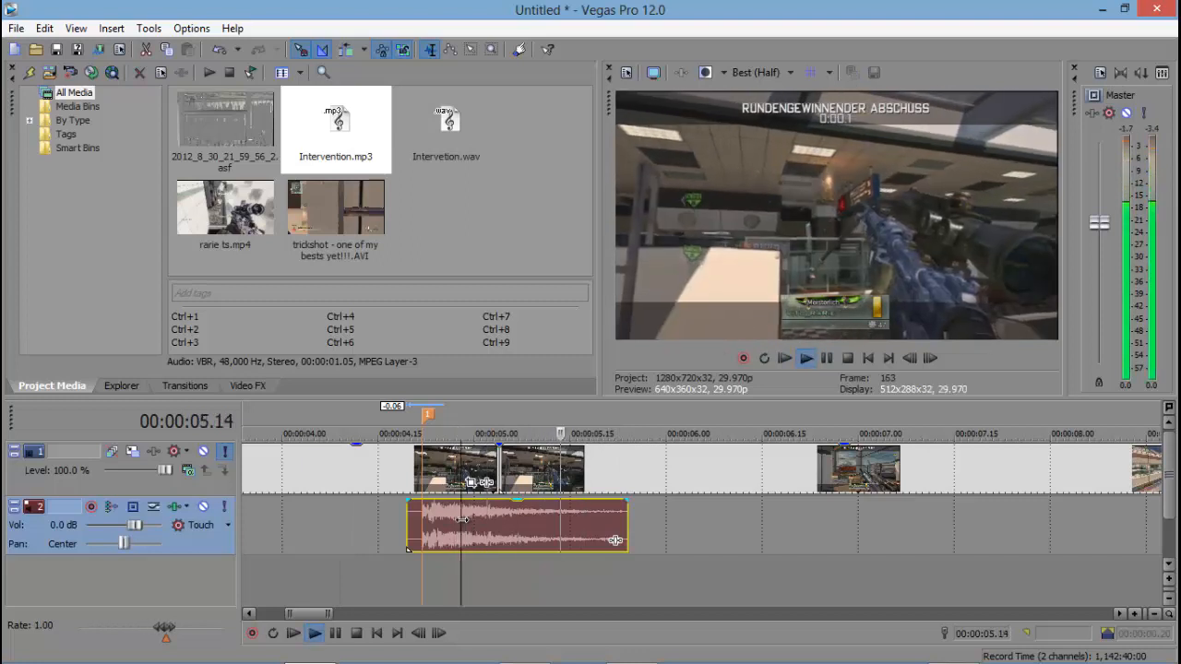
pyautogui.press('space')
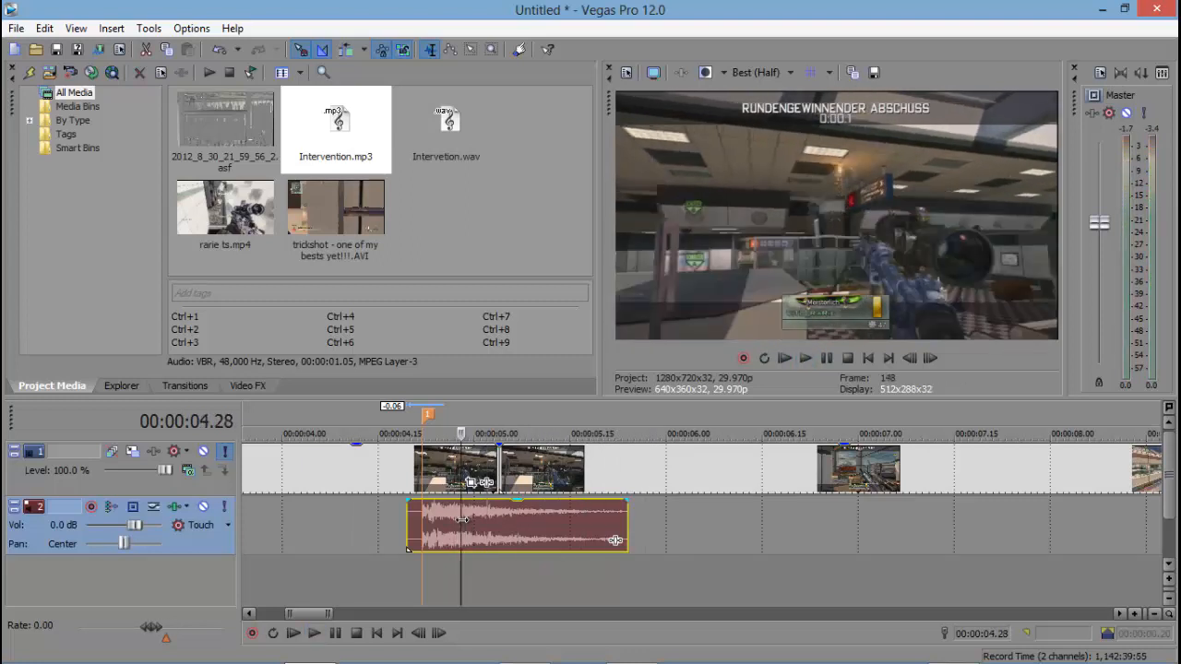
pyautogui.press('space')
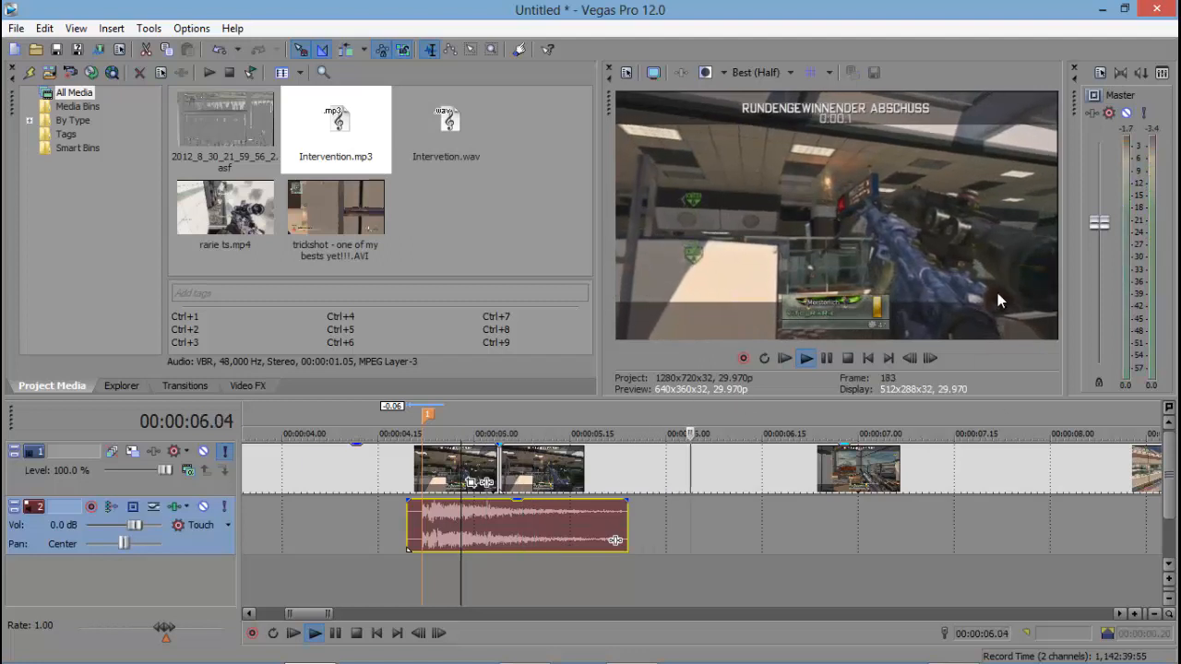
pyautogui.press('space')
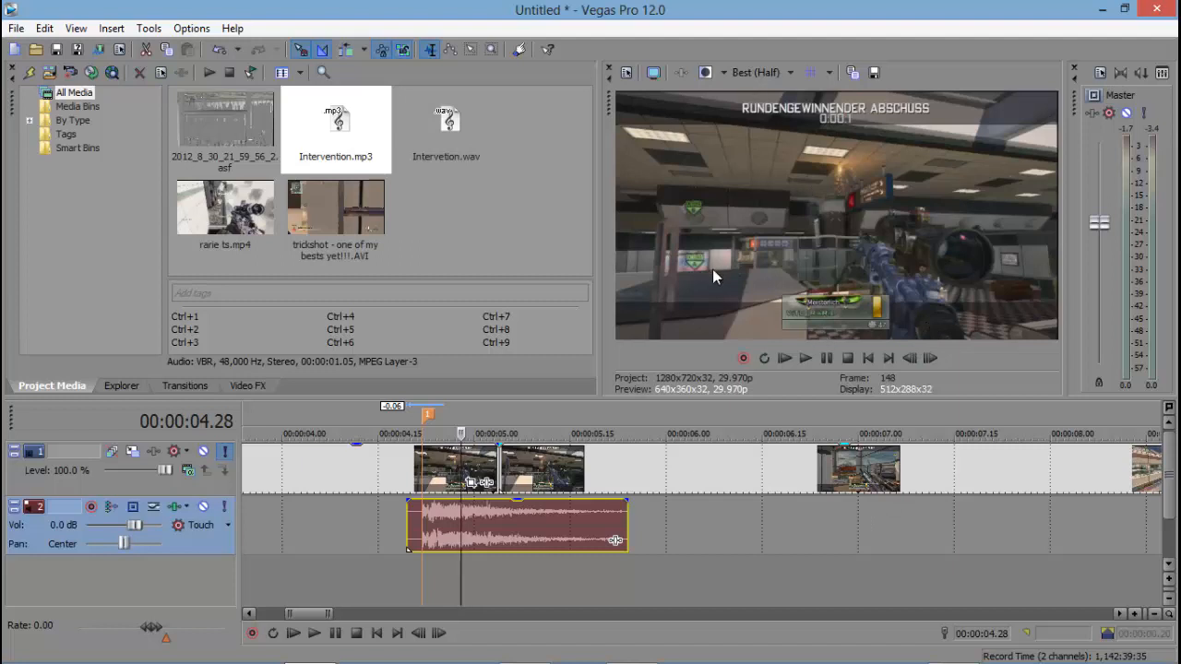
pyautogui.click(321, 510)
pyautogui.press('space')
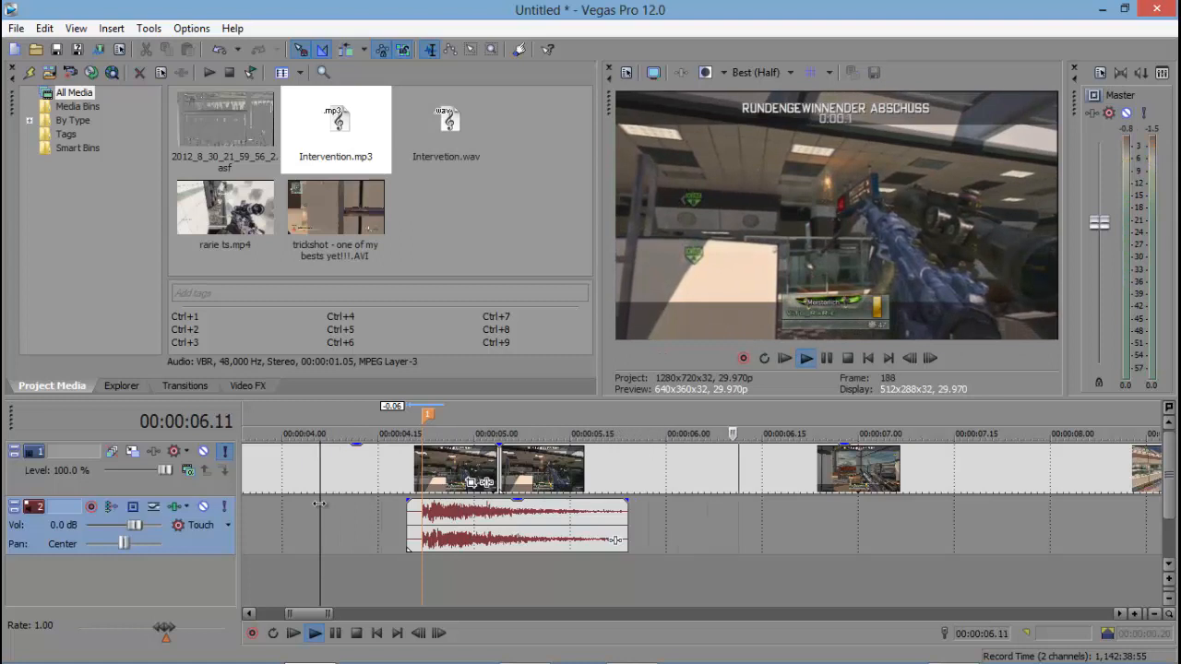
pyautogui.press('space')
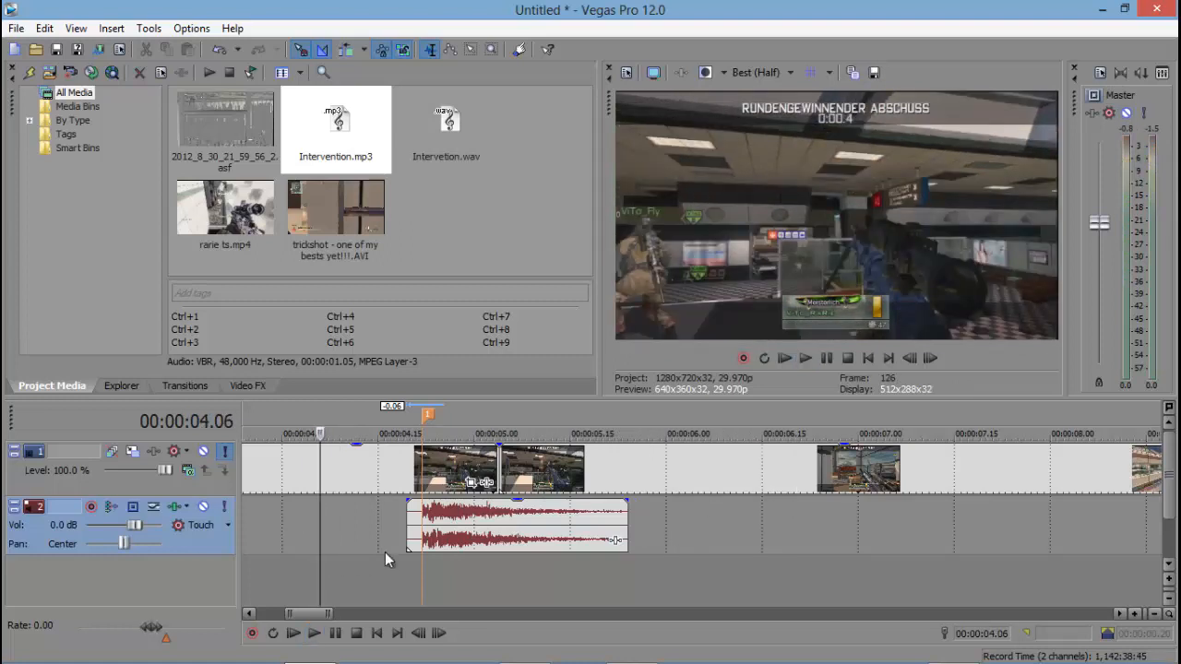
# - Set the gun sound's time-stretch method to Classic and lock its pitch change to the stretch
pyautogui.click(504, 546)
pyautogui.rightClick(504, 545)
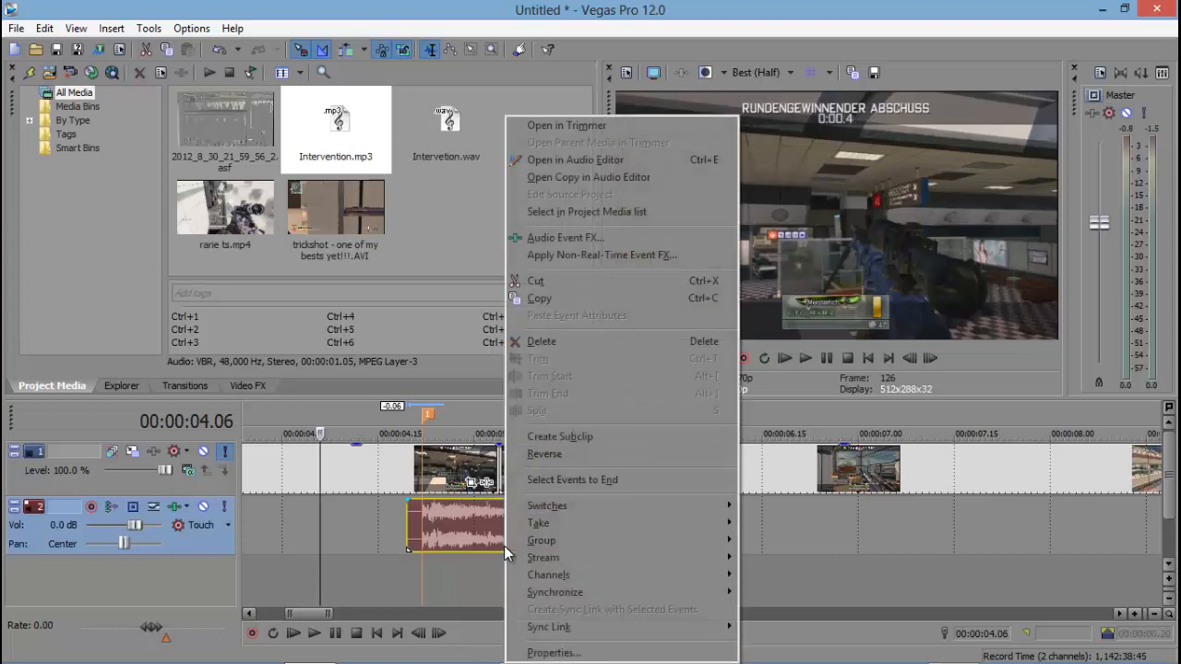
pyautogui.click(436, 522)
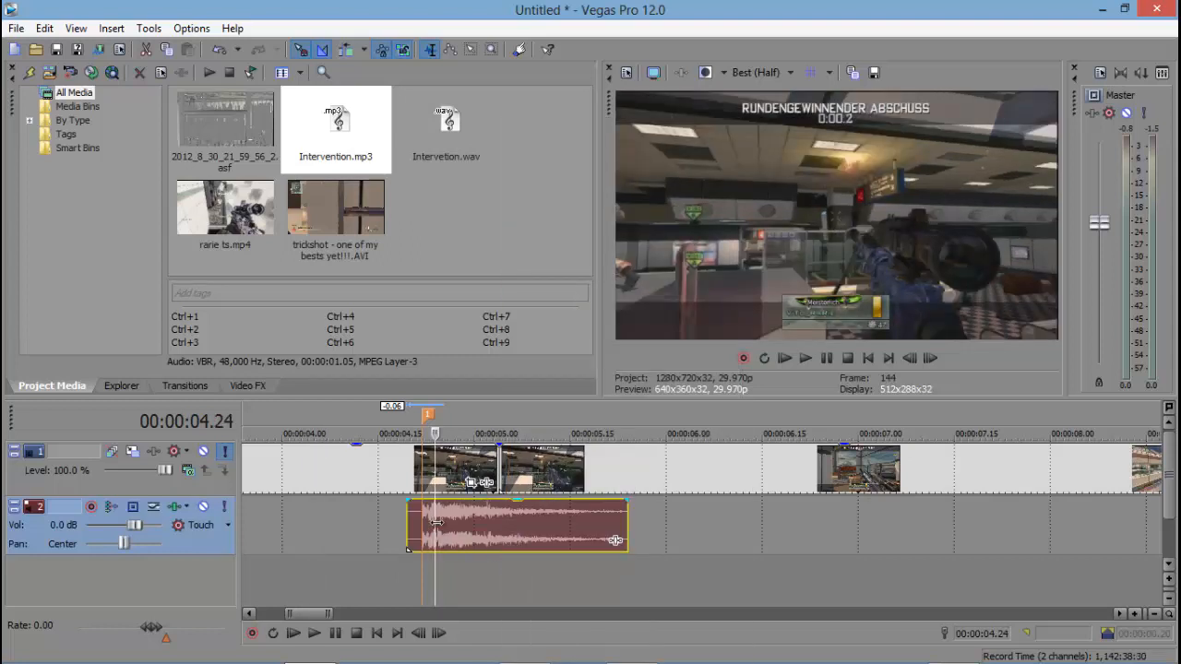
pyautogui.rightClick(583, 544)
pyautogui.click(644, 659)
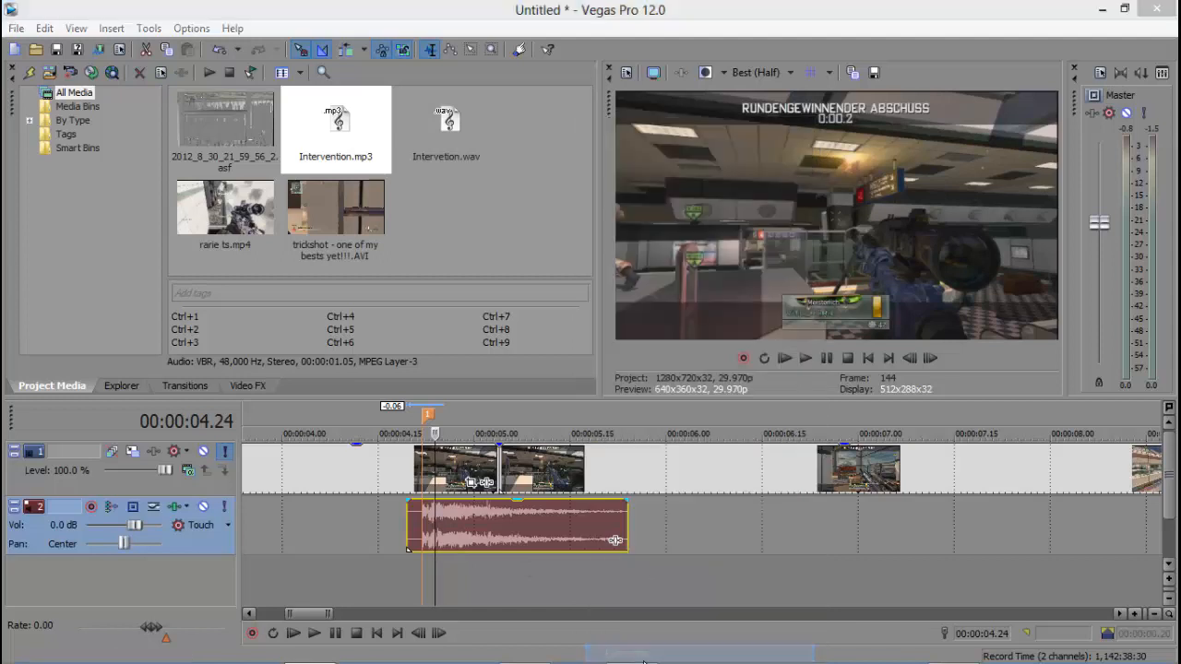
pyautogui.click(580, 286)
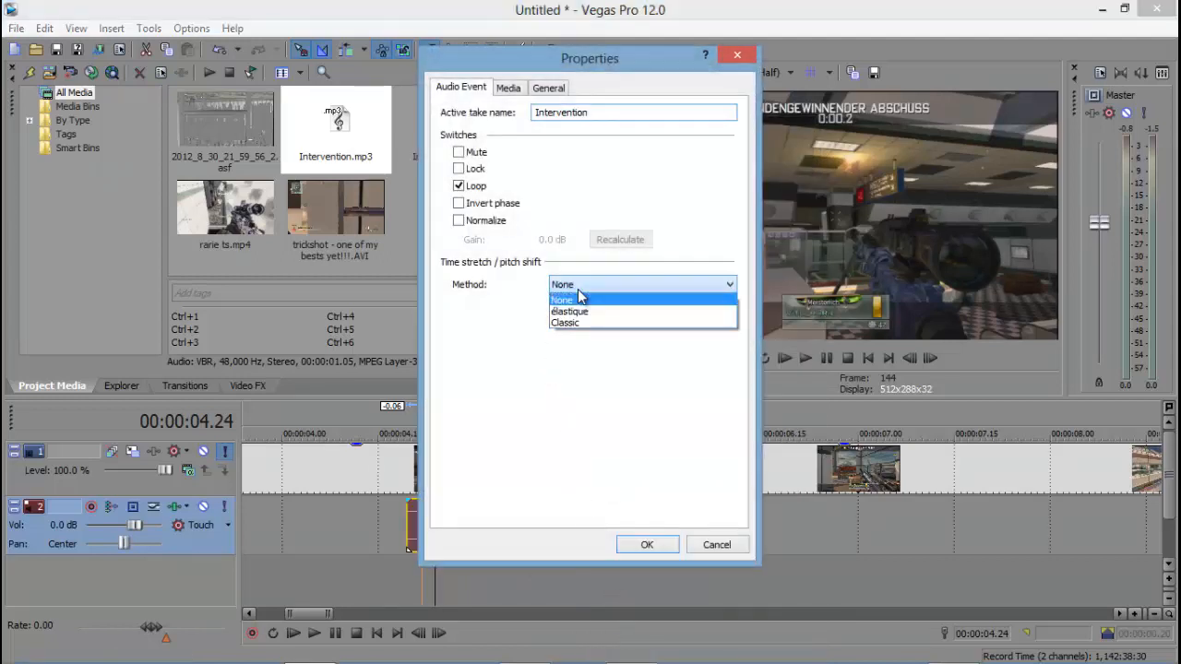
pyautogui.click(575, 319)
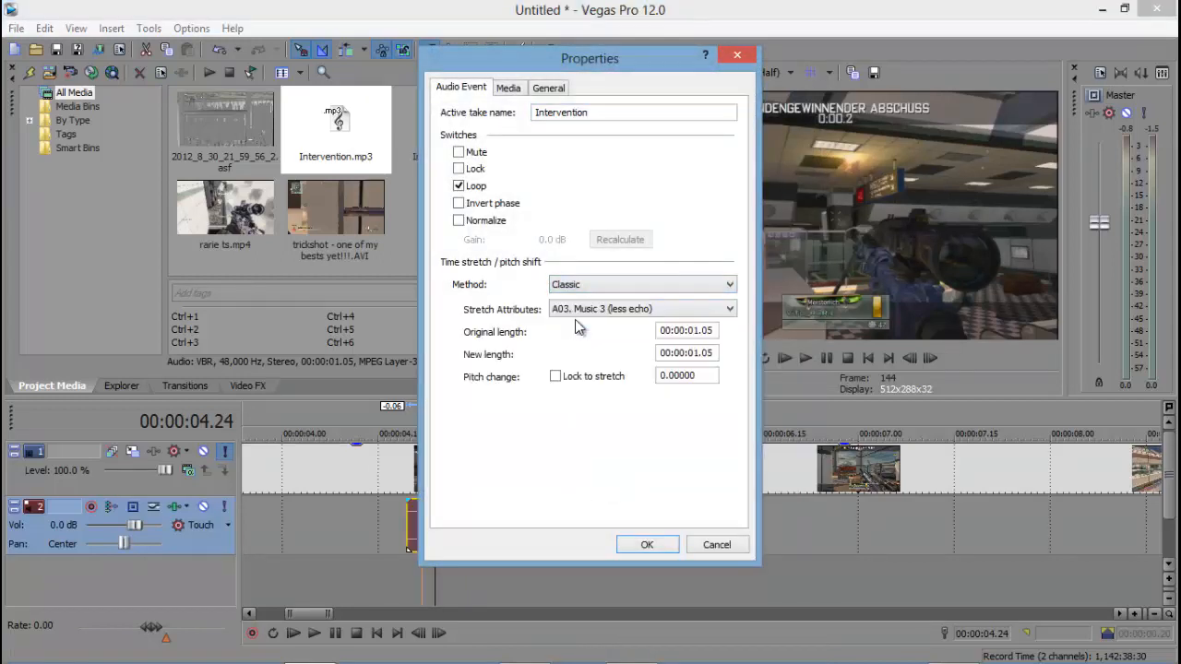
pyautogui.click(555, 377)
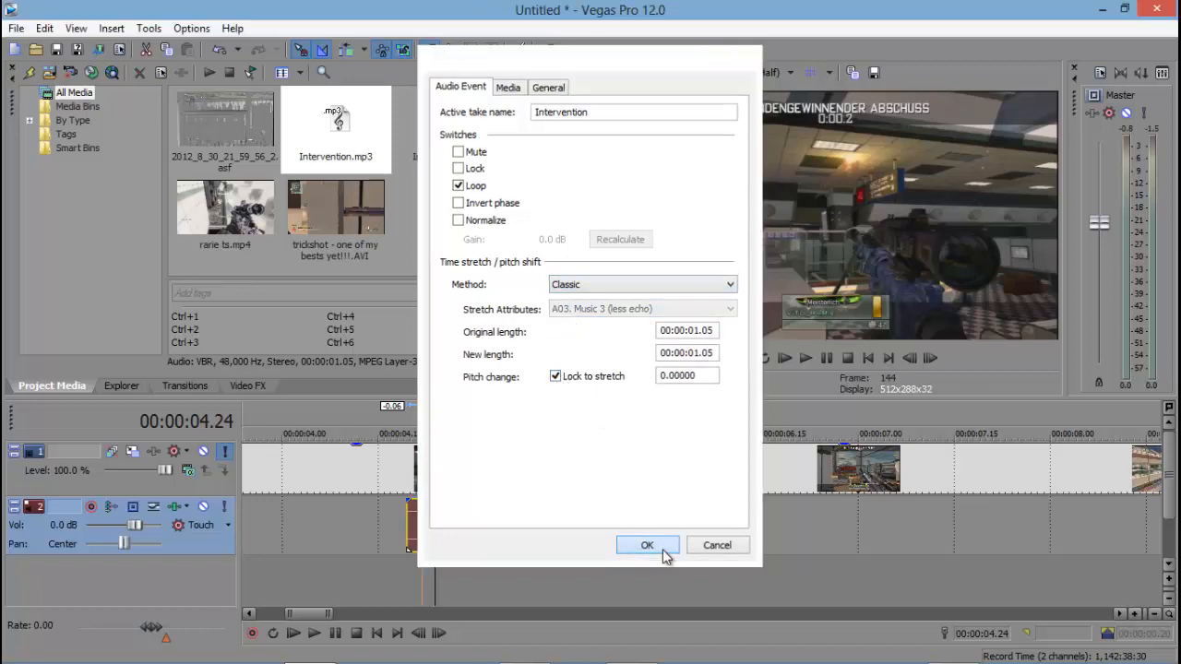
pyautogui.click(646, 544)
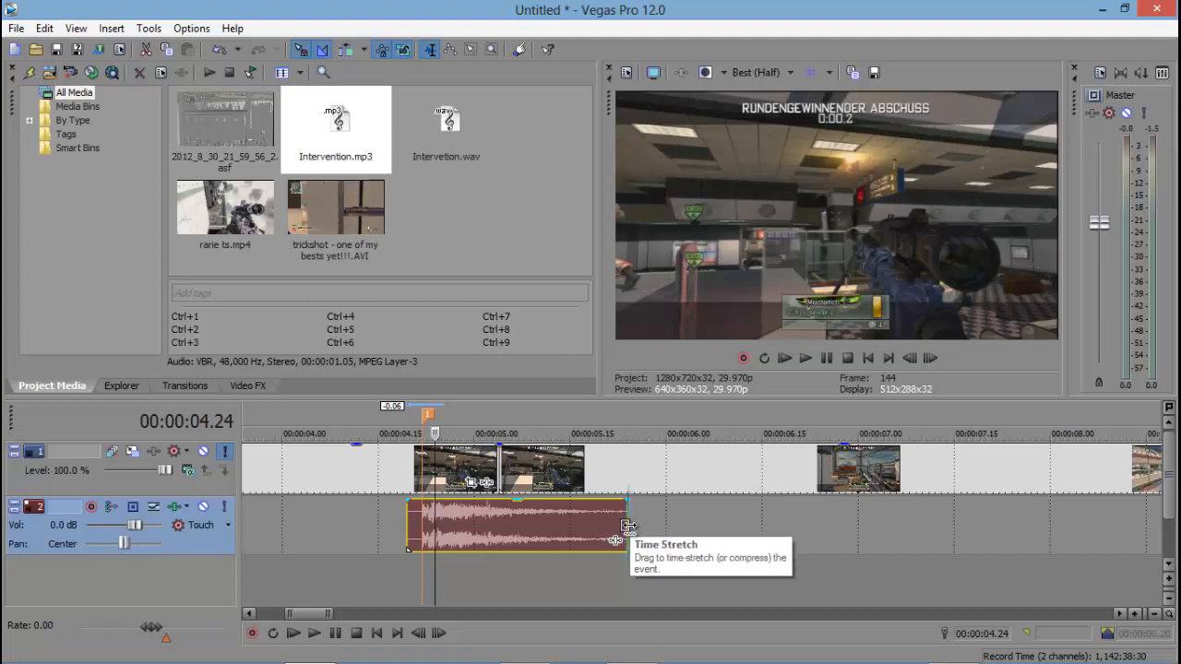
# - Time-stretch the gun sound's end by about 00:00:01.28 and shift the event earlier so its shot starts at the marker
pyautogui.moveTo(628, 526); pyautogui.dragTo(990, 542)
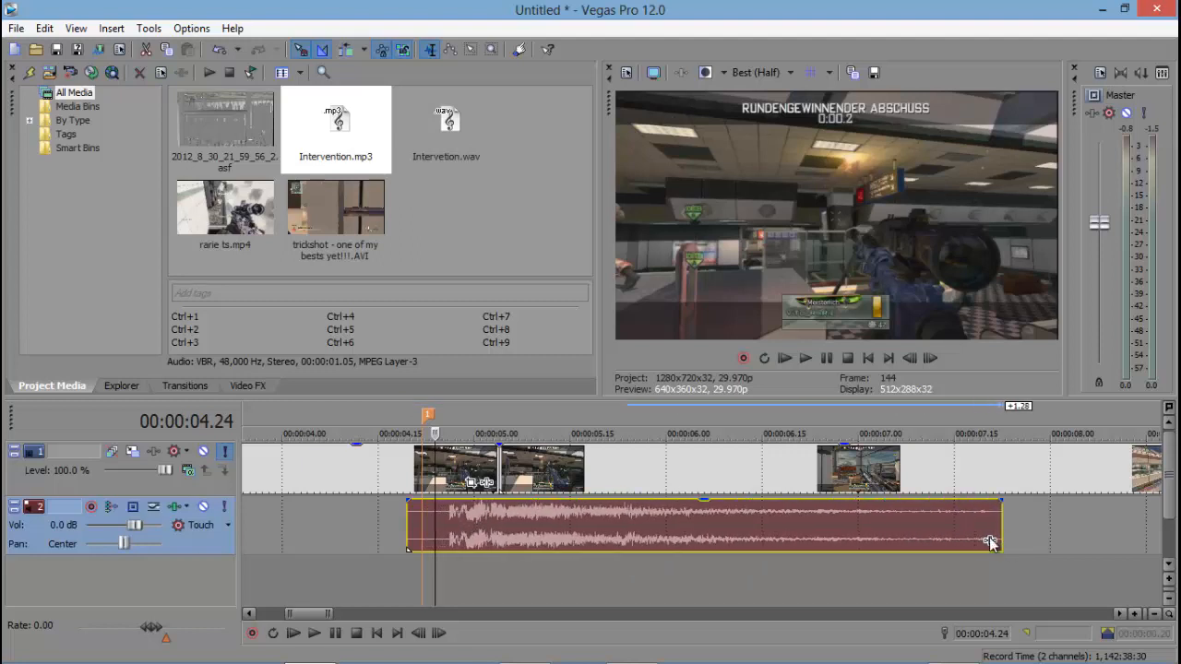
pyautogui.moveTo(782, 533); pyautogui.dragTo(755, 539)
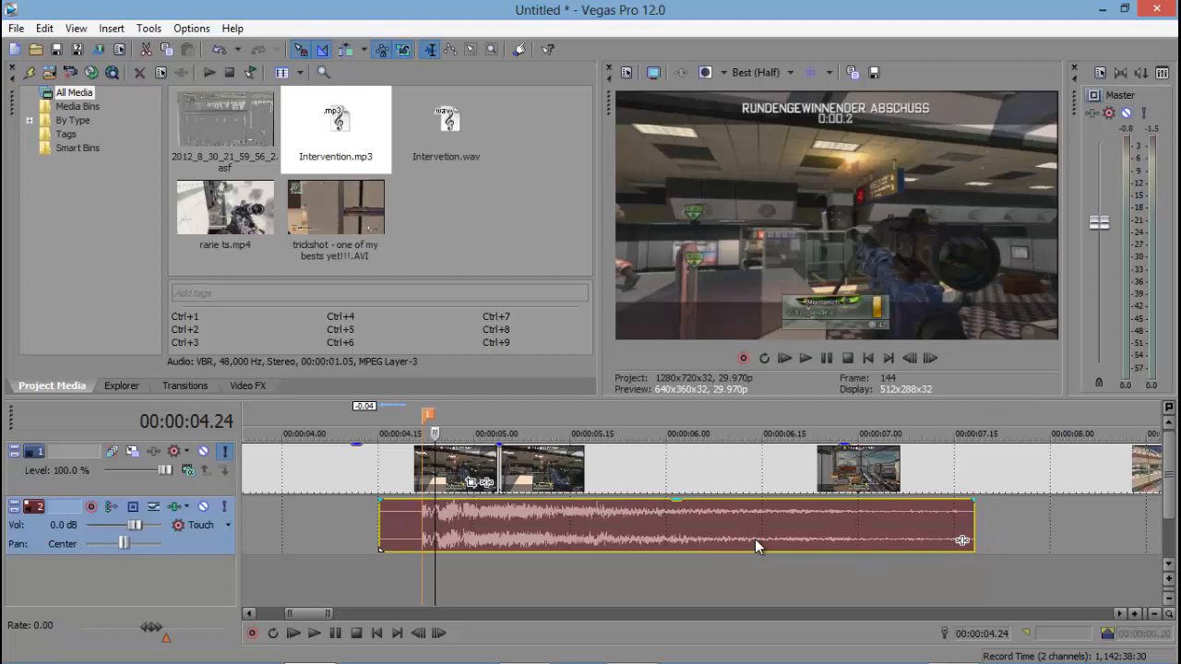
pyautogui.scroll(-5, 762, 535)
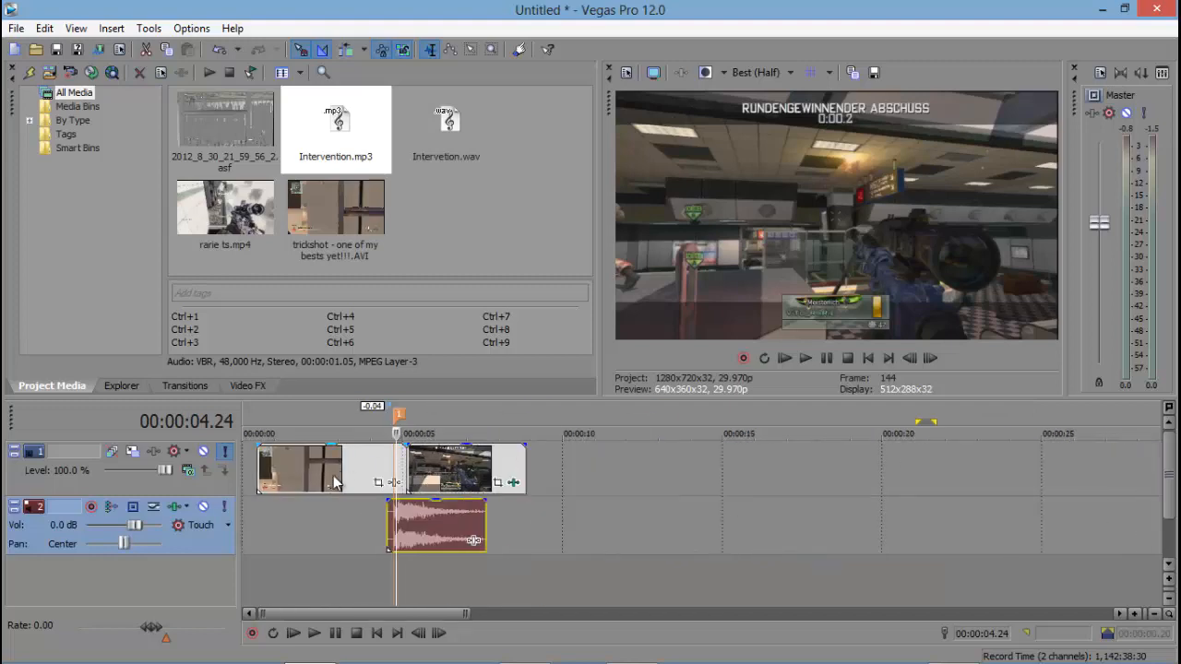
pyautogui.scroll(5, 475, 540)
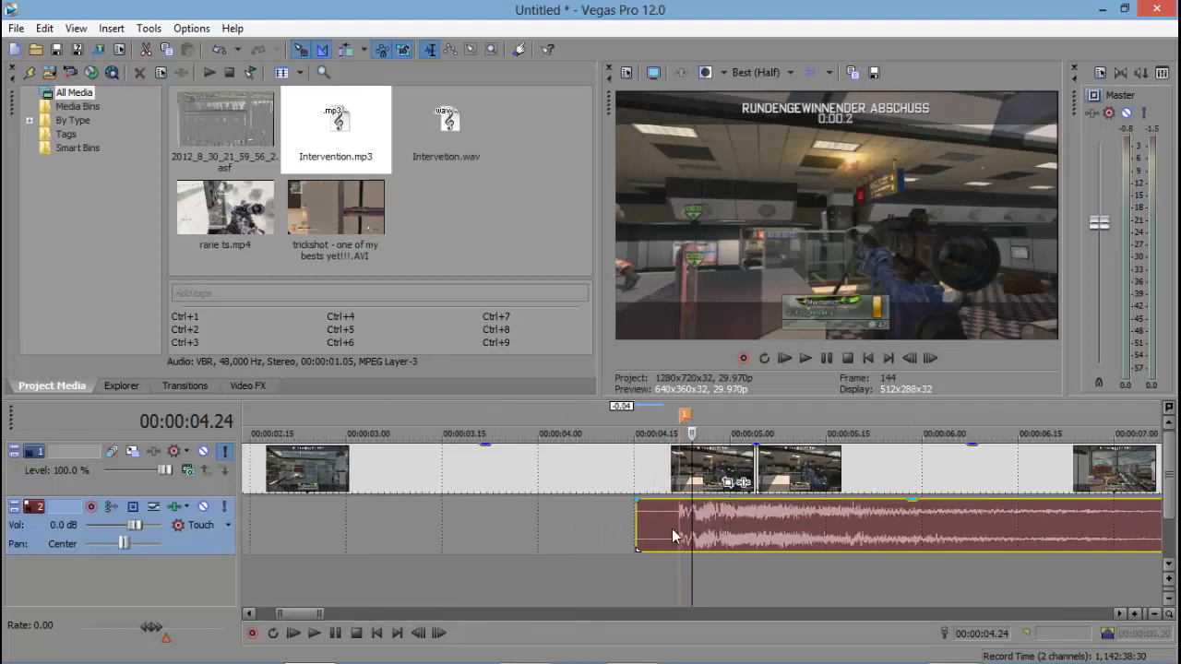
# - Play the stretched gun sound from 00:00:04.15, and again from 00:00:03.29, to judge it against the slowed shot
pyautogui.click(636, 520)
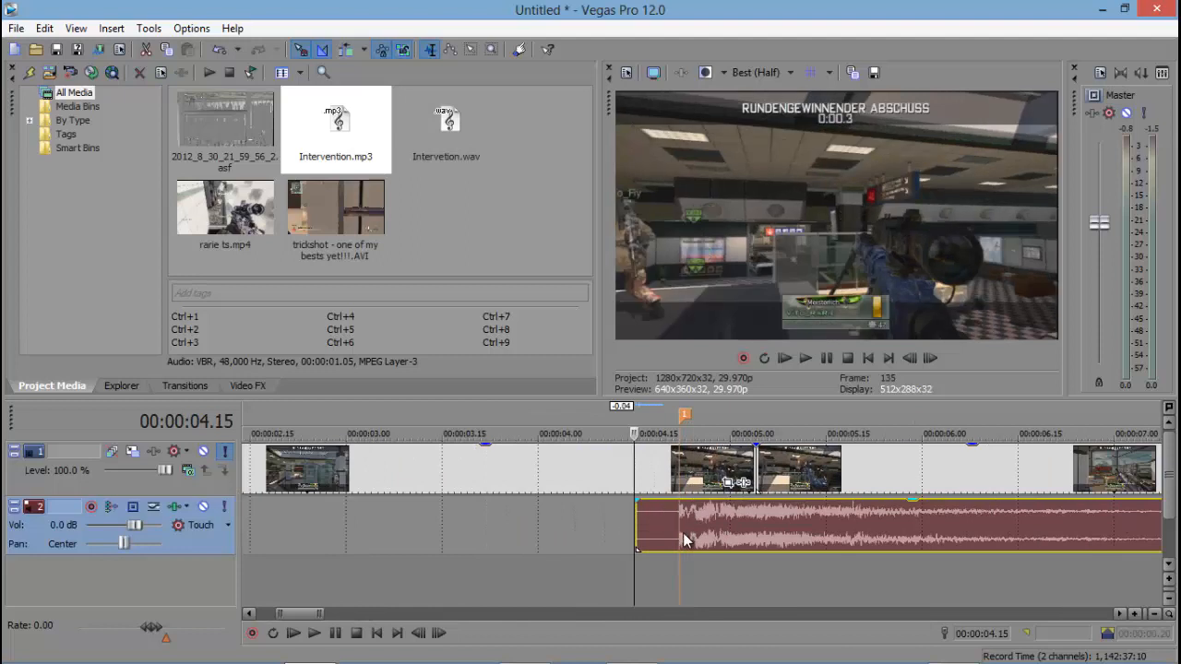
pyautogui.scroll(-2, 674, 512)
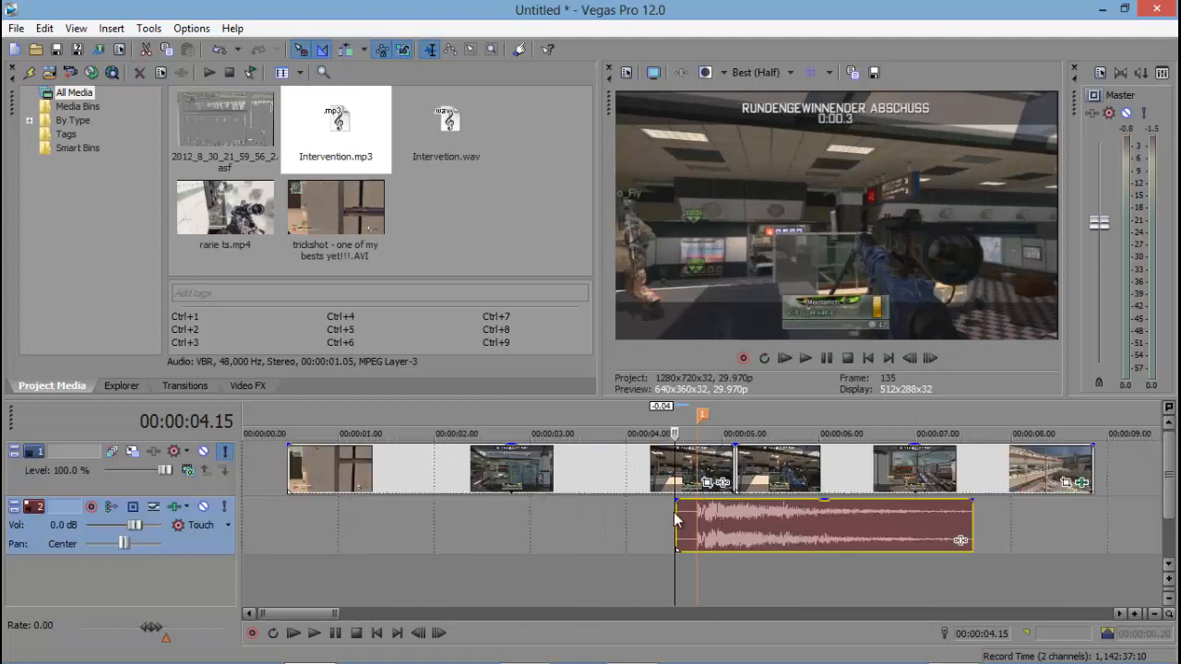
pyautogui.press('space')
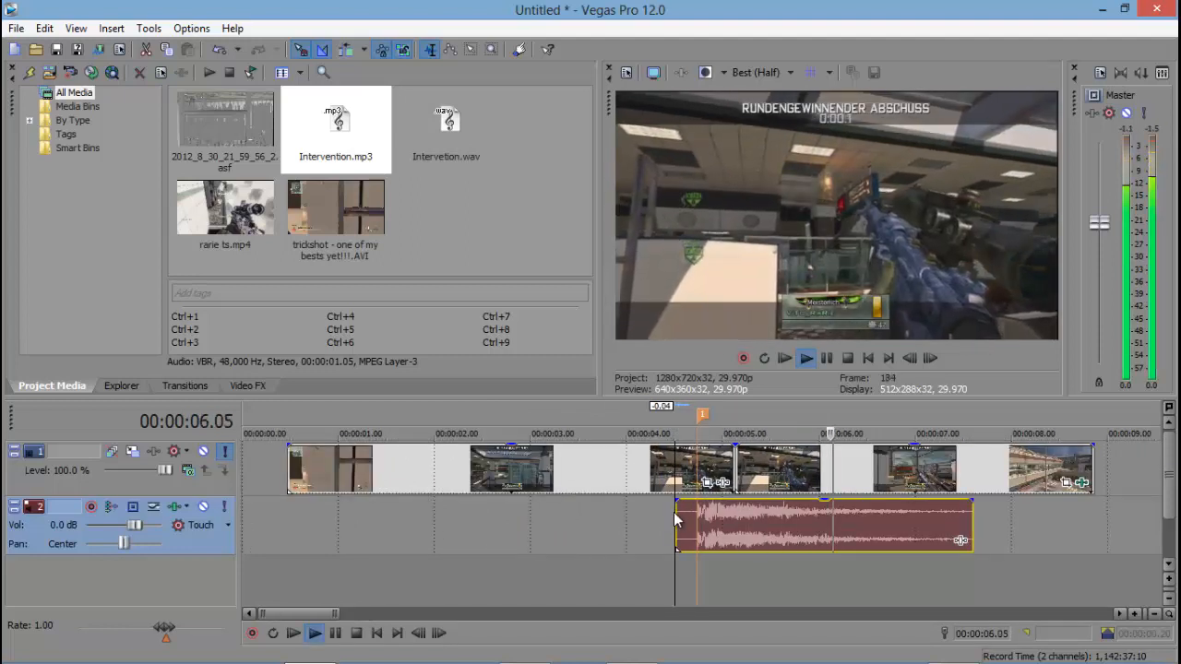
pyautogui.press('space')
pyautogui.click(625, 466)
pyautogui.press('space')
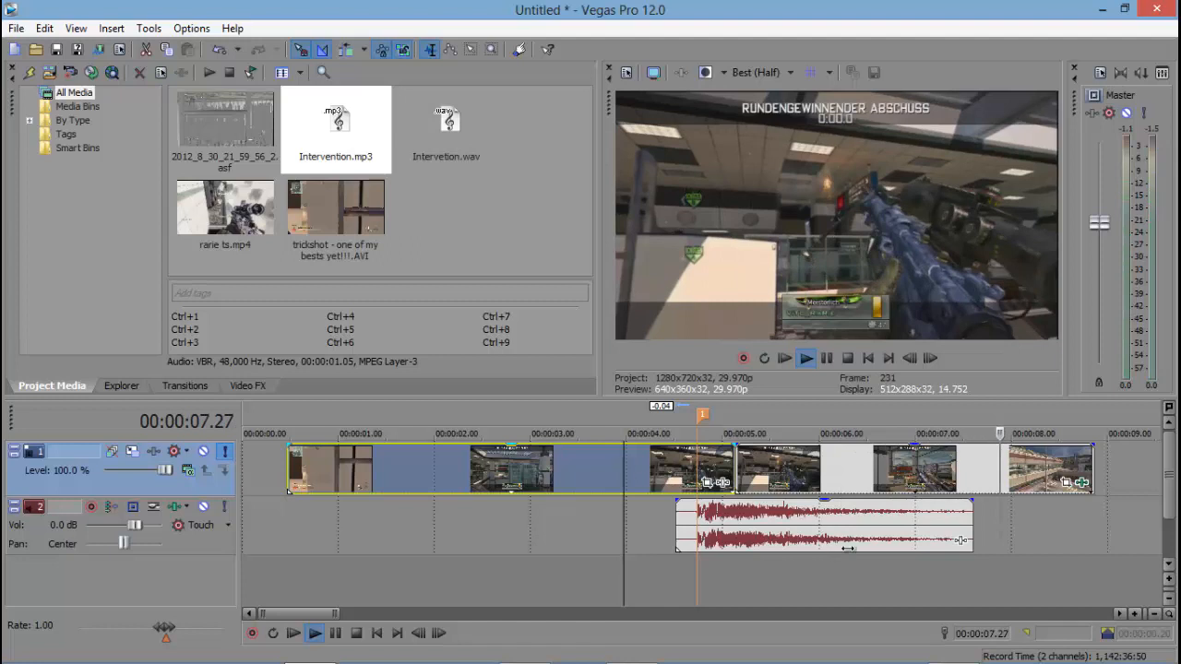
pyautogui.press('space')
# - Lengthen the stretched gun sound by about another 00:00:01.15 and realign its shot with the 00:00:04.22 marker
pyautogui.scroll(-3, 847, 540)
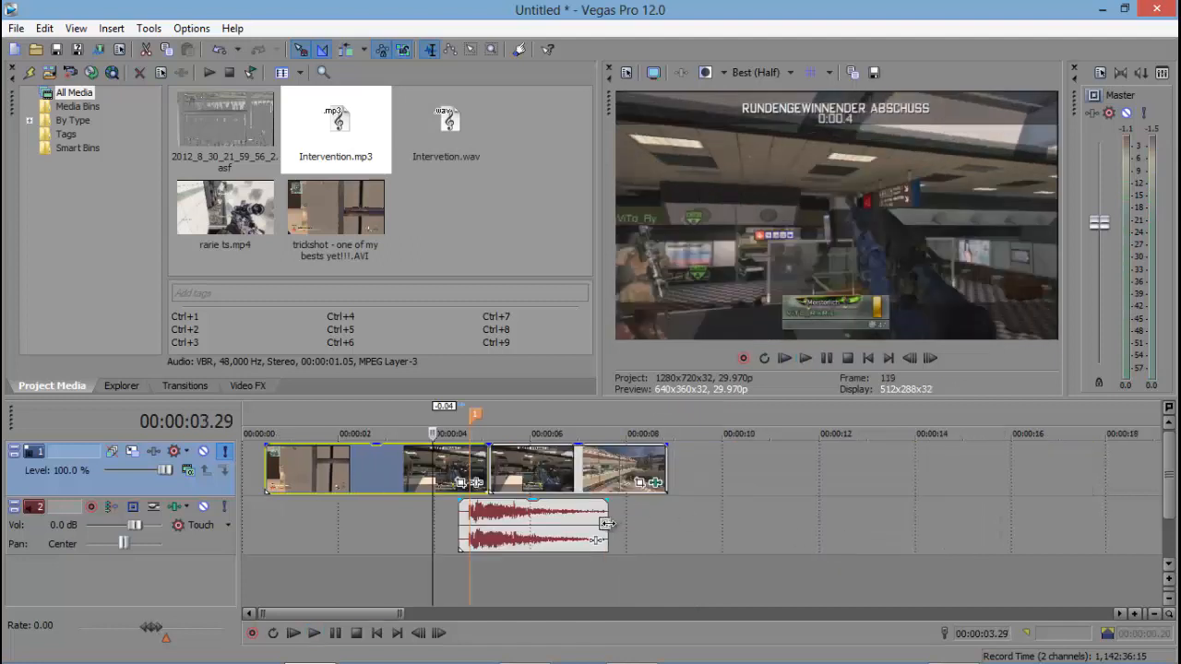
pyautogui.moveTo(607, 524); pyautogui.dragTo(690, 539)
pyautogui.scroll(1, 622, 553)
pyautogui.scroll(1, 622, 554)
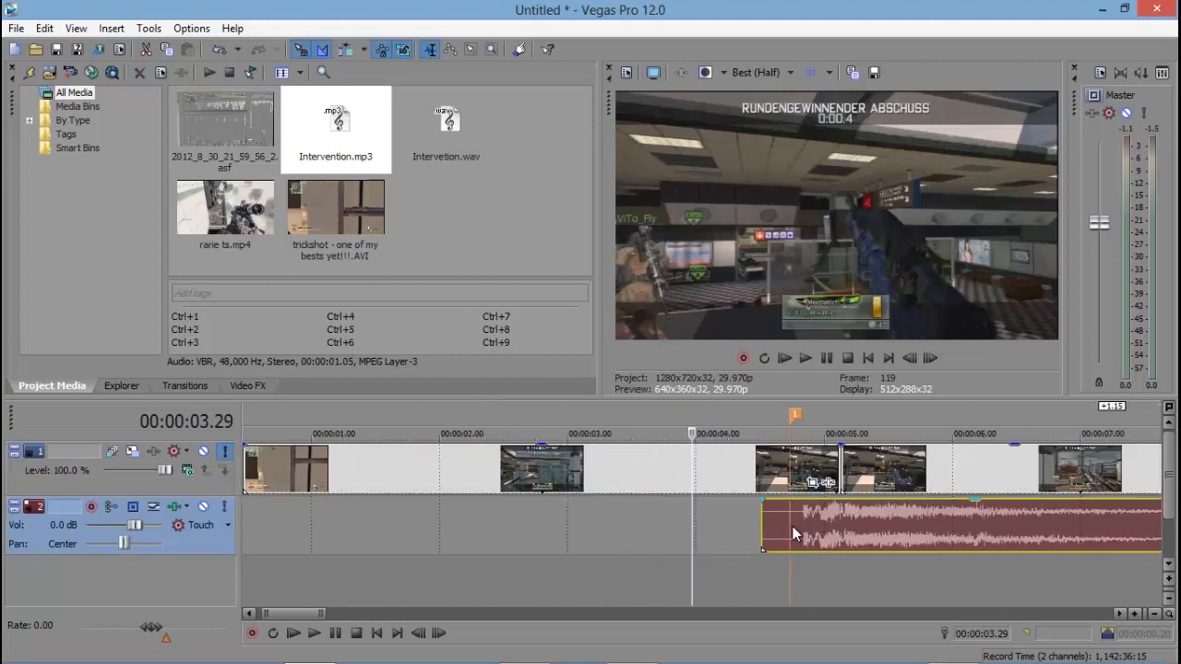
pyautogui.moveTo(796, 528); pyautogui.dragTo(785, 528)
# - Play the longer stretched gun sound from 00:00:03.29 to hear its lowered pitch
pyautogui.press('space')
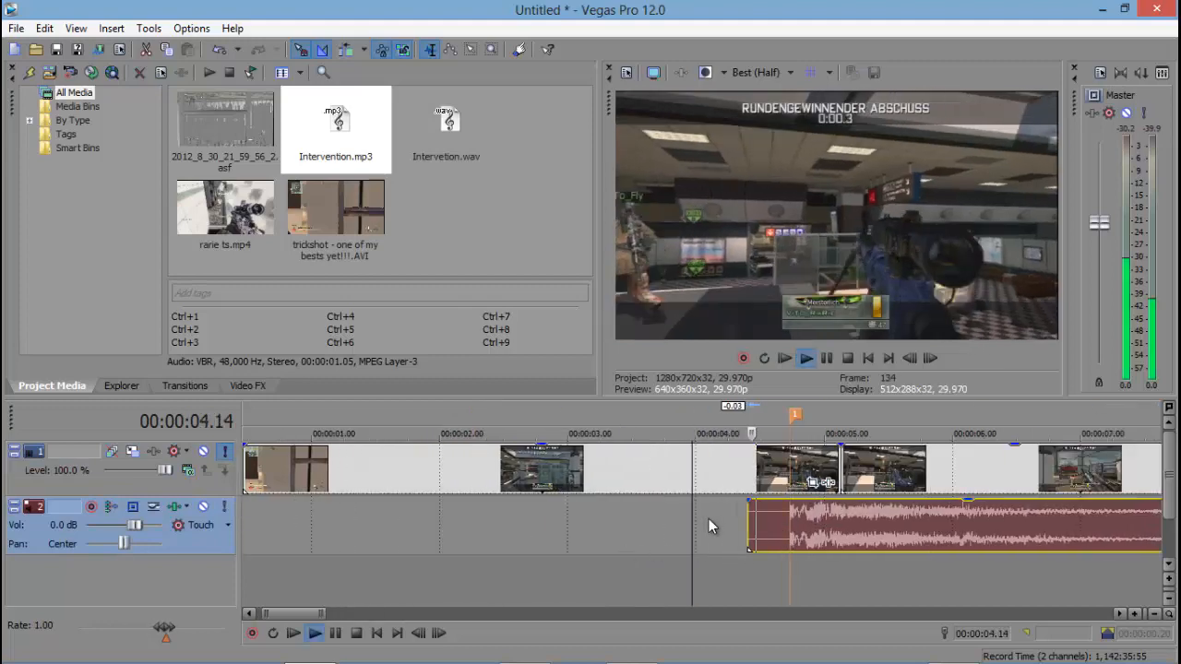
pyautogui.scroll(-1, 708, 519)
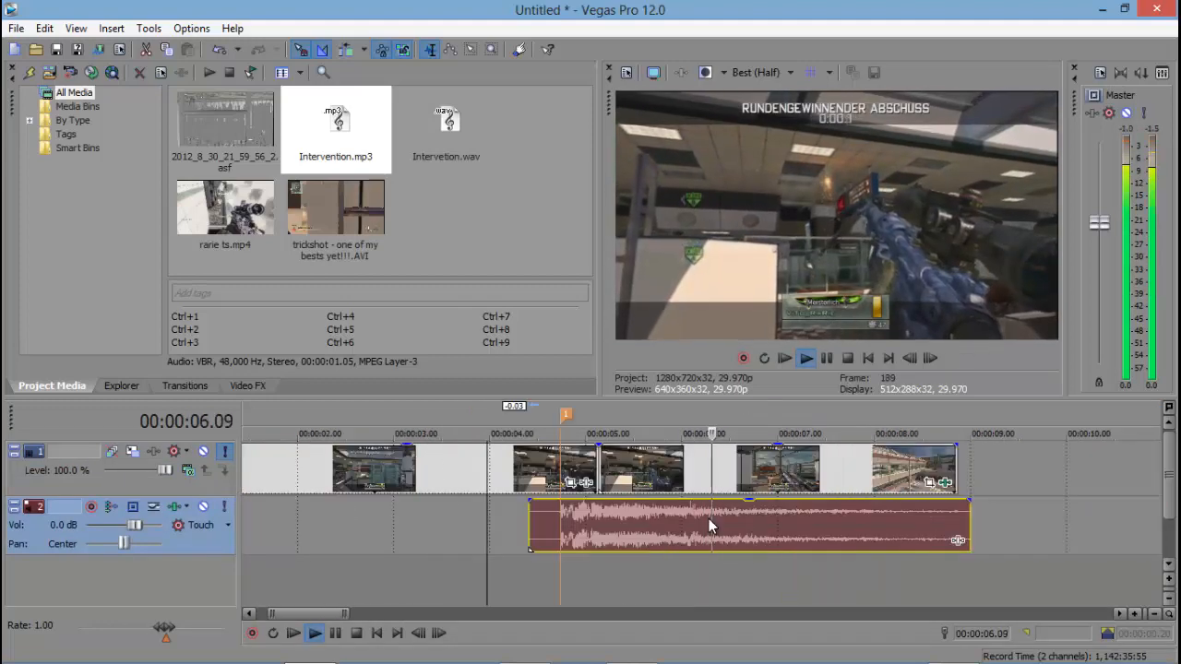
pyautogui.scroll(-1, 654, 527)
pyautogui.press('space')
# - Adjust the gun sound's time stretch to a length of about 00:00:02.02 and realign its shot with the marker
pyautogui.scroll(1, 812, 528)
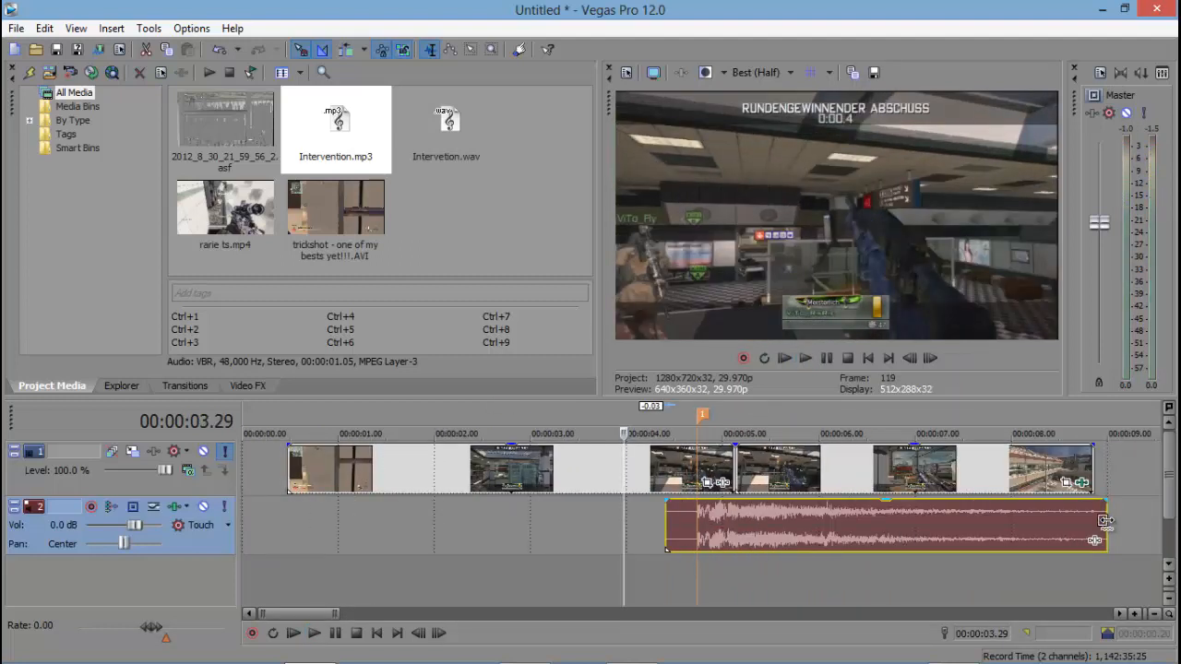
pyautogui.moveTo(1104, 526); pyautogui.dragTo(867, 538)
pyautogui.moveTo(783, 522); pyautogui.dragTo(787, 521)
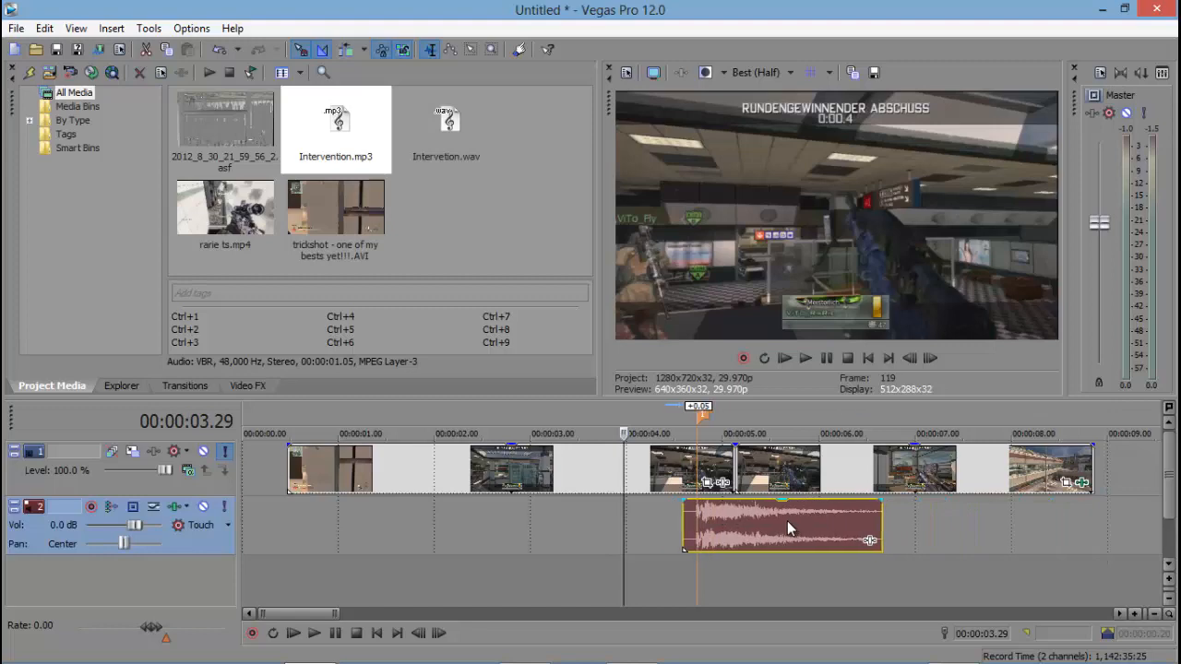
# - Play the gun sound at its adjusted stretch from 00:00:03.29
pyautogui.press('space')
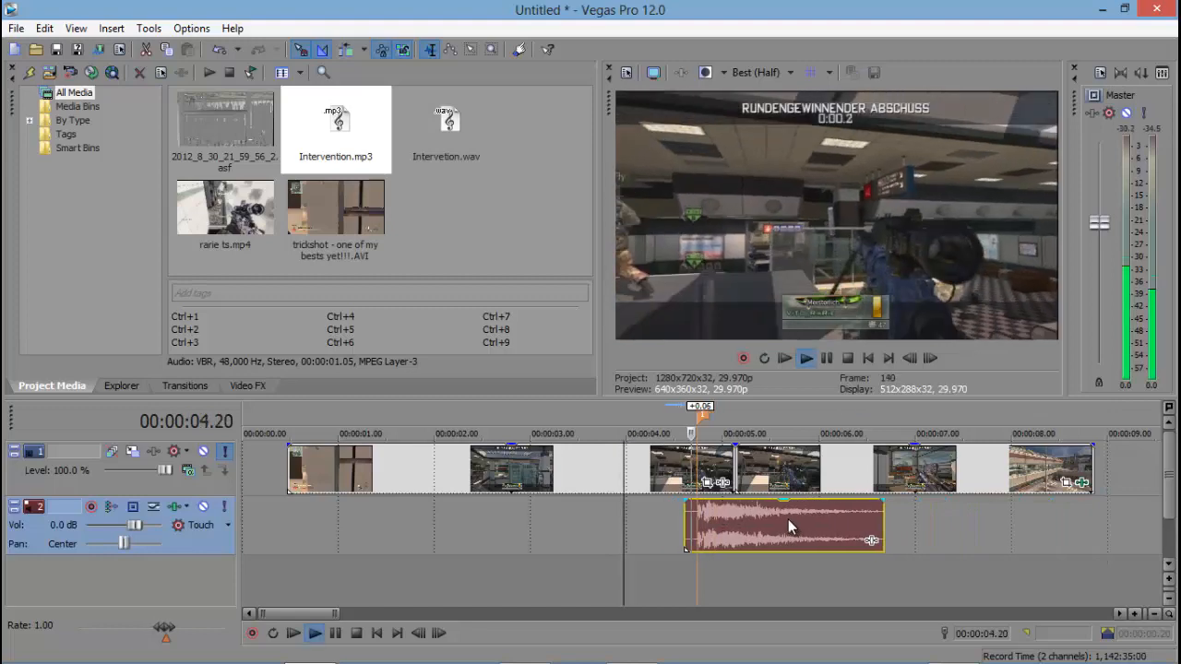
pyautogui.scroll(2, 788, 519)
pyautogui.scroll(-3, 788, 527)
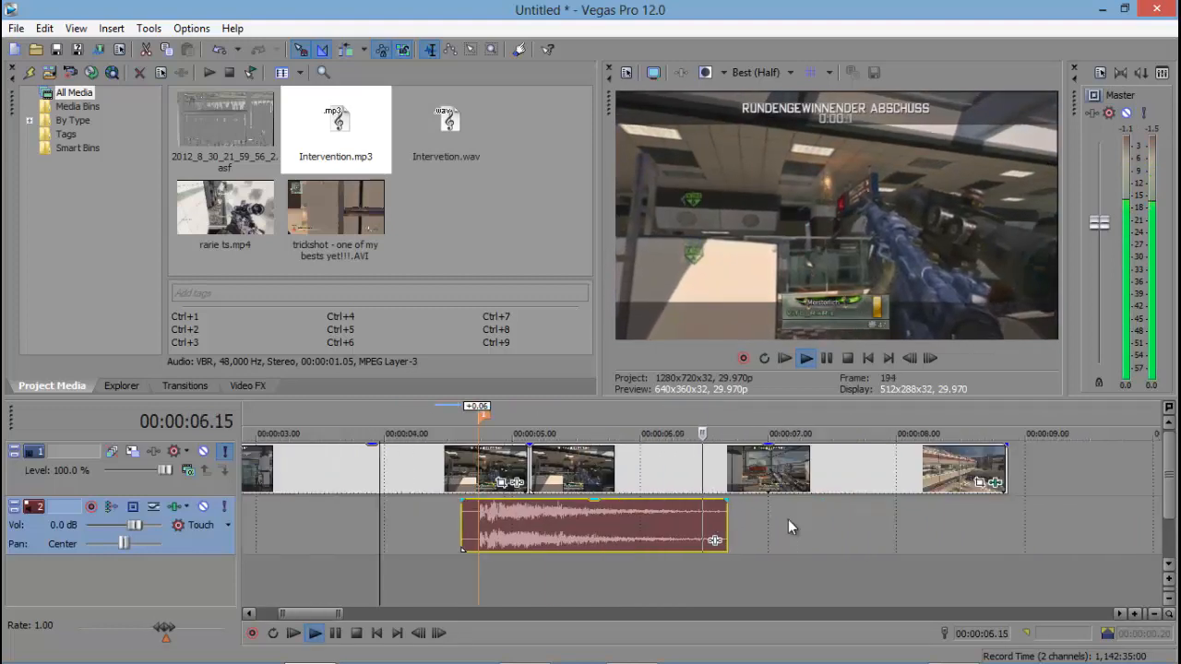
pyautogui.press('space')
# - Switch the gun sound's time-stretch method to élastique and play it from 00:00:03.29
pyautogui.rightClick(665, 532)
pyautogui.click(747, 654)
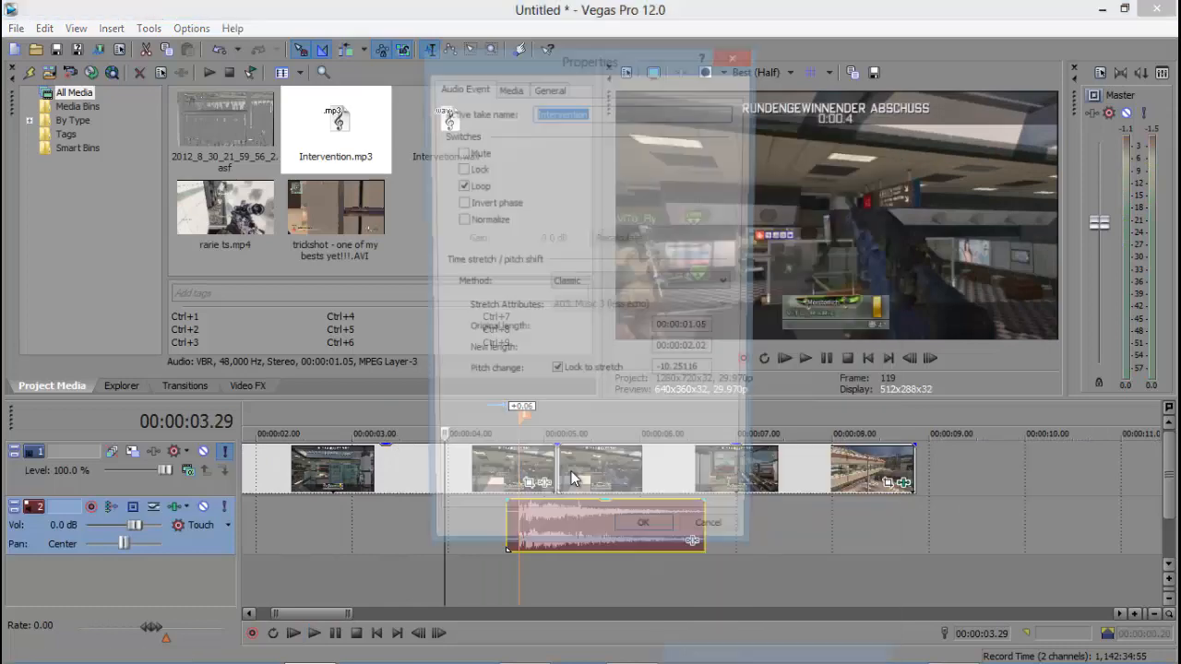
pyautogui.click(590, 286)
pyautogui.click(596, 321)
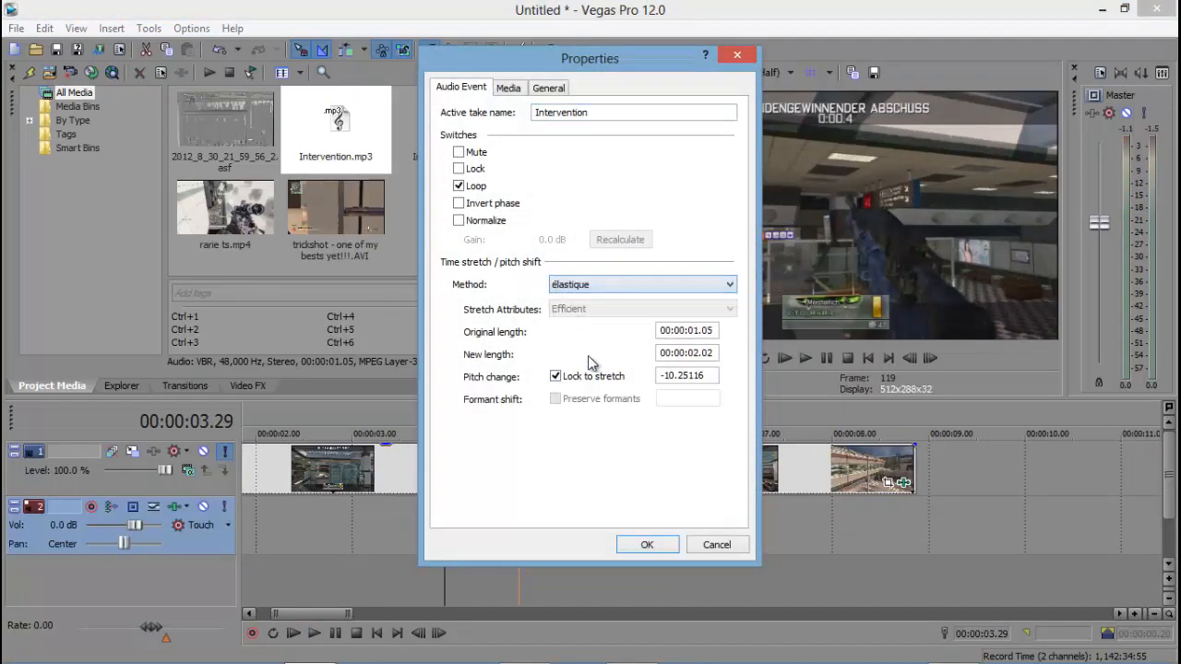
pyautogui.click(647, 545)
pyautogui.press('space')
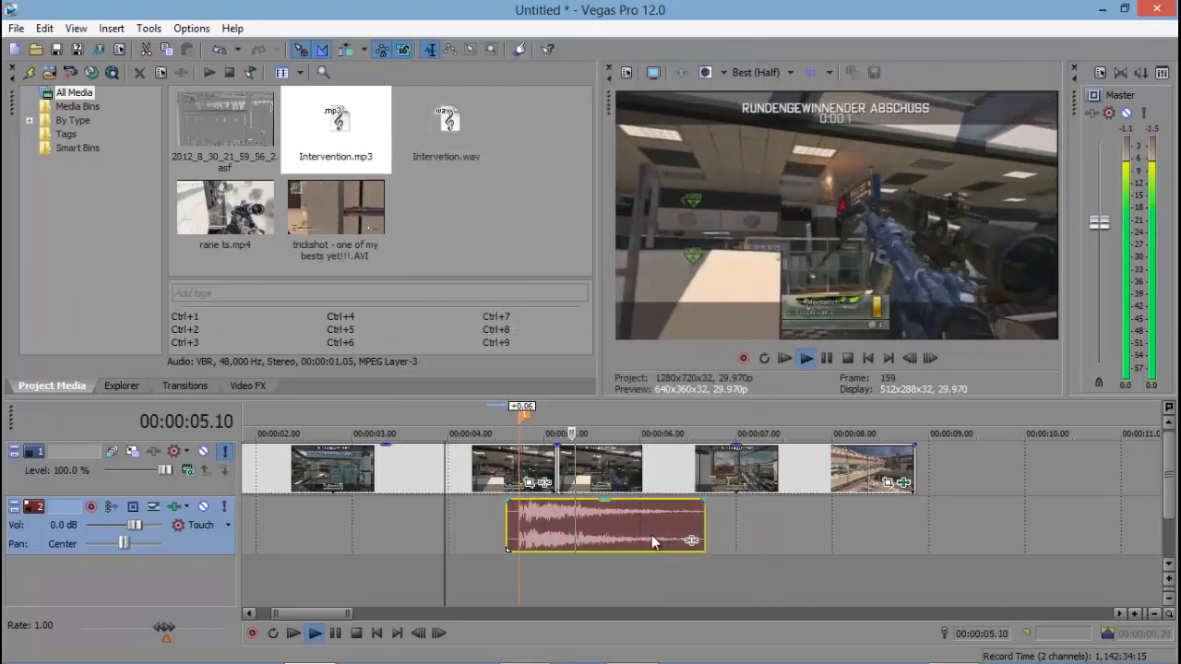
pyautogui.press('space')
# - Time-stretch the gun sound's end by about 13 more frames and shift it one frame earlier to match the marker
pyautogui.moveTo(704, 508); pyautogui.dragTo(743, 511)
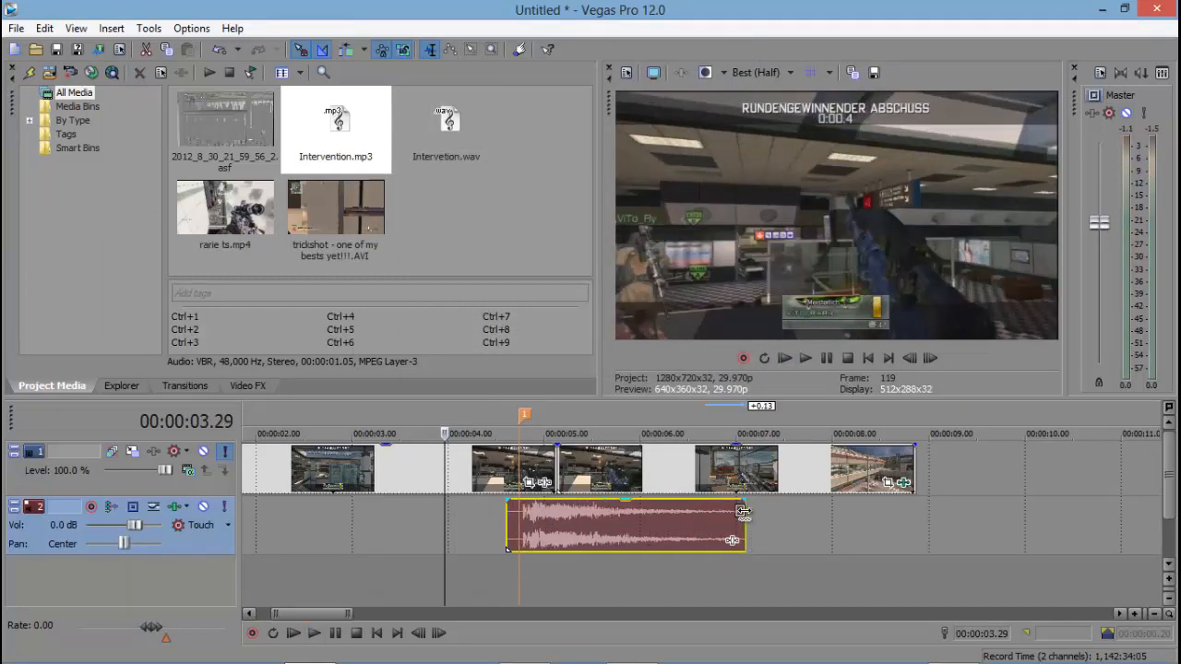
pyautogui.scroll(3, 820, 557)
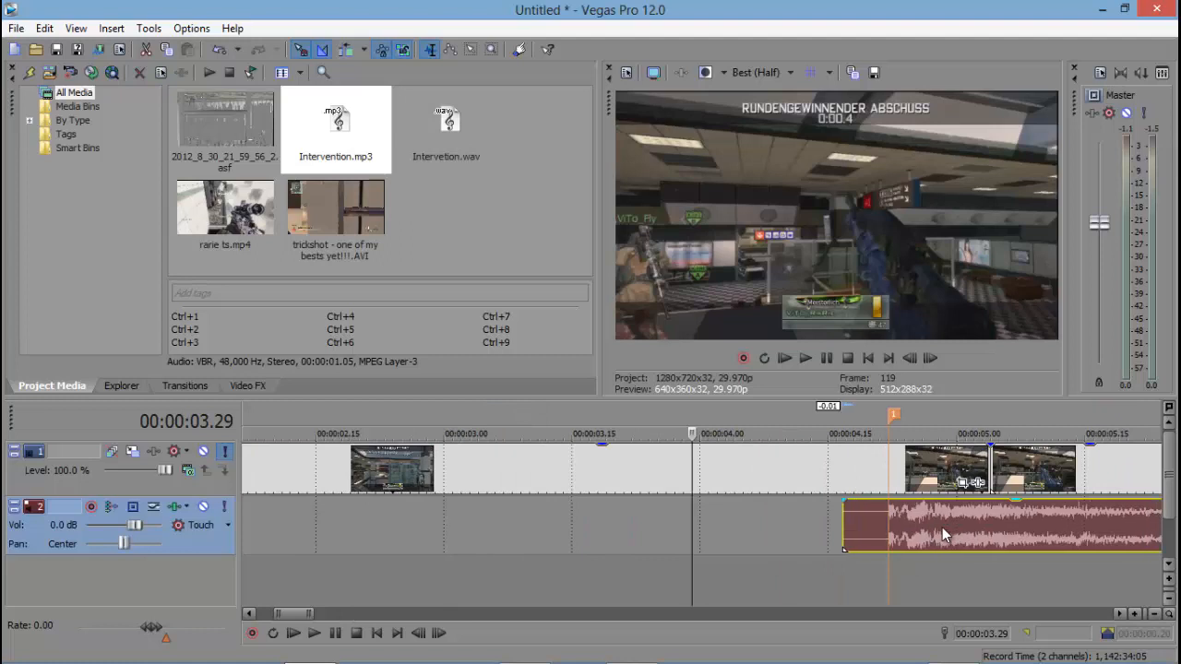
pyautogui.scroll(-3, 942, 527)
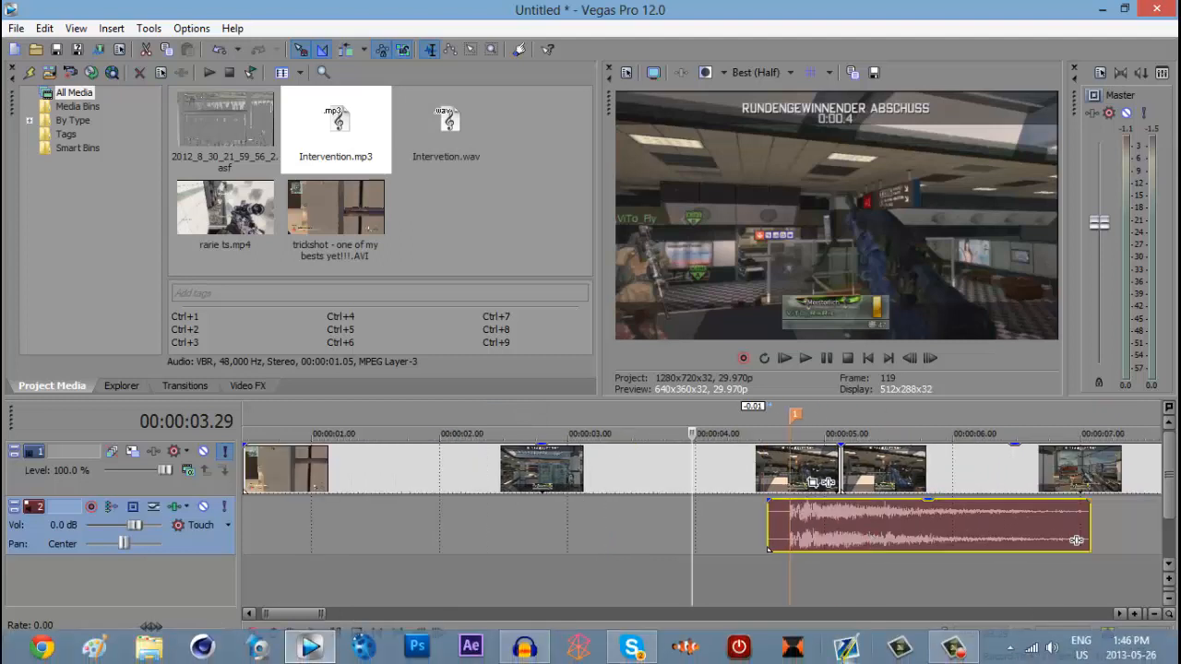
pyautogui.click(954, 649)
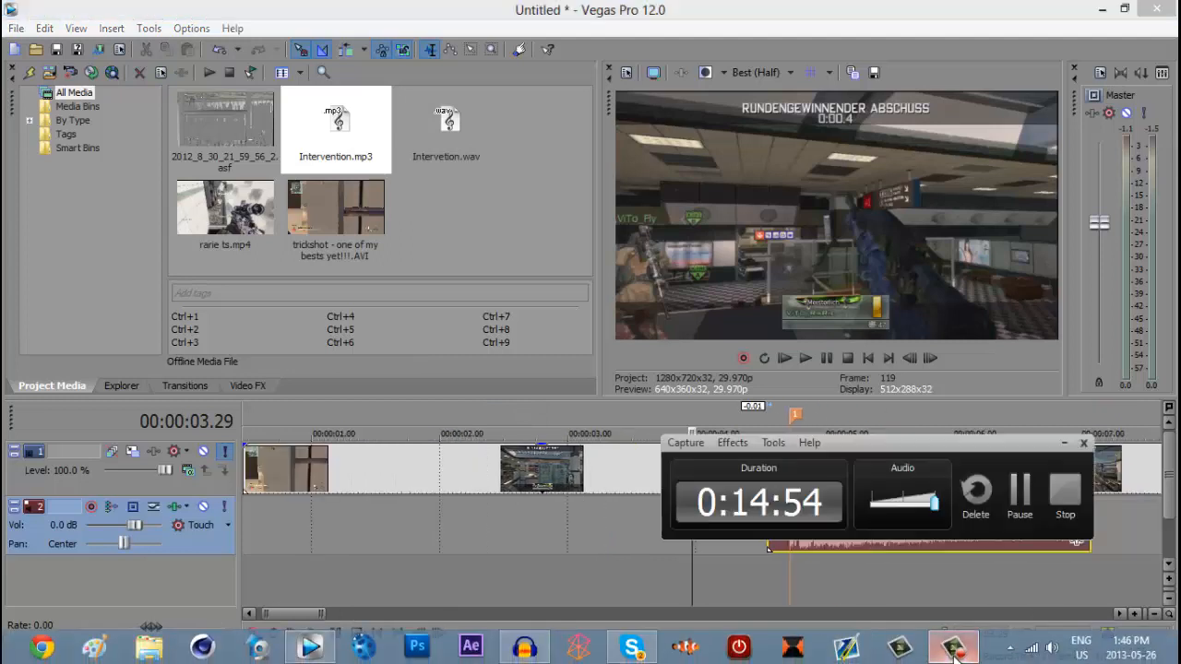
pyautogui.click(1061, 447)
# - Play the timeline from 00:00:03.29 to check the élastique gun sound against the slowed shot
pyautogui.scroll(-4, 804, 542)
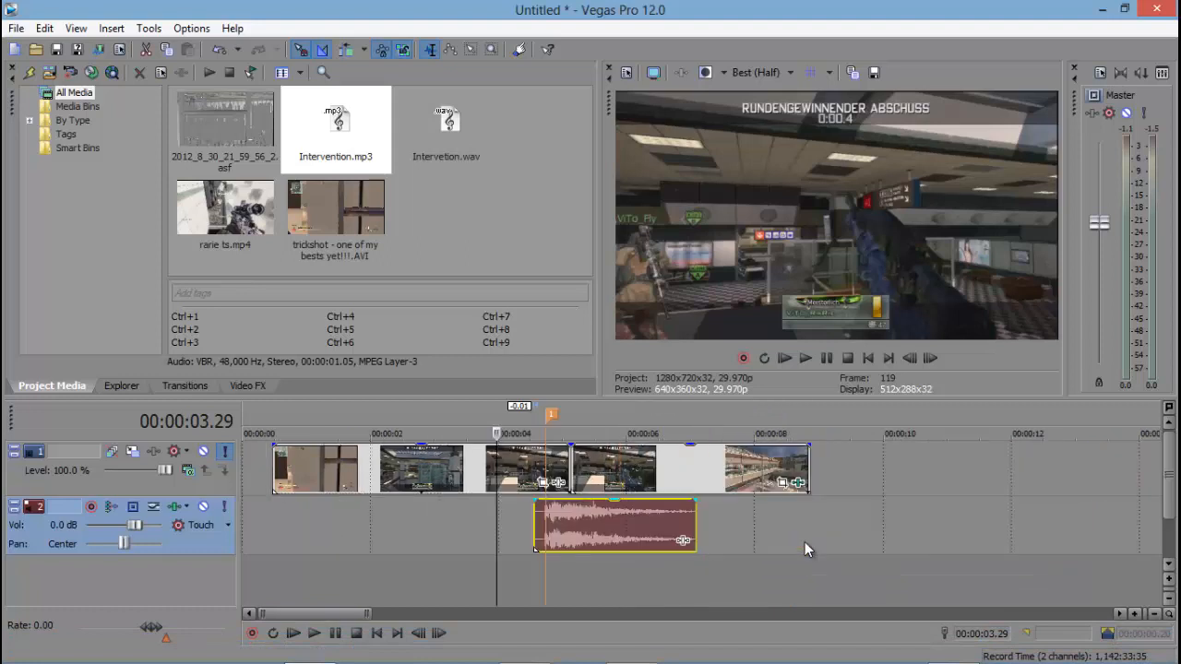
pyautogui.press('space')
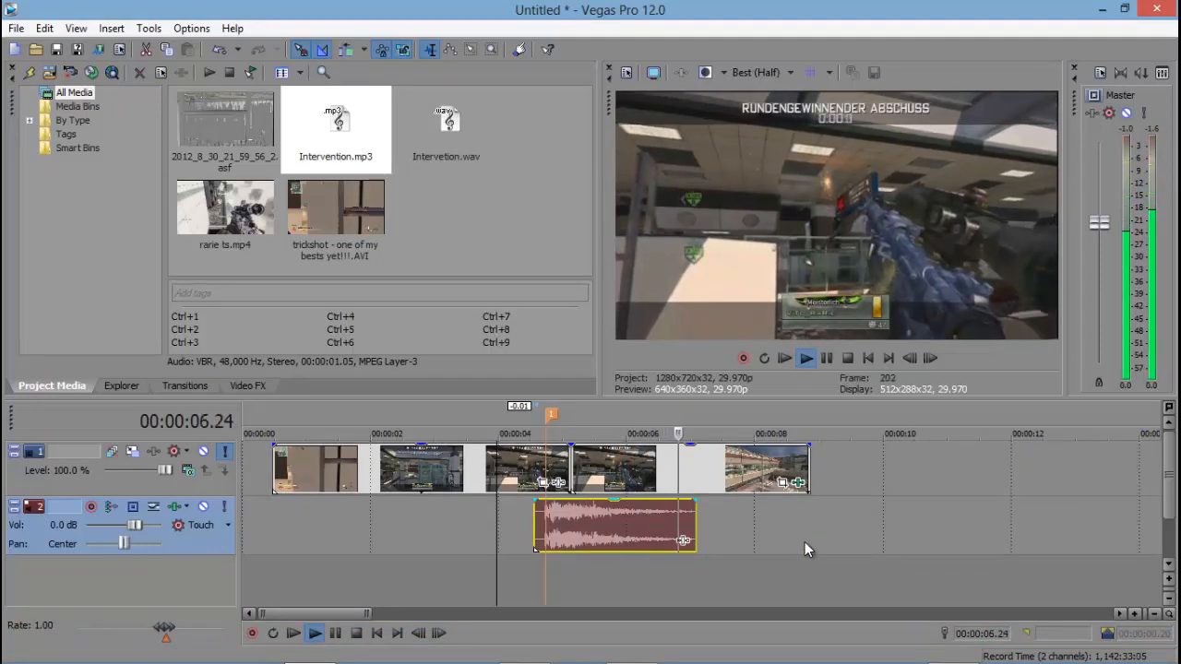
pyautogui.press('space')
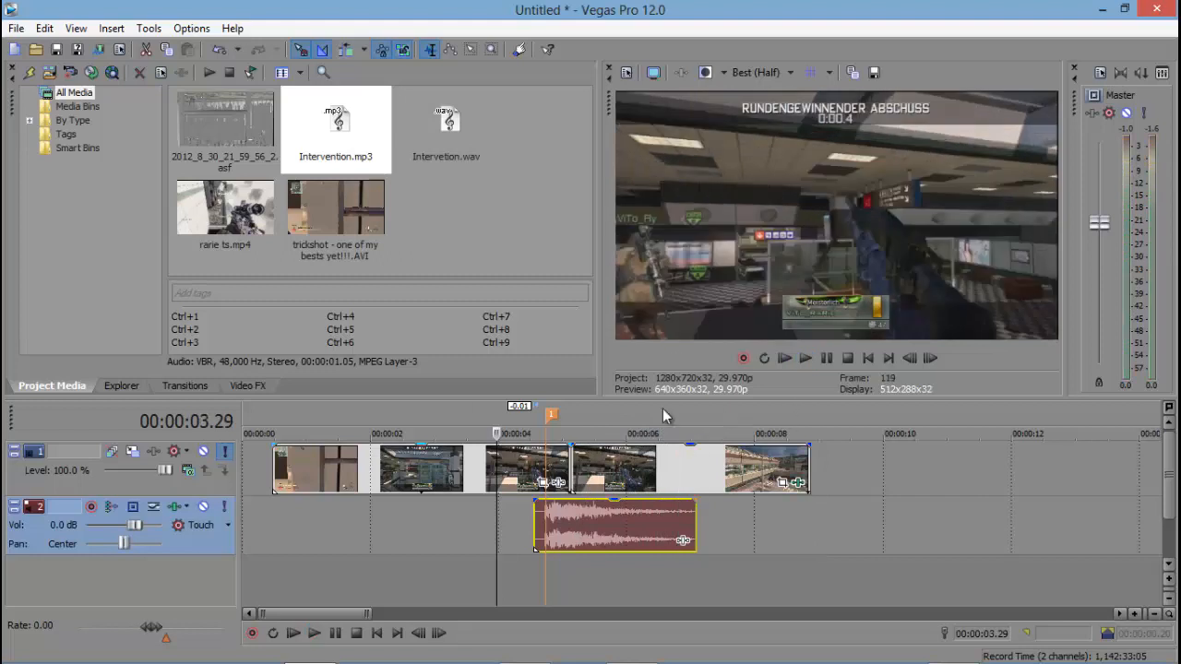
# - Place the playhead on the muzzle flash at 00:00:04.22 and step back frame by frame to 00:00:04.18
pyautogui.click(547, 471)
pyautogui.scroll(6, 547, 470)
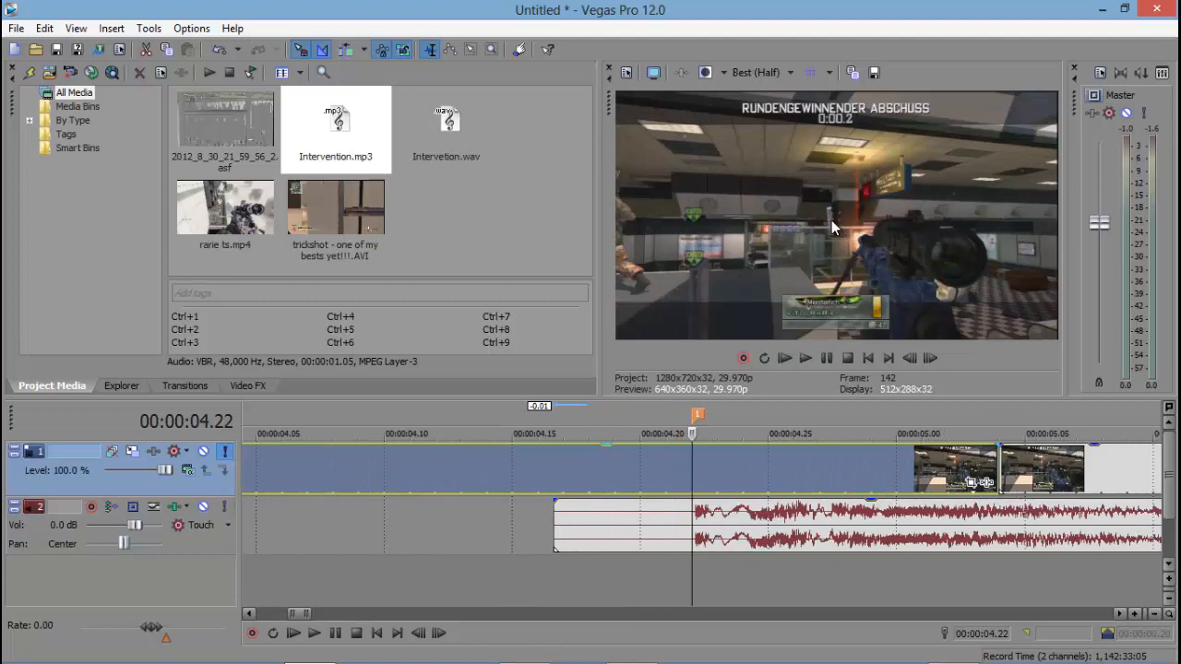
pyautogui.press('Left')
pyautogui.press('Left')
pyautogui.press('Left')
pyautogui.press('Left')
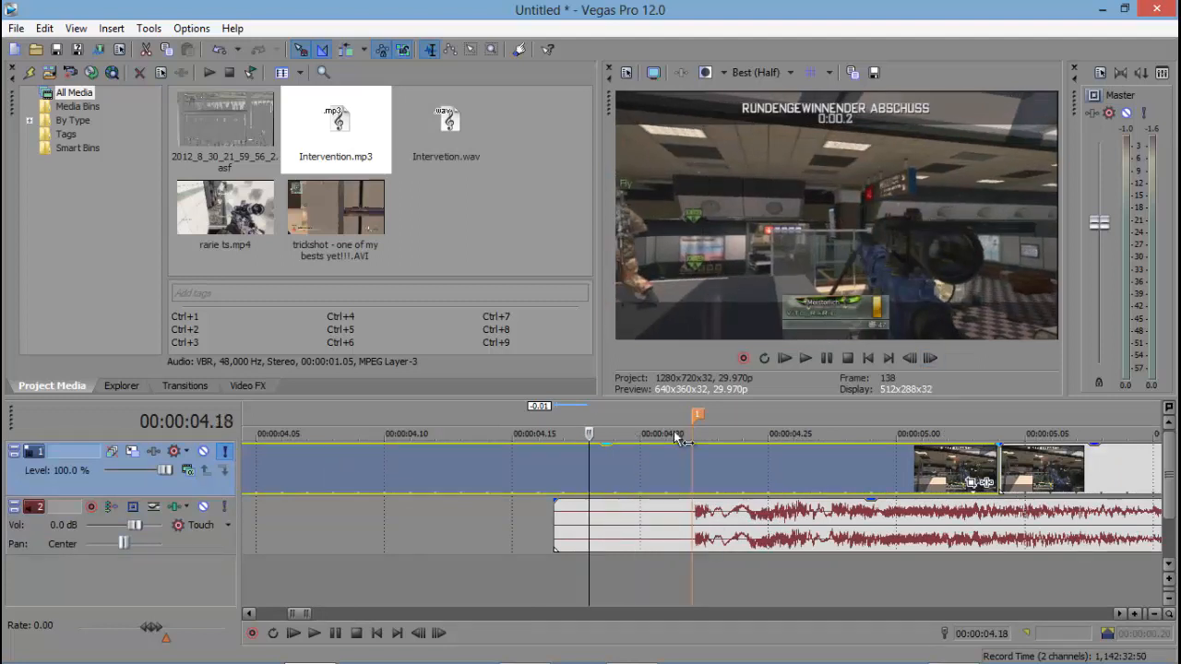
# - Shift the gun sound 4 frames earlier than the marker and play from 00:00:04.06 to hear it mistimed
pyautogui.moveTo(795, 540); pyautogui.dragTo(678, 525)
pyautogui.scroll(-5, 678, 525)
pyautogui.click(647, 483)
pyautogui.press('space')
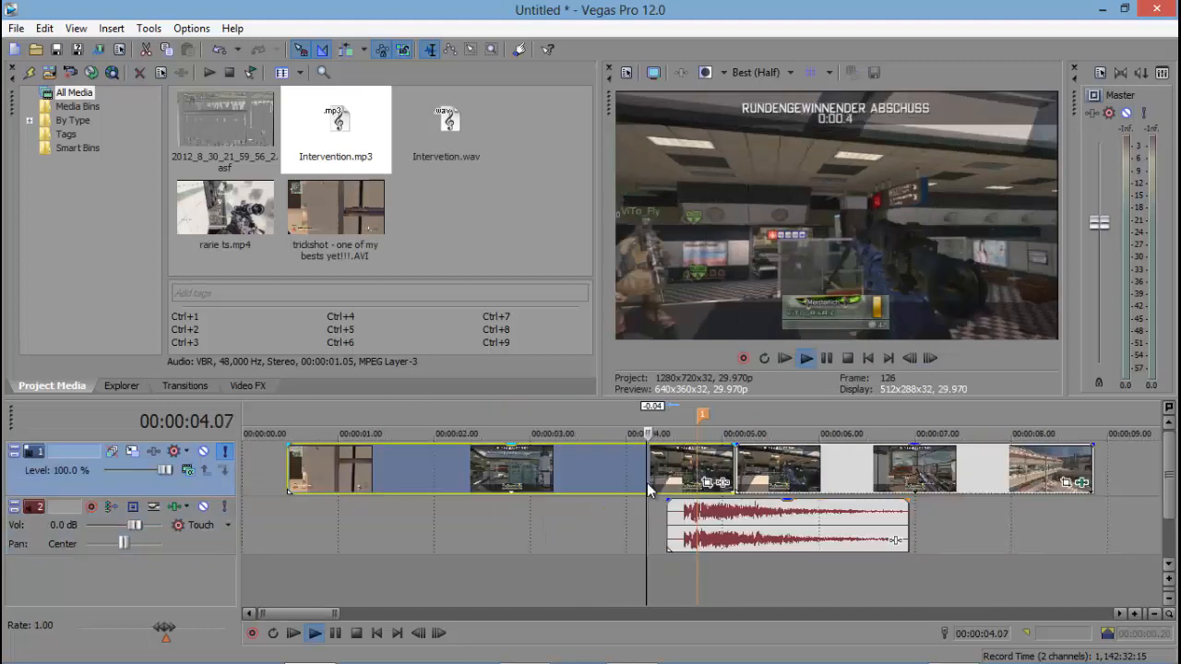
pyautogui.press('space')
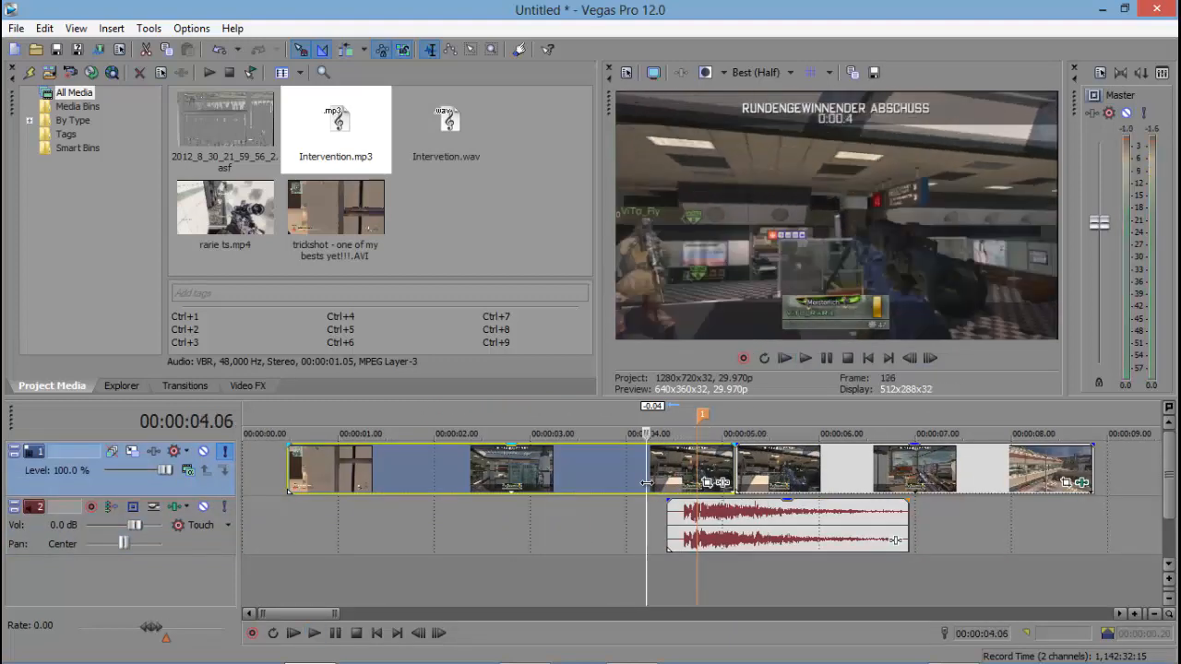
pyautogui.press('space')
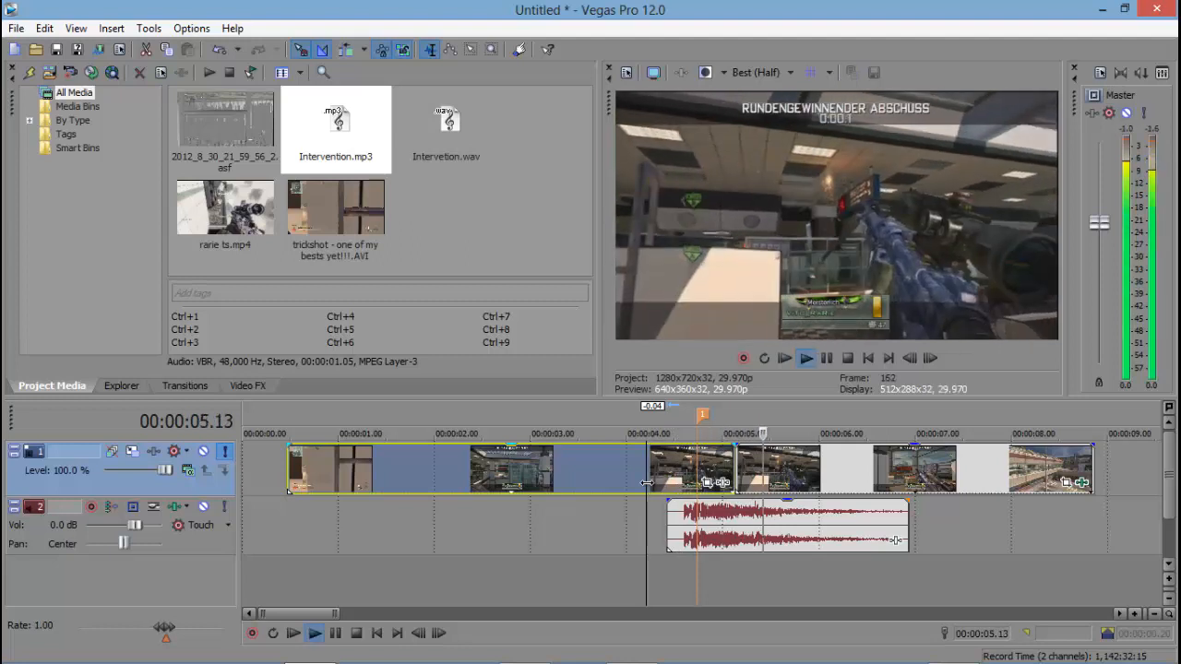
pyautogui.press('space')
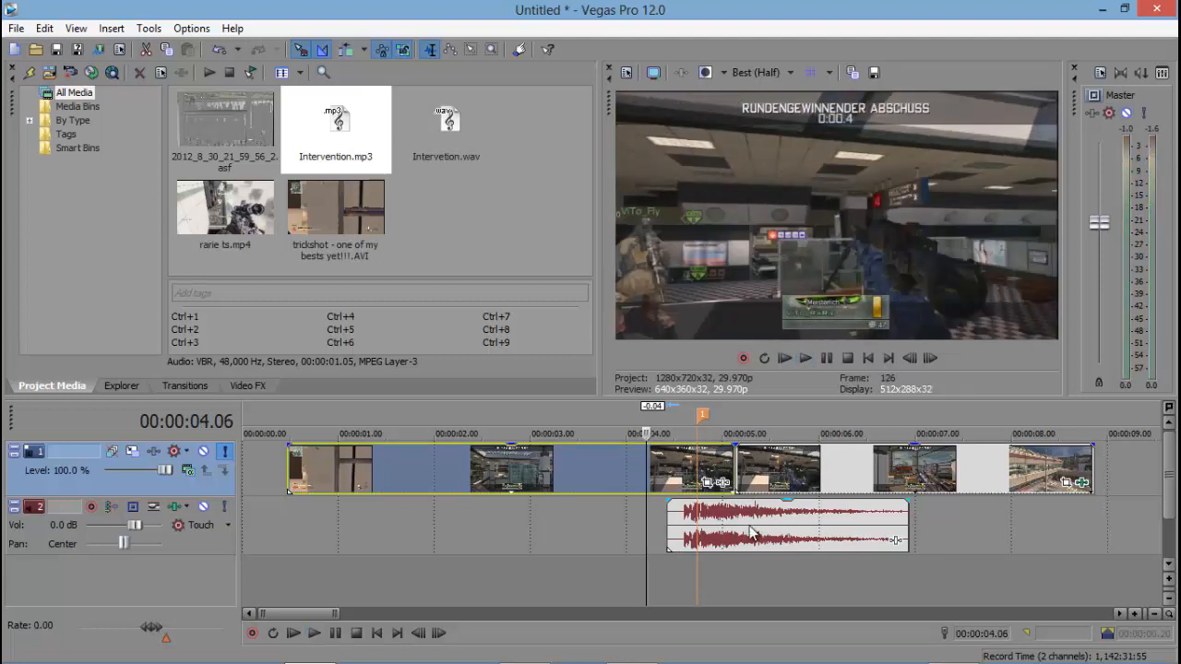
# - Shift the gun sound 12 frames later and play from 00:00:04.06 and 00:00:04.22 to hear it lag behind the shot
pyautogui.moveTo(752, 532); pyautogui.dragTo(787, 520)
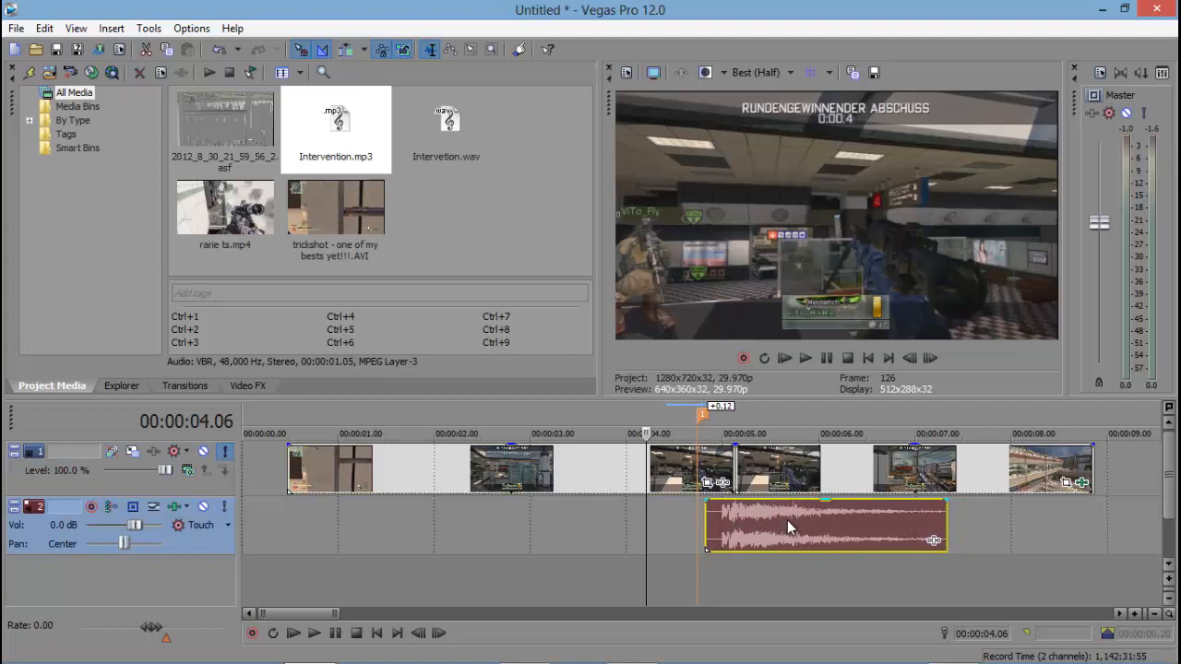
pyautogui.press('space')
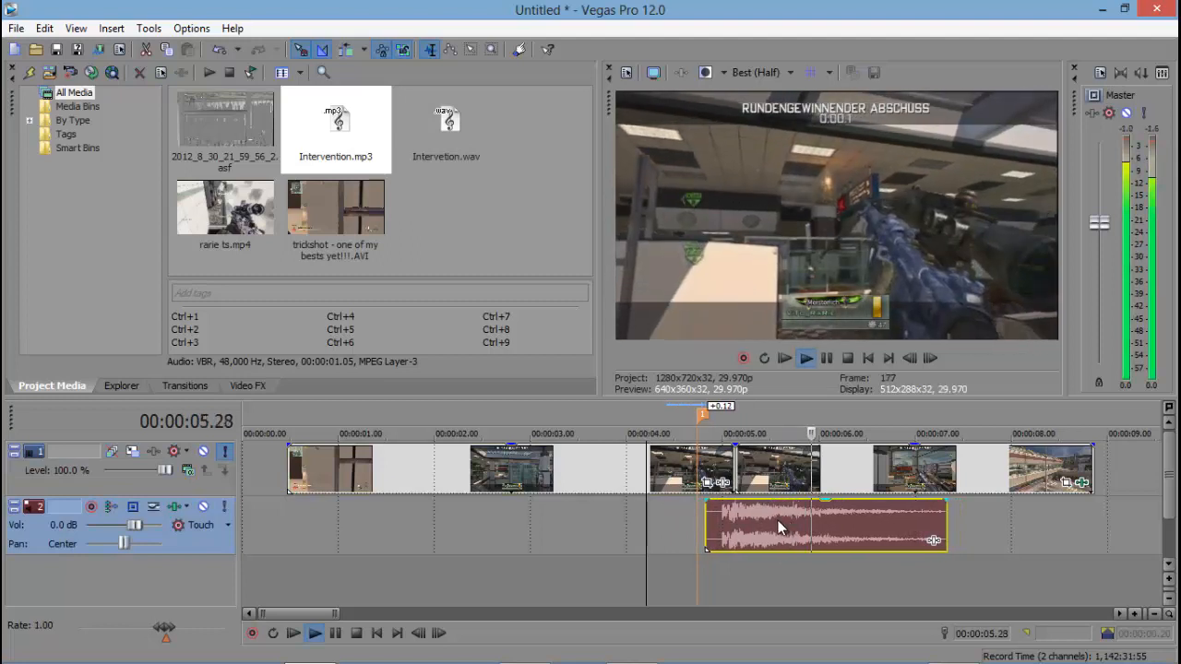
pyautogui.press('space')
pyautogui.click(697, 514)
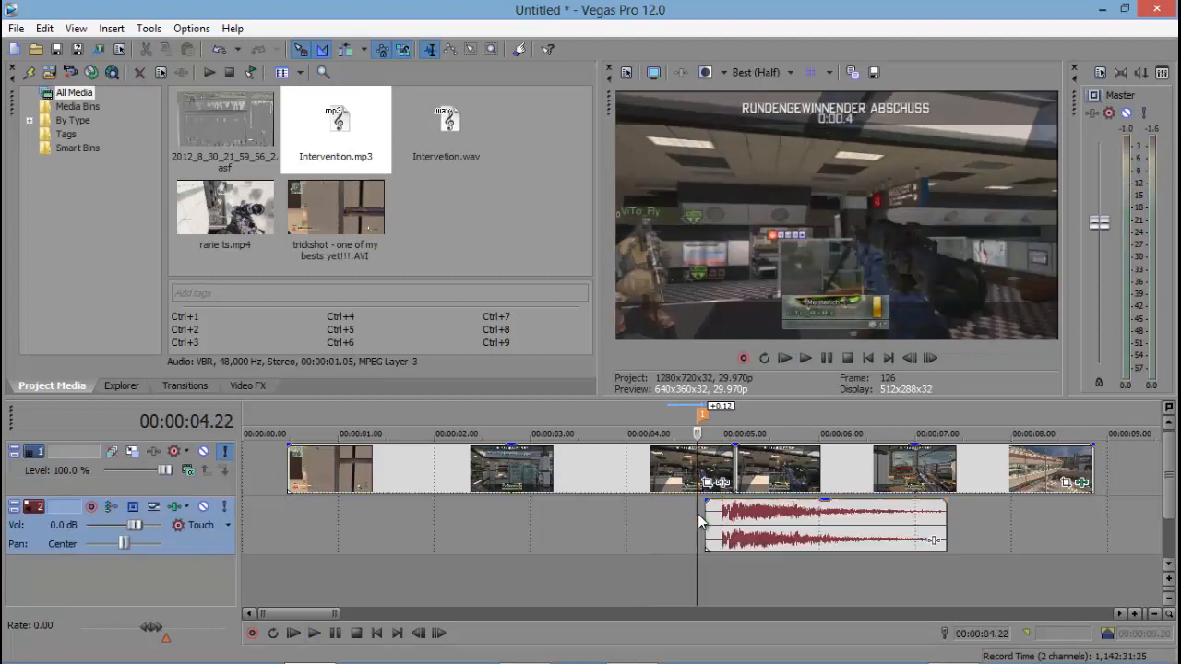
pyautogui.press('space')
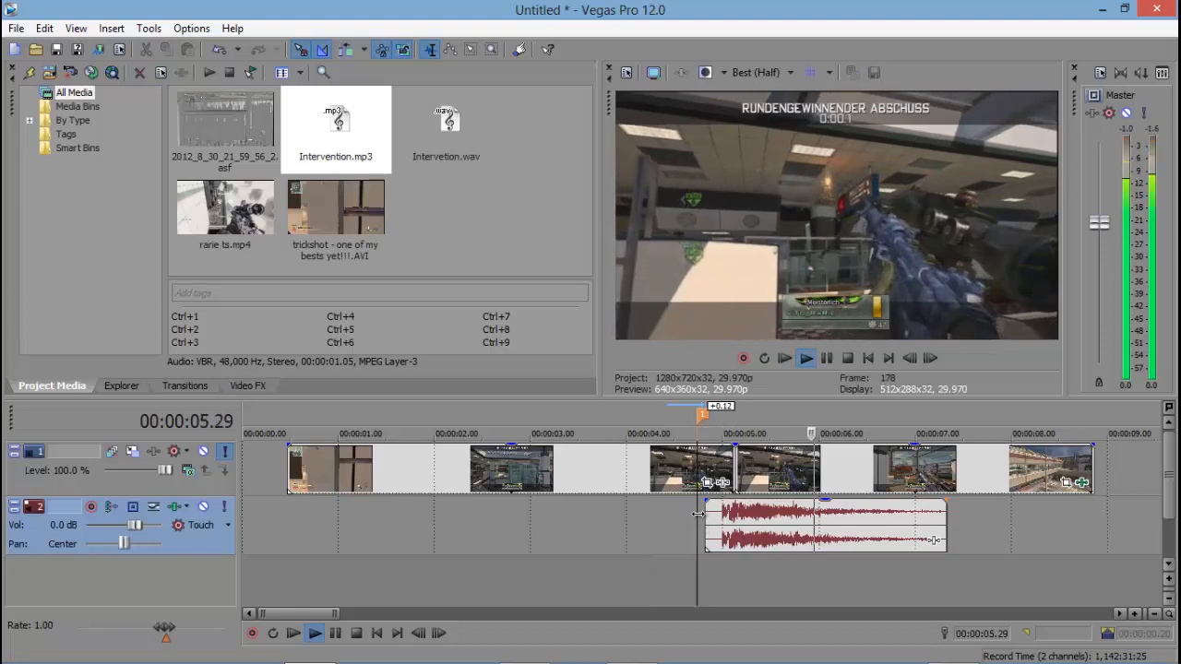
pyautogui.press('space')
# - Shift the gun sound 8 frames earlier to line its shot up with the marker, and play from 00:00:04.11
pyautogui.scroll(3, 799, 523)
pyautogui.moveTo(869, 534); pyautogui.dragTo(806, 531)
pyautogui.click(596, 491)
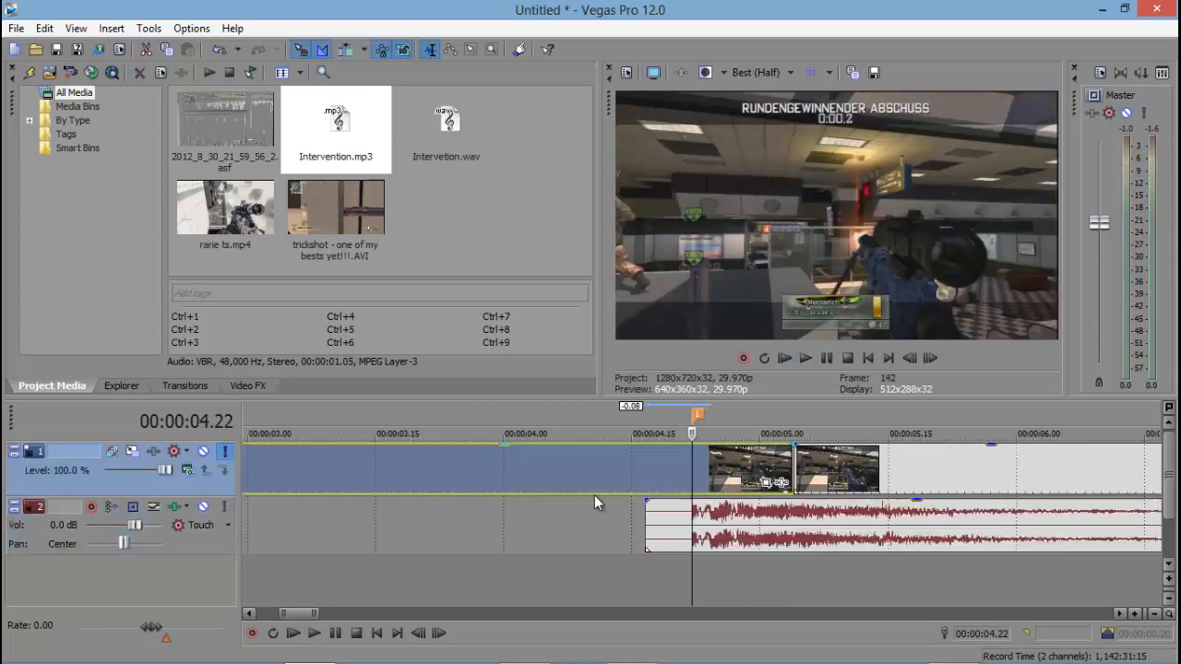
pyautogui.press('space')
pyautogui.scroll(-5, 589, 462)
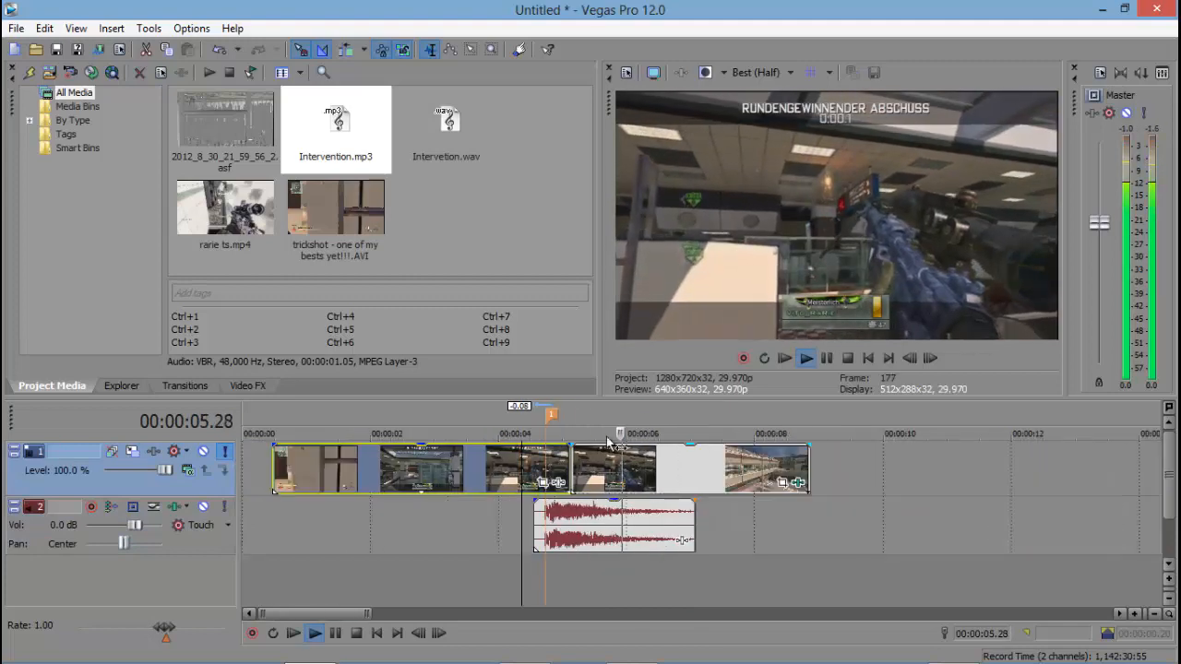
pyautogui.press('space')
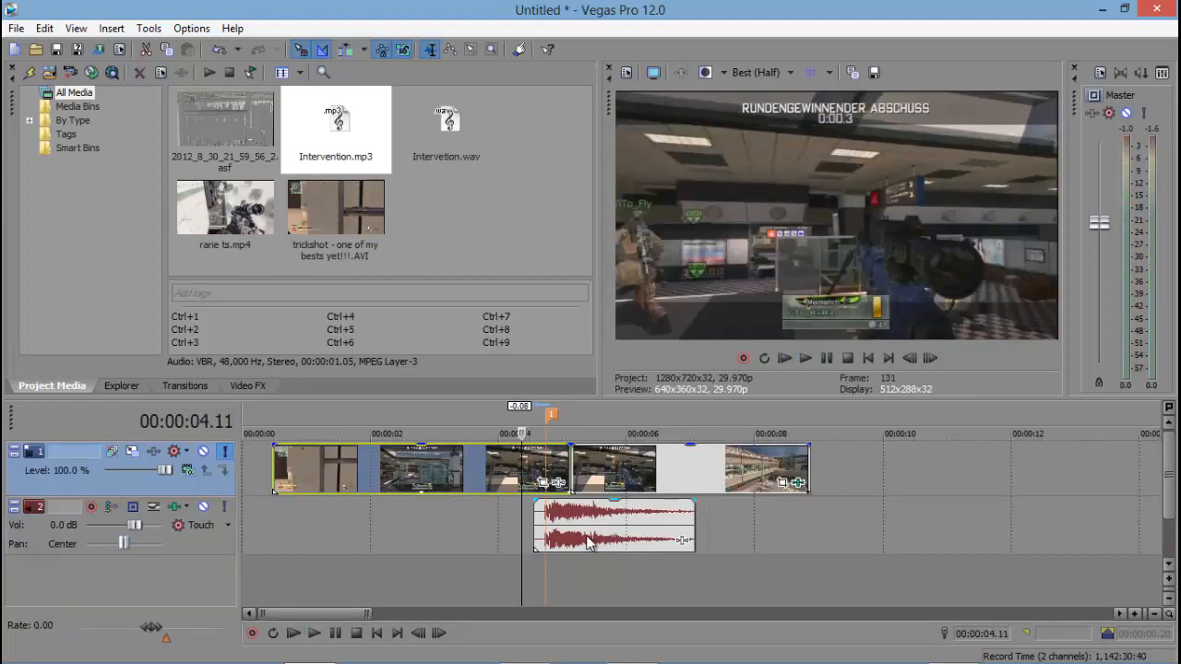
# - Place the playhead on the marker at 00:00:04.22 and step frame by frame around it to examine the muzzle flash
pyautogui.click(551, 465)
pyautogui.scroll(8, 549, 459)
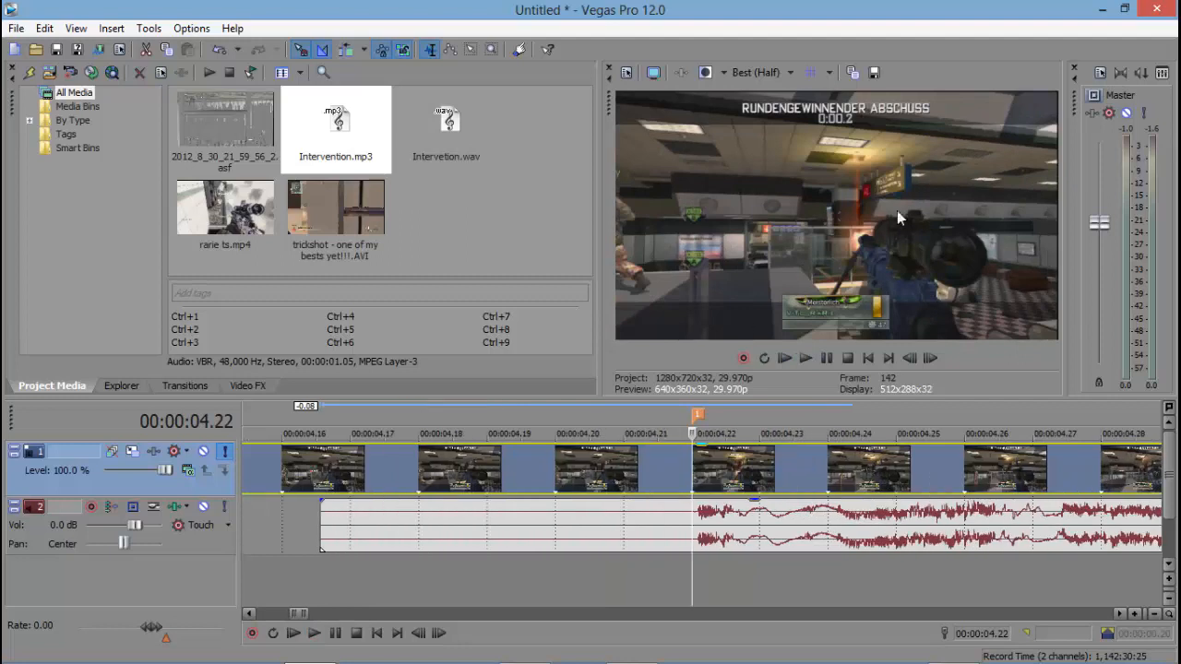
pyautogui.press('Left')
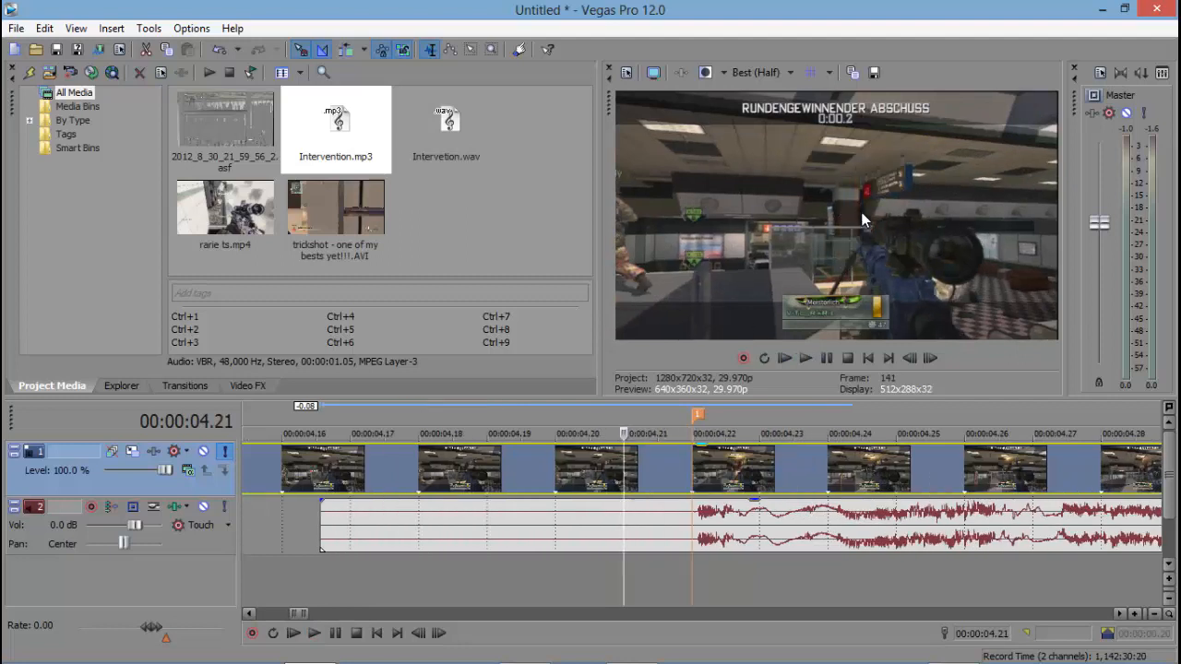
pyautogui.press('Right')
pyautogui.press('Right')
pyautogui.press('Right')
pyautogui.press('Left')
pyautogui.press('Left')
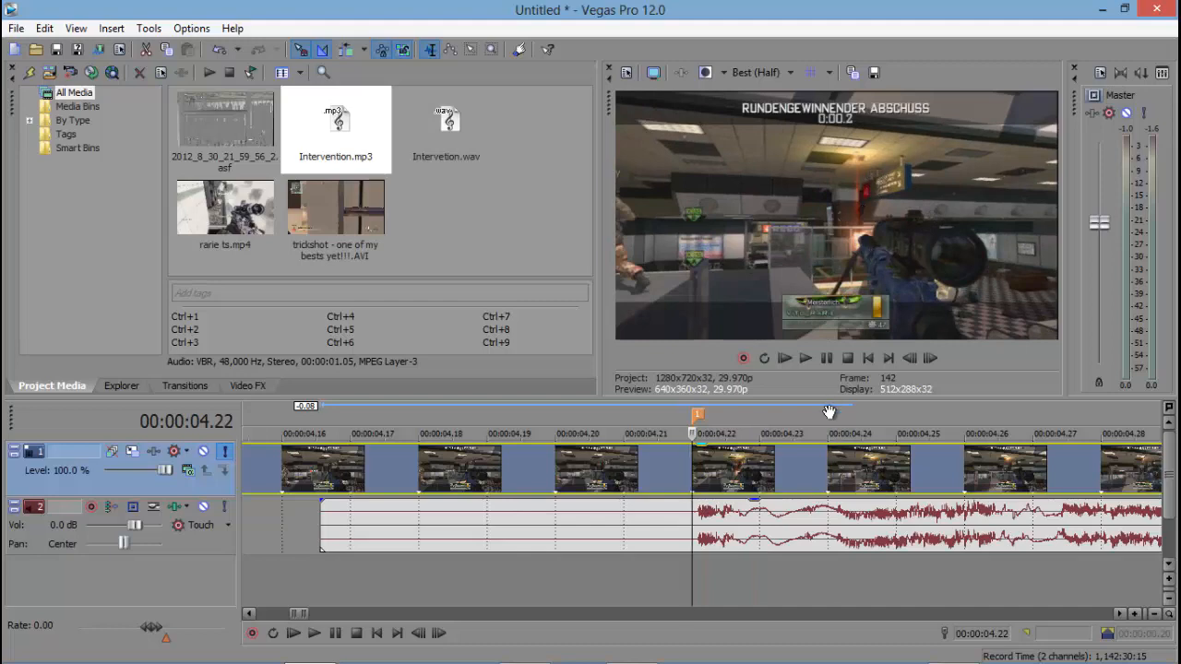
# - Nudge the gun sound less than a frame earlier so its shot starts exactly at the marker, and play from 00:00:04.20
pyautogui.scroll(3, 740, 544)
pyautogui.click(755, 528)
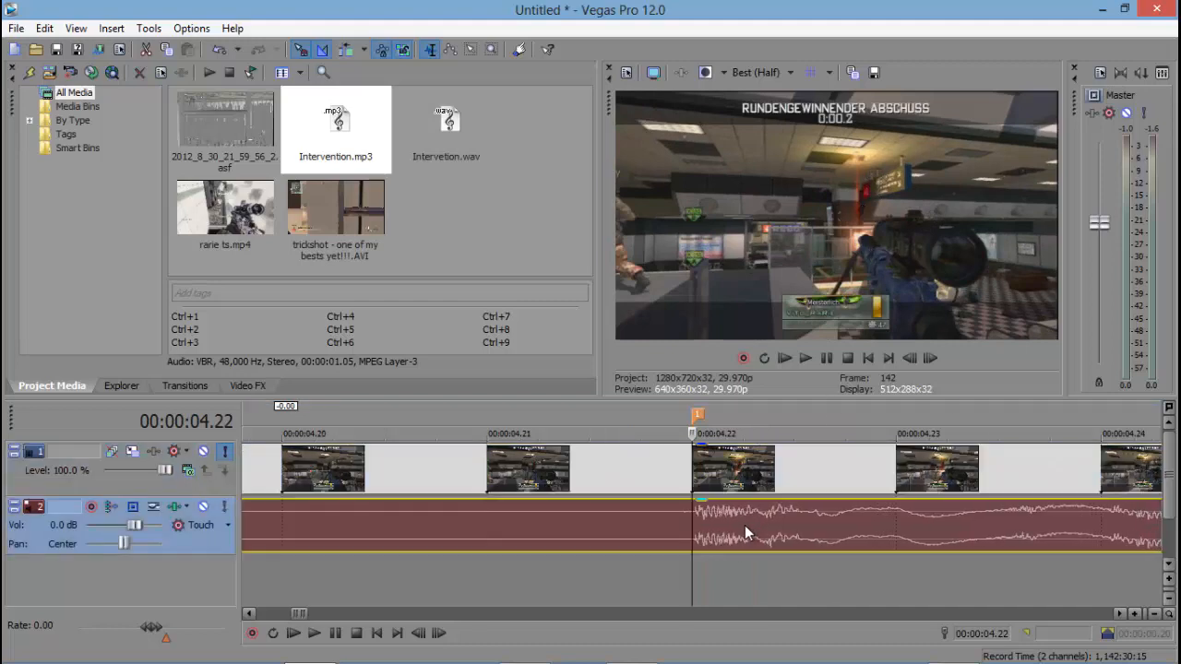
pyautogui.scroll(-5, 745, 526)
pyautogui.click(664, 471)
pyautogui.press('space')
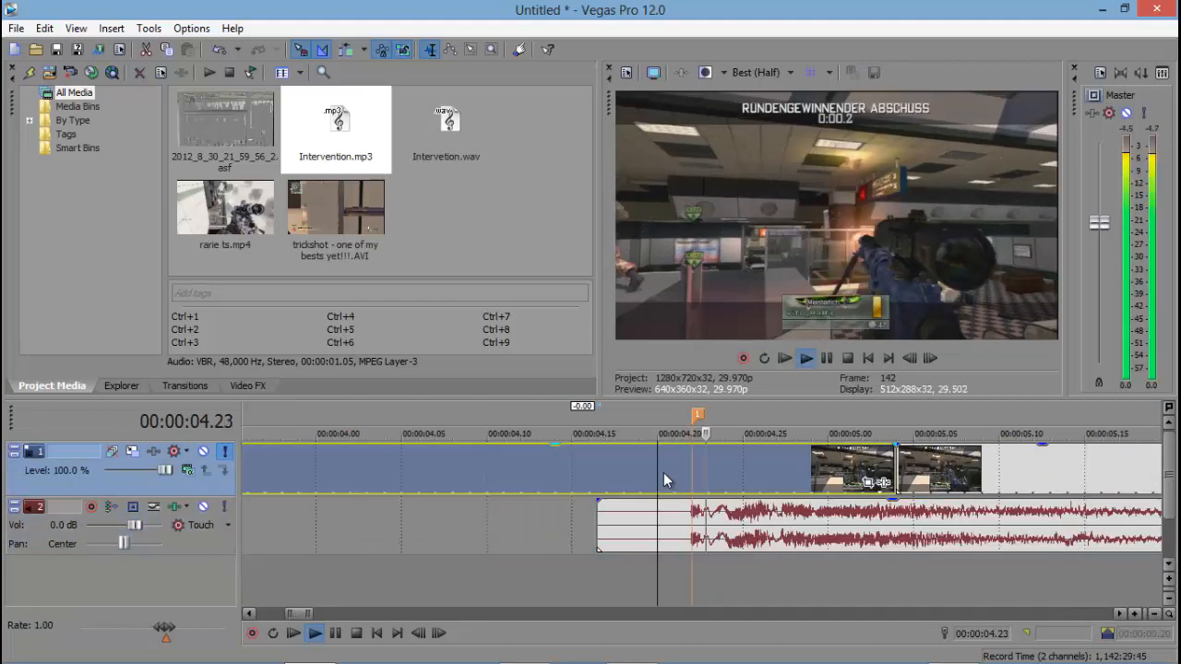
pyautogui.scroll(-6, 659, 458)
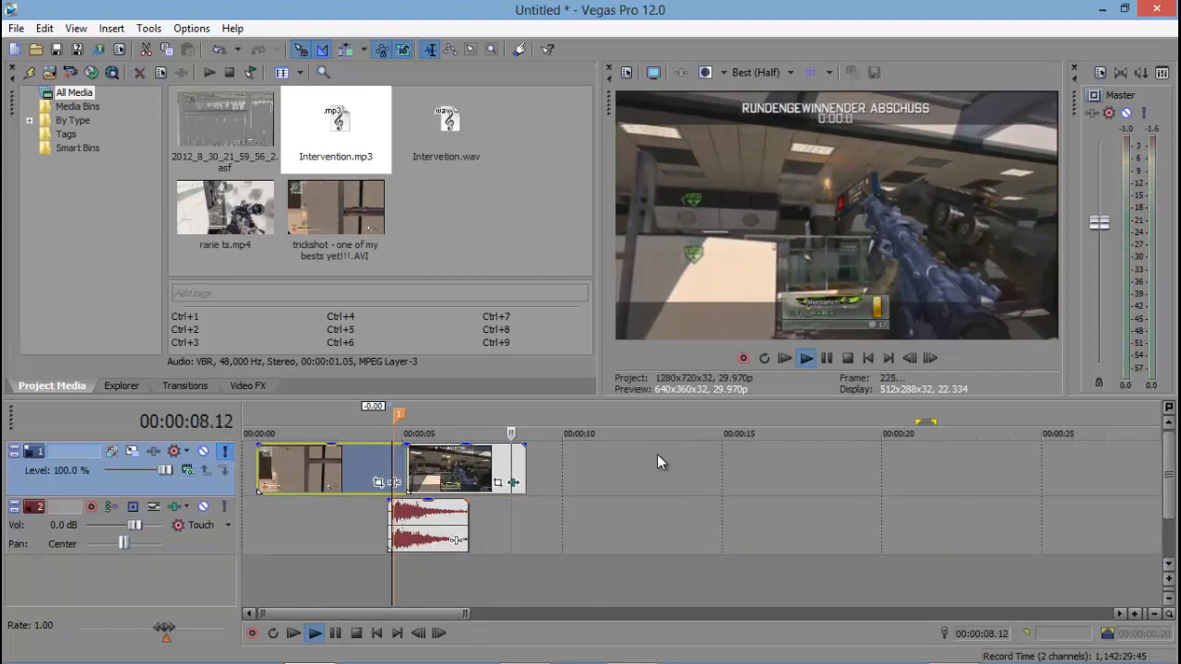
pyautogui.press('space')
pyautogui.scroll(-3, 480, 517)
pyautogui.scroll(2, 424, 530)
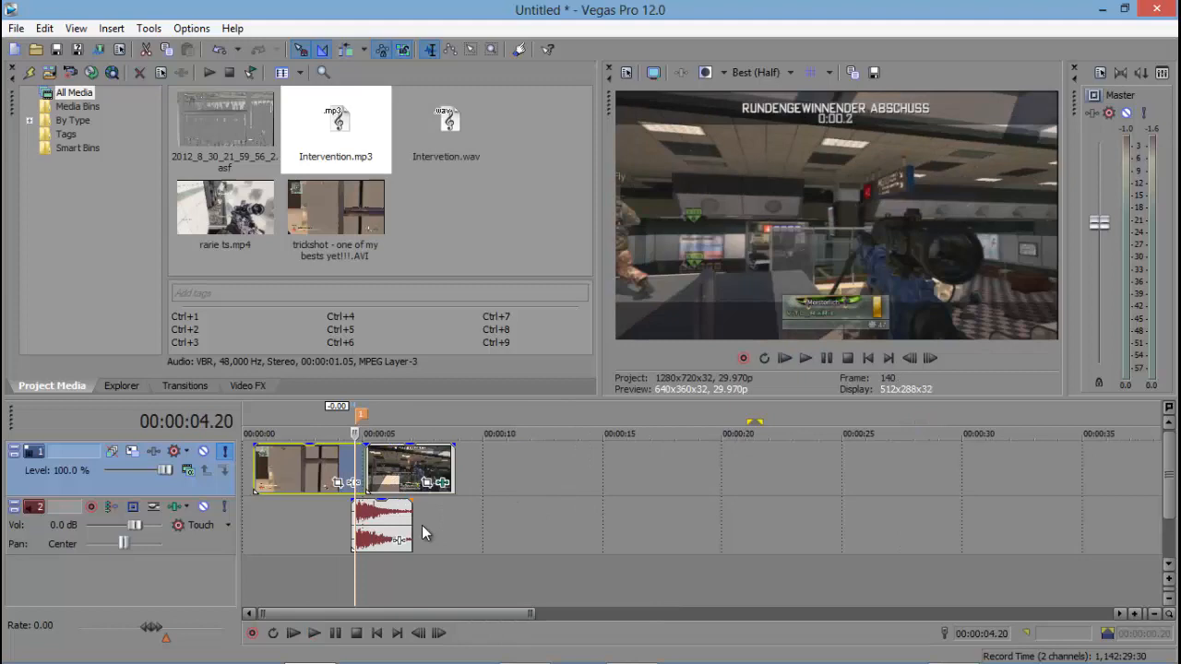
pyautogui.click(33, 48)
pyautogui.click(378, 189)
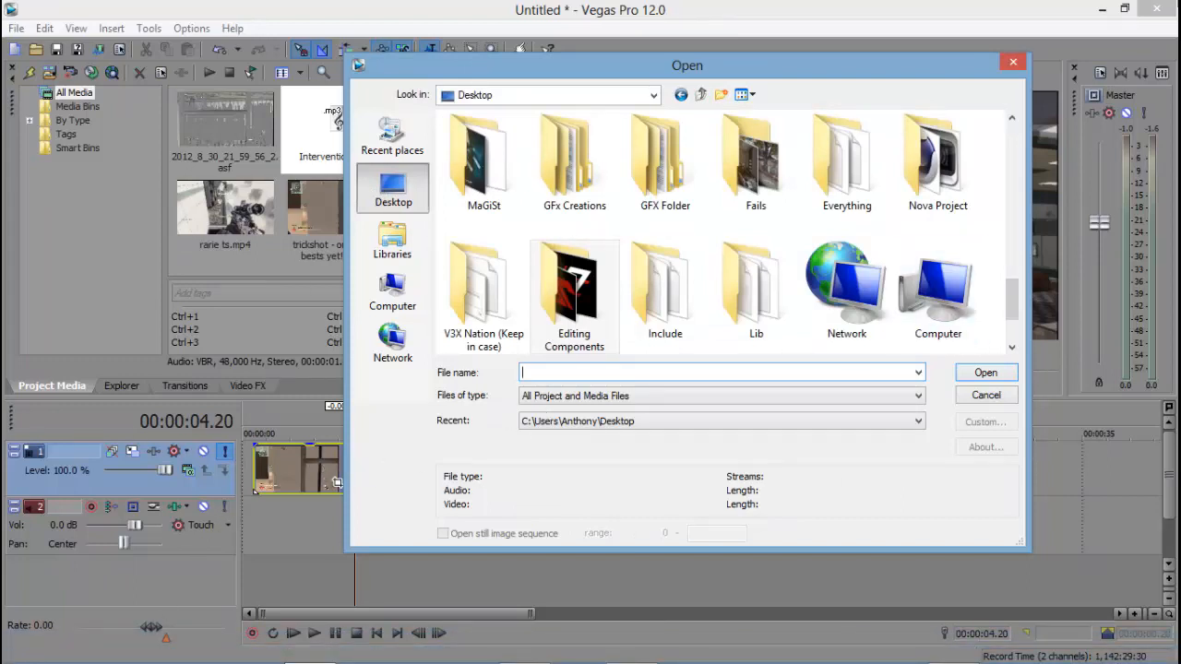
pyautogui.click(1013, 65)
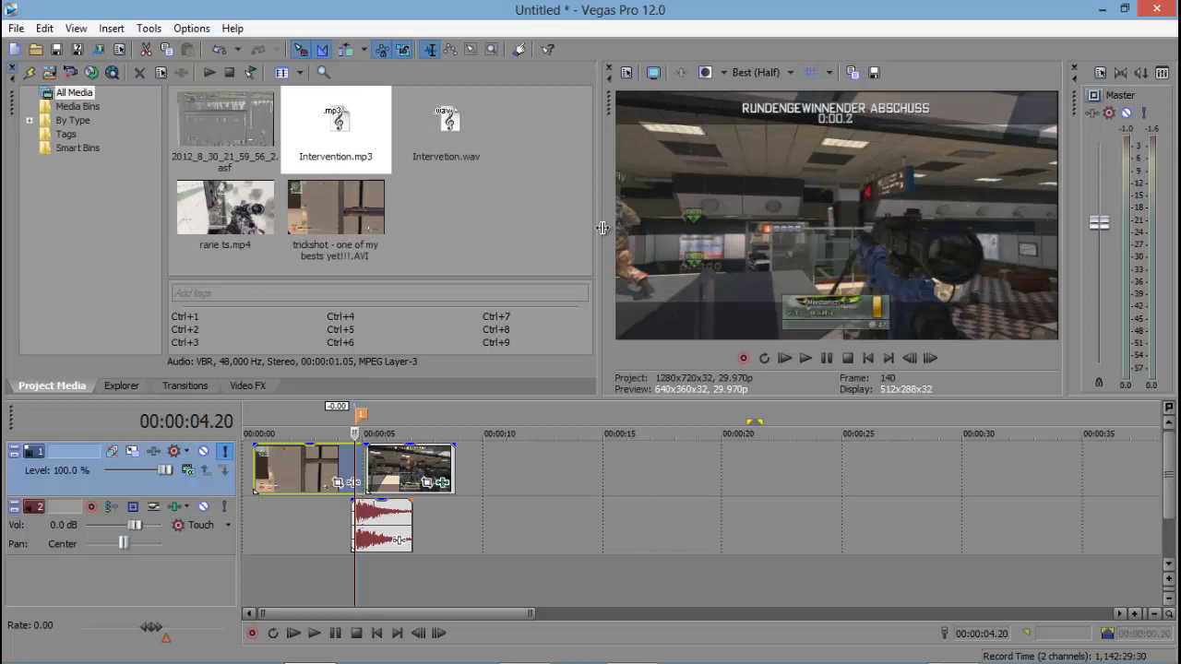
# - Place the playhead at 00:00:03.19, start opening a media file and browse the Desktop folder
pyautogui.click(334, 461)
pyautogui.scroll(5, 346, 460)
pyautogui.scroll(-3, 369, 443)
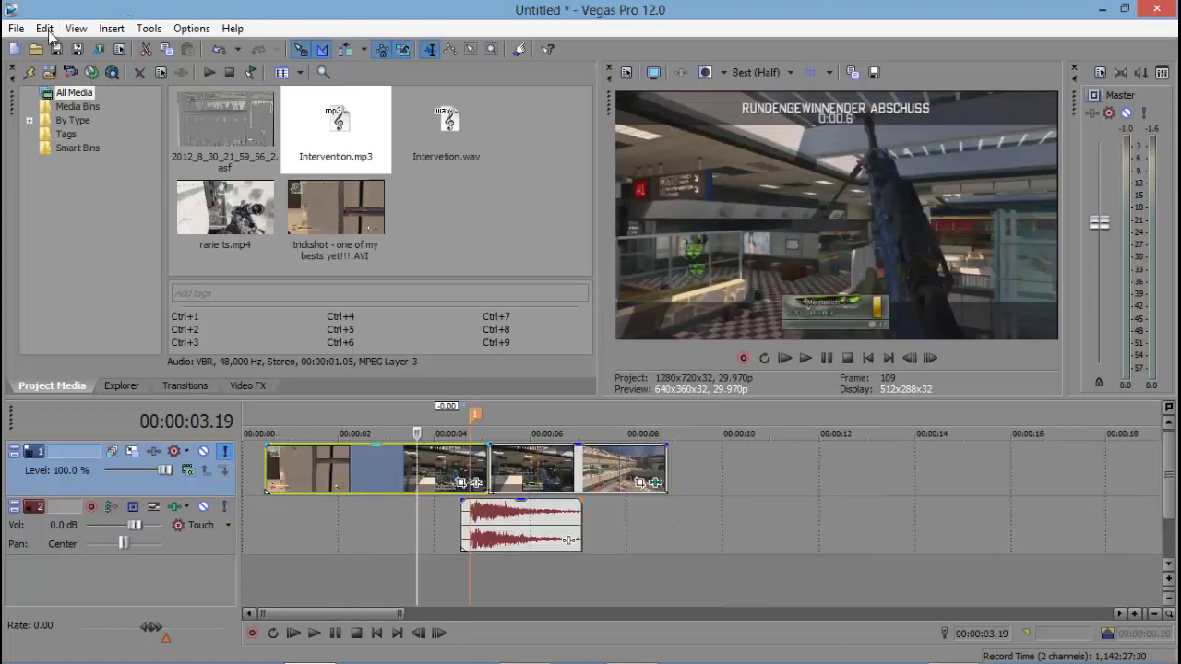
pyautogui.click(37, 49)
pyautogui.click(388, 189)
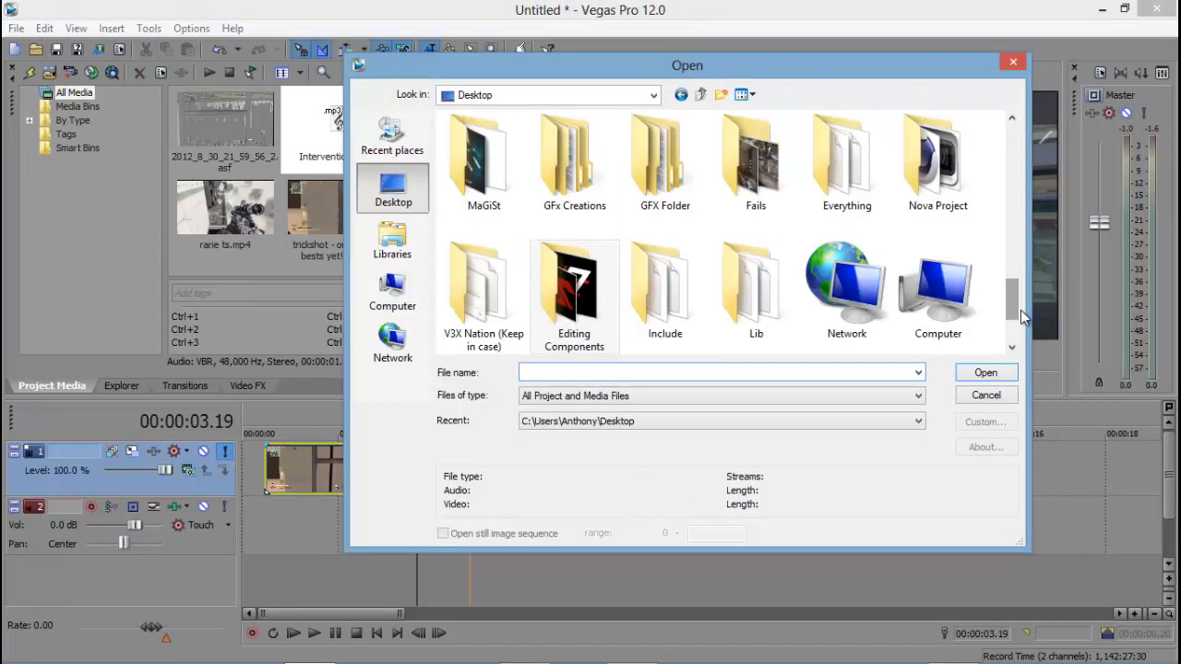
pyautogui.moveTo(1020, 313); pyautogui.dragTo(1015, 274)
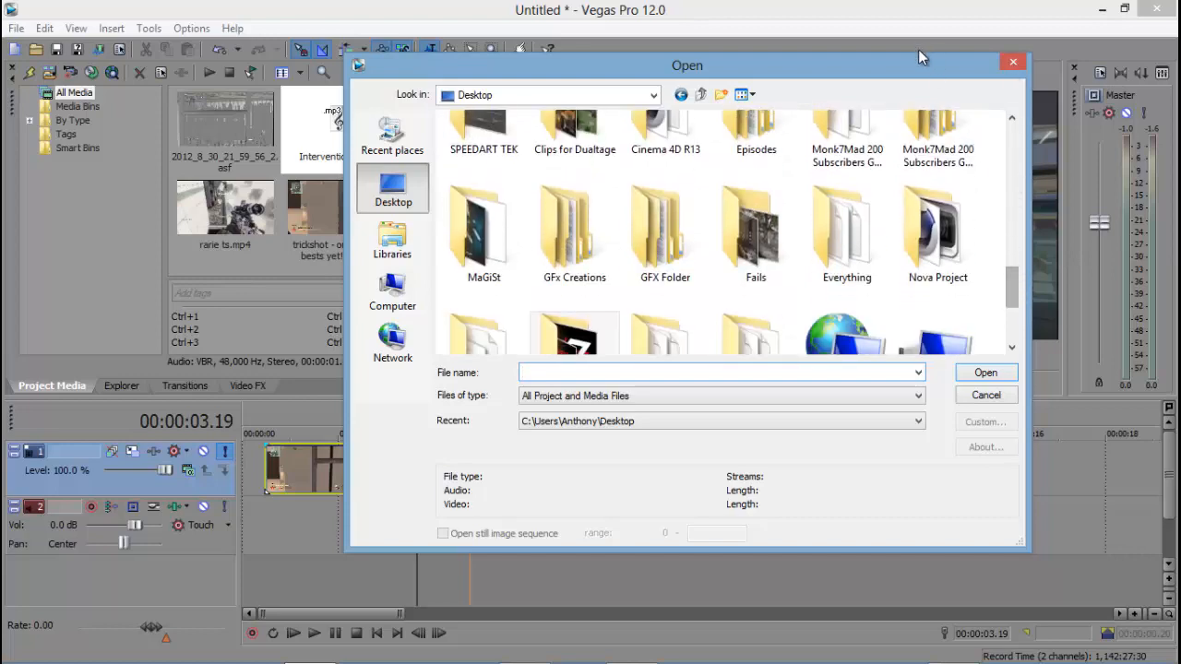
pyautogui.moveTo(930, 65); pyautogui.dragTo(1064, 353)
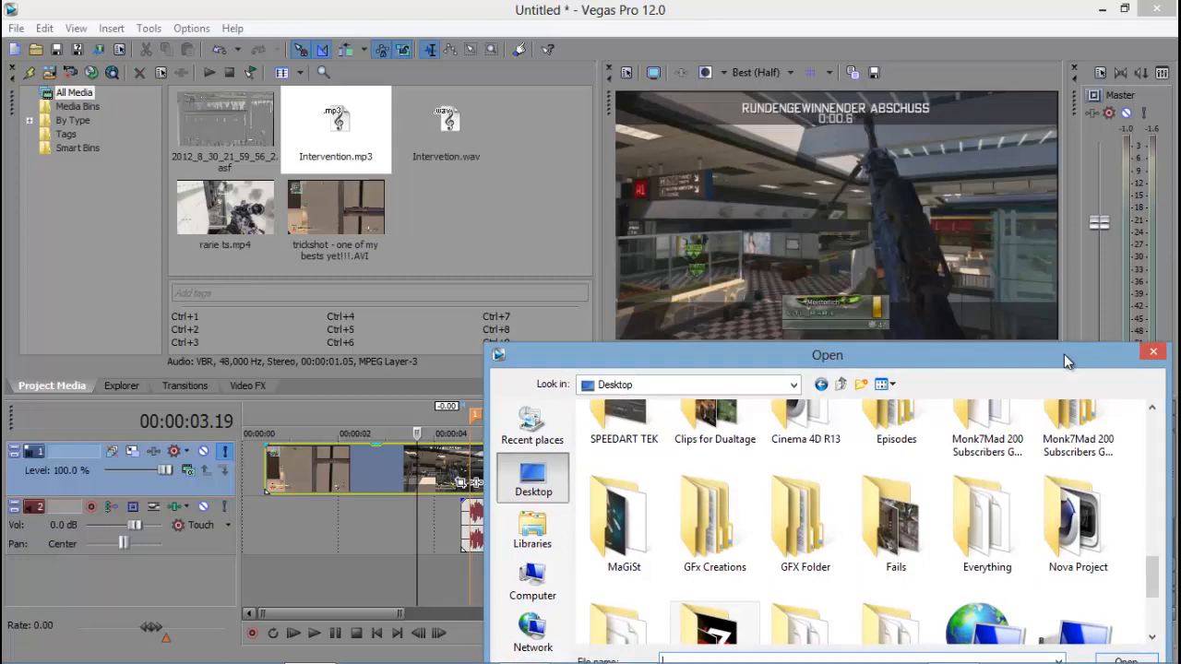
pyautogui.moveTo(1064, 353); pyautogui.dragTo(725, 81)
pyautogui.moveTo(815, 309); pyautogui.dragTo(762, 179)
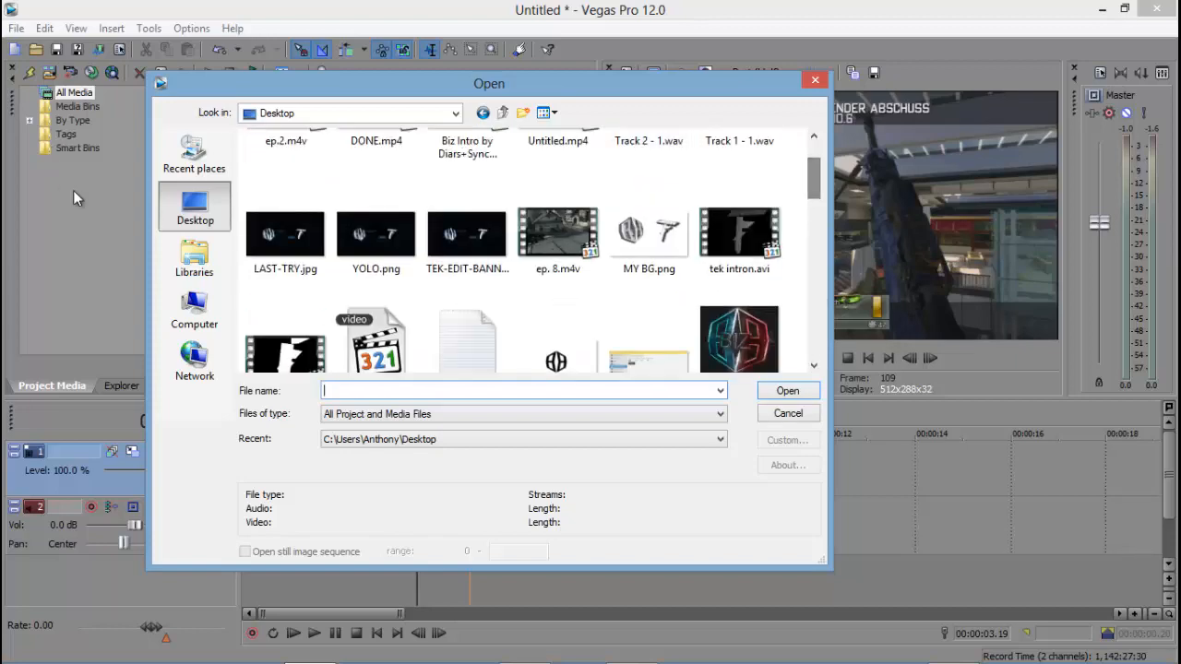
# - Open the song MitiS & MaHi - Blu.mp3 from the YouTubeDownloads folder in the Documents library
pyautogui.click(194, 257)
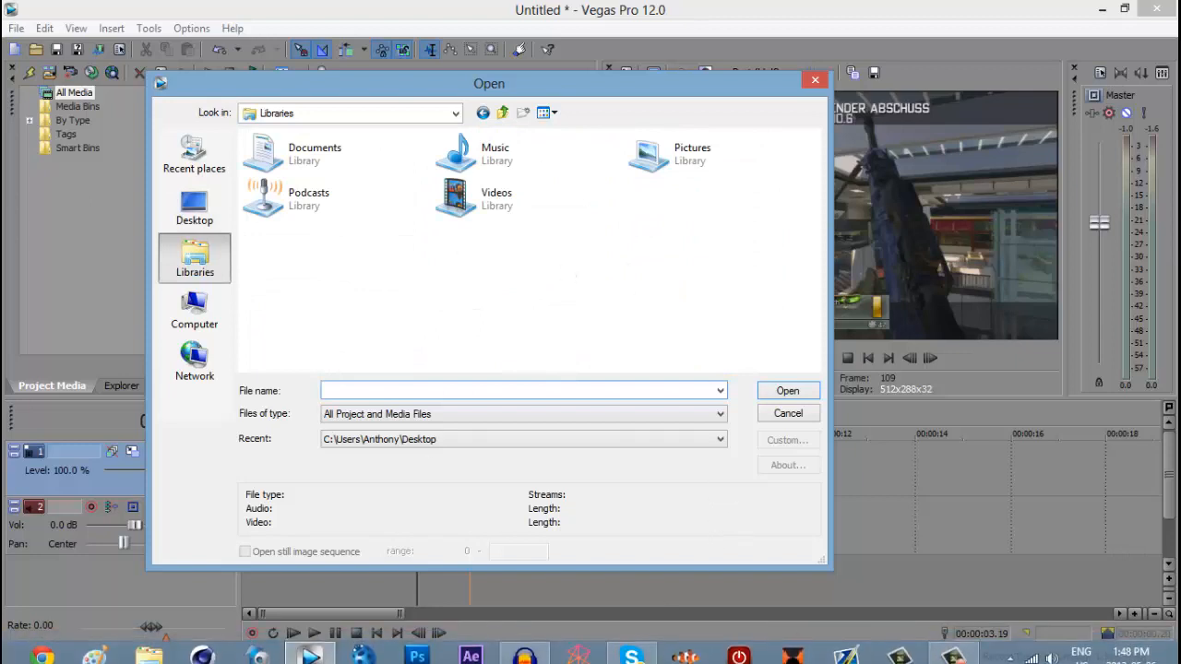
pyautogui.doubleClick(281, 155)
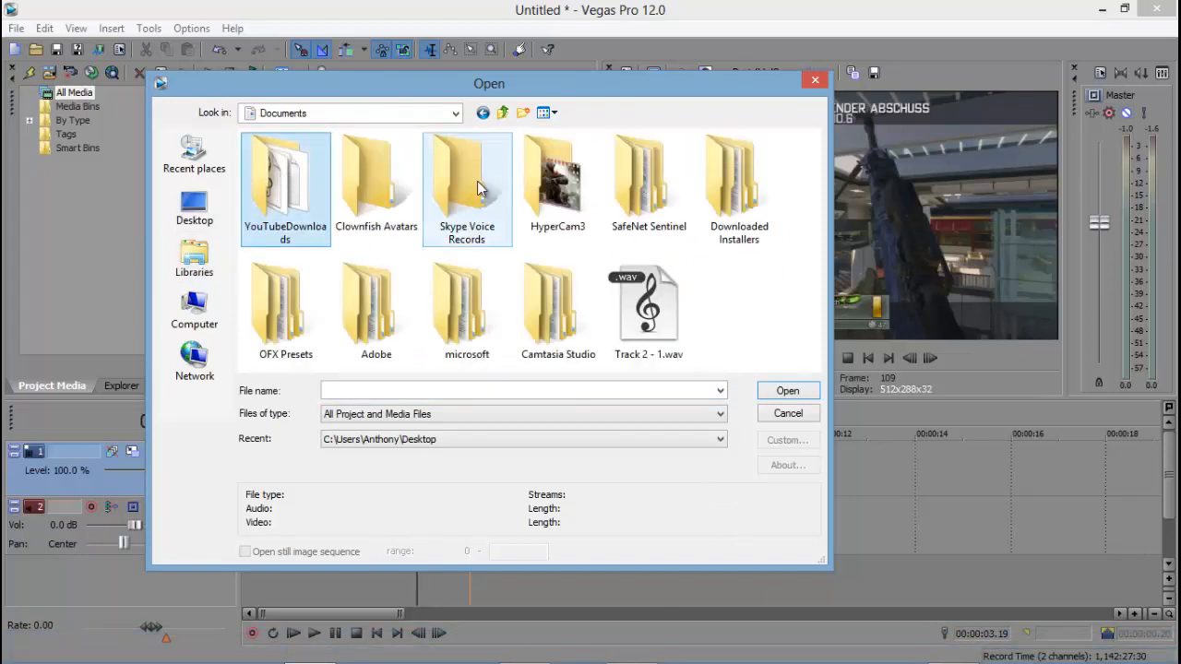
pyautogui.doubleClick(280, 177)
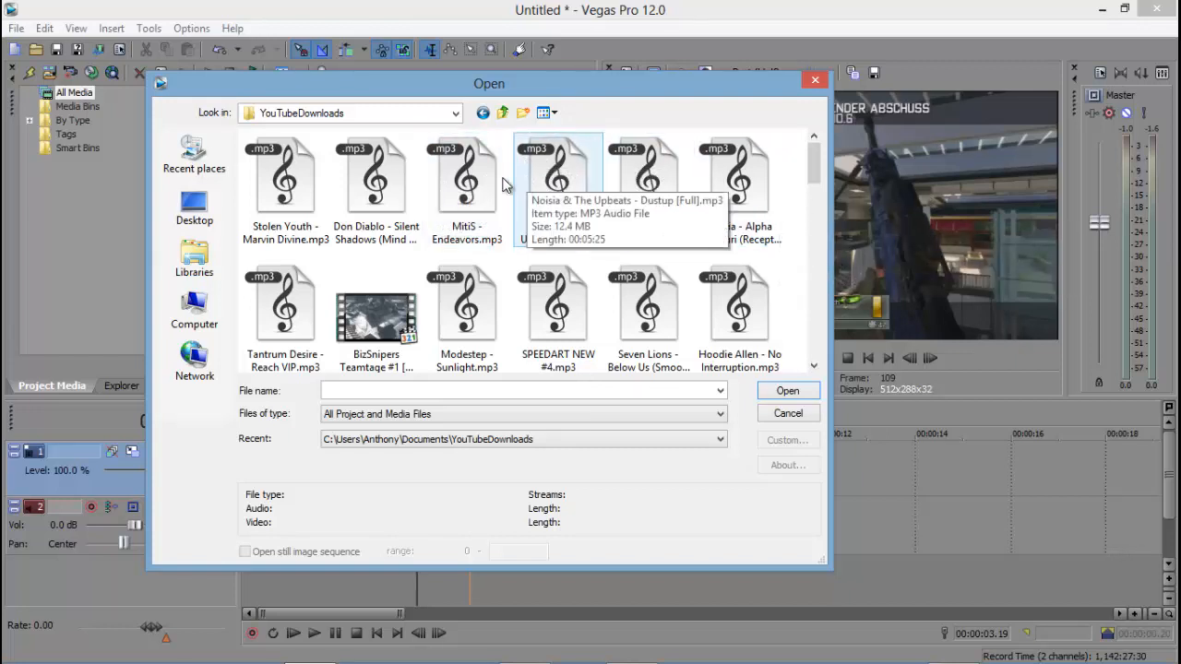
pyautogui.moveTo(814, 176); pyautogui.dragTo(808, 357)
pyautogui.click(379, 295)
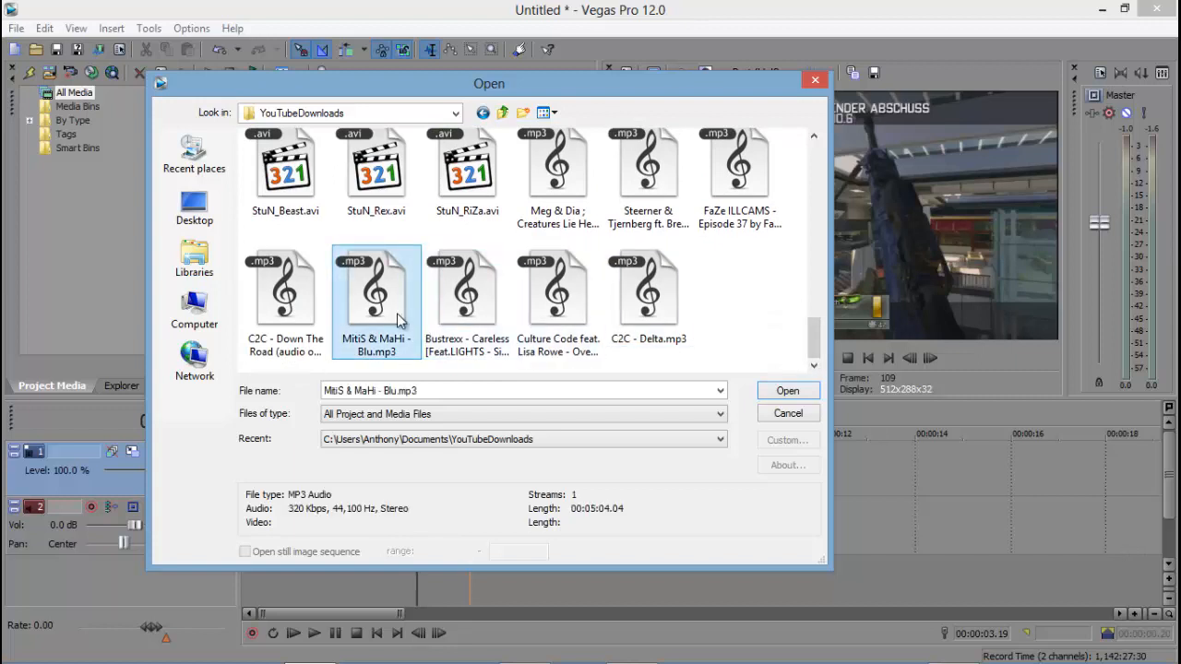
pyautogui.click(815, 394)
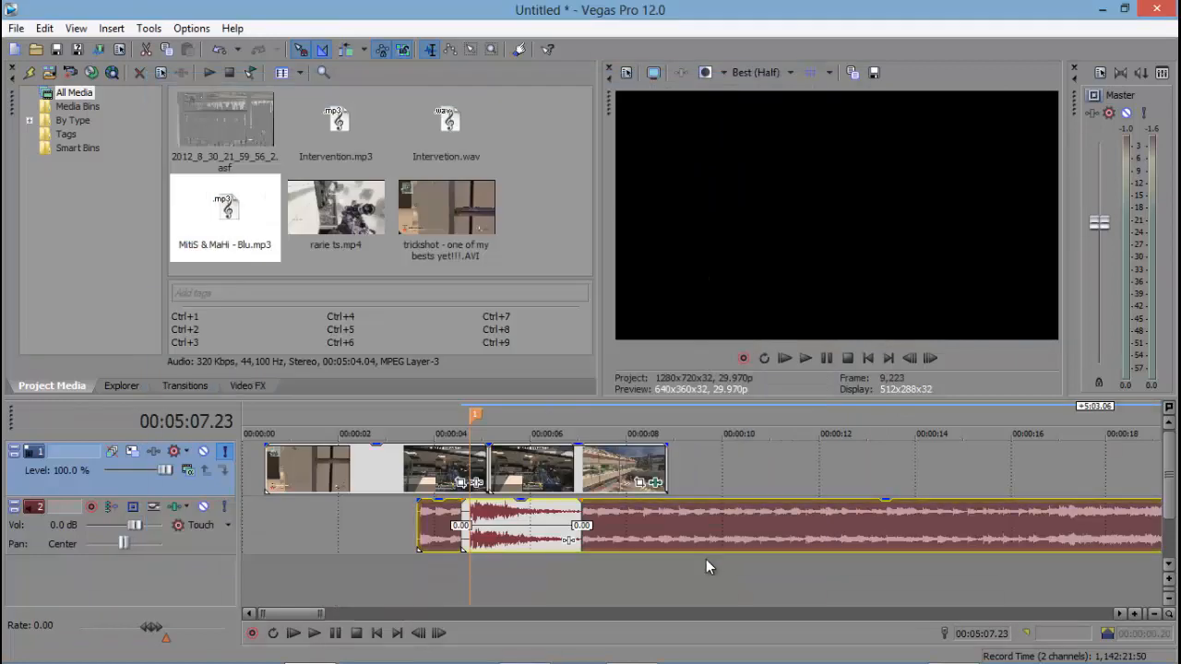
# - Move the song onto its own new audio track below the gun sound, starting at 00:00:00
pyautogui.scroll(-1, 706, 559)
pyautogui.moveTo(624, 473); pyautogui.dragTo(449, 543)
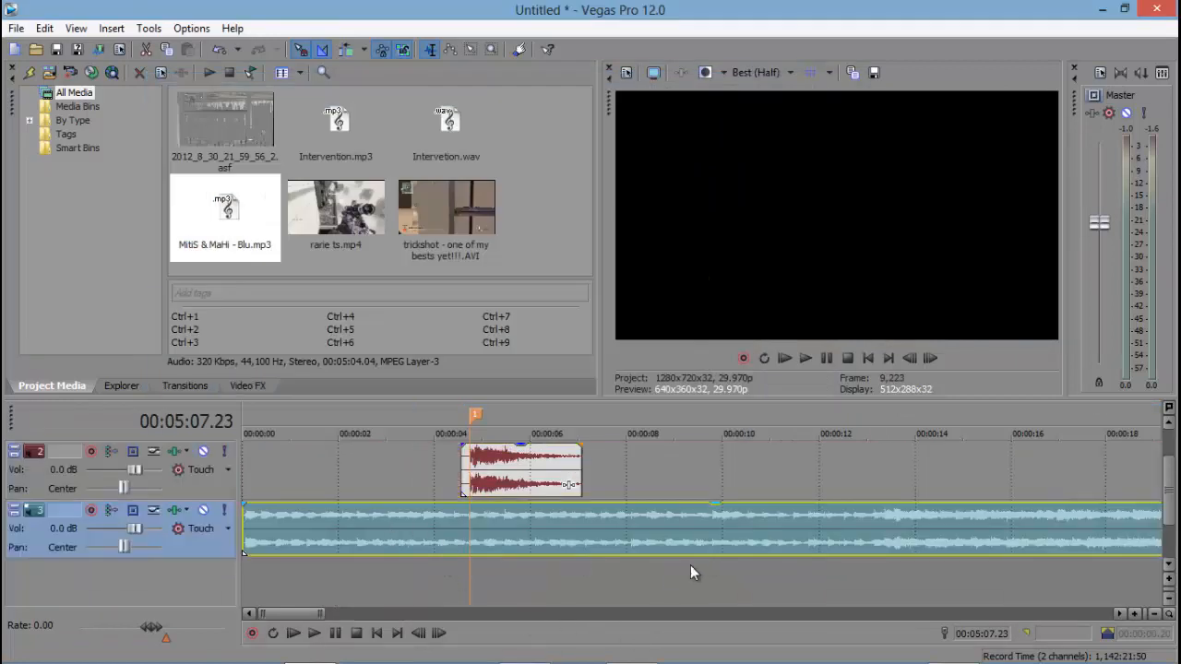
pyautogui.scroll(1, 946, 545)
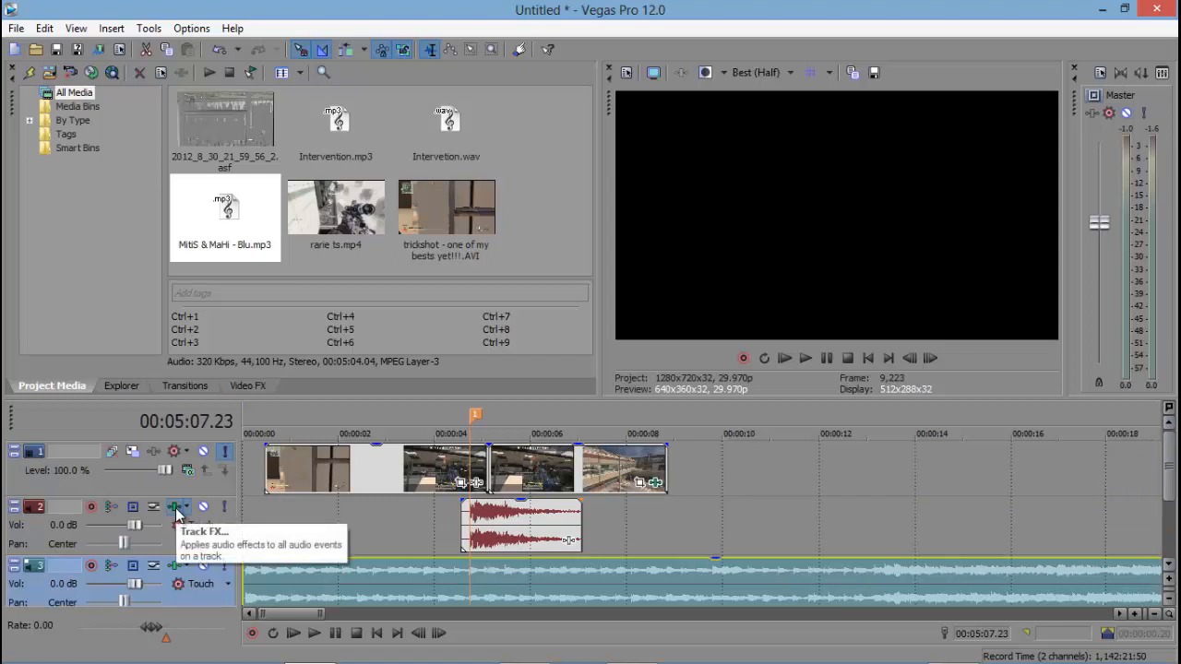
# - Listen to the song from several points between about 00:00:09 and 00:00:27 to find its beat drop
pyautogui.click(683, 580)
pyautogui.press('space')
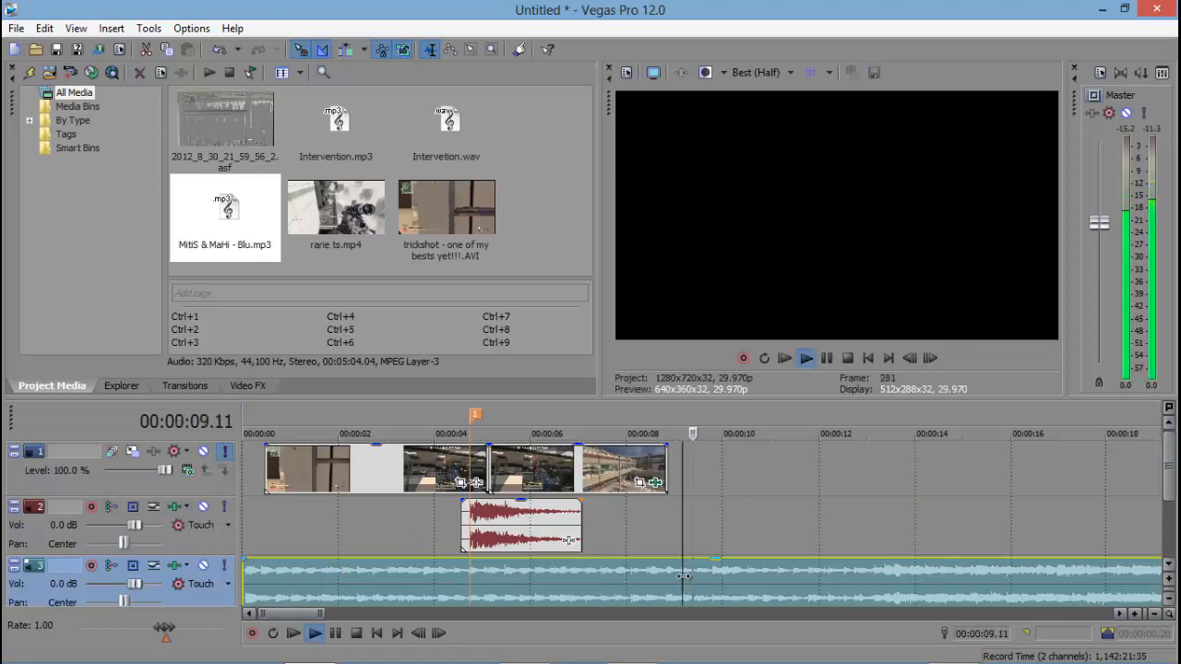
pyautogui.scroll(-4, 683, 578)
pyautogui.click(664, 586)
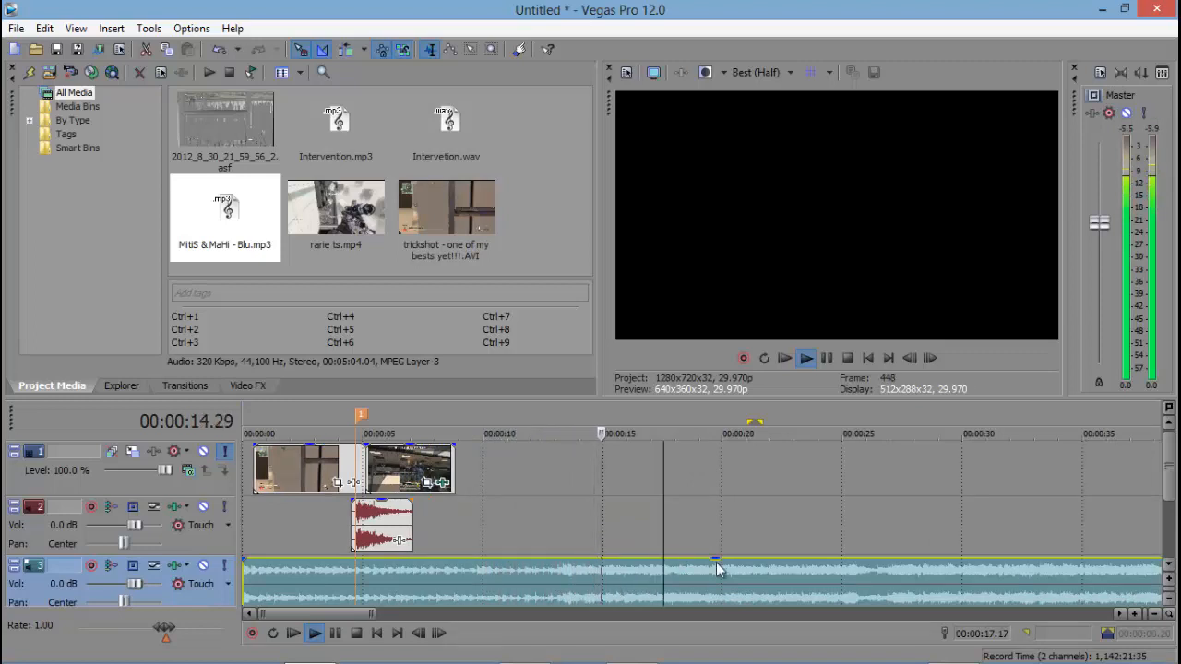
pyautogui.click(893, 572)
pyautogui.click(887, 577)
pyautogui.press('space')
pyautogui.scroll(3, 886, 577)
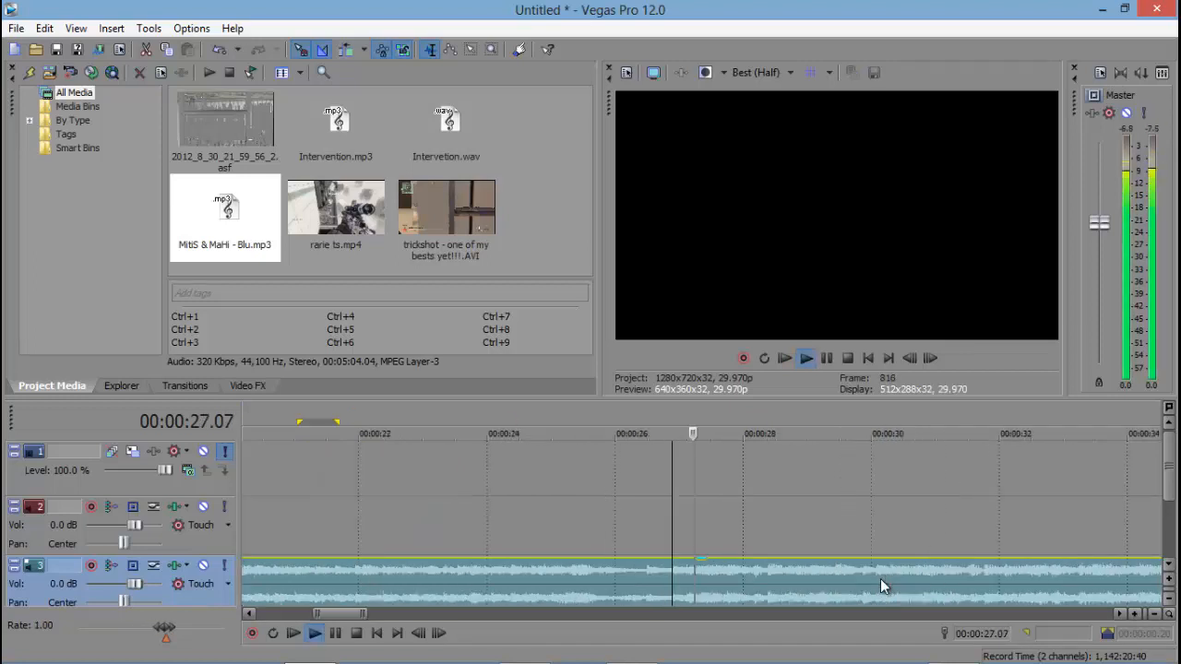
pyautogui.press('space')
pyautogui.press('space')
pyautogui.scroll(1, 820, 588)
pyautogui.press('space')
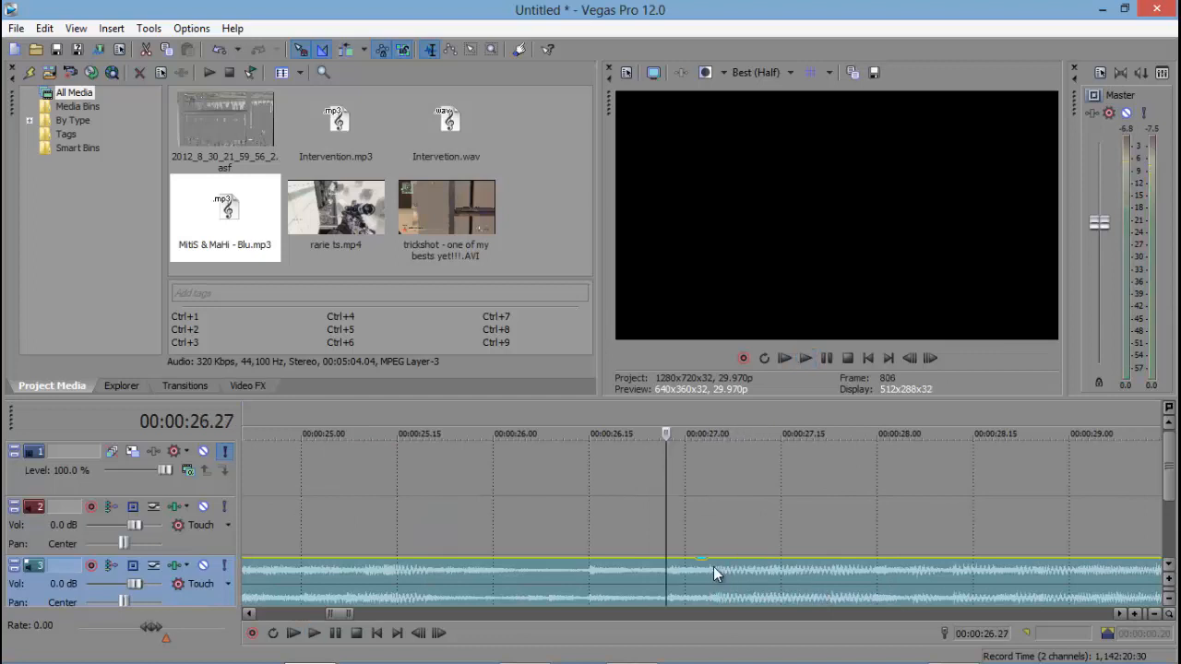
# - Pinpoint the song's beat drop and place a marker there at 00:00:27.04
pyautogui.click(710, 570)
pyautogui.press('space')
pyautogui.press('space')
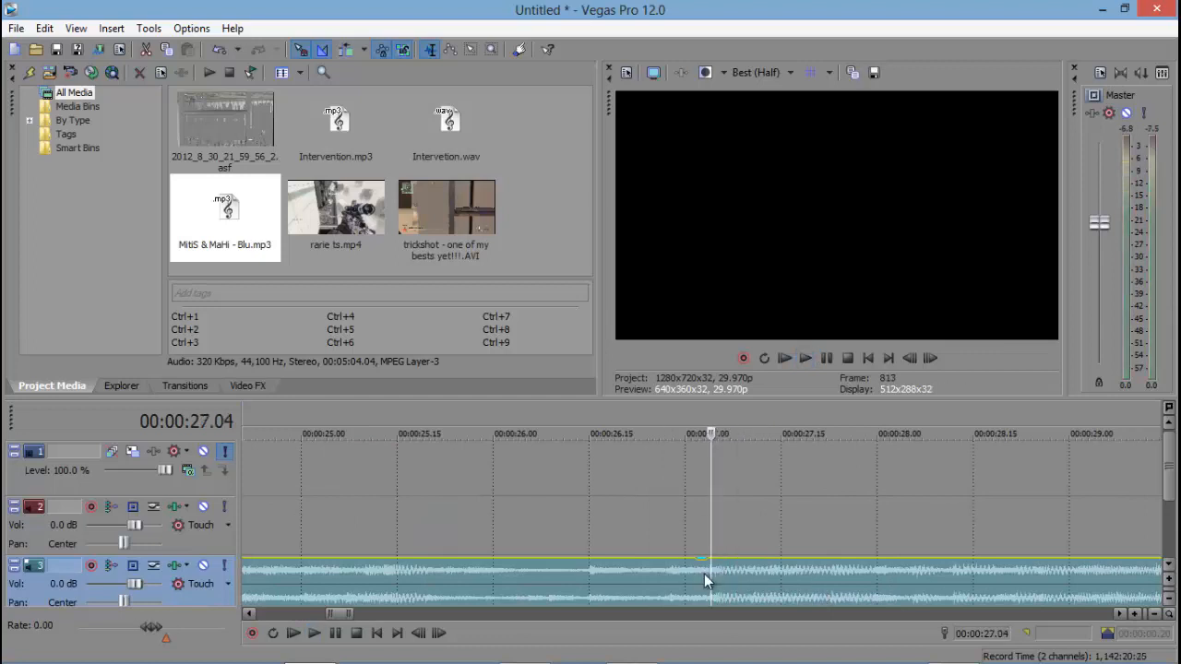
pyautogui.click(704, 574)
pyautogui.click(709, 574)
# - Split the gun sound at marker 1, 00:00:04.22, and delete the silent piece before the shot
pyautogui.scroll(-6, 705, 572)
pyautogui.scroll(4, 704, 568)
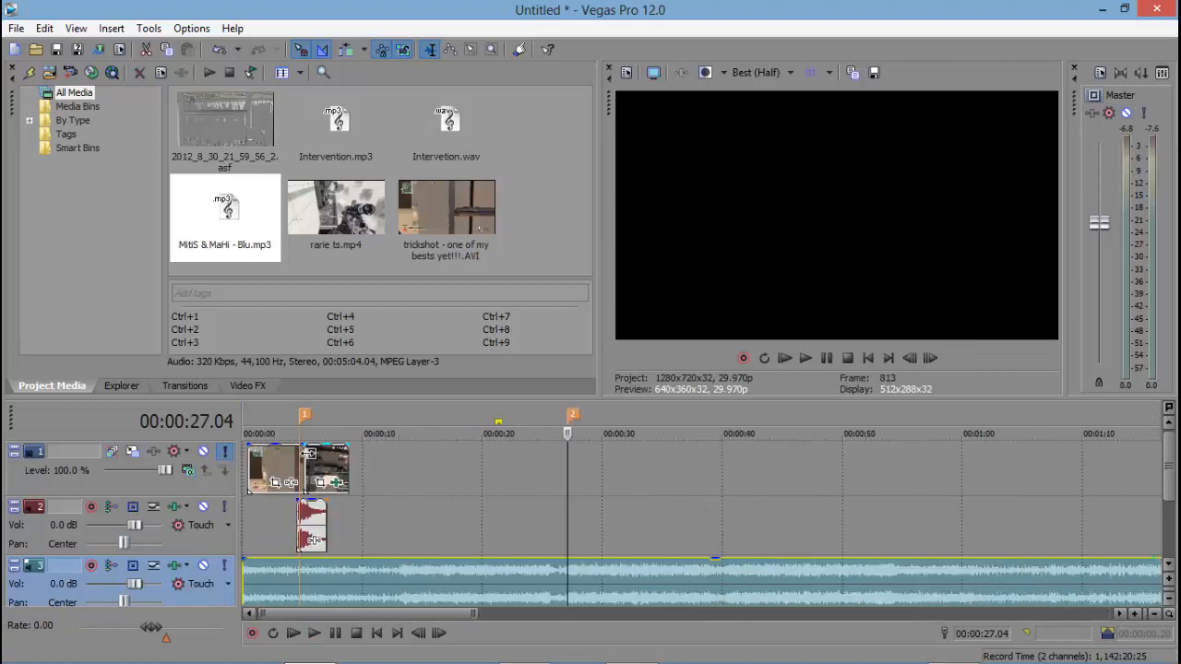
pyautogui.scroll(3, 312, 462)
pyautogui.scroll(-2, 360, 516)
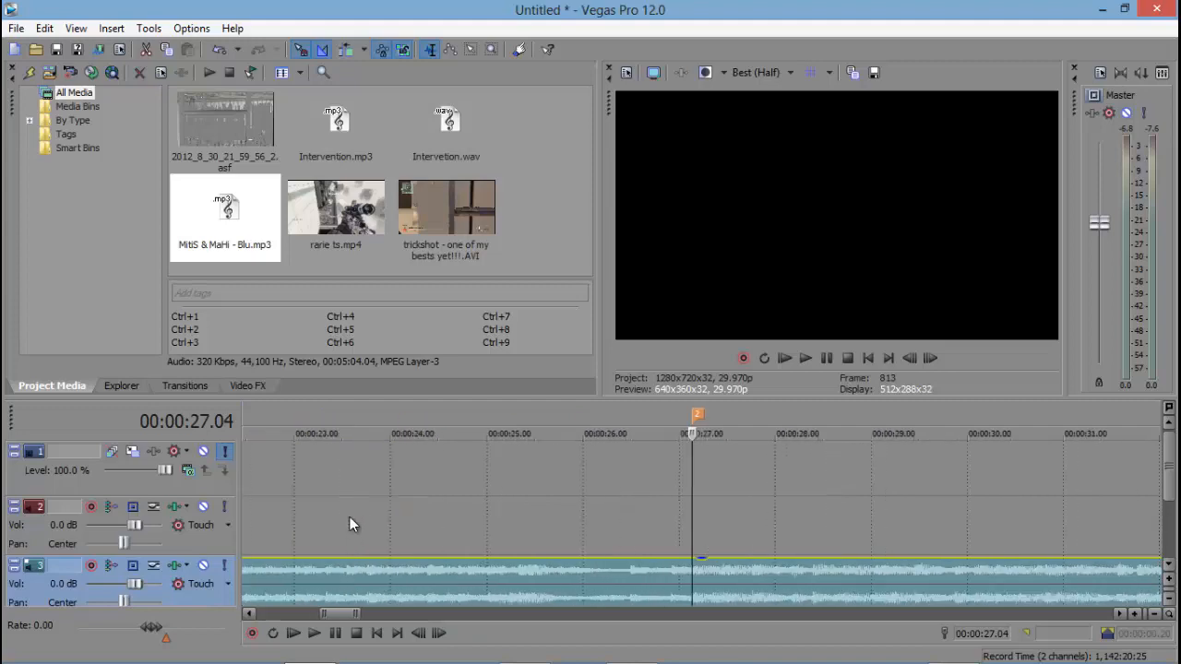
pyautogui.click(298, 525)
pyautogui.scroll(8, 298, 518)
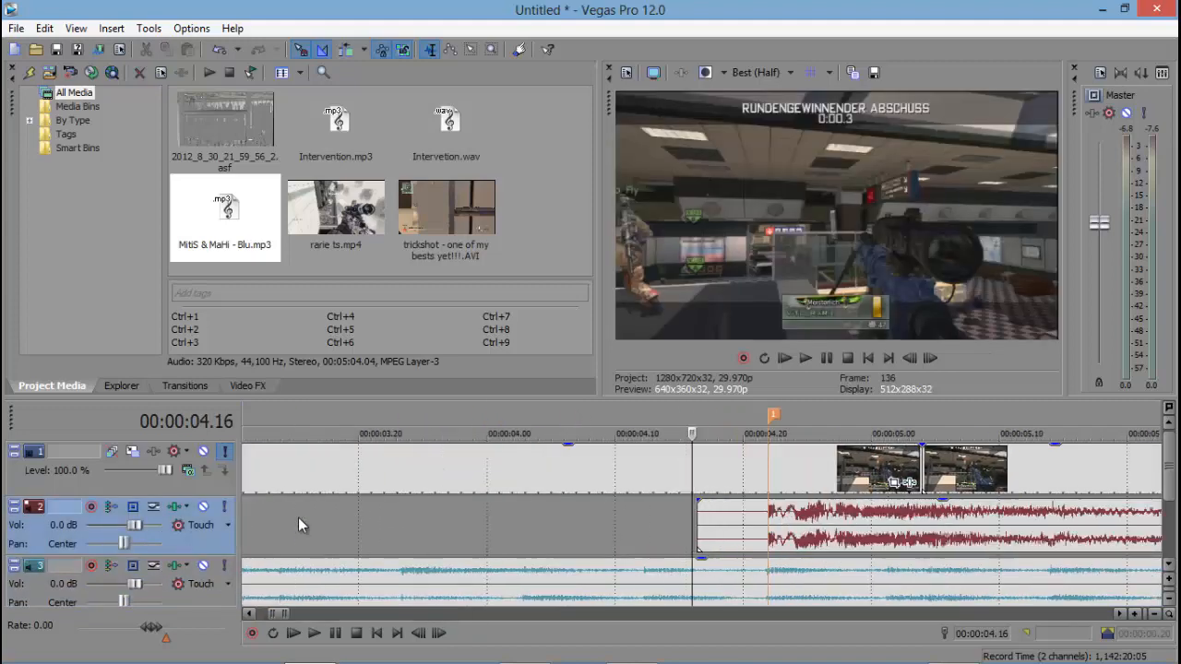
pyautogui.click(792, 524)
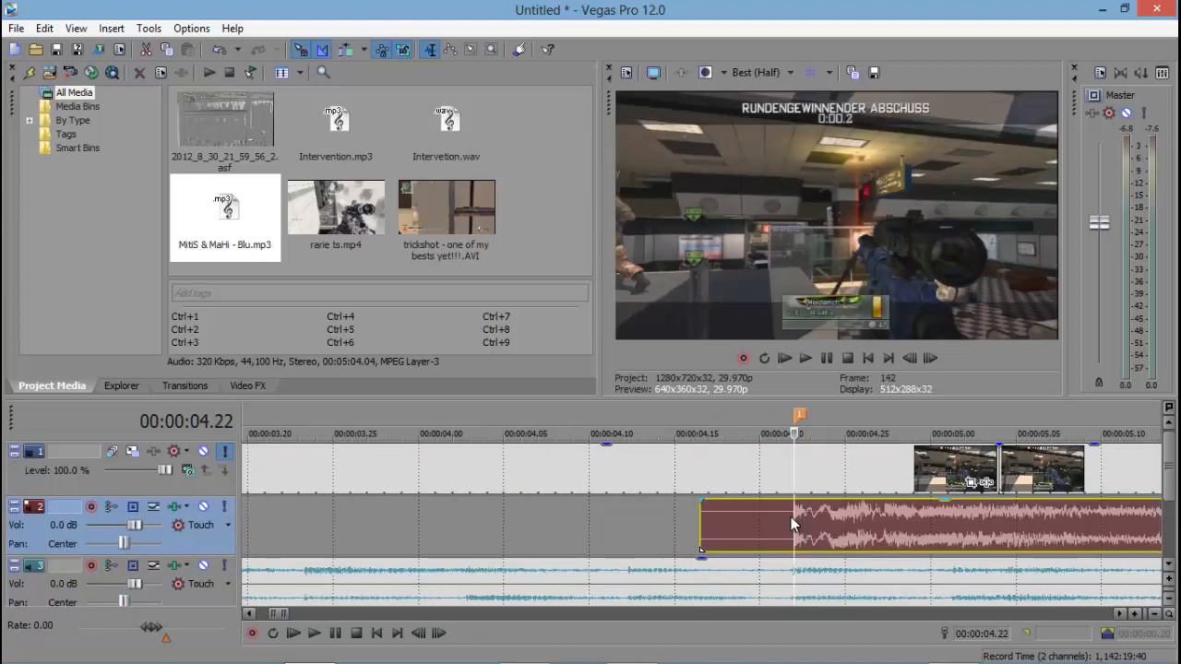
pyautogui.press('s')
pyautogui.rightClick(759, 521)
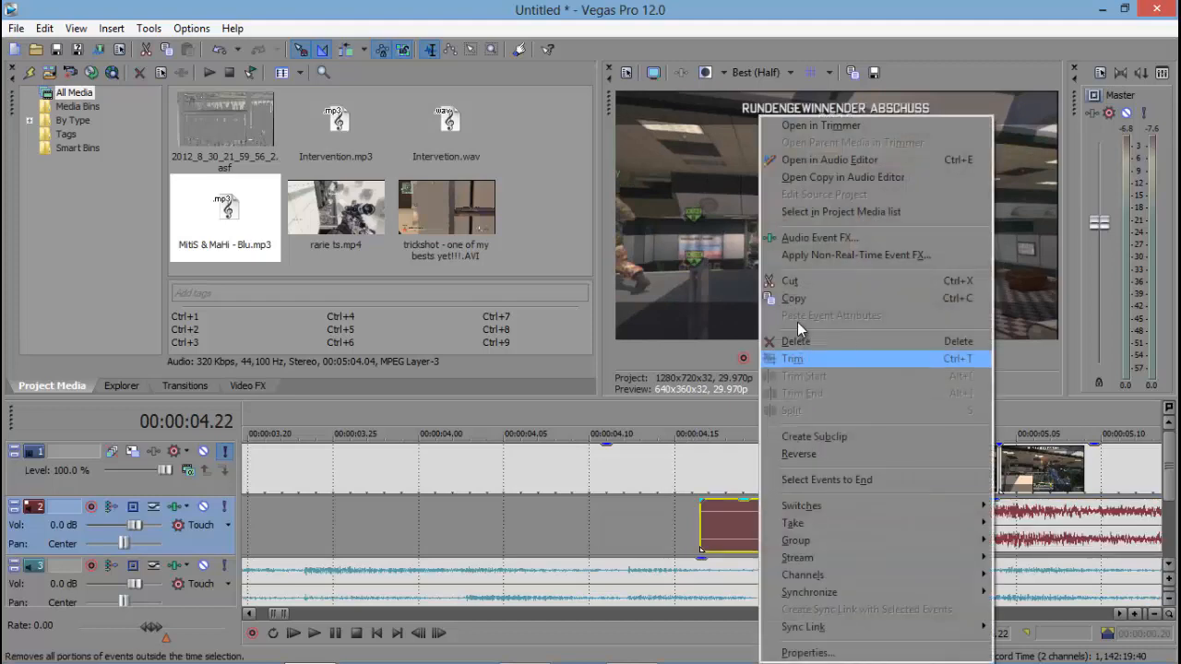
pyautogui.click(801, 343)
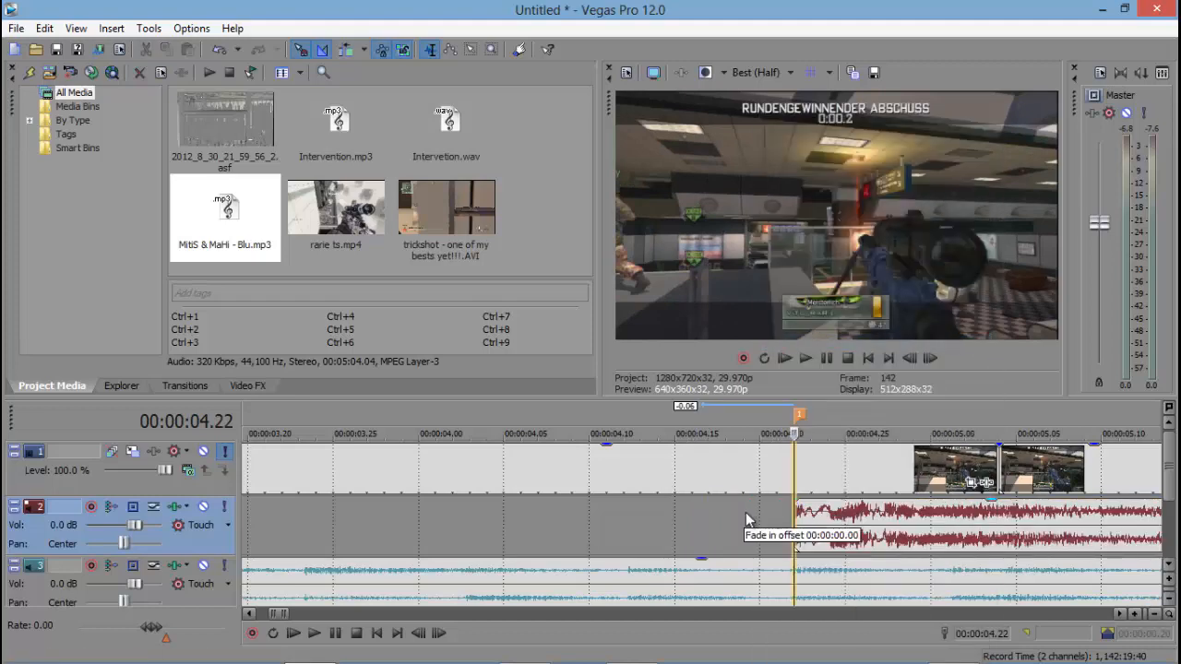
# - Move the trimmed gun sound along its track so it starts exactly at marker 2
pyautogui.scroll(-8, 748, 512)
pyautogui.scroll(-4, 746, 513)
pyautogui.moveTo(396, 534)
pyautogui.mouseDown()
pyautogui.moveTo(951, 534)
pyautogui.moveTo(935, 533)
pyautogui.mouseUp()
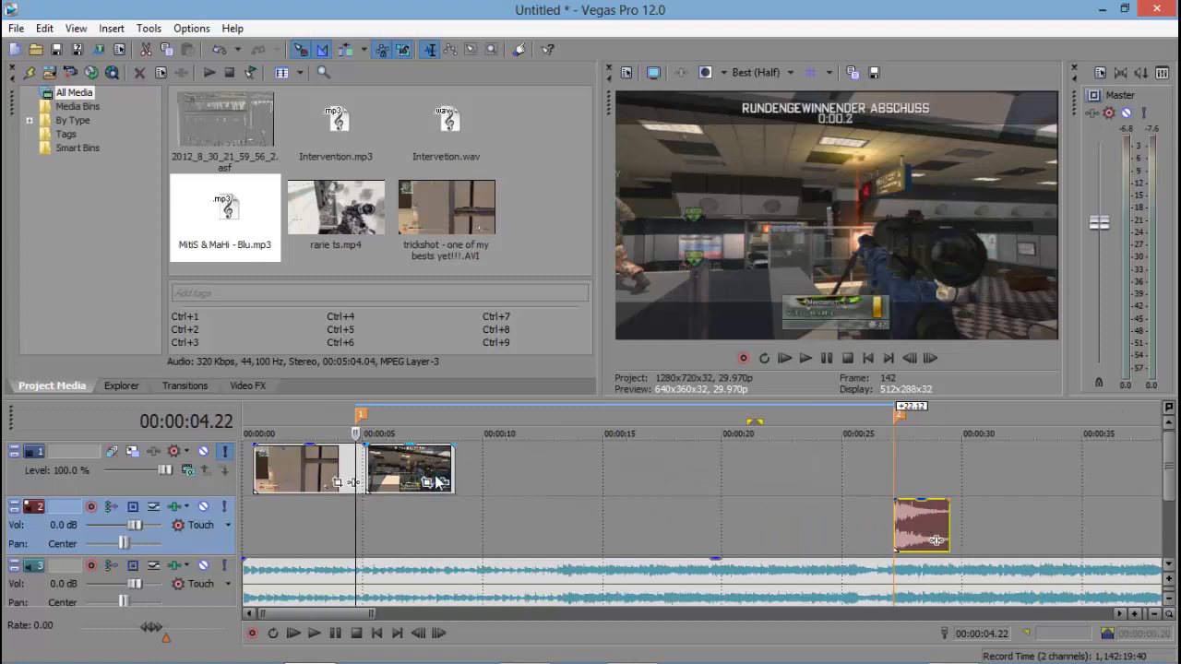
# - Move both video clips end to end around marker 2, shifting them two frames earlier so the shot lands on the marker
pyautogui.click(439, 481)
pyautogui.moveTo(440, 481); pyautogui.dragTo(976, 454)
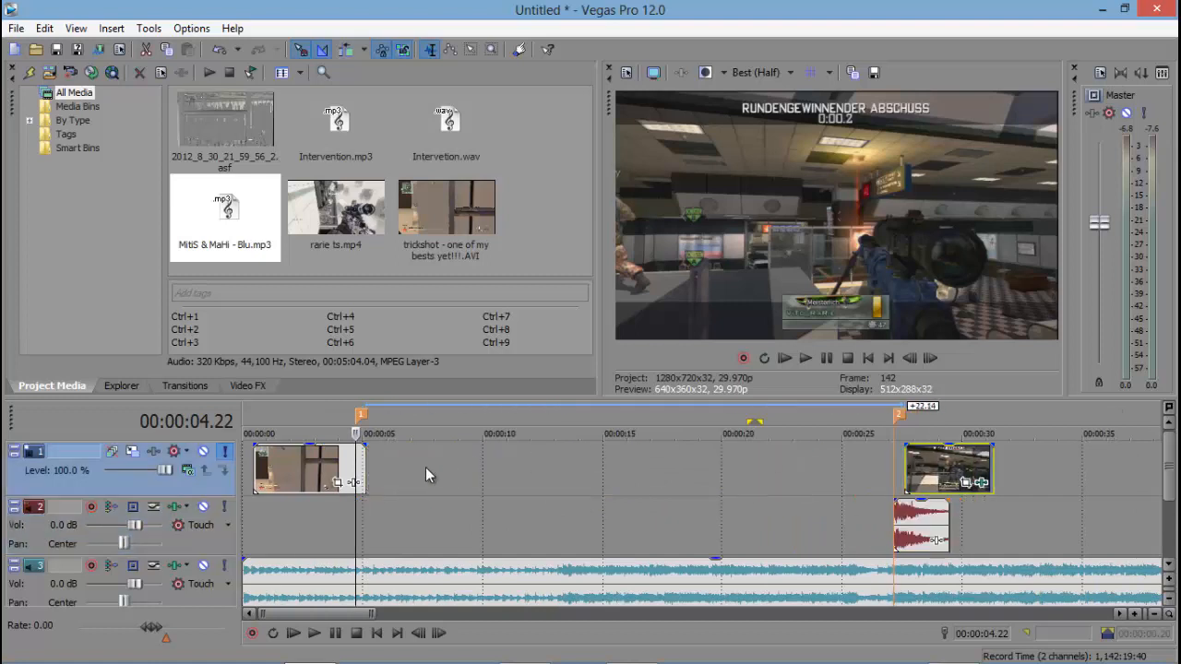
pyautogui.moveTo(348, 475); pyautogui.dragTo(890, 466)
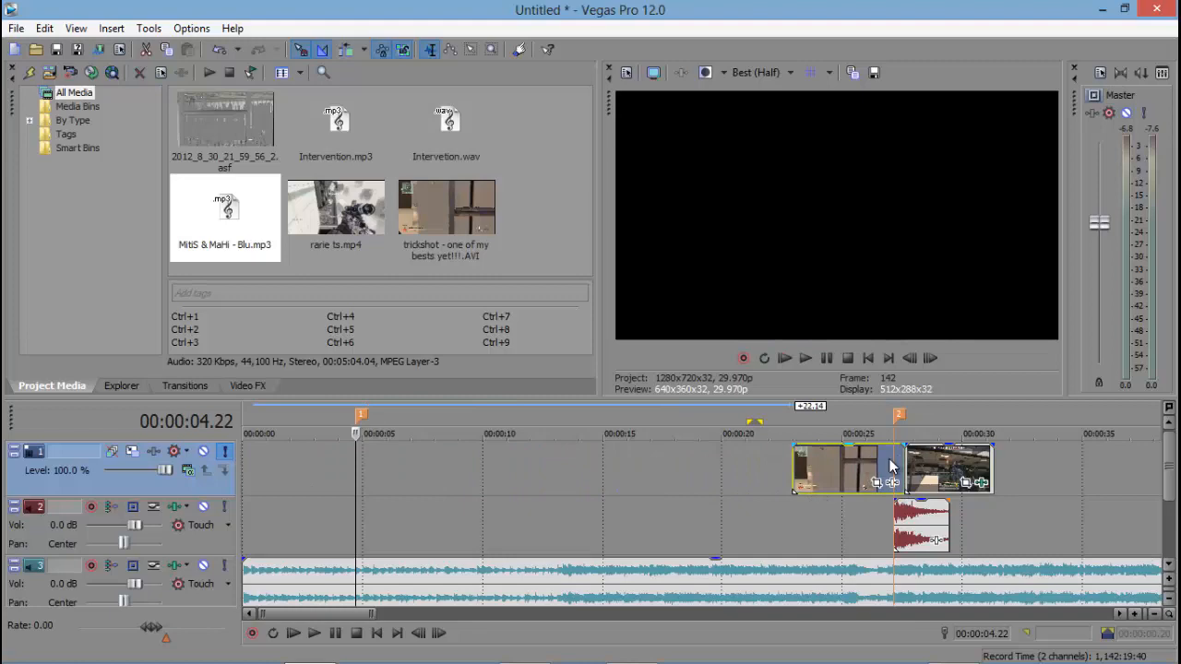
pyautogui.click(890, 466)
pyautogui.scroll(5, 891, 465)
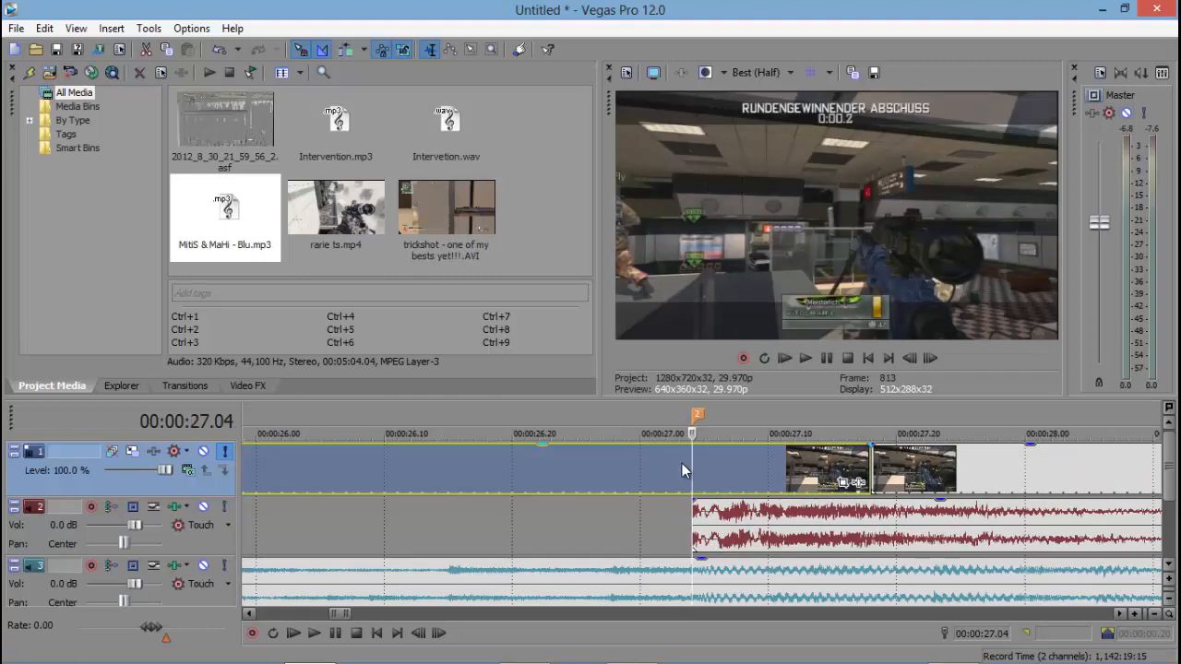
pyautogui.moveTo(682, 463); pyautogui.dragTo(660, 463)
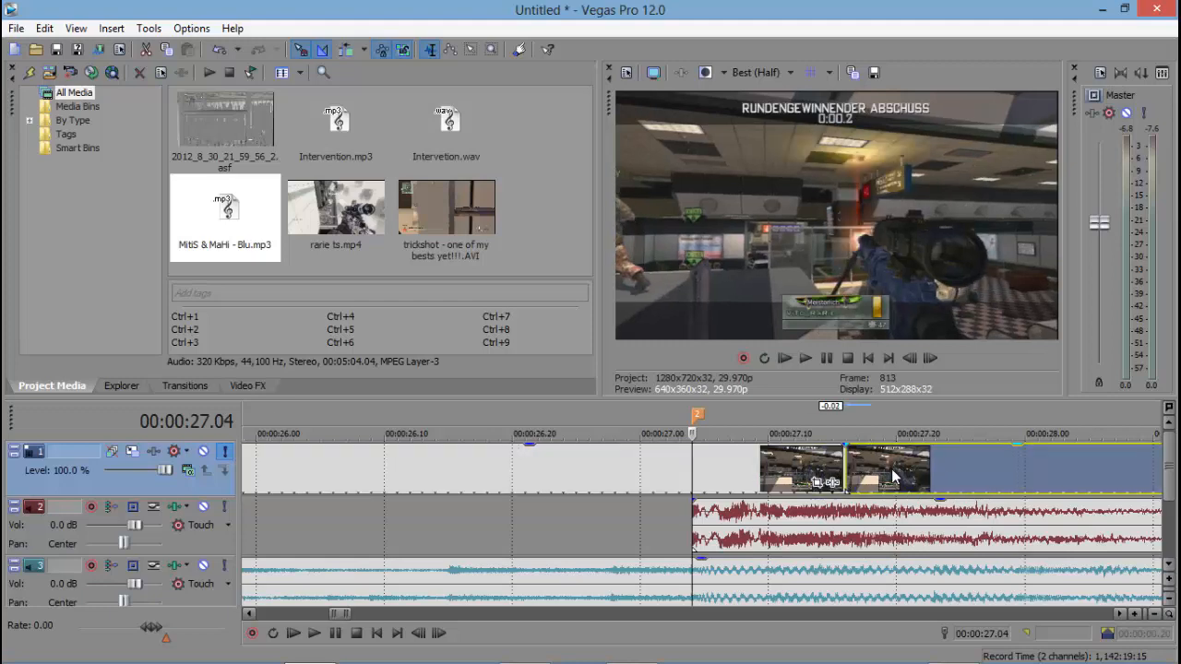
# - Play the moved clips with the song from 00:00:22.26 to check the sync
pyautogui.scroll(-5, 542, 485)
pyautogui.click(592, 465)
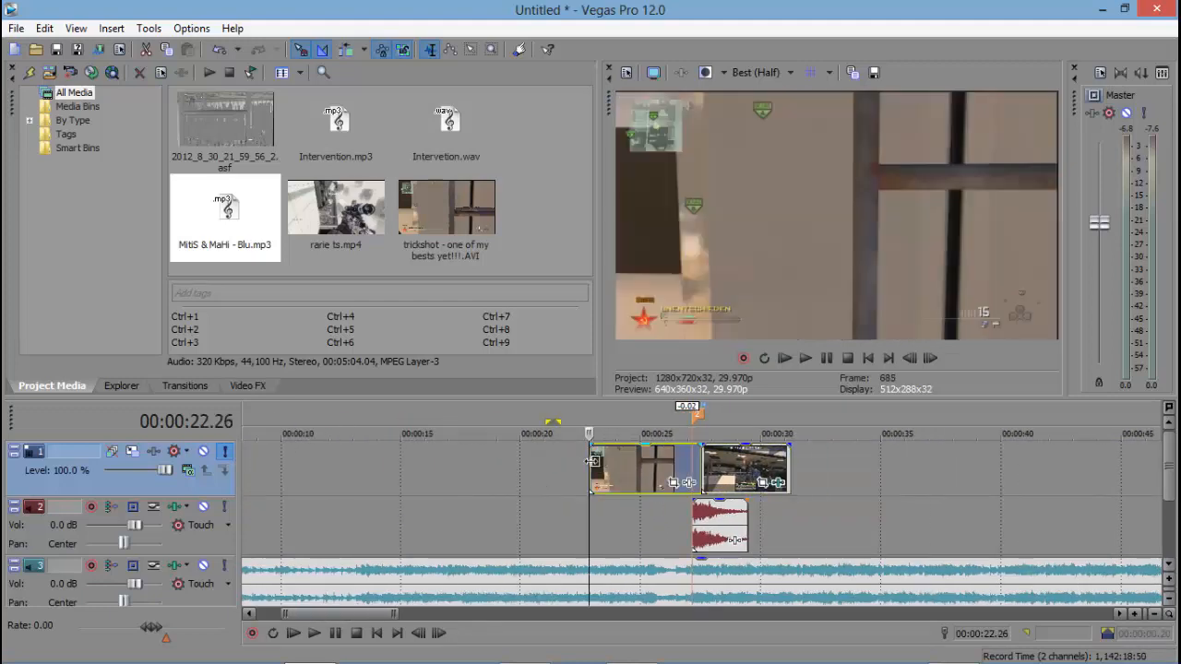
pyautogui.press('space')
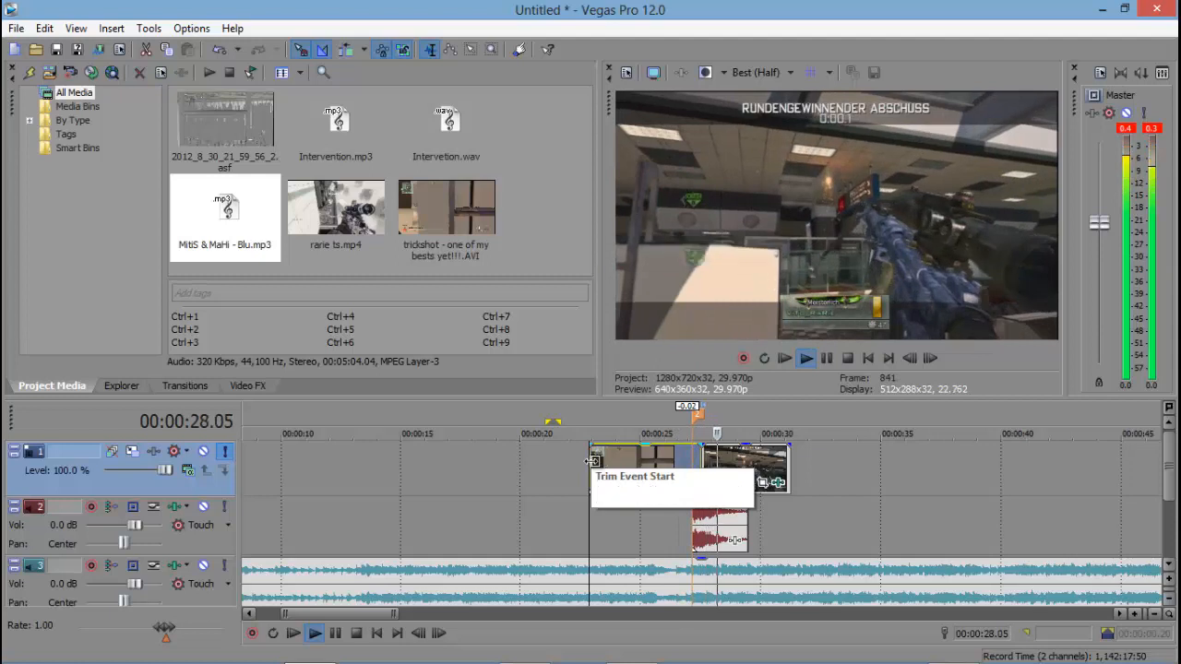
pyautogui.press('space')
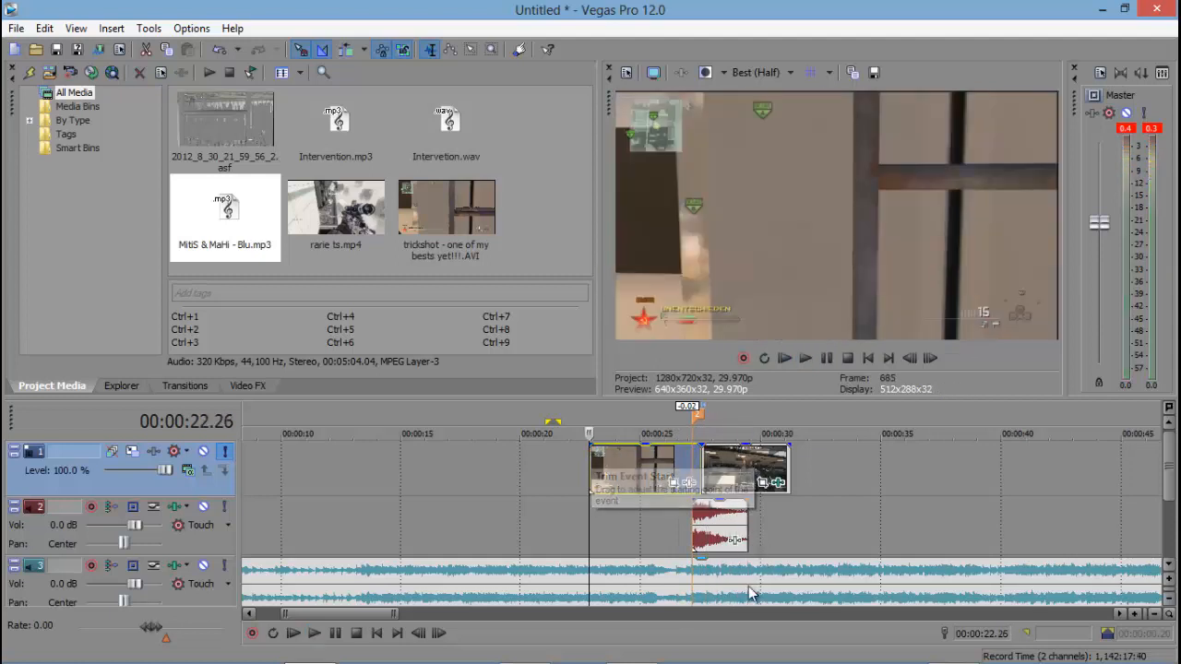
# - Replace the gun sound at marker 2 with Intervention.mp3, lining up its shot with the marker at 00:00:27.04
pyautogui.click(738, 528)
pyautogui.rightClick(736, 528)
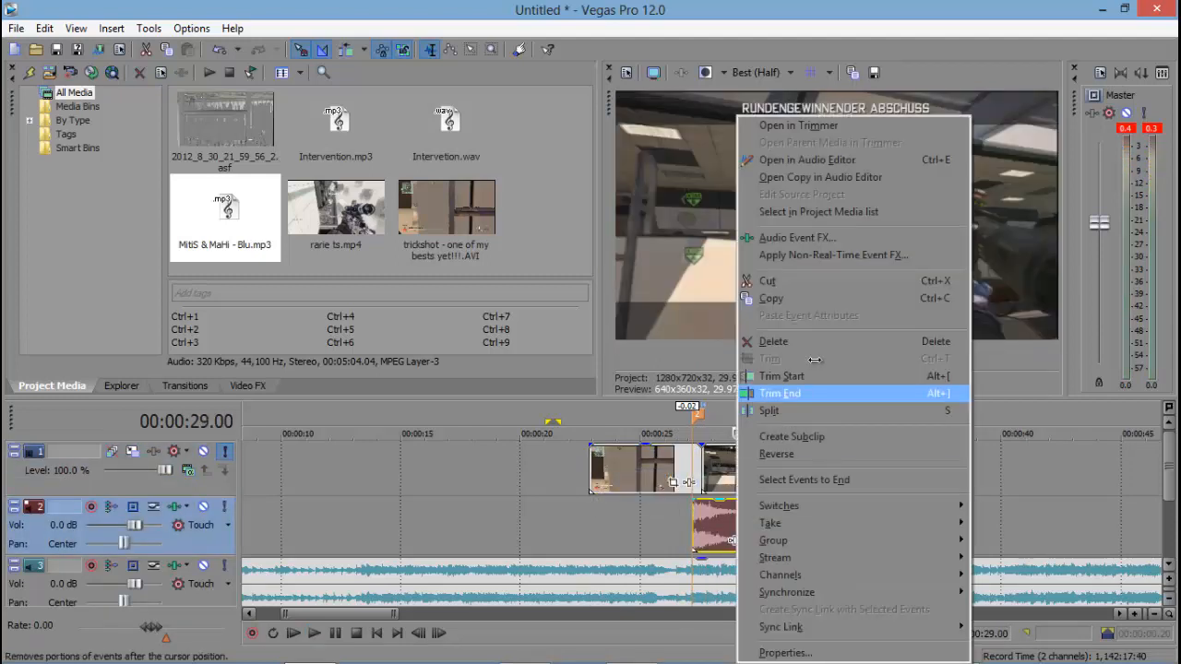
pyautogui.click(812, 339)
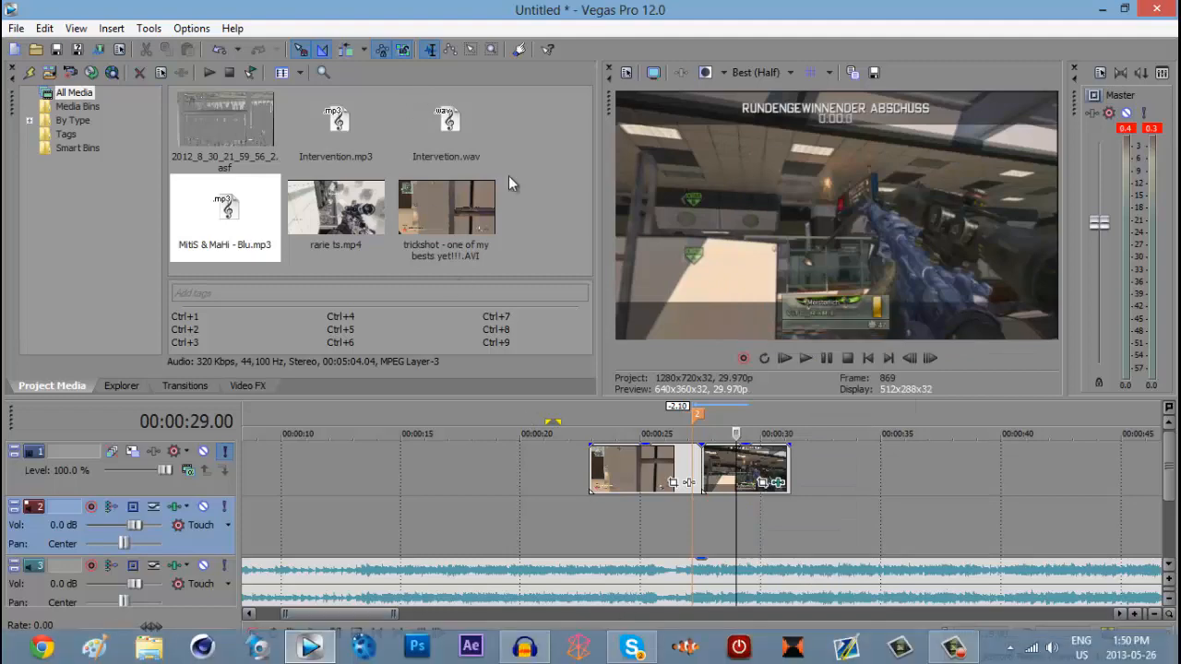
pyautogui.moveTo(318, 103); pyautogui.dragTo(711, 499)
pyautogui.scroll(4, 700, 511)
pyautogui.scroll(3, 700, 510)
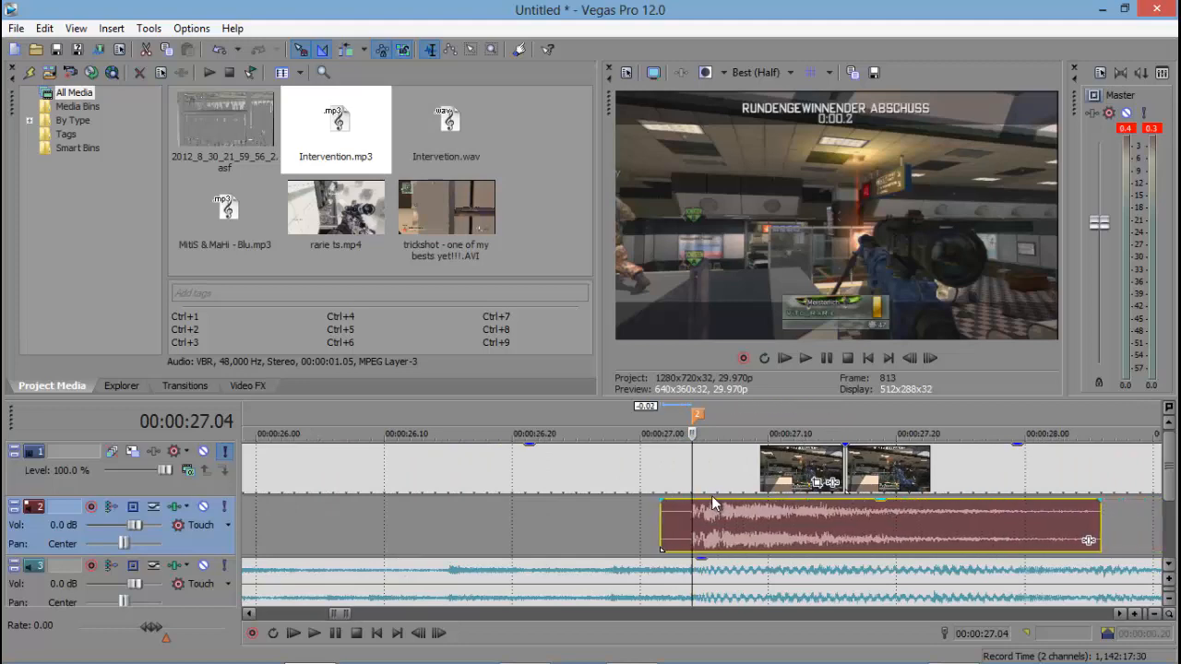
pyautogui.scroll(-1, 712, 495)
pyautogui.scroll(7, 712, 494)
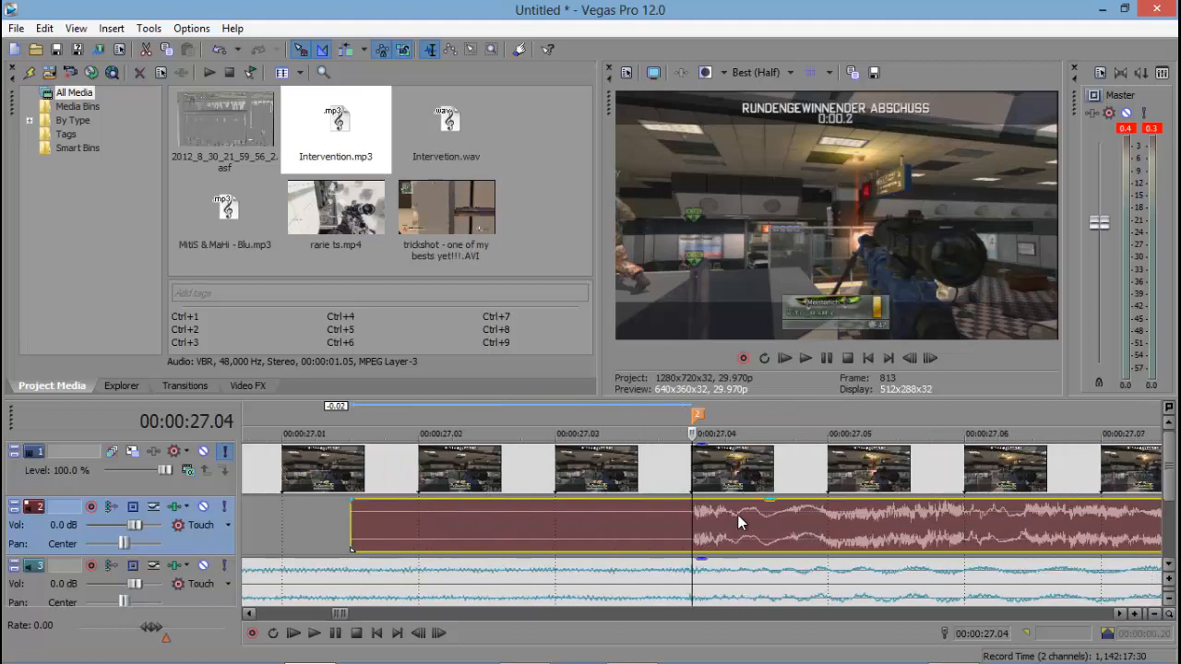
# - Play the section just before marker 2 from 00:00:26.11 to check the new gun sound against the song
pyautogui.scroll(-6, 683, 493)
pyautogui.click(643, 488)
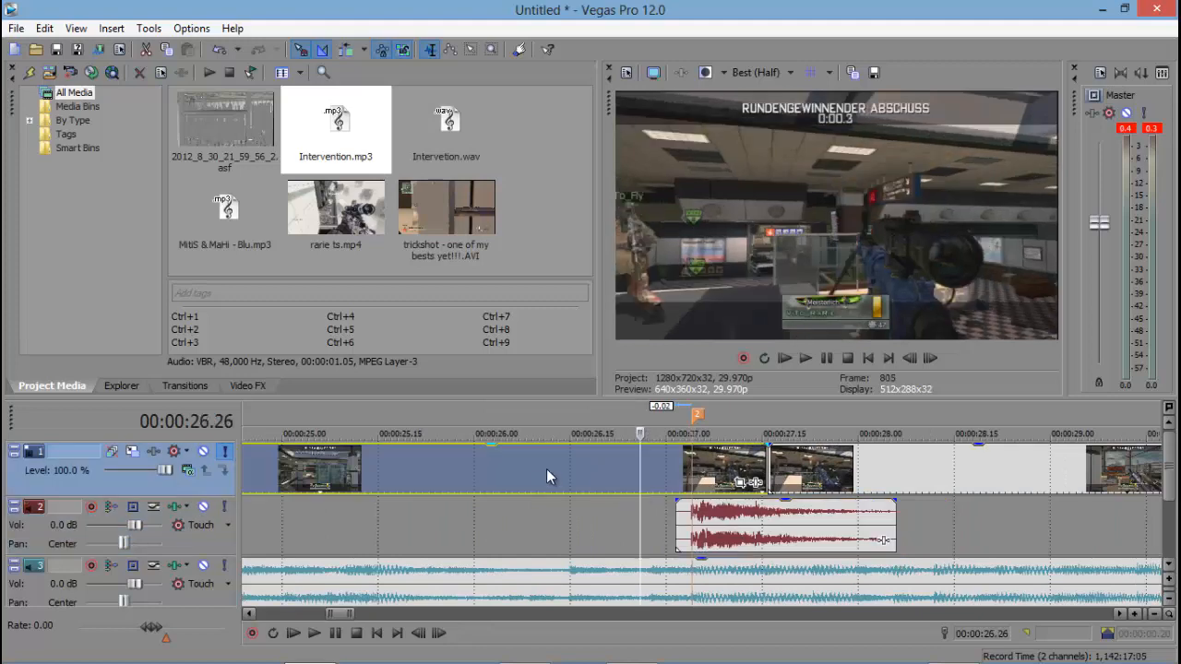
pyautogui.click(545, 468)
pyautogui.press('space')
pyautogui.scroll(-2, 543, 467)
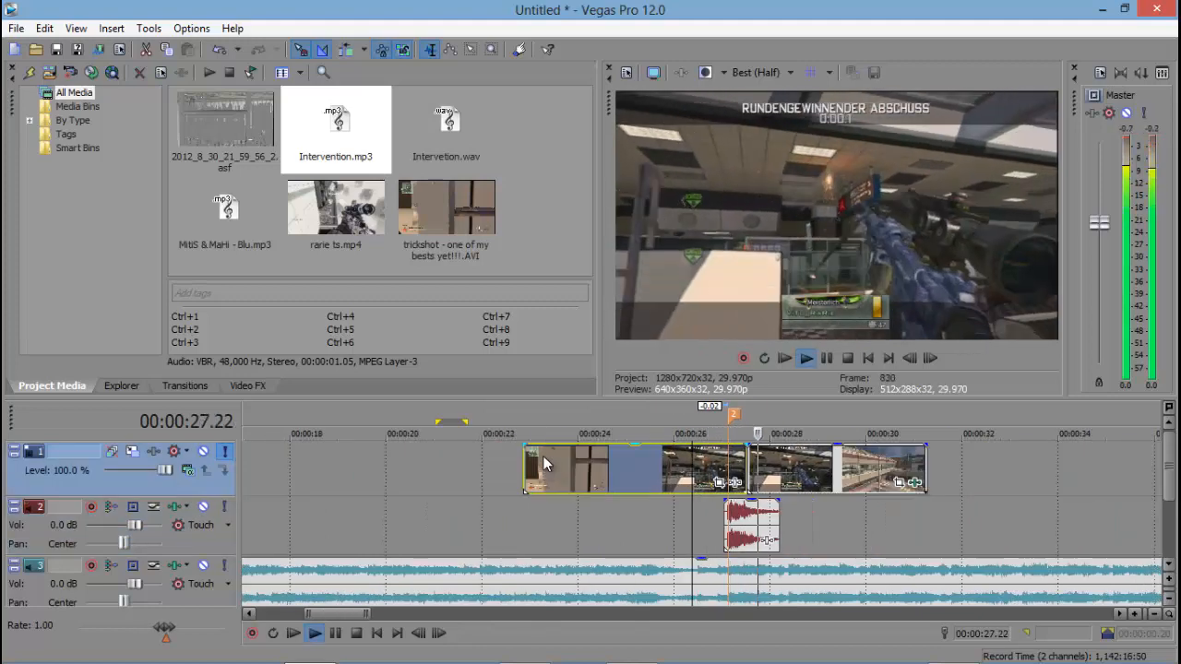
pyautogui.press('space')
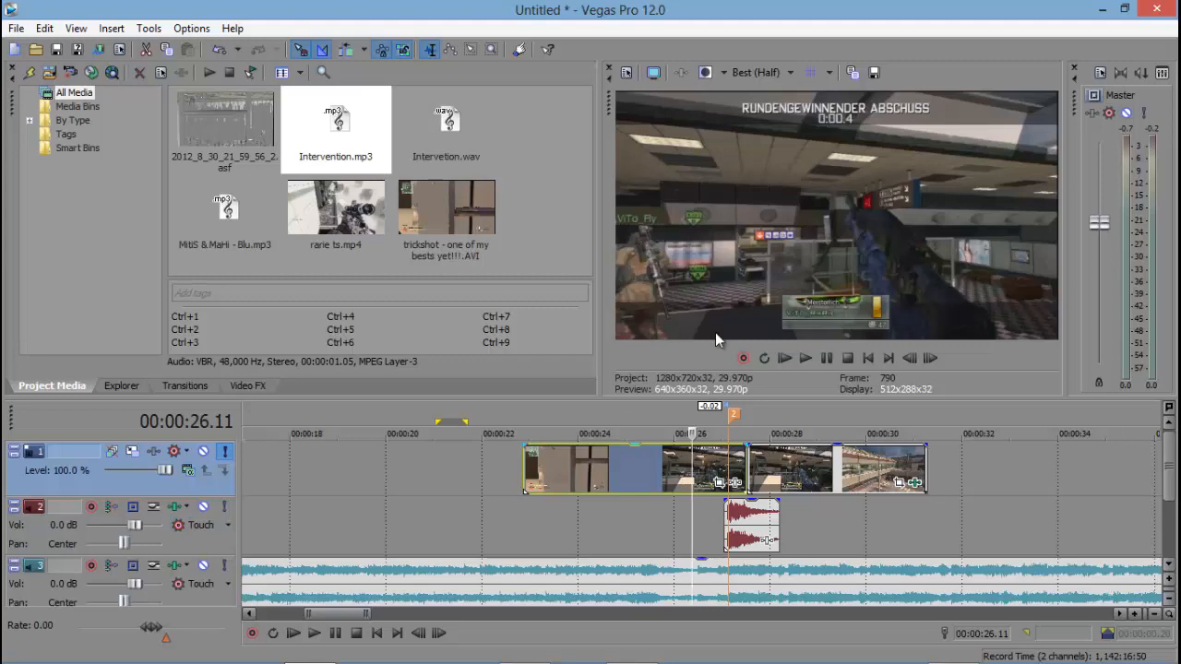
# - Play the timeline from 00:00:18.27 through marker 2 to review the sync with the lead-in music
pyautogui.moveTo(1170, 476)
pyautogui.mouseDown()
pyautogui.moveTo(1173, 525)
pyautogui.moveTo(1177, 475)
pyautogui.mouseUp()
pyautogui.scroll(-8, 808, 544)
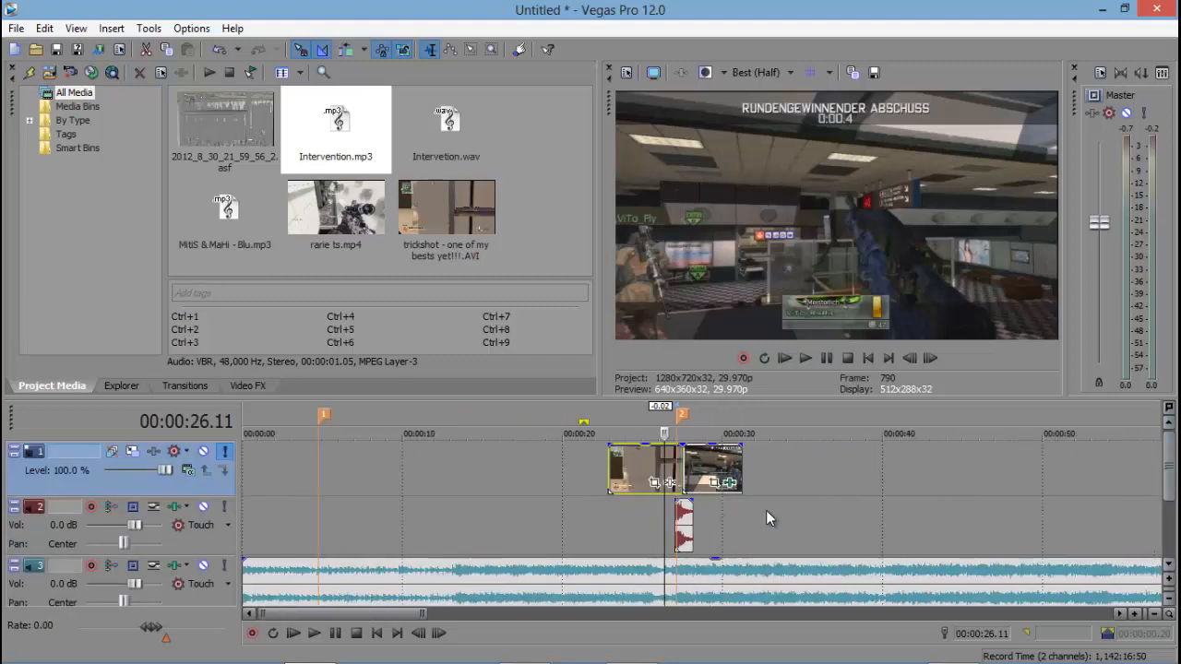
pyautogui.click(469, 515)
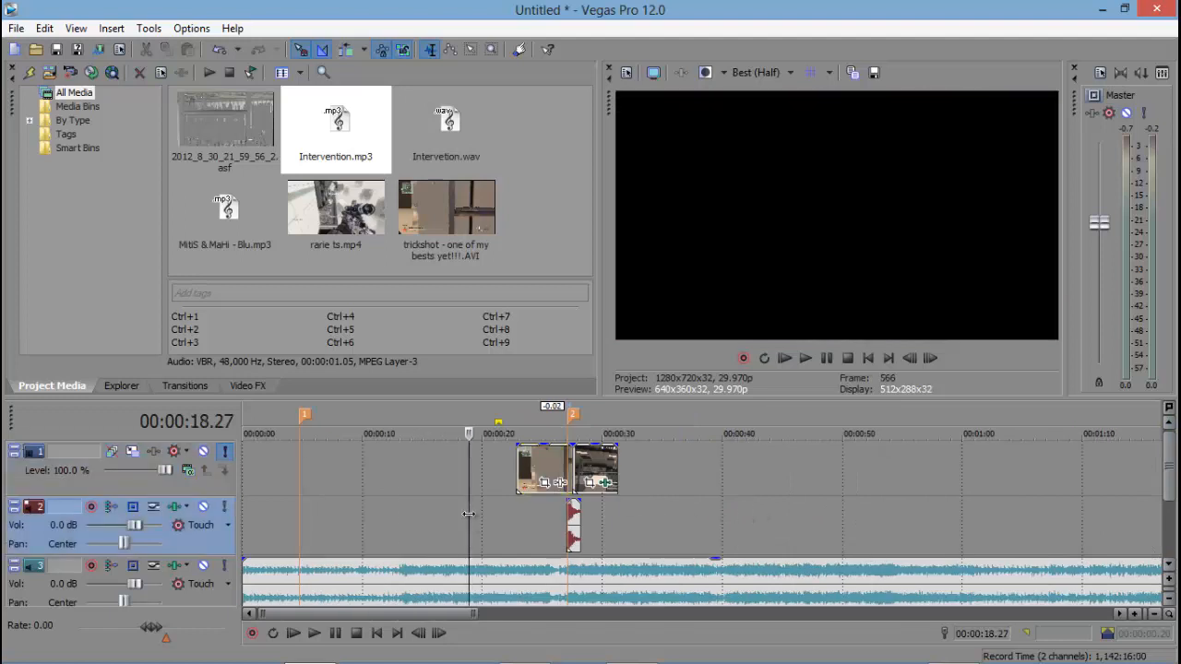
pyautogui.press('space')
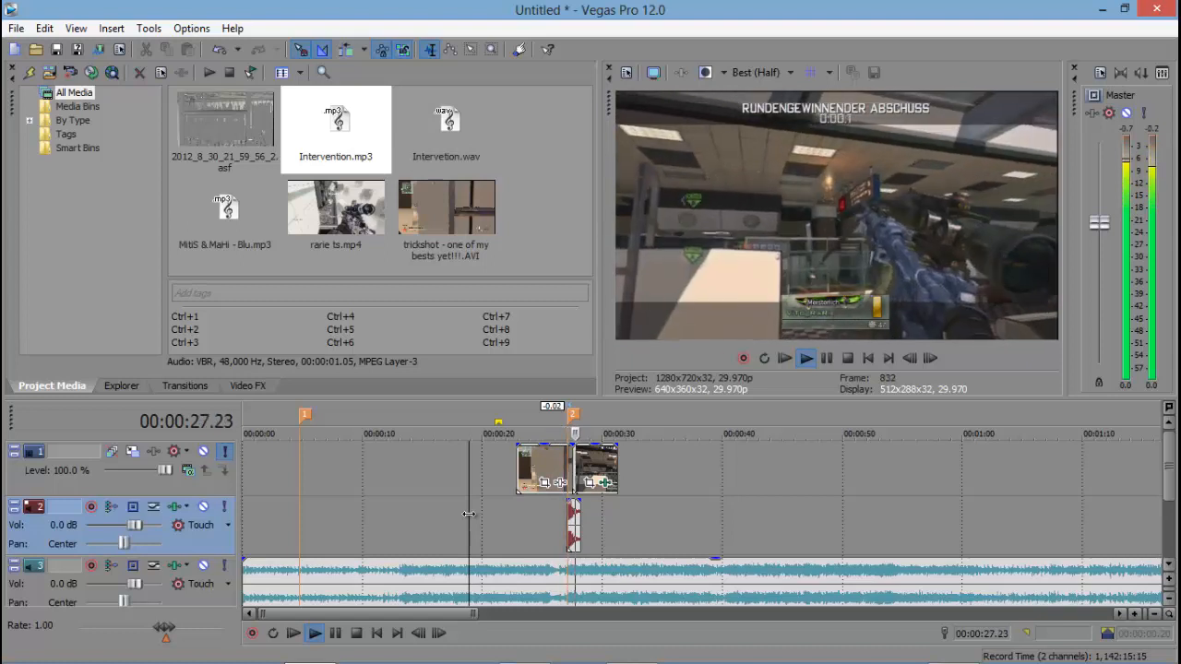
pyautogui.press('space')
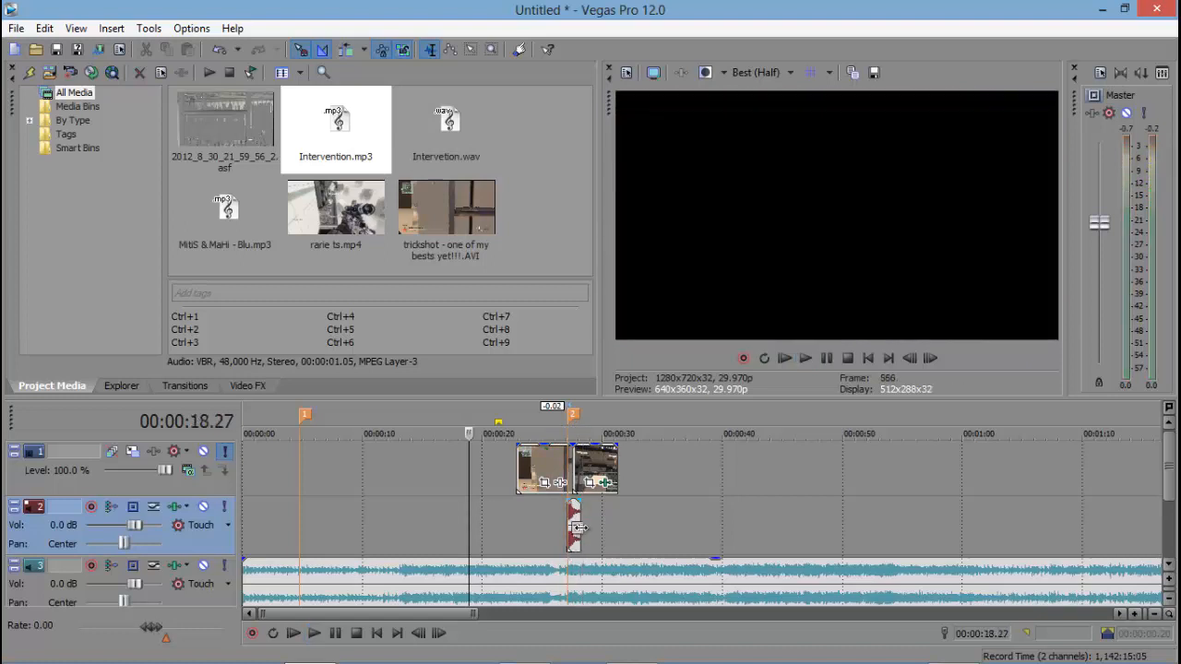
# - Play the gun sound on track 2 from 00:00:27.02 to judge its loudness against the song
pyautogui.click(580, 529)
pyautogui.scroll(4, 595, 529)
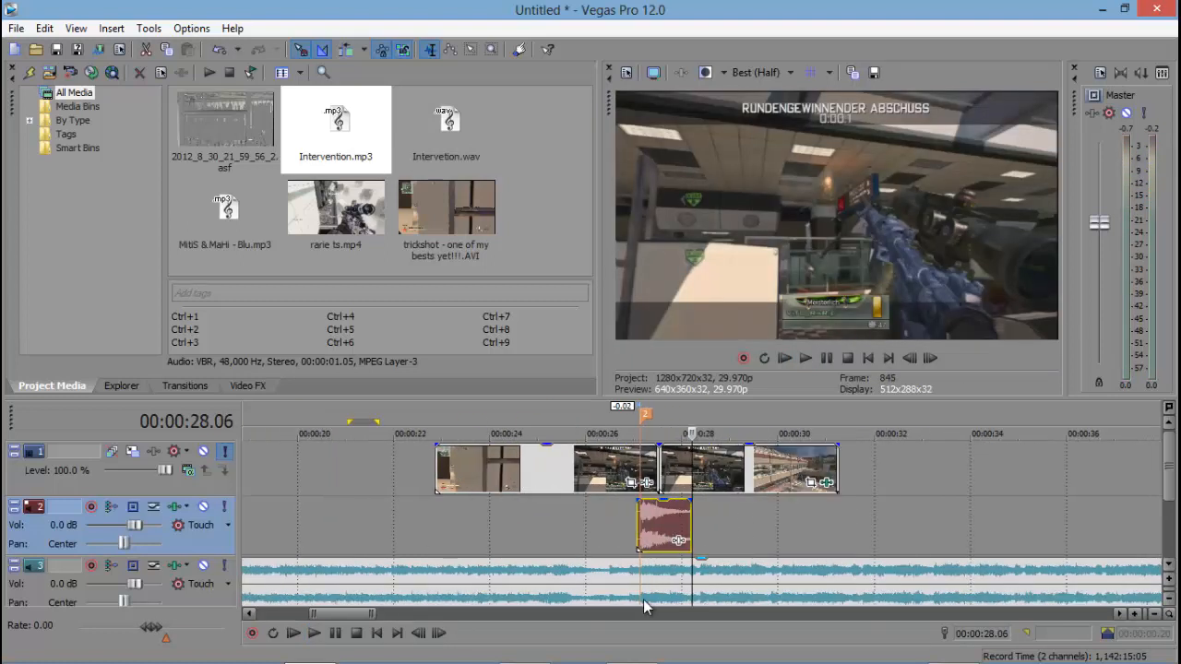
pyautogui.click(633, 529)
pyautogui.press('space')
pyautogui.press('space')
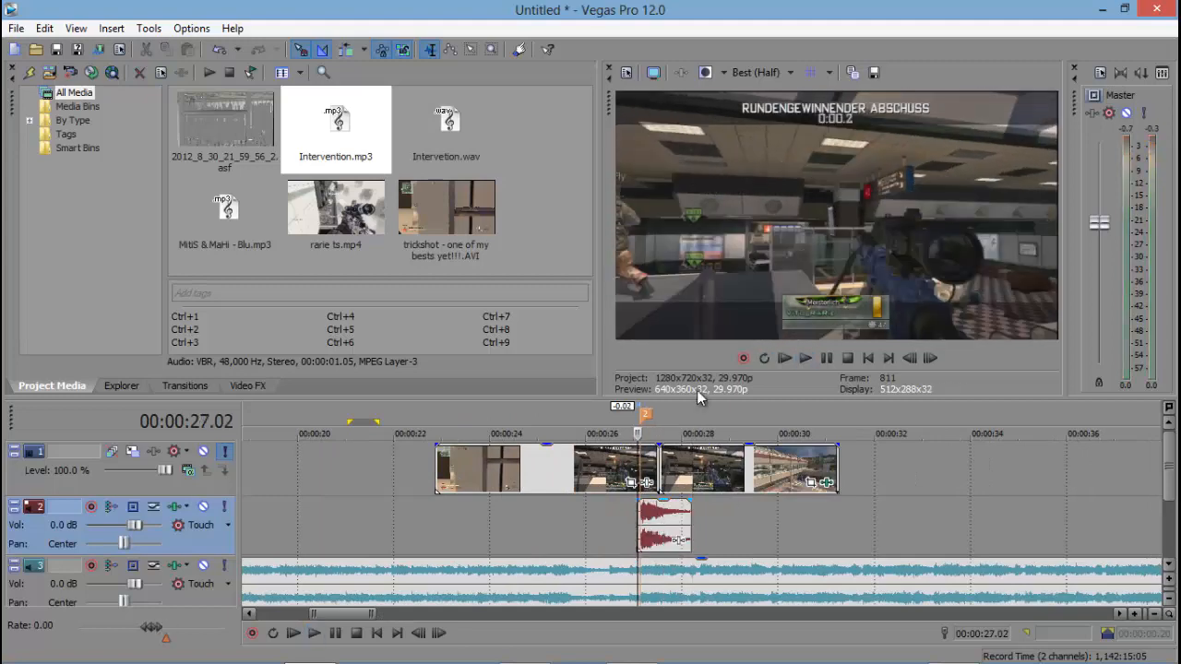
pyautogui.press('space')
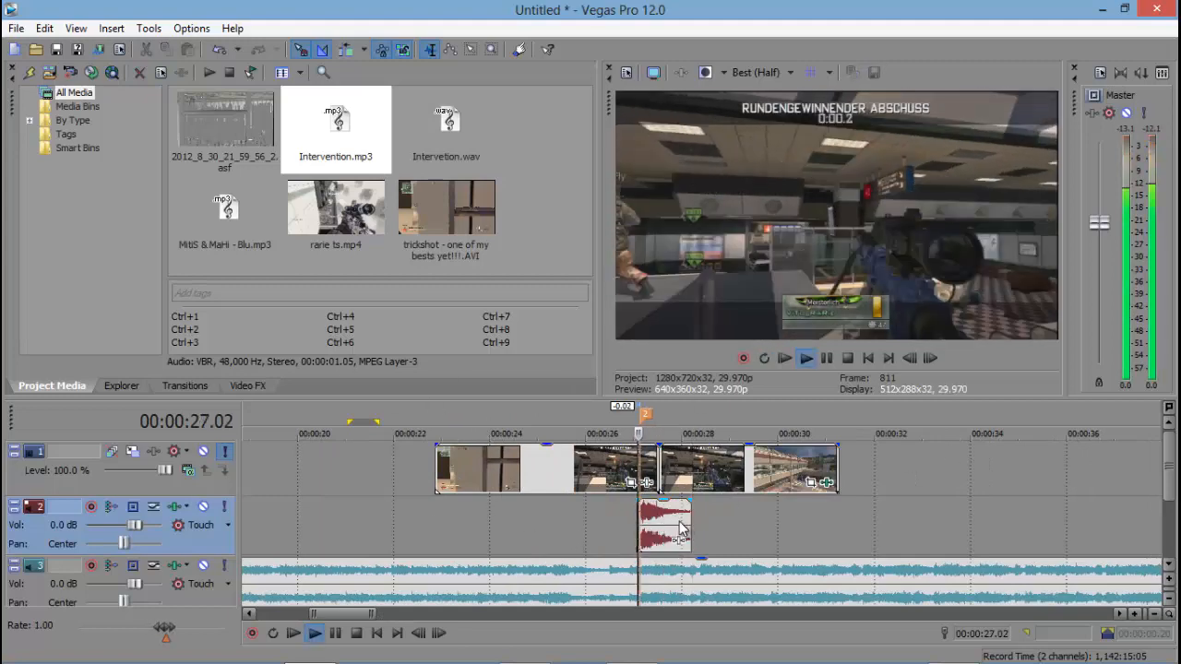
pyautogui.press('space')
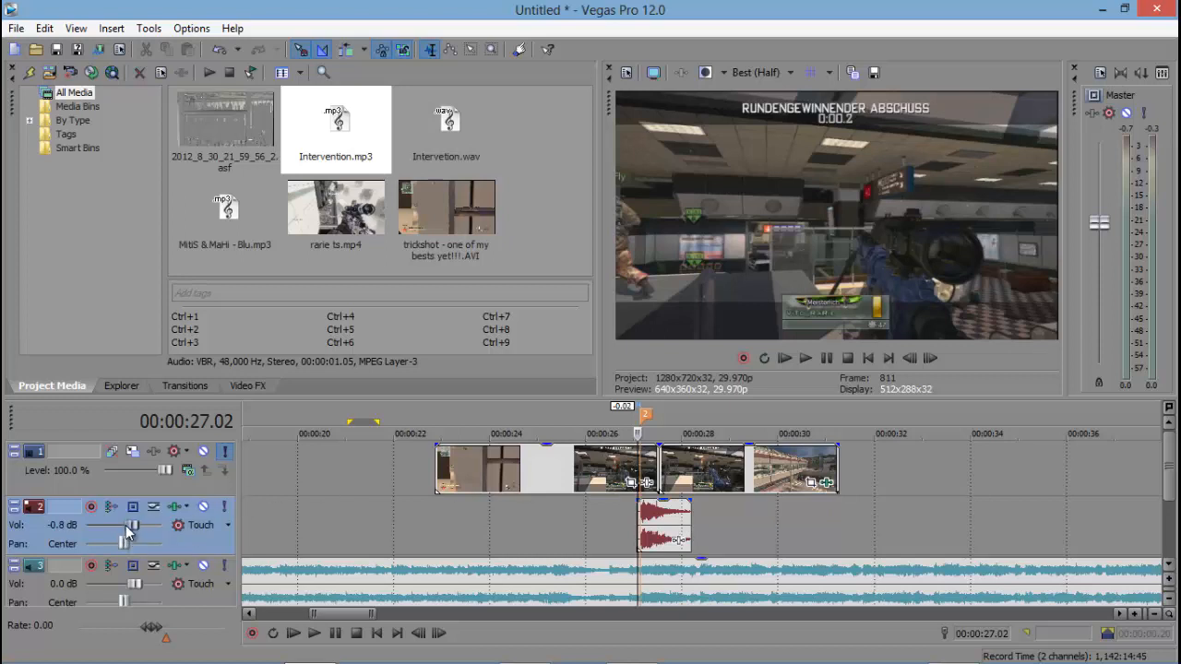
# - Lower the volume of track 2 to about -3.0 dB and play the gunshot against the song
pyautogui.moveTo(134, 524); pyautogui.dragTo(119, 529)
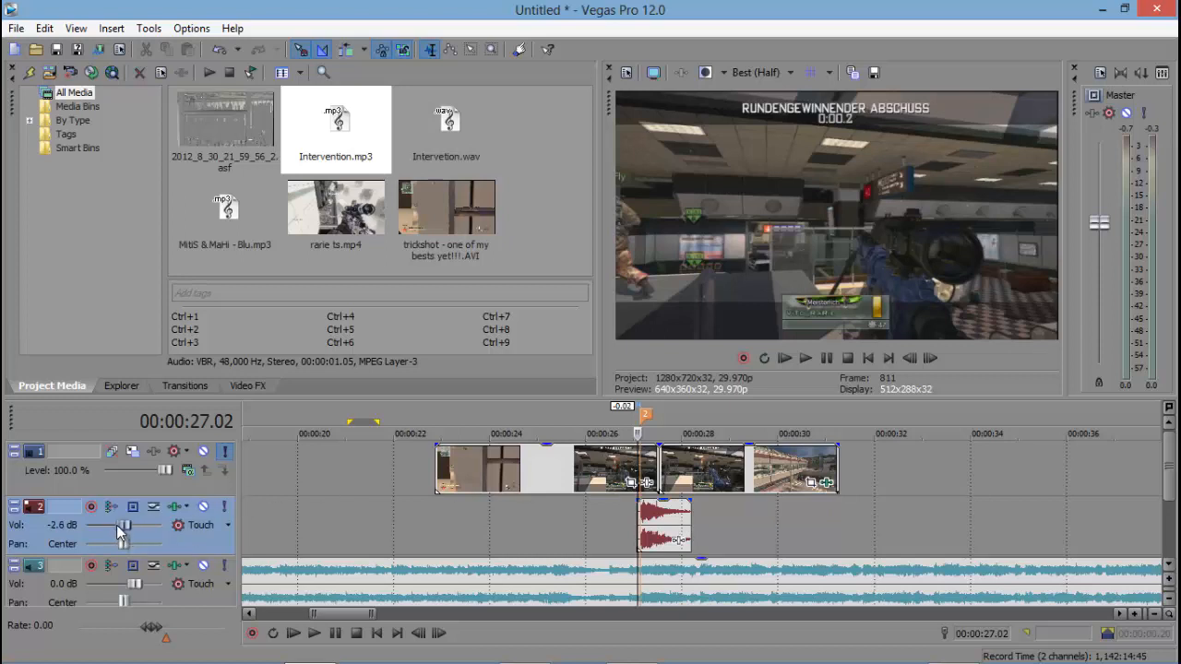
pyautogui.press('space')
pyautogui.click(595, 486)
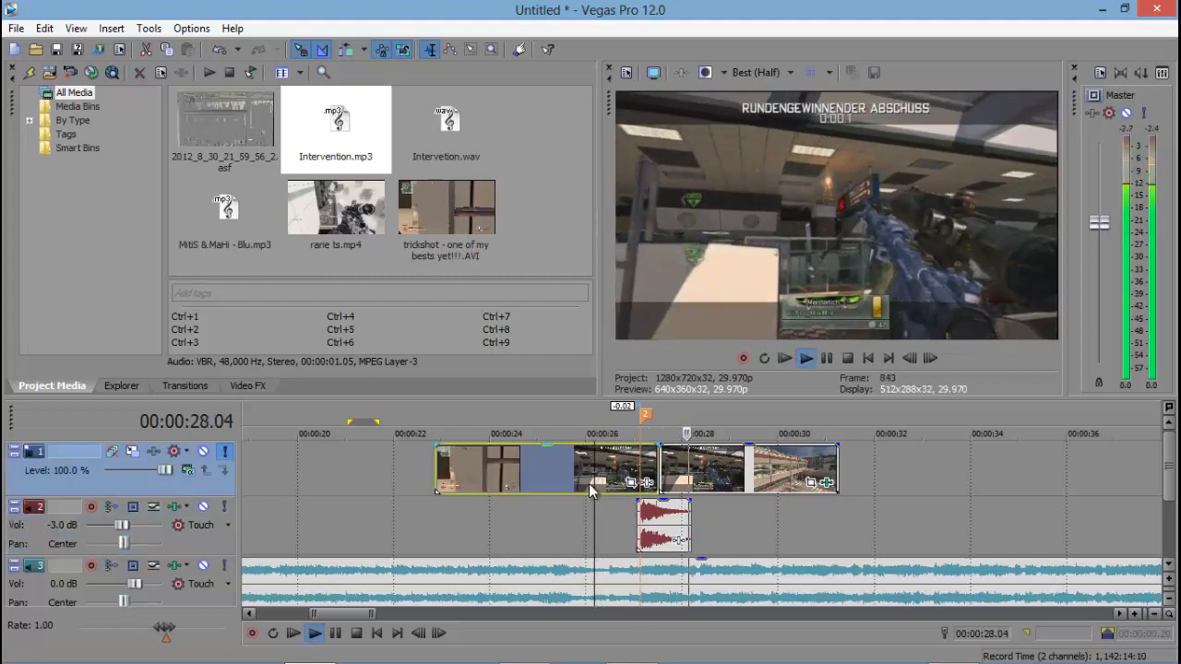
pyautogui.press('space')
# - Set the volume of the gun sound track, track 2, to -8 dB
pyautogui.moveTo(121, 525); pyautogui.dragTo(116, 524)
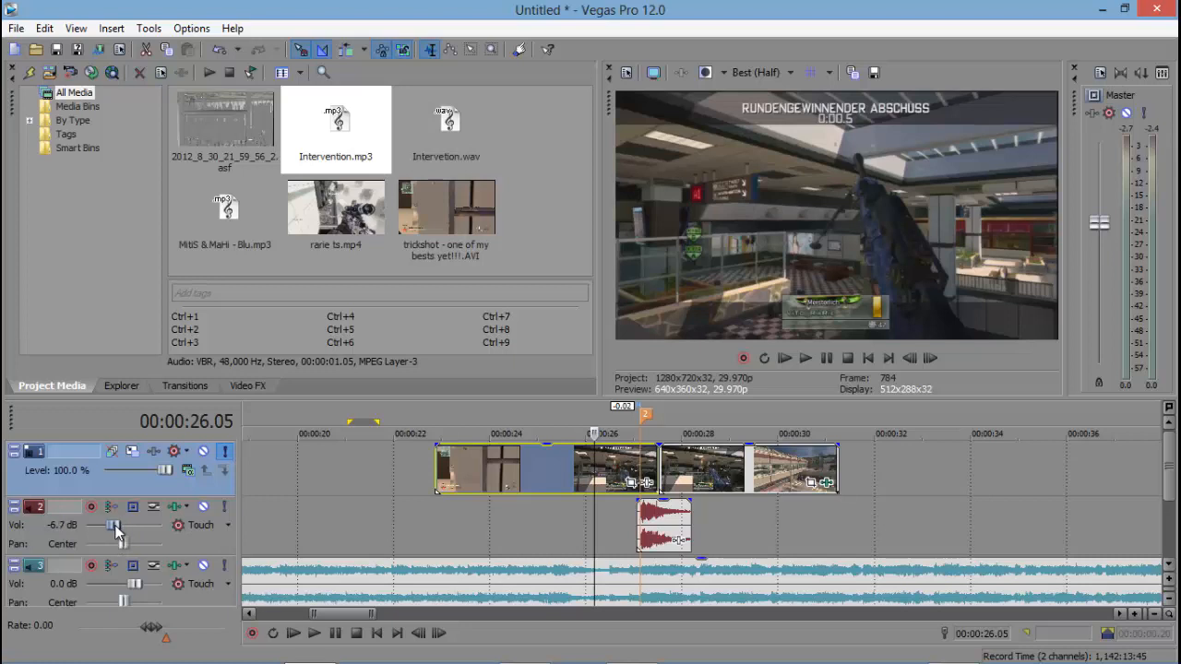
pyautogui.doubleClick(64, 526)
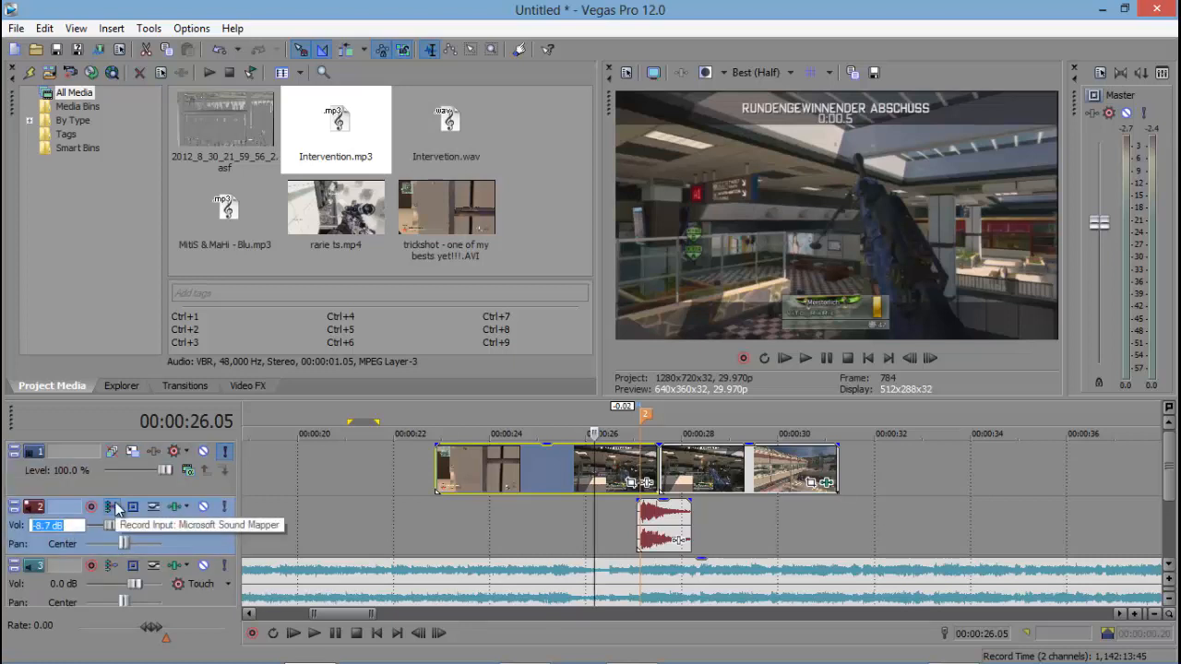
pyautogui.write('-8')
pyautogui.press('Return')
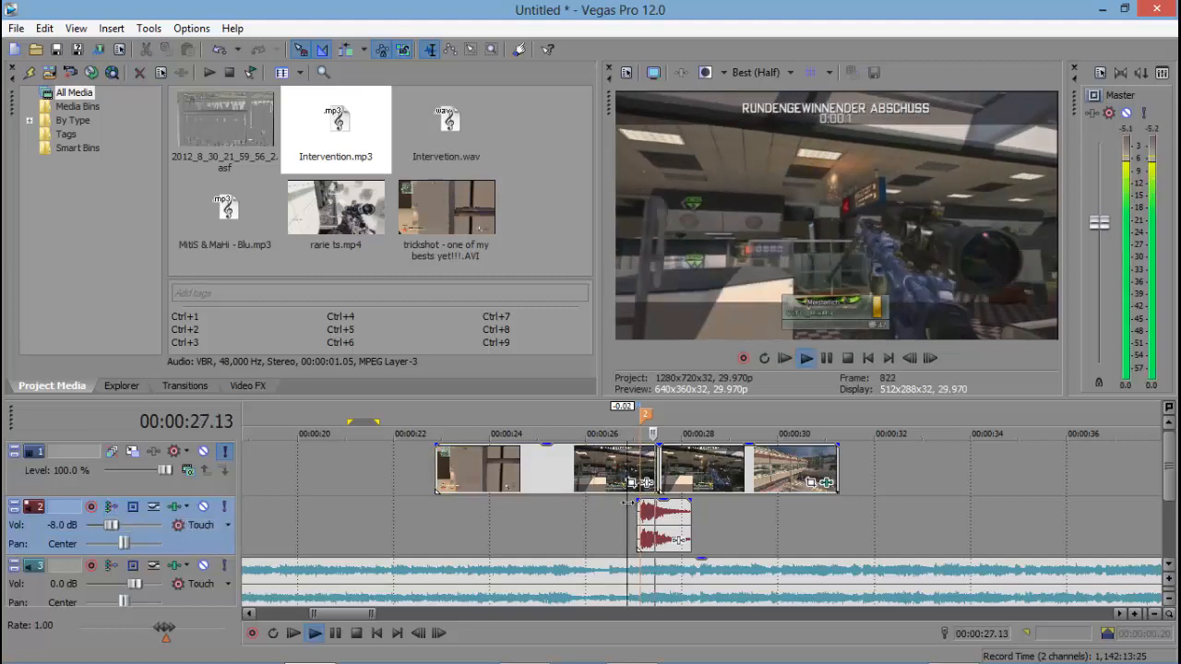
# - Play the timeline from 00:00:26.01 and from the first clip's start at 00:00:22.26 to check the gun sound's level
pyautogui.click(587, 482)
pyautogui.press('space')
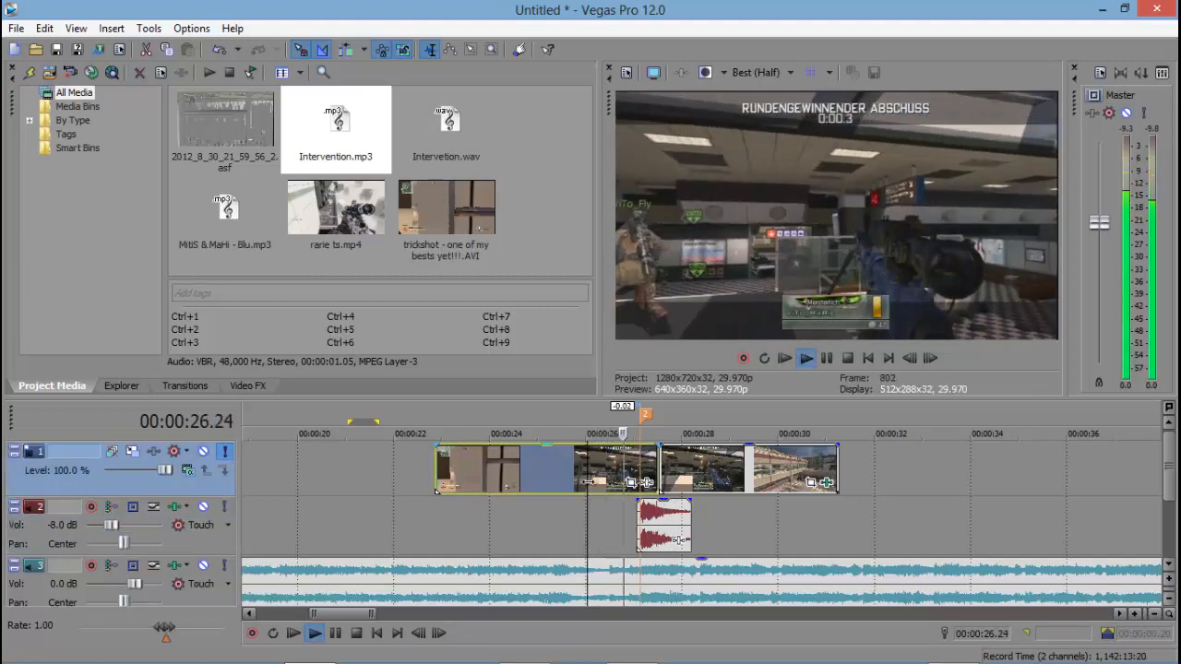
pyautogui.press('space')
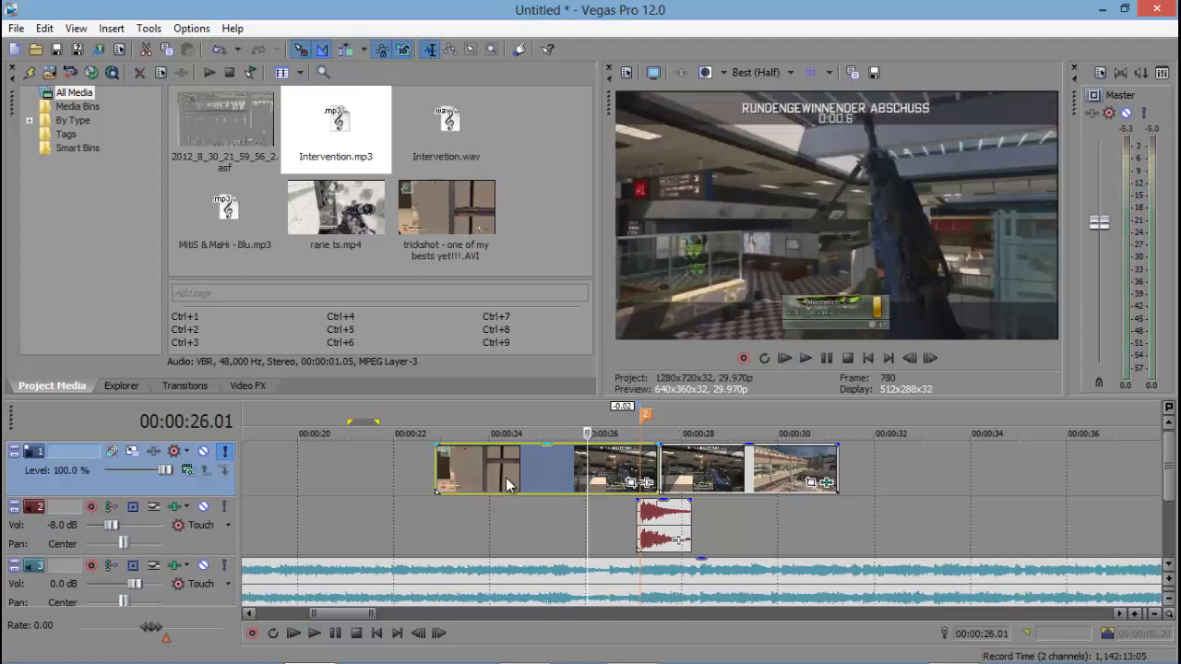
pyautogui.click(438, 485)
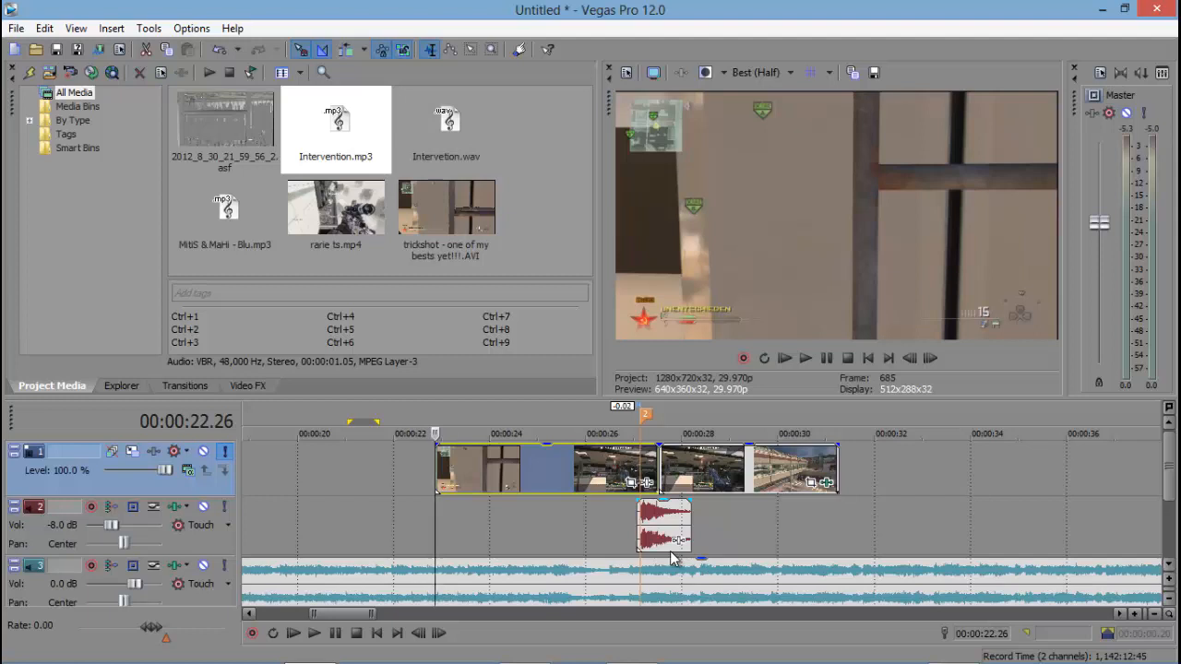
pyautogui.press('space')
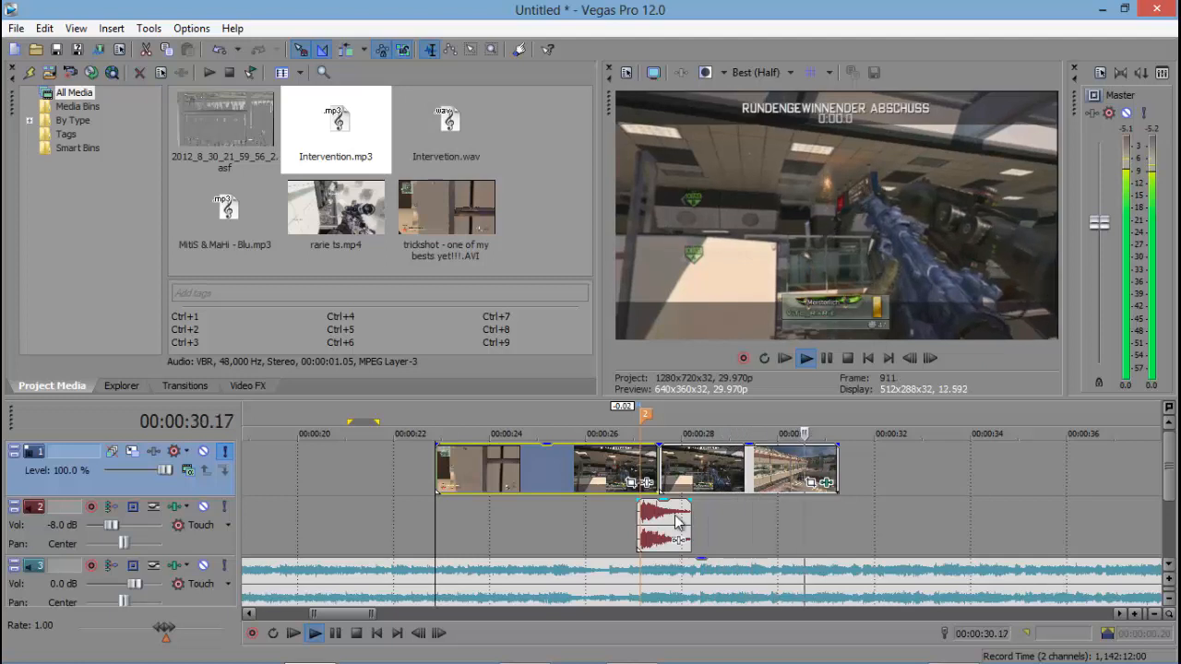
pyautogui.press('space')
# - Examine the placement of the gun sound near marker 2 and the first clip's start at 00:00:22.26
pyautogui.scroll(-2, 621, 550)
pyautogui.scroll(1, 527, 490)
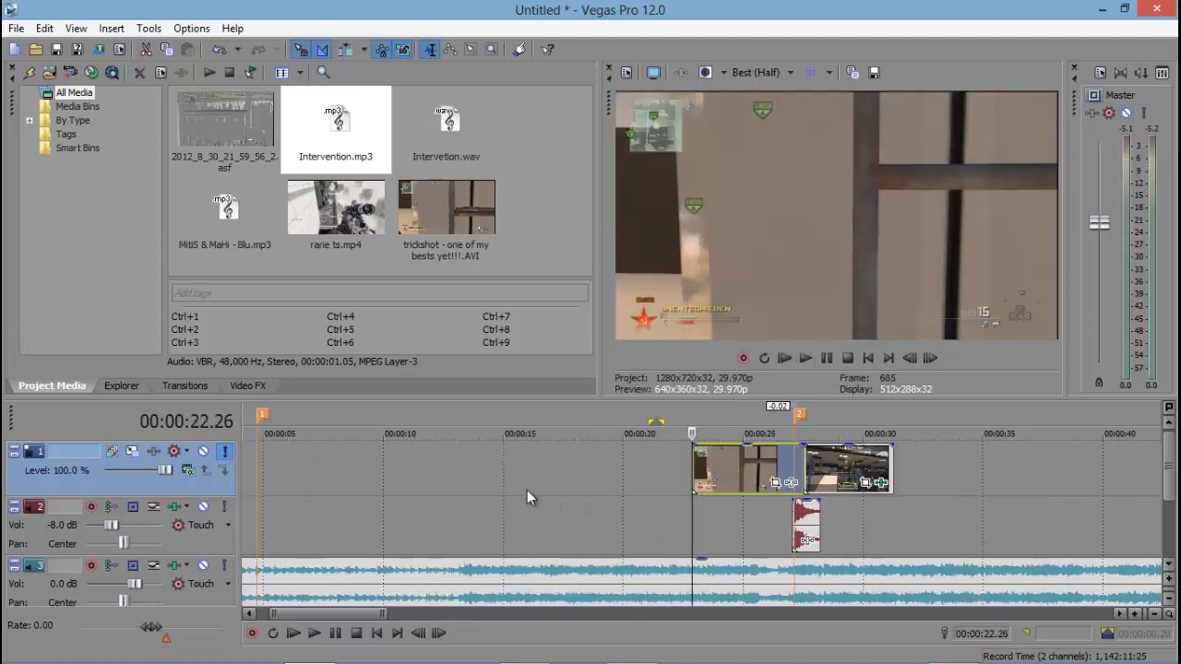
pyautogui.click(736, 466)
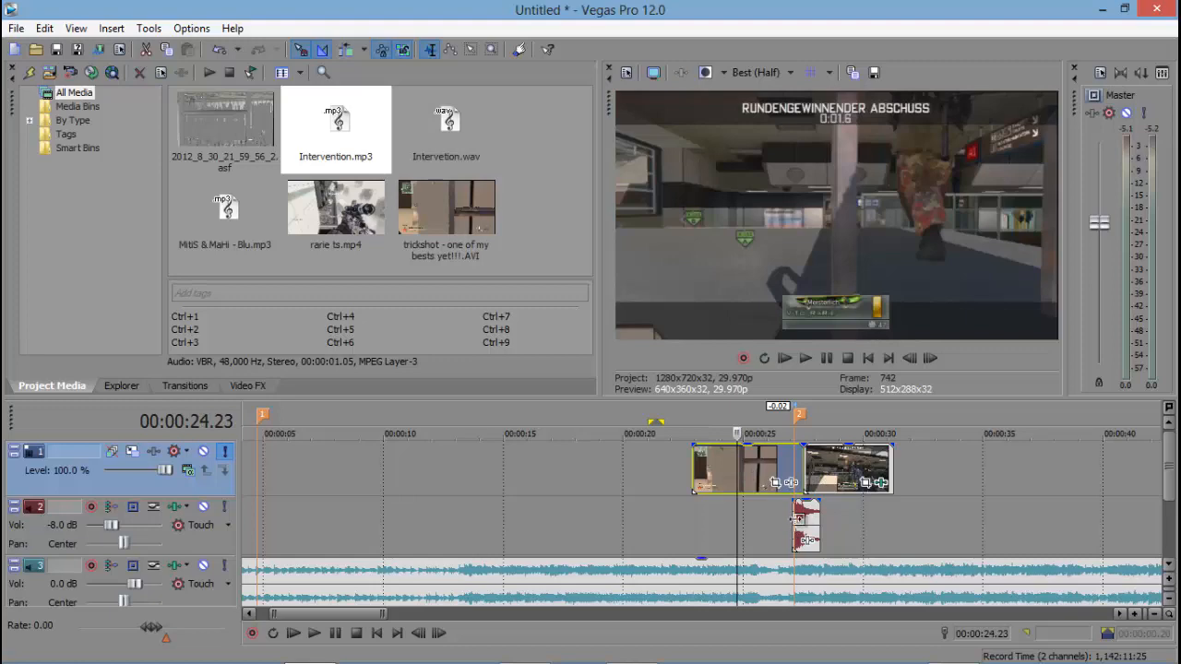
pyautogui.click(797, 519)
pyautogui.scroll(4, 788, 526)
pyautogui.scroll(-3, 787, 527)
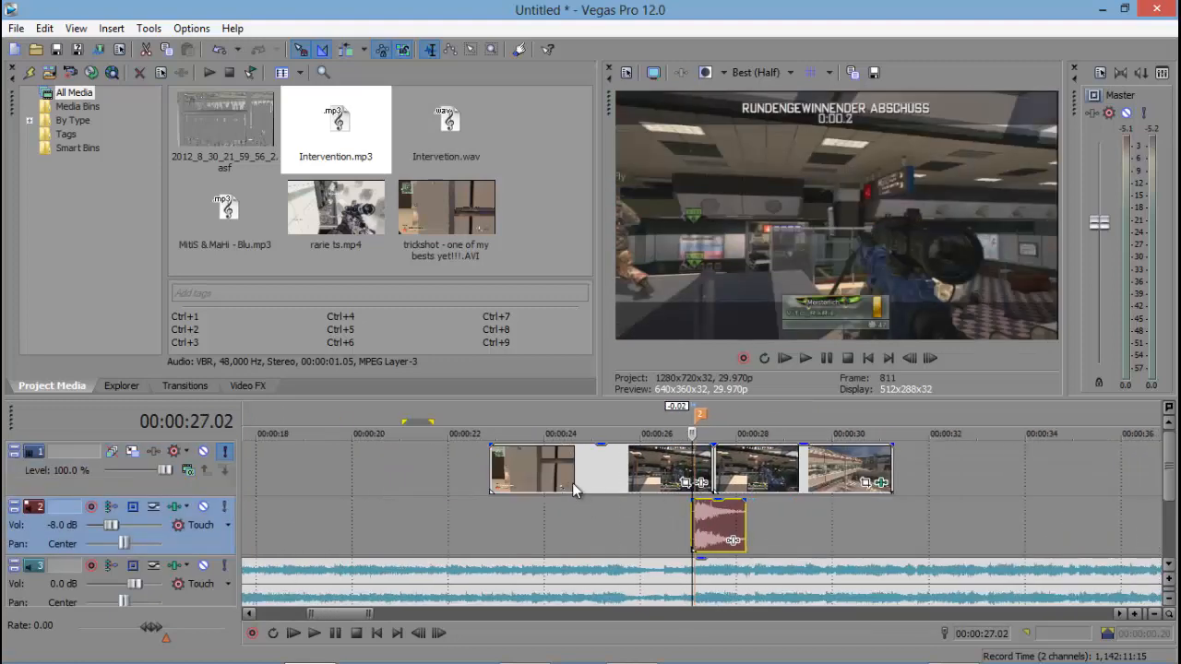
pyautogui.click(489, 474)
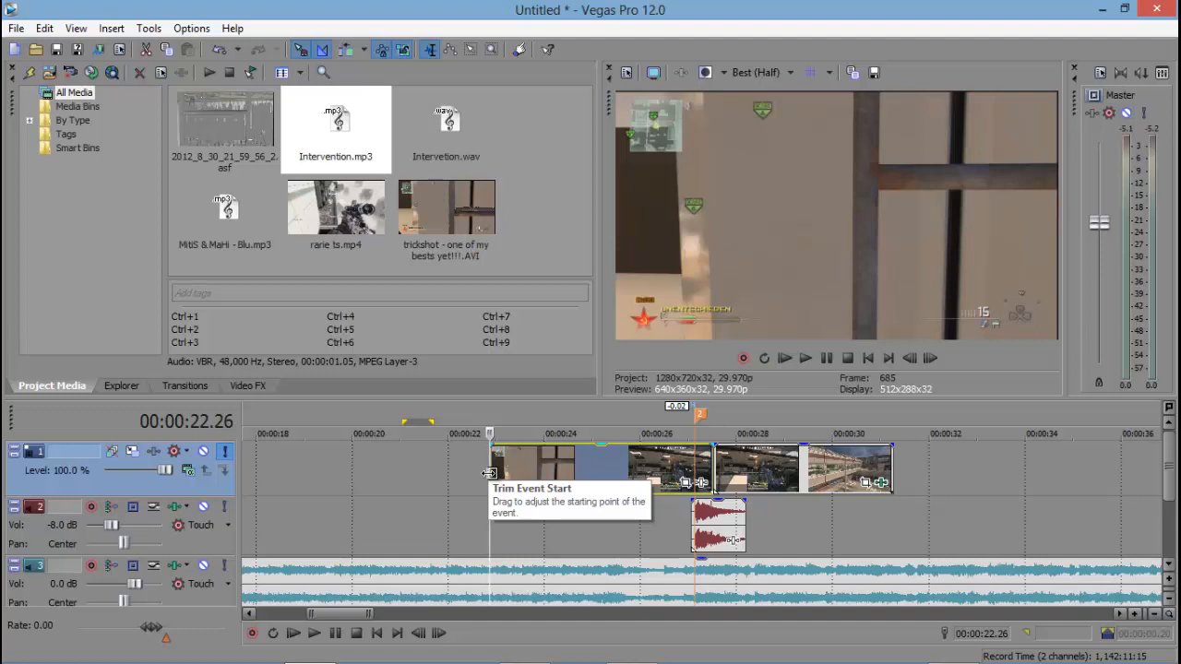
pyautogui.click(489, 473)
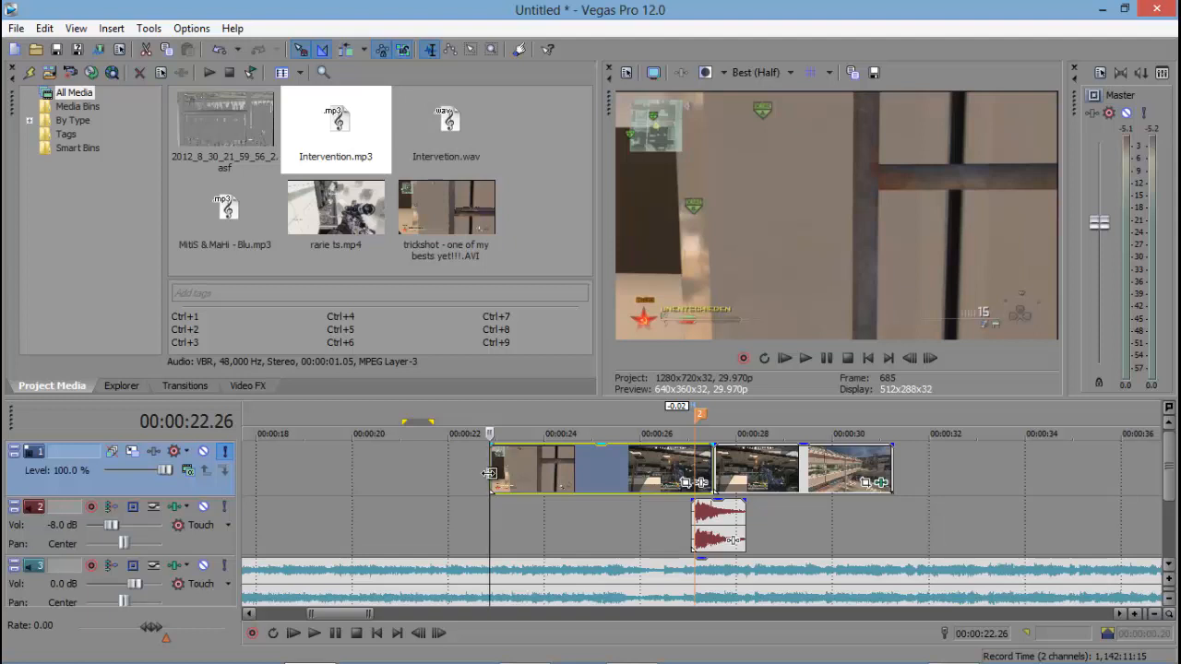
# - Examine how the cut between the two clips and the gun sound line up with marker 2 and the song
pyautogui.scroll(-6, 553, 484)
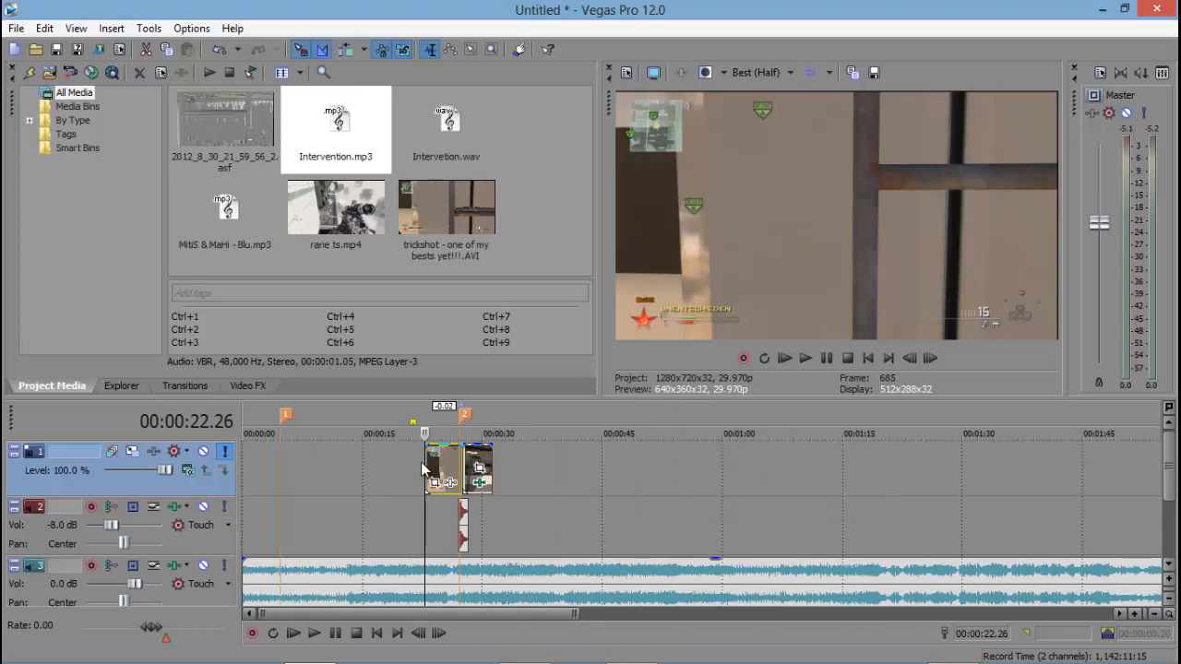
pyautogui.click(436, 466)
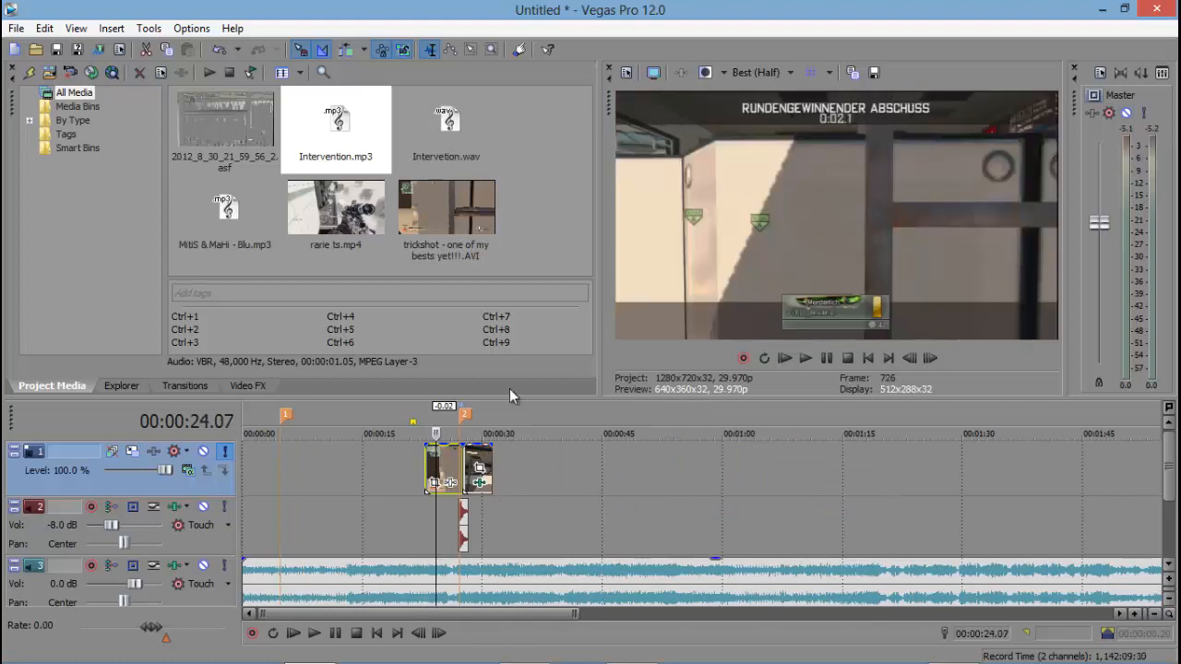
pyautogui.click(459, 470)
pyautogui.scroll(6, 466, 471)
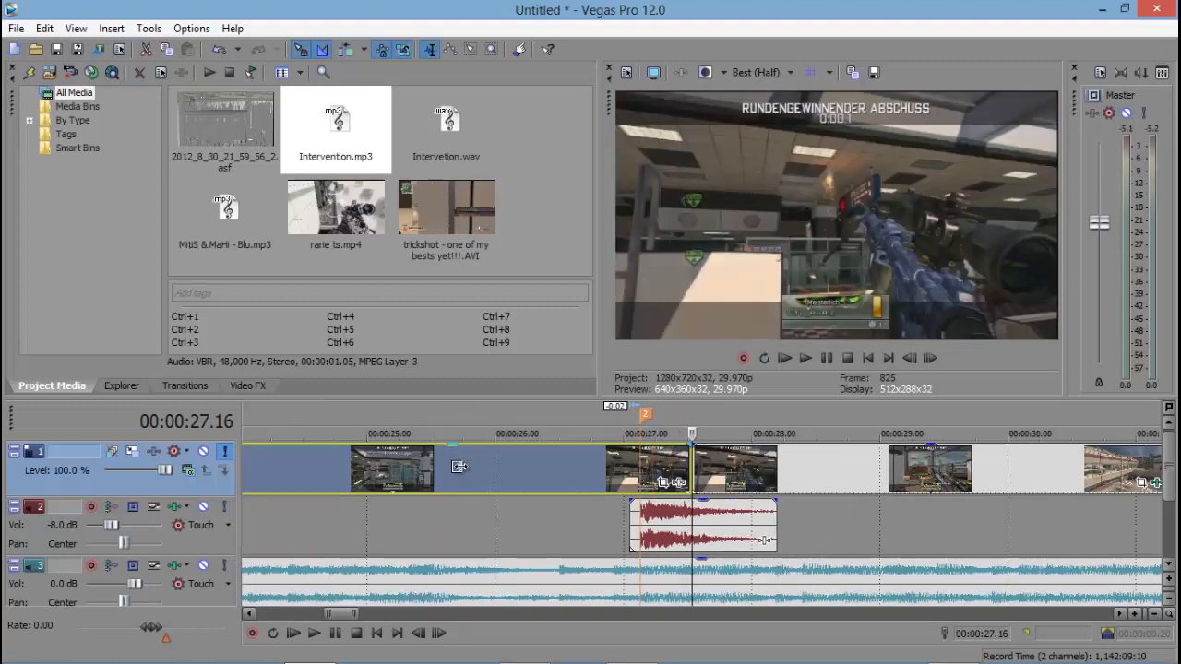
pyautogui.scroll(4, 474, 467)
pyautogui.click(450, 468)
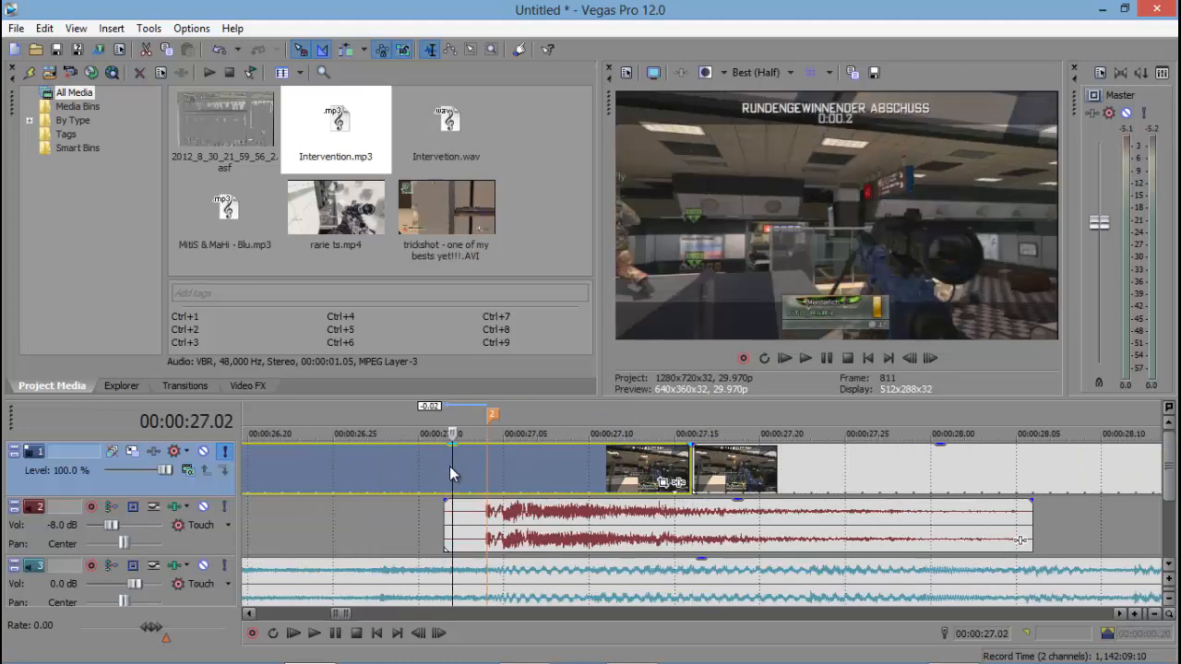
pyautogui.scroll(-3, 456, 471)
pyautogui.scroll(-6, 480, 474)
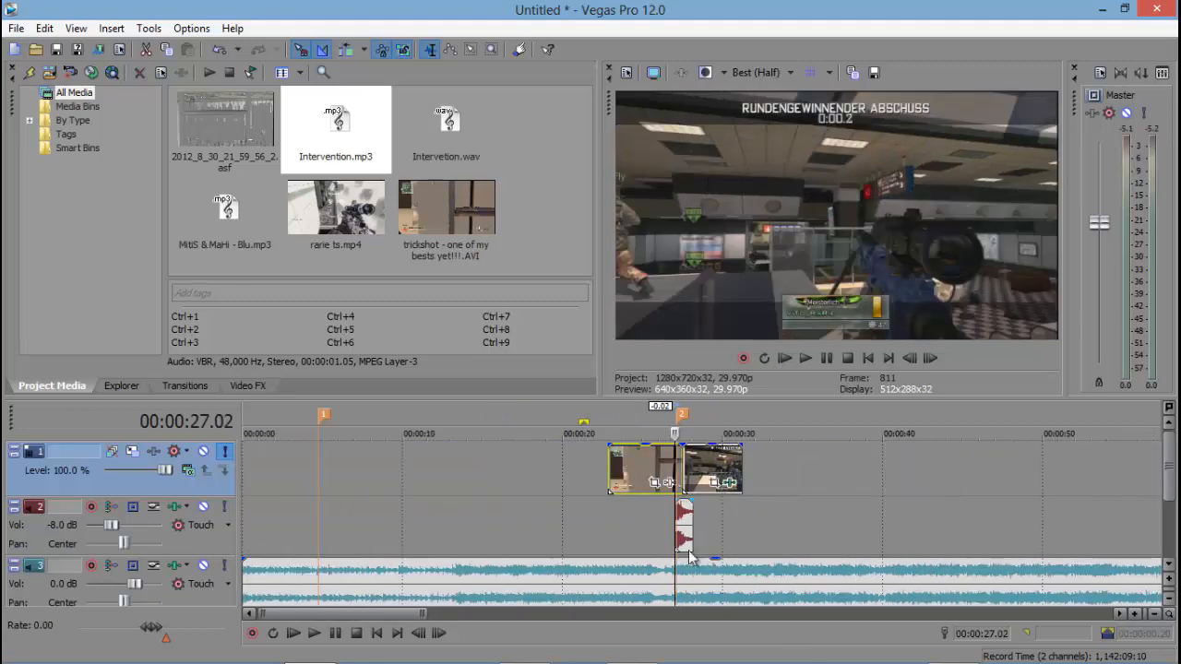